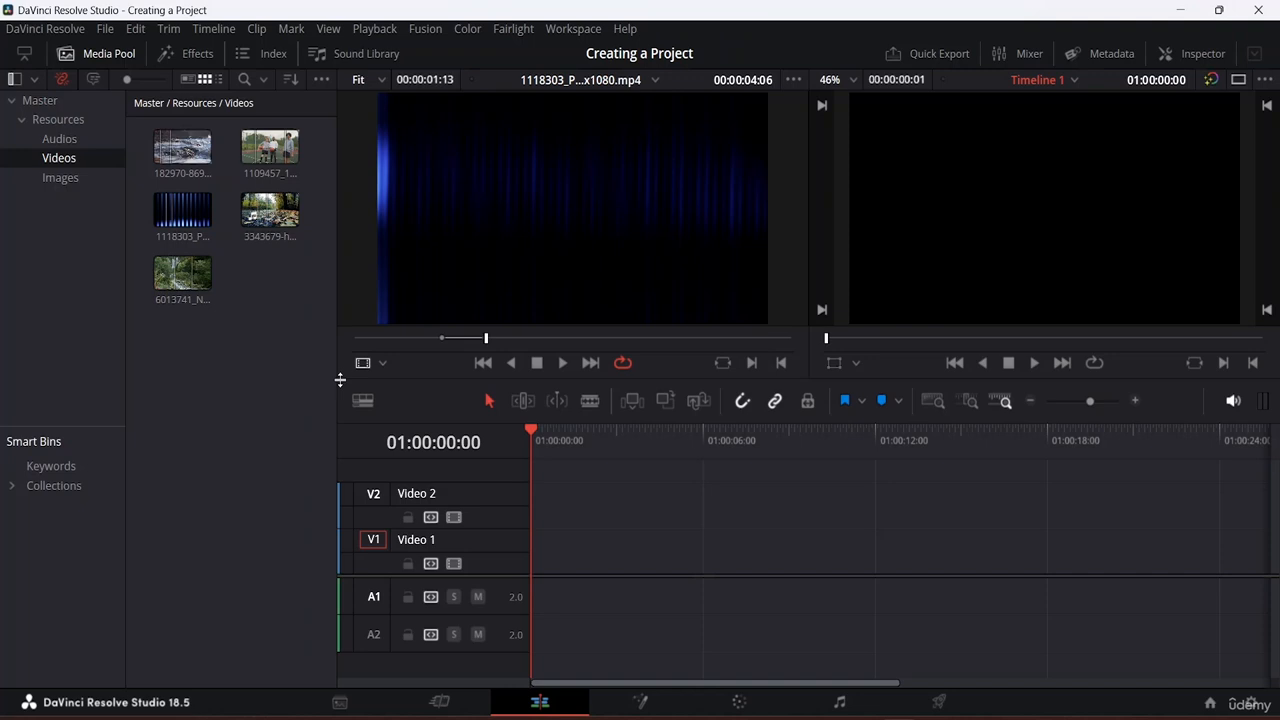
click(265, 350)
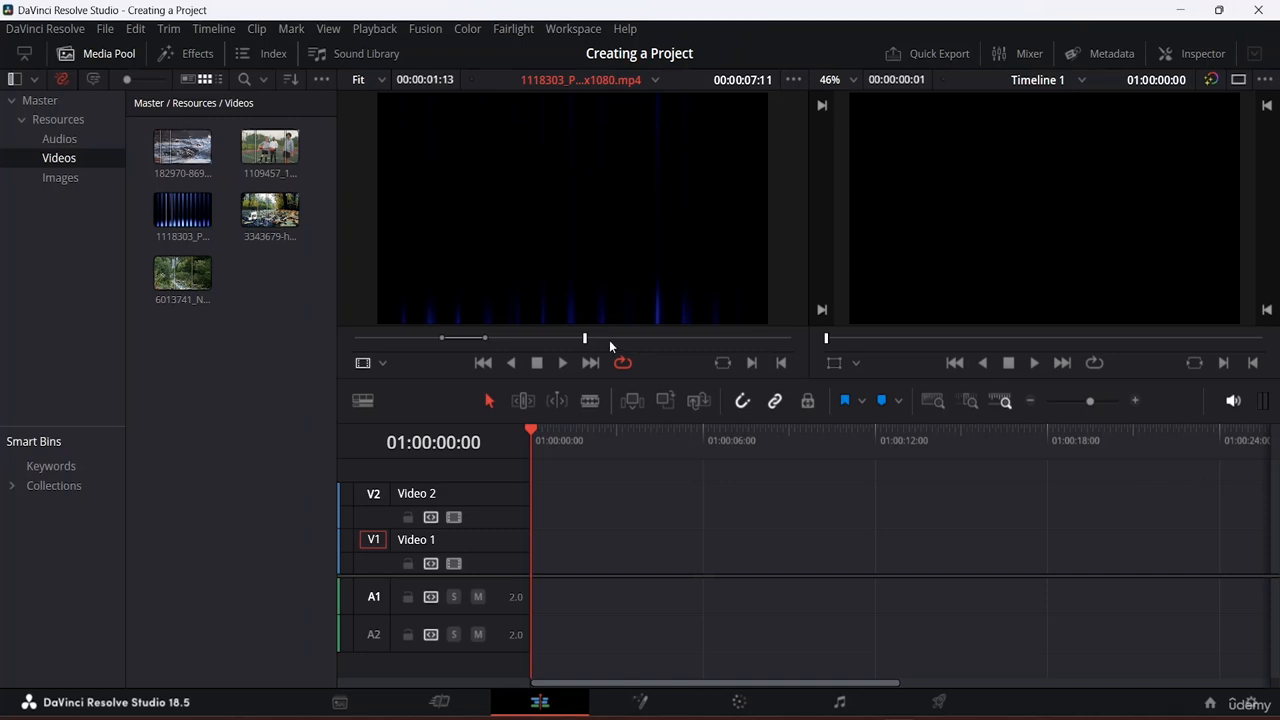
right_click(251, 288)
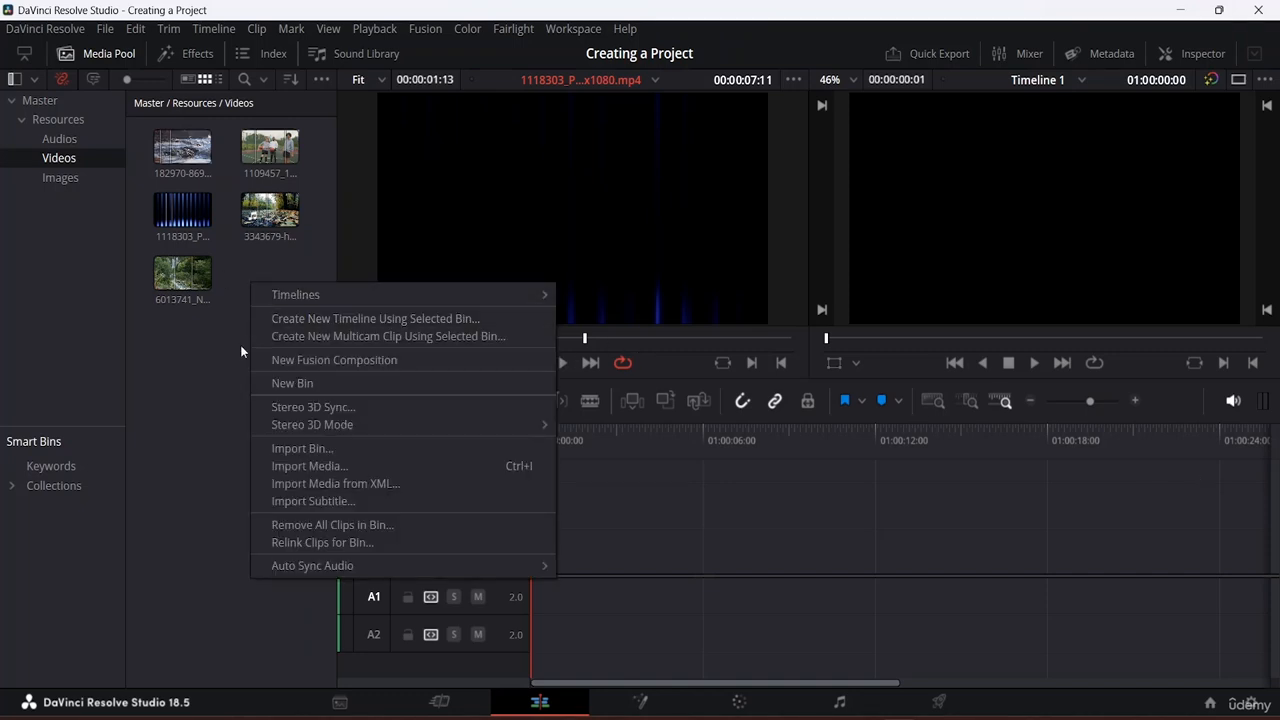
click(227, 390)
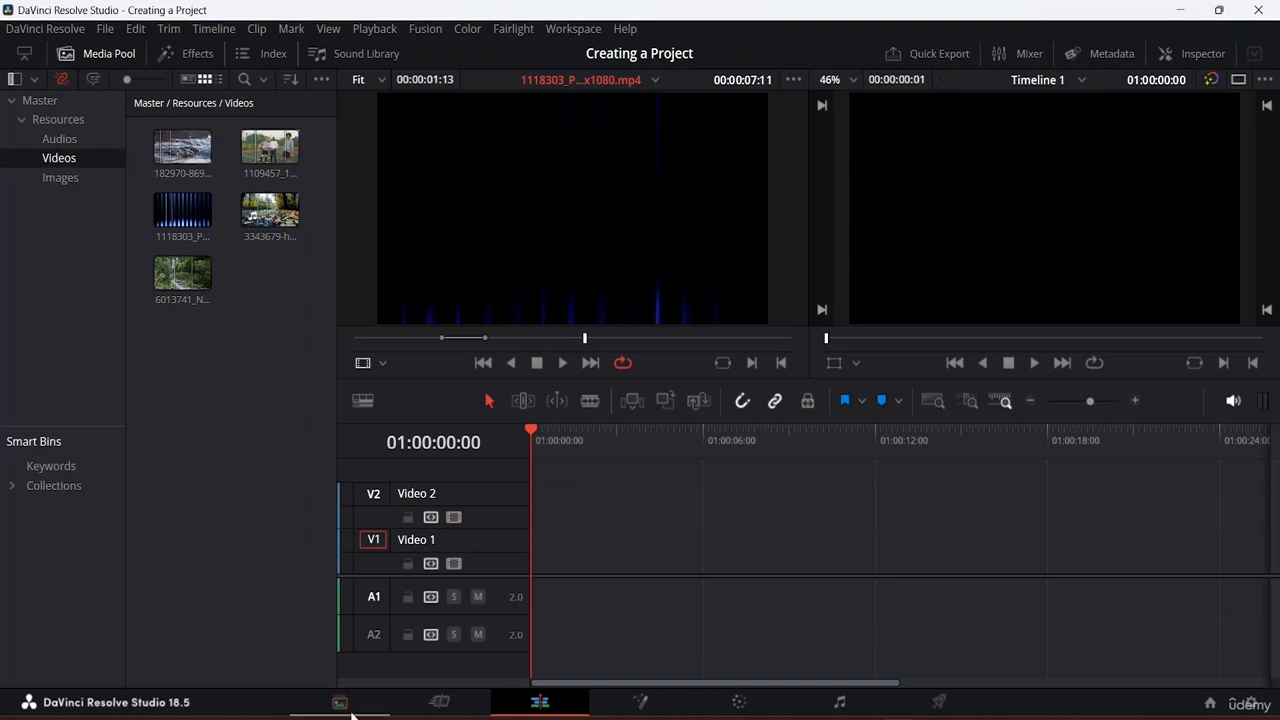
Step: On the Media page, add the three pictures from the resource folder's Images subfolder on drive E to the Videos bin
click(340, 703)
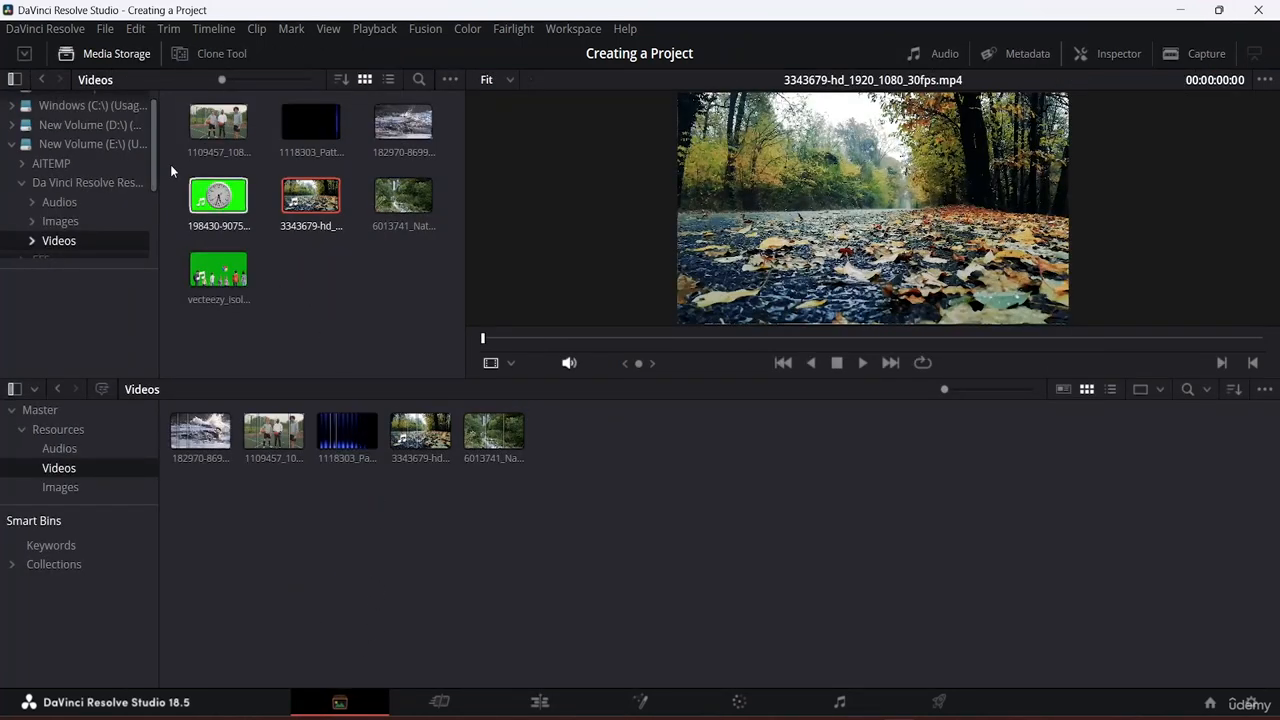
click(89, 143)
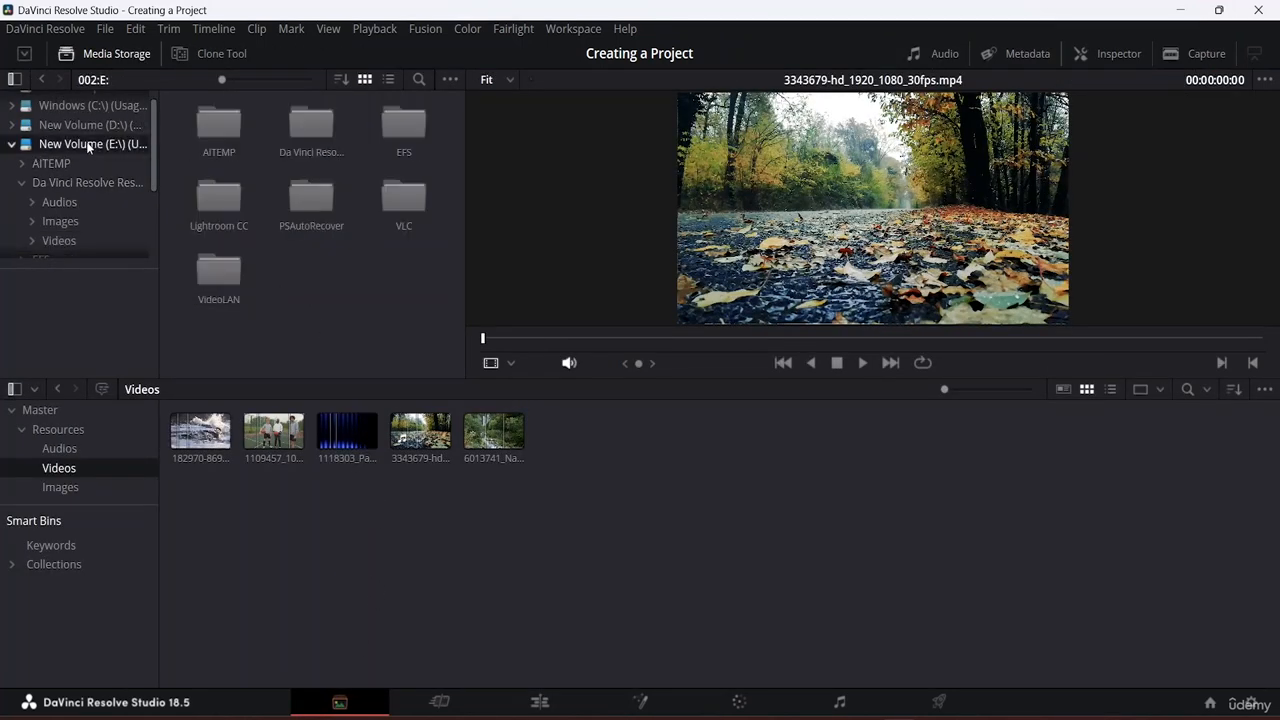
double_click(308, 121)
double_click(320, 124)
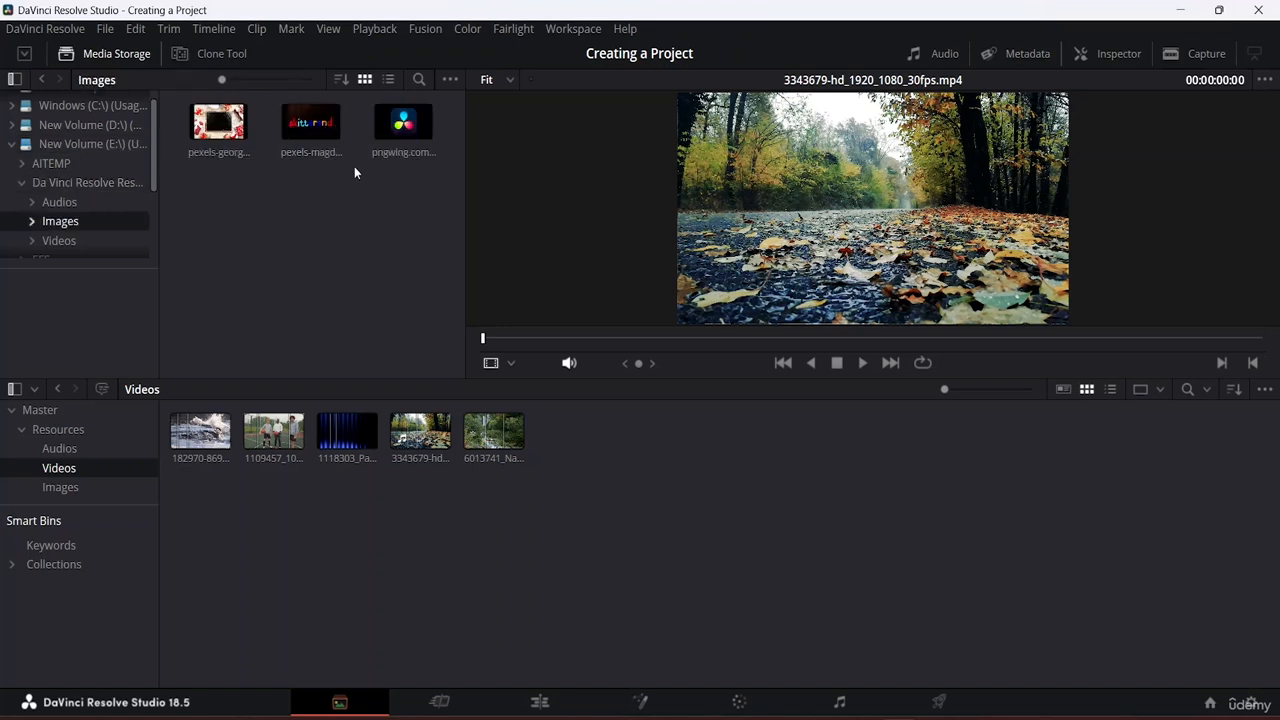
drag(224, 135, 352, 588)
drag(316, 133, 448, 560)
drag(406, 120, 748, 465)
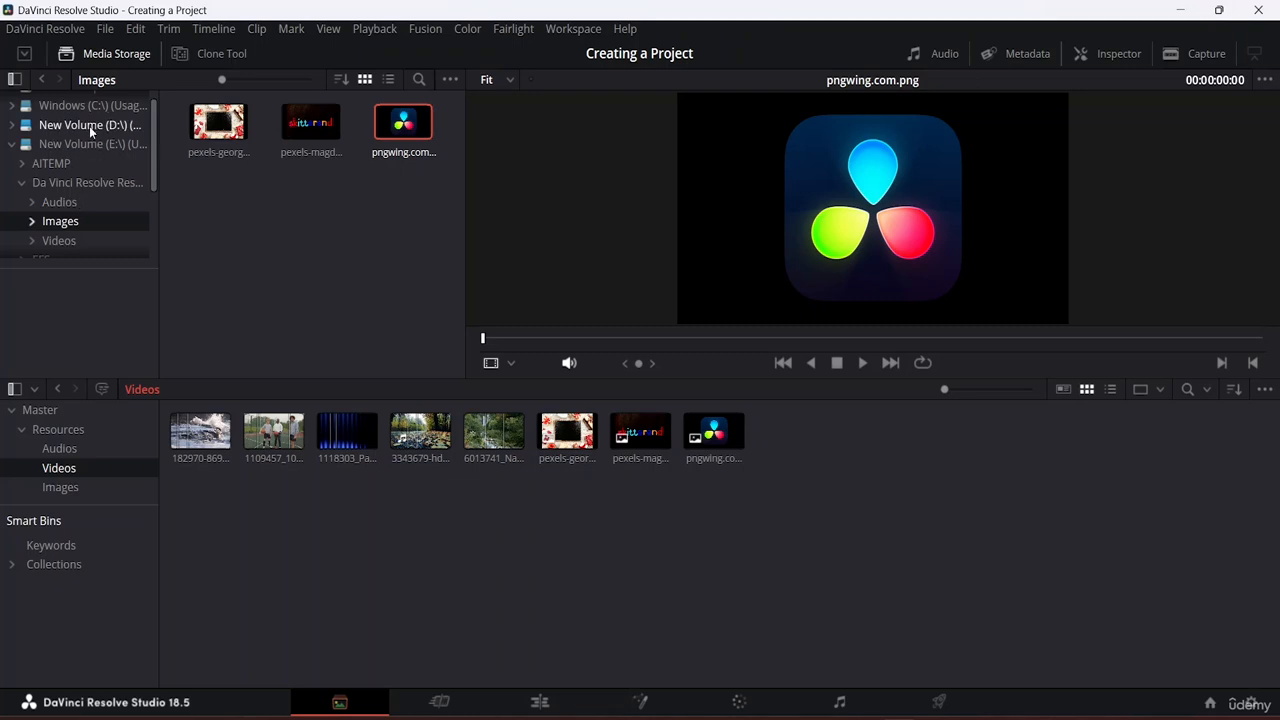
Step: Add the green-screen clock clip 198430 and the vecteezy green-screen clip from the resource folder's Videos subfolder to the media pool
click(43, 79)
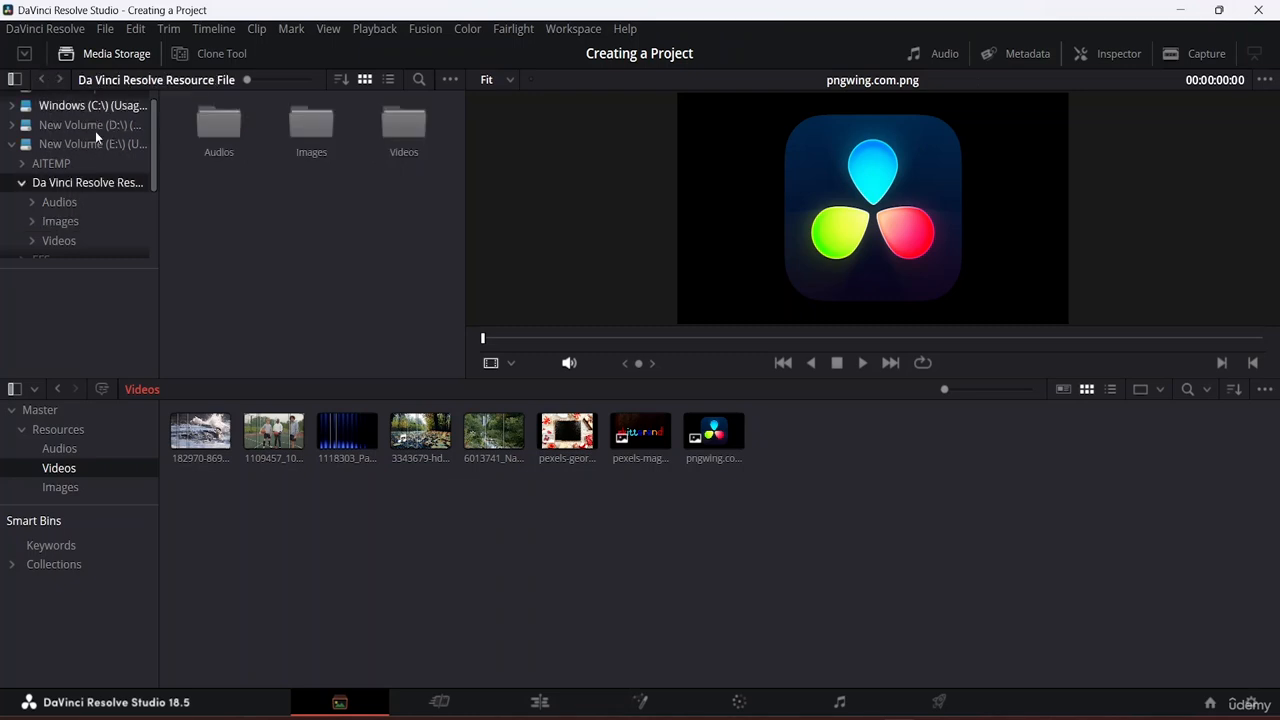
double_click(410, 133)
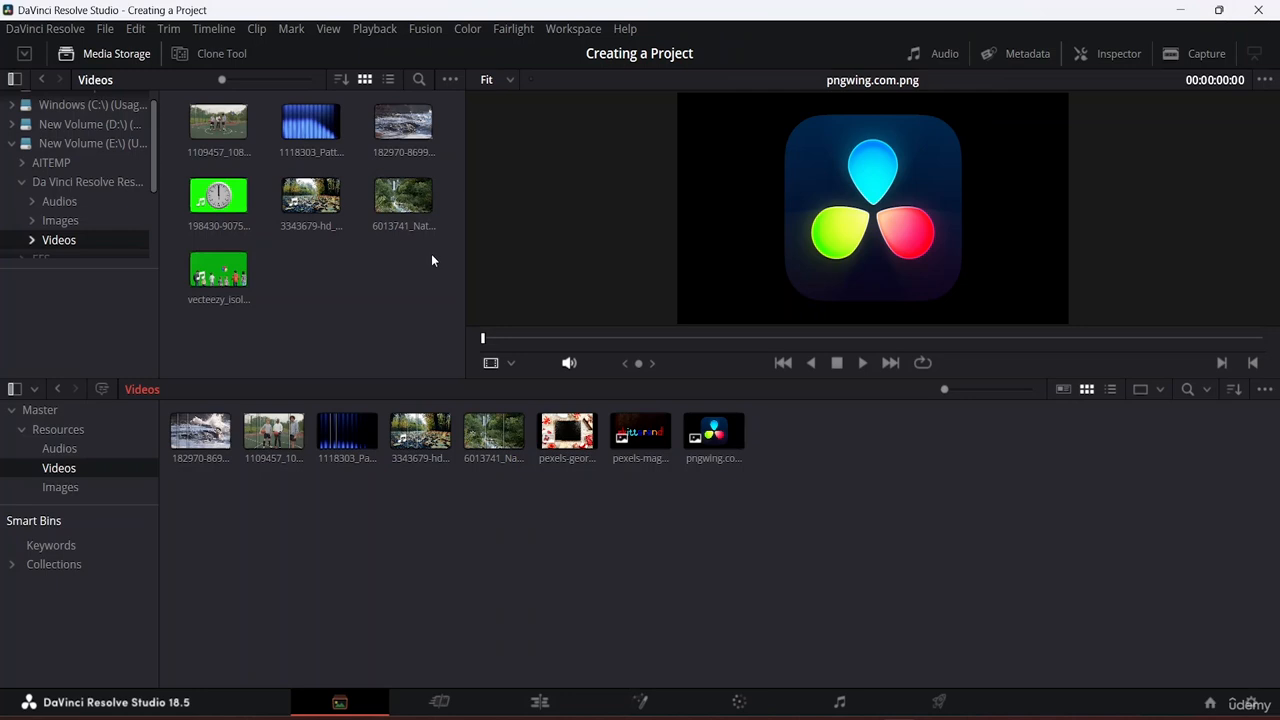
drag(218, 198, 811, 446)
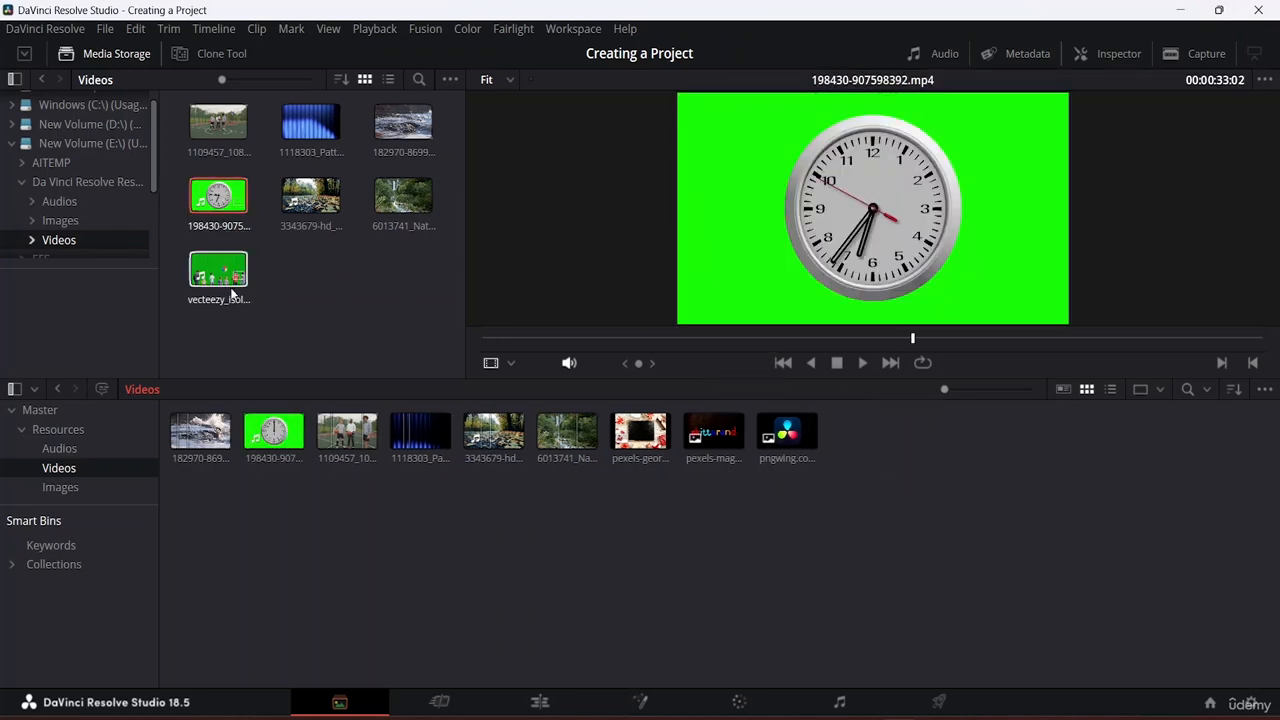
drag(205, 293, 881, 442)
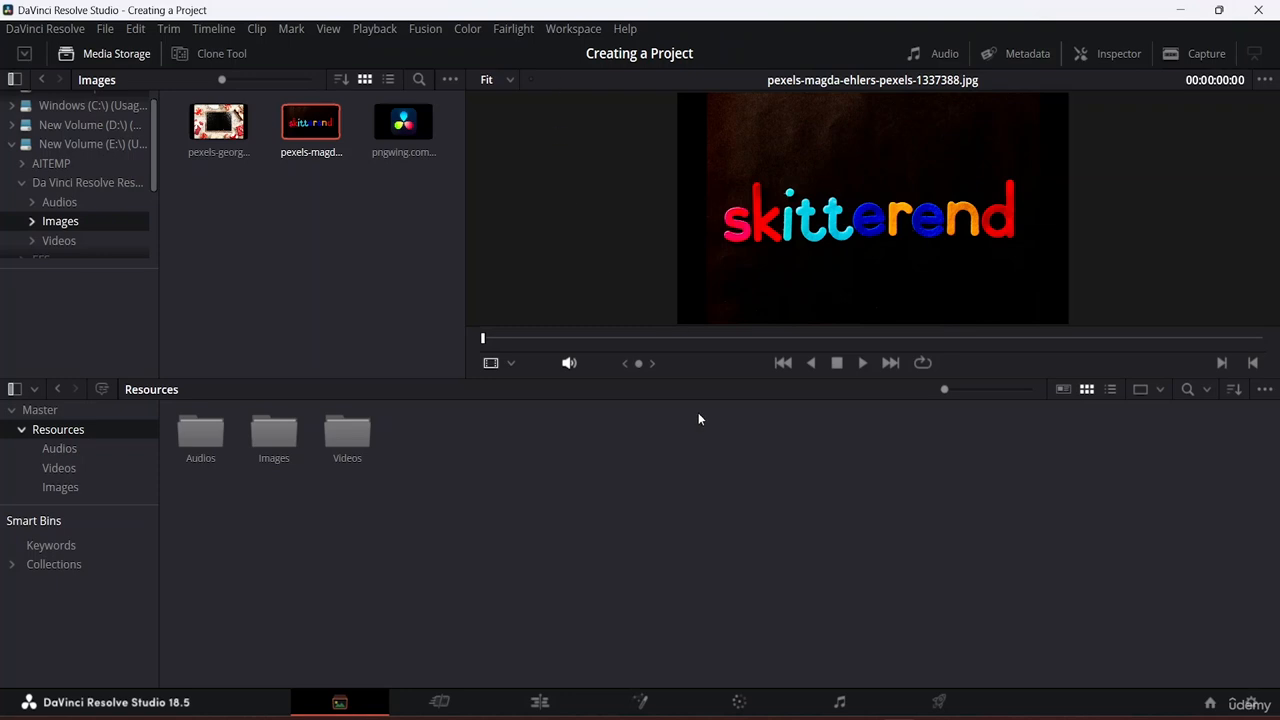
Step: On the Edit page, widen the 3343679-hd clip's in/out range to about 22 seconds and place it at the start of Video 1
click(543, 700)
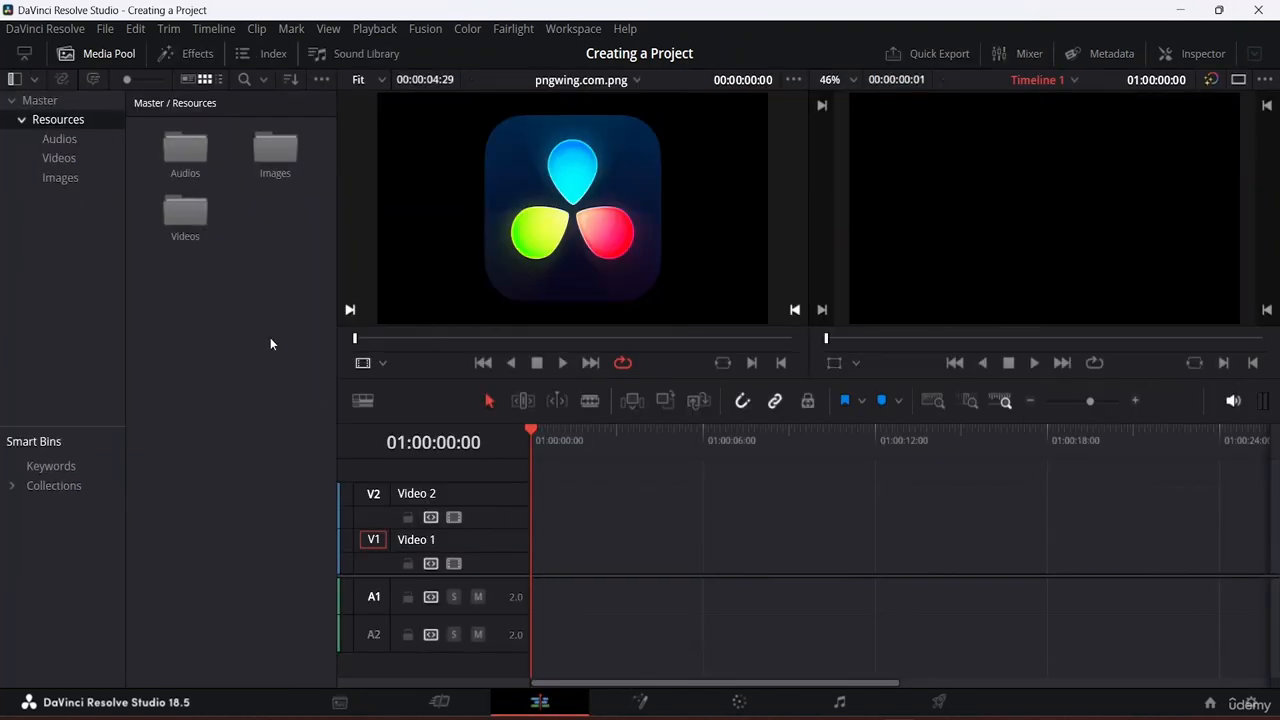
double_click(180, 227)
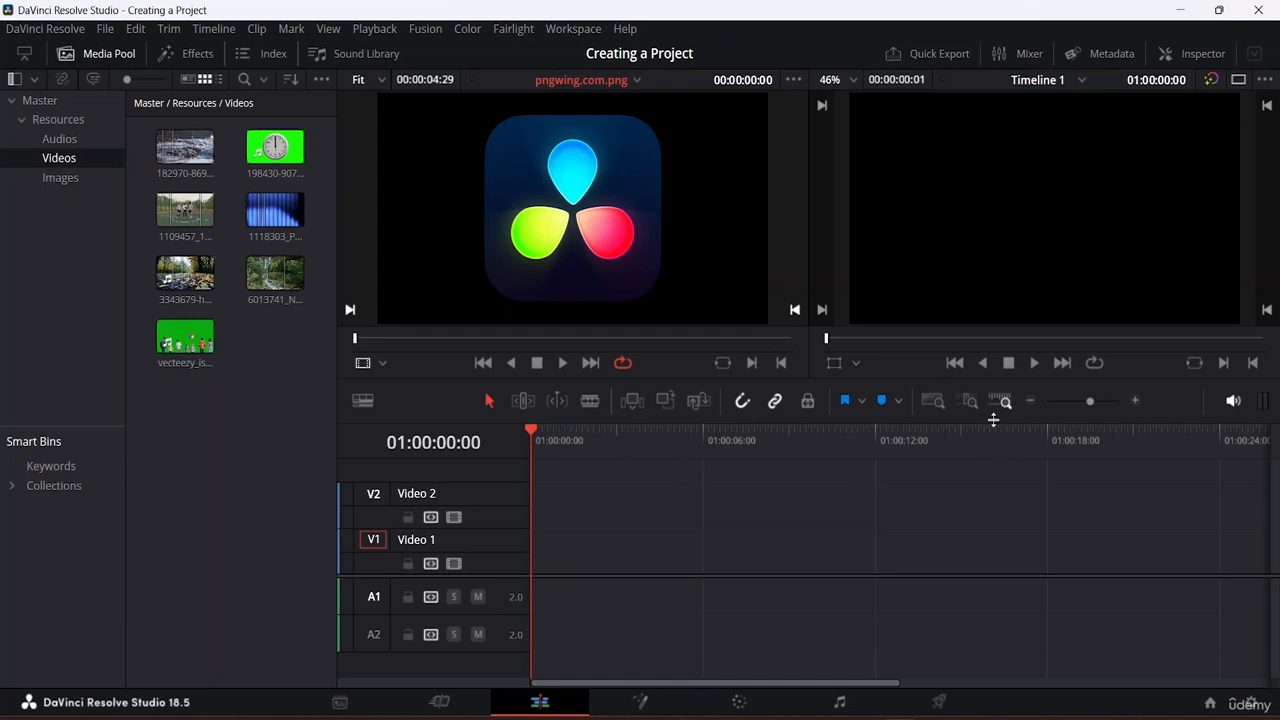
click(181, 285)
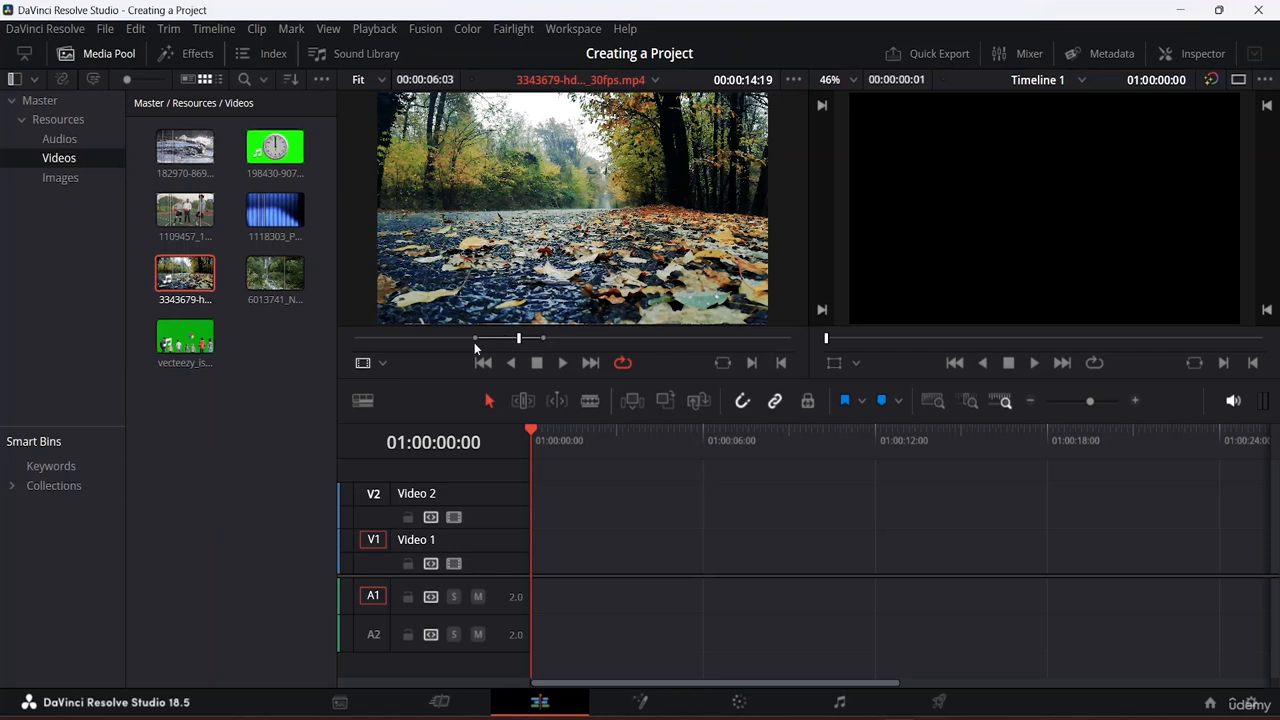
drag(474, 338, 380, 338)
drag(548, 338, 634, 339)
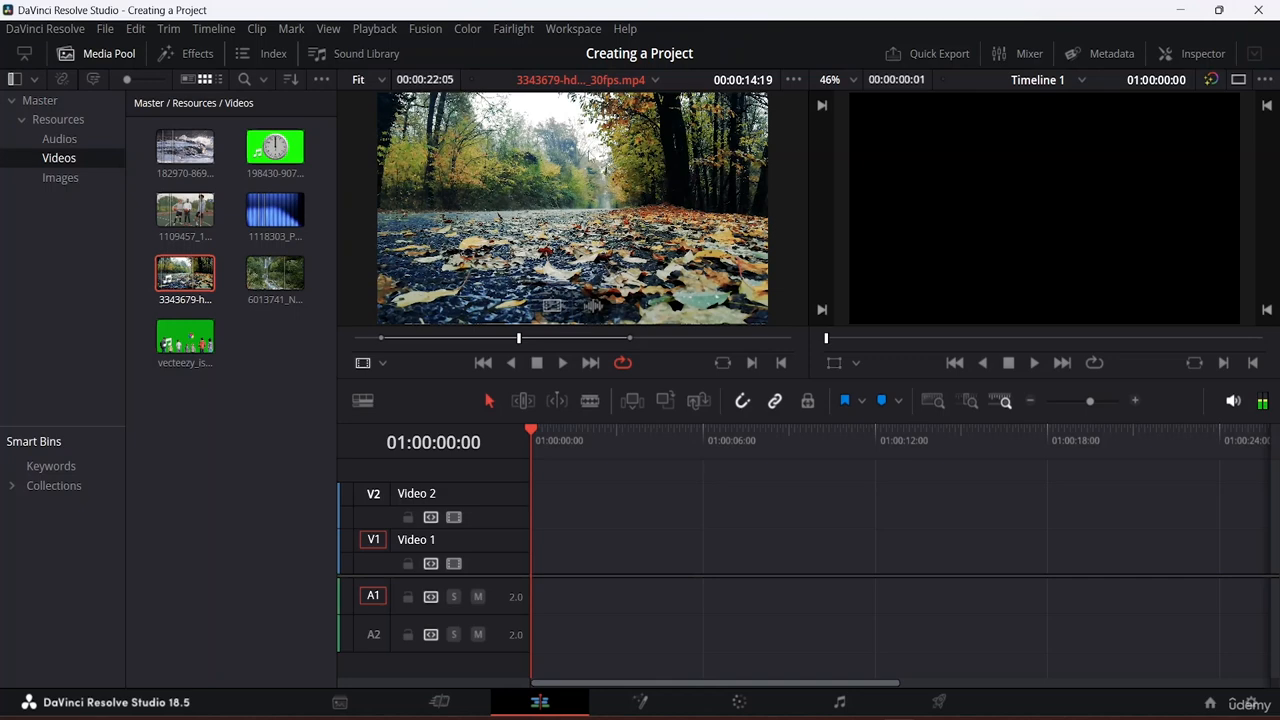
drag(590, 169, 548, 542)
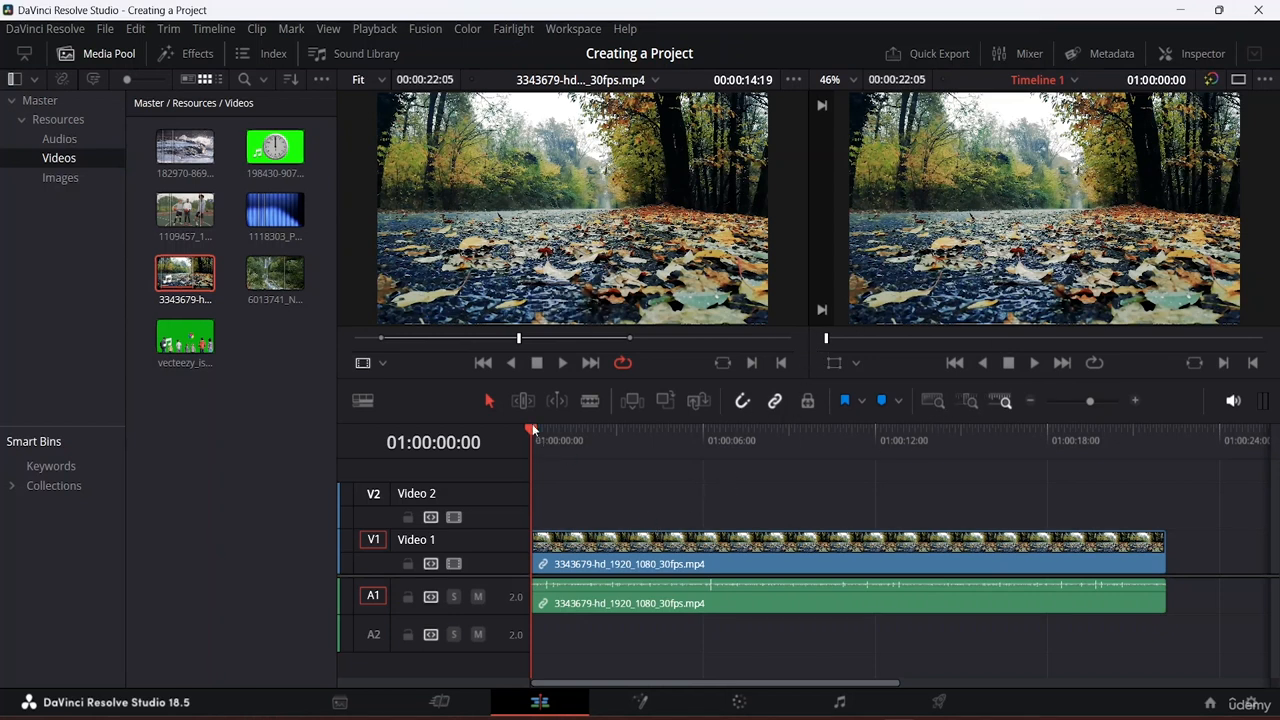
Step: Scrub the playhead through the autumn road clip on the timeline and return it to the start
drag(530, 430, 717, 462)
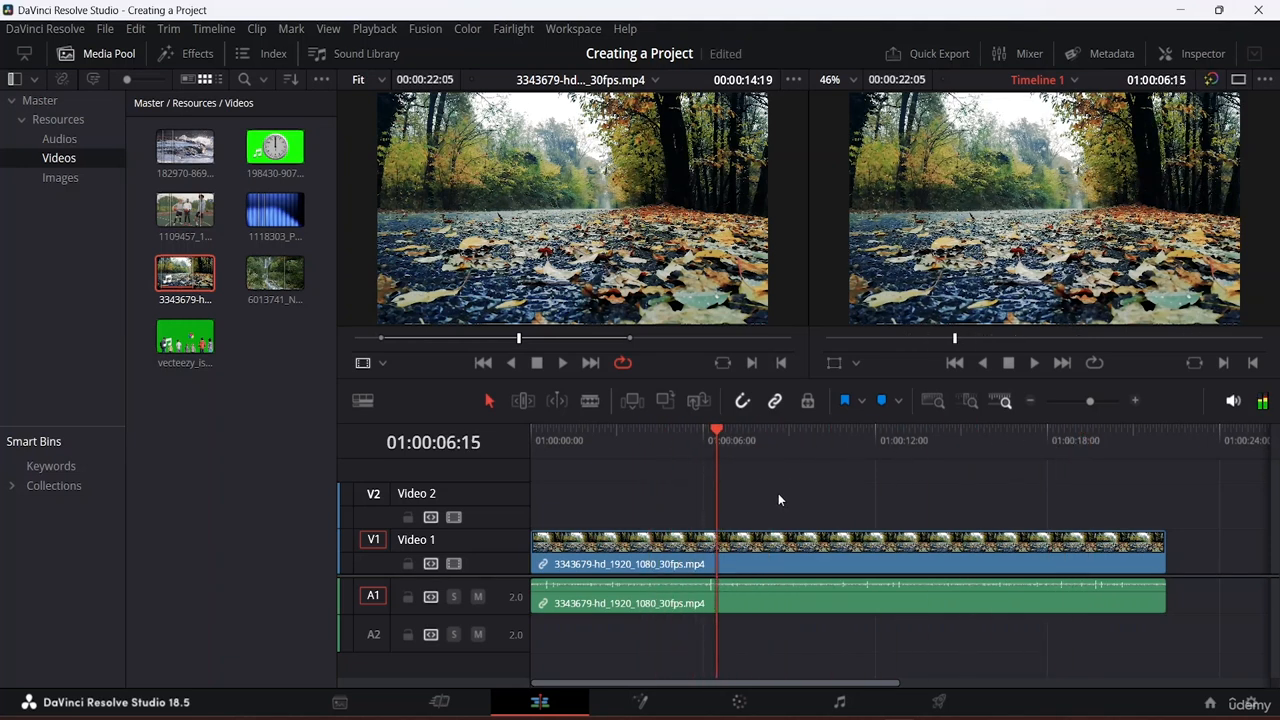
drag(753, 456, 649, 482)
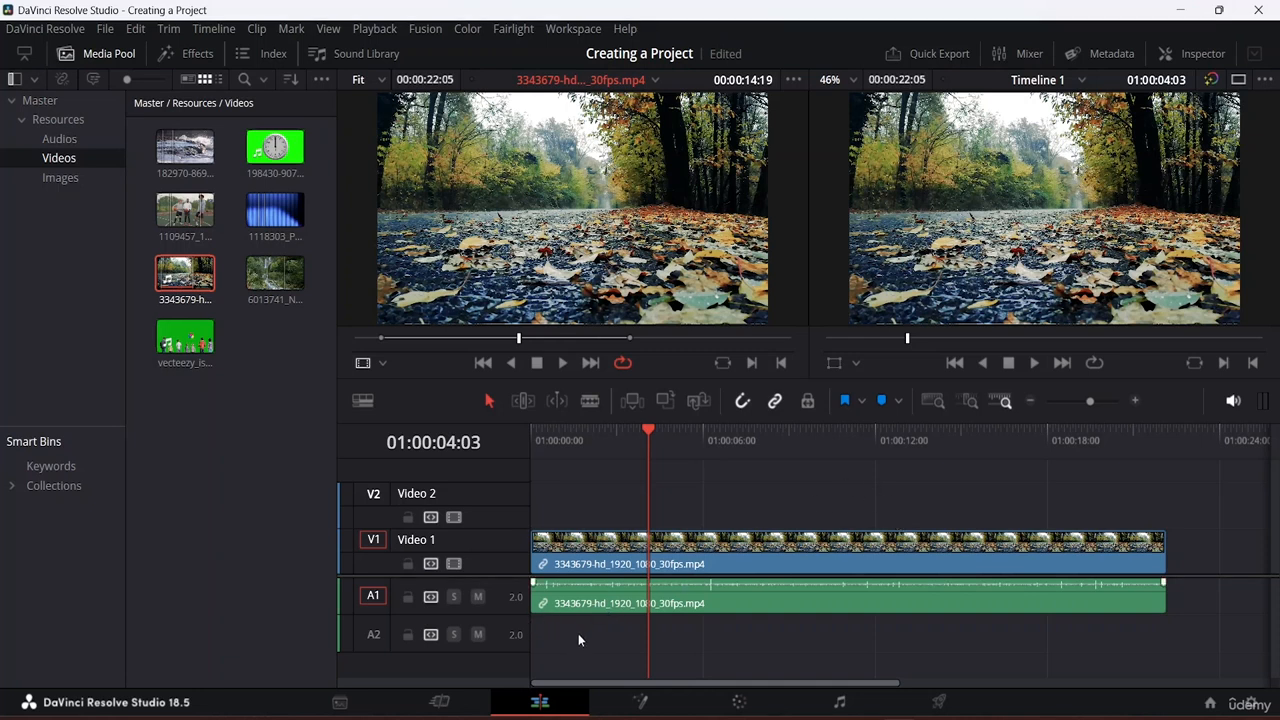
click(642, 424)
key(Home)
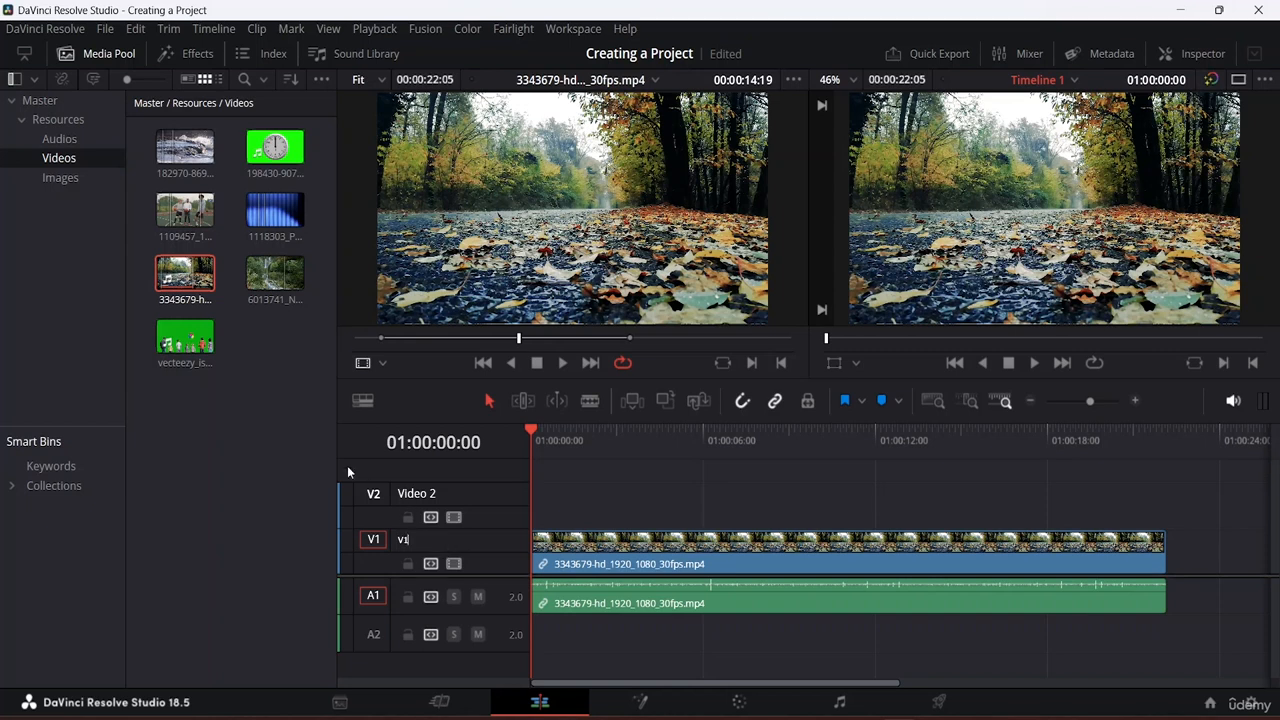
Step: Rename the Video 1 track as V1 and the Video 2 track as V2
click(299, 450)
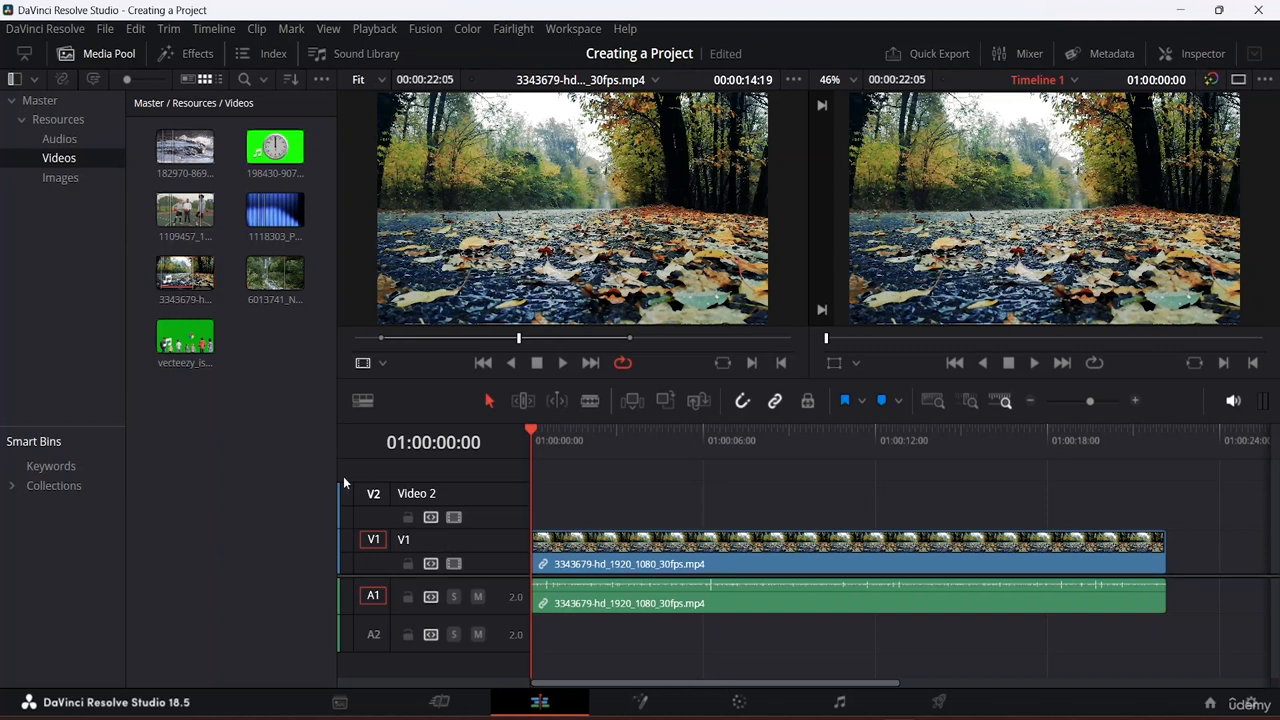
double_click(436, 494)
click(241, 463)
Step: Place the 6013741 river clip on track V1 directly after the 3343679-hd clip
click(185, 273)
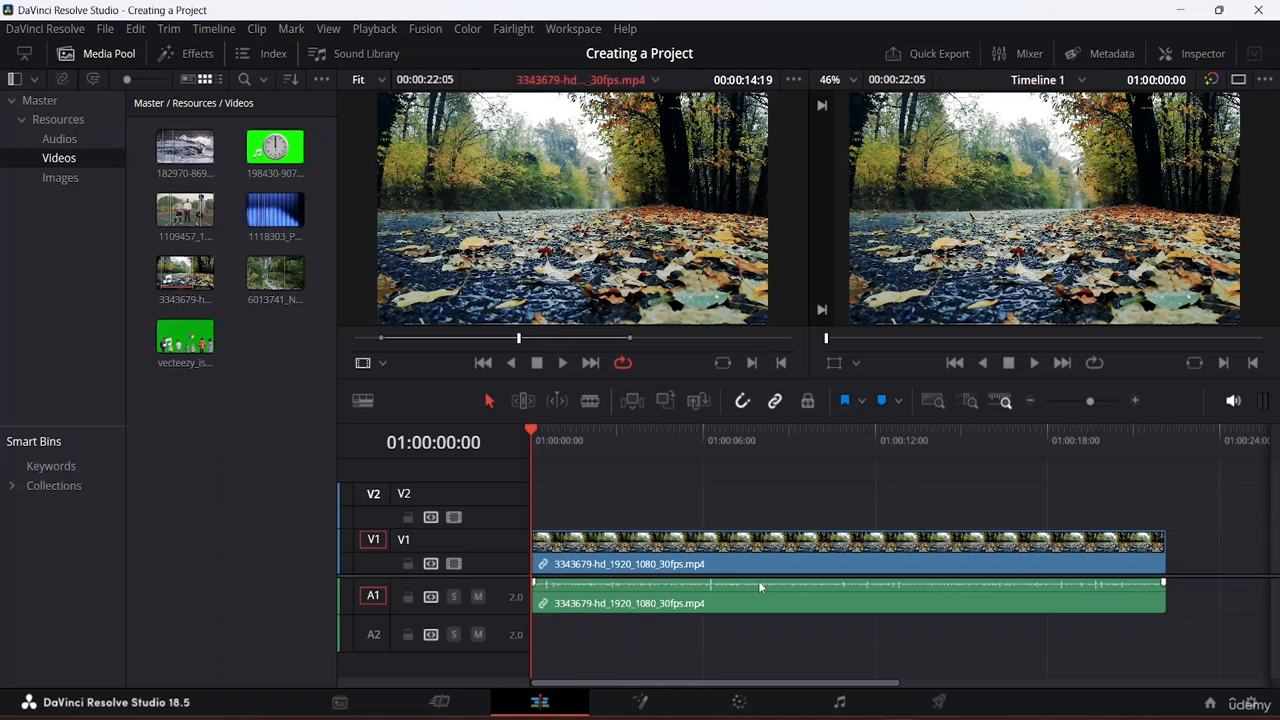
click(265, 273)
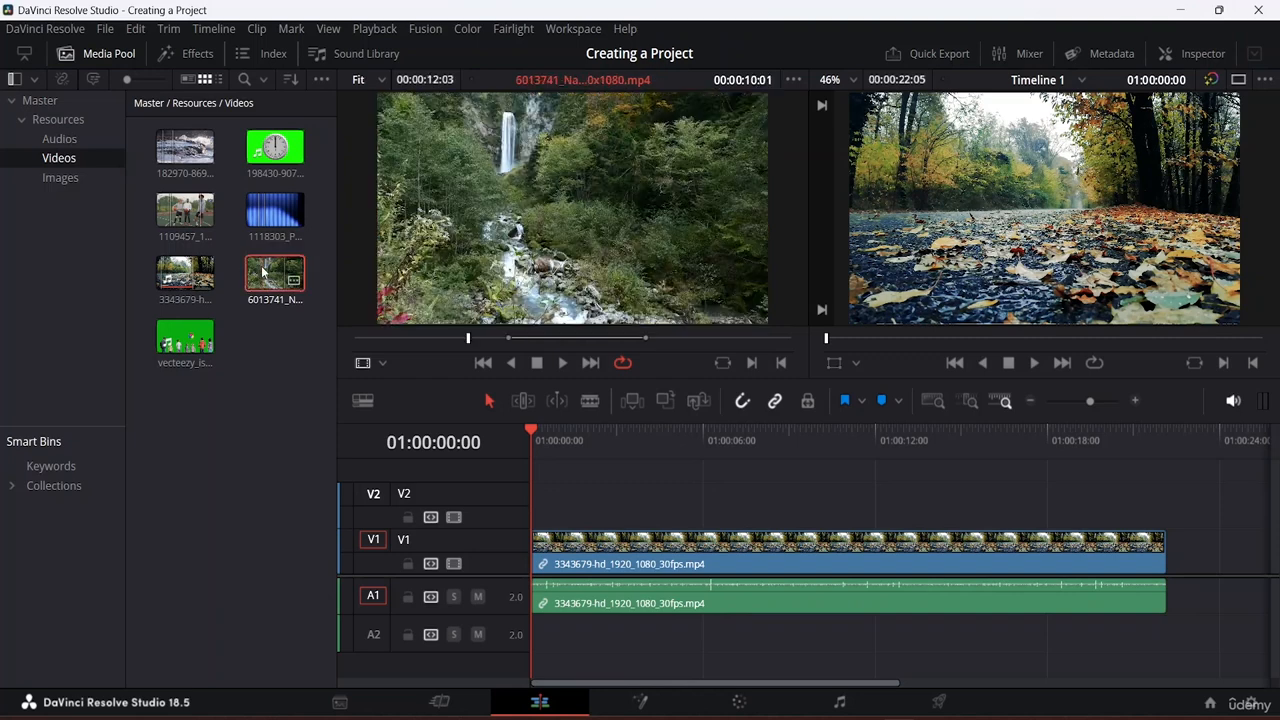
drag(262, 272, 1190, 570)
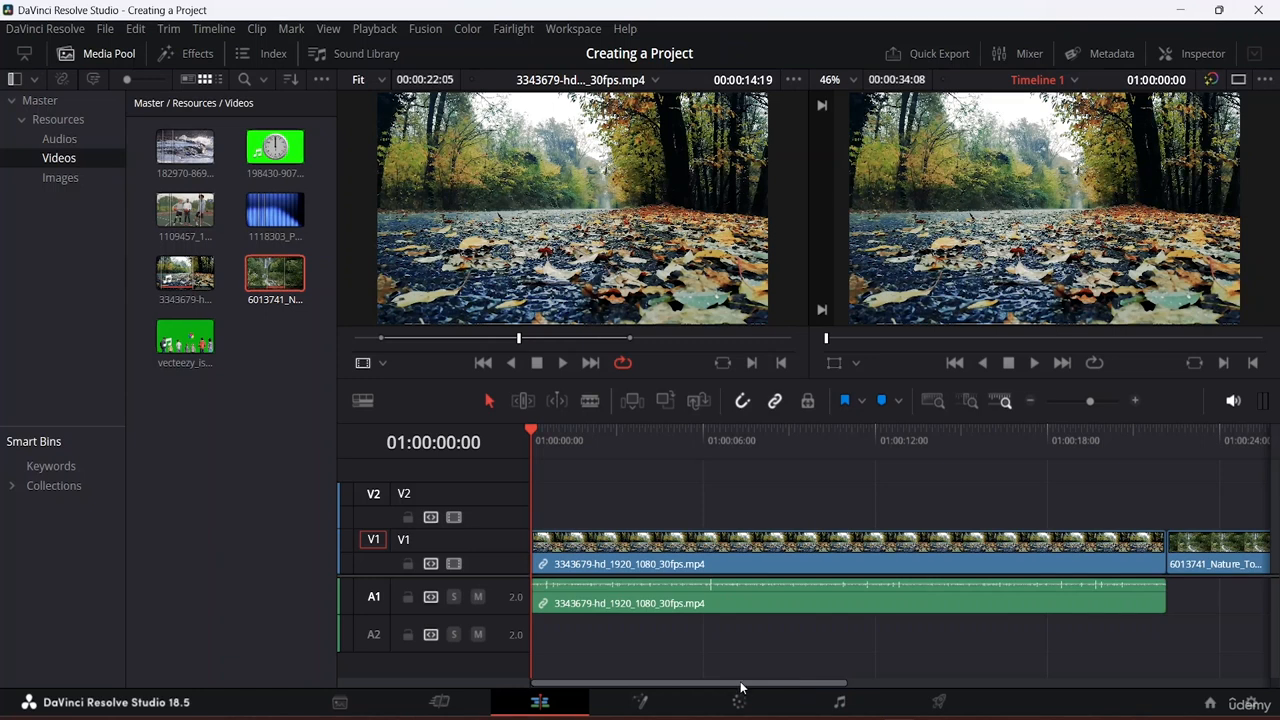
Step: Place the 1109457 clip on track V1 directly after the river clip
drag(743, 686, 894, 615)
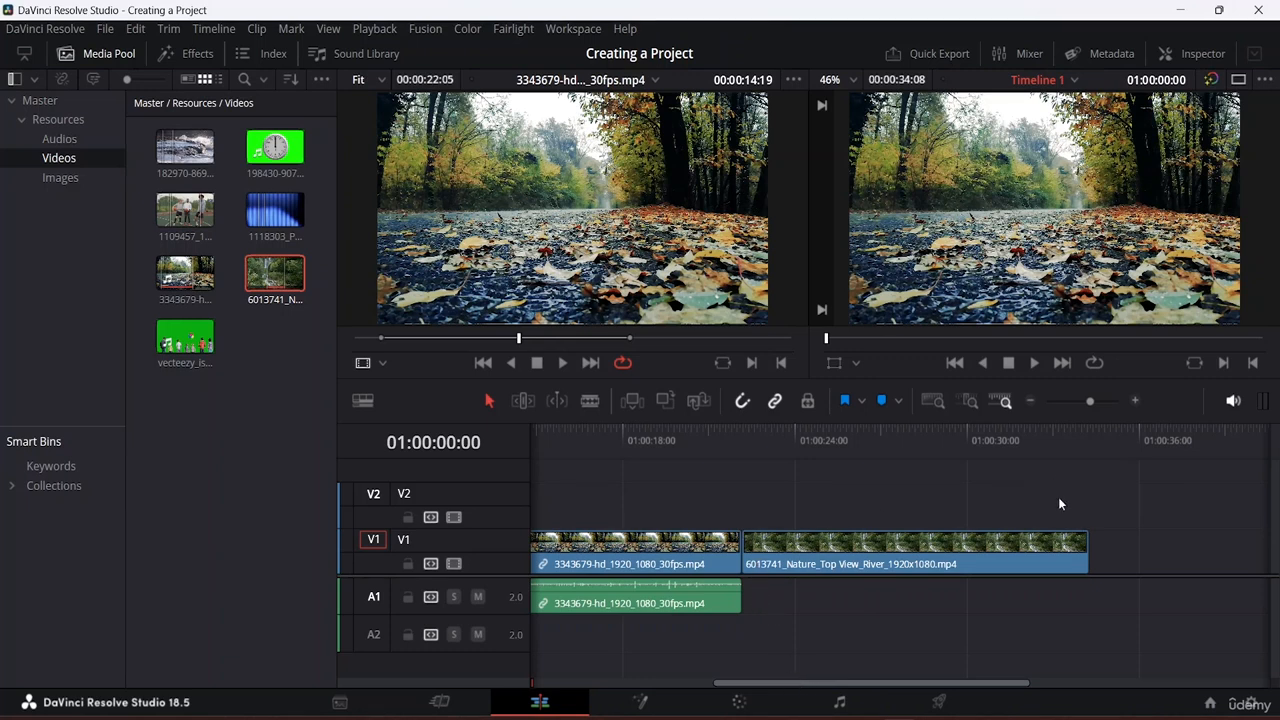
click(178, 212)
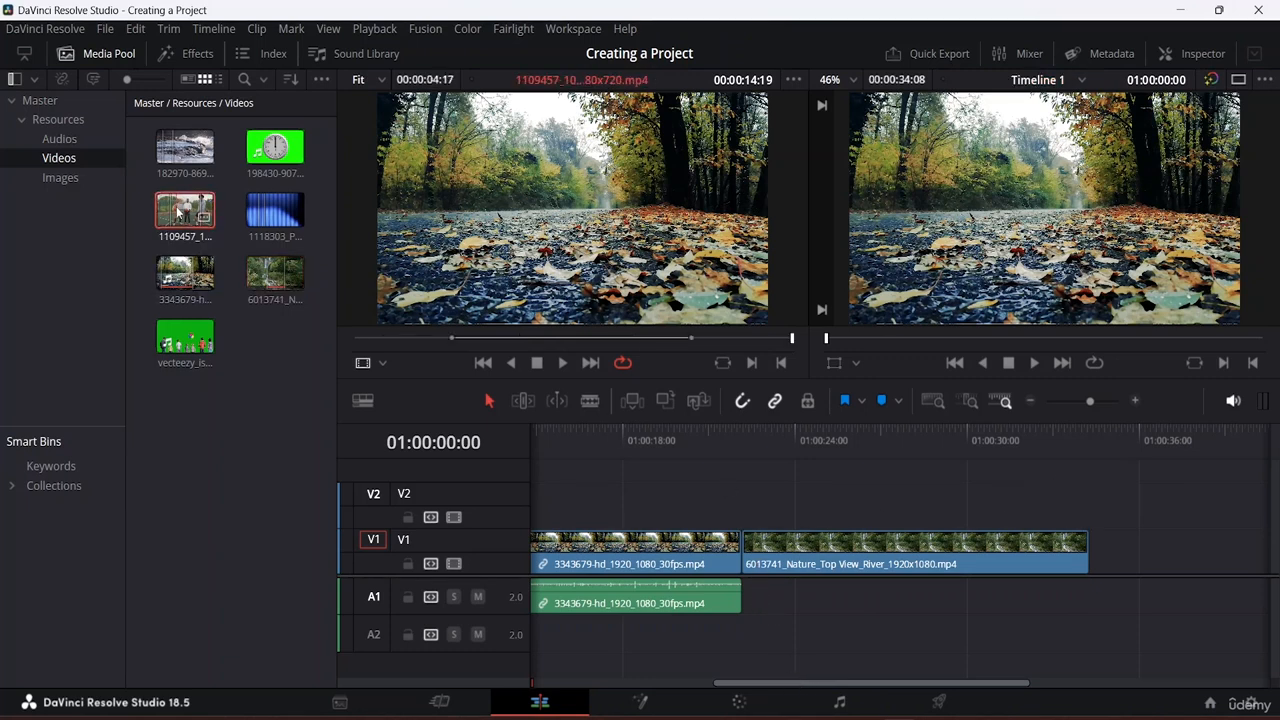
drag(178, 212, 1080, 545)
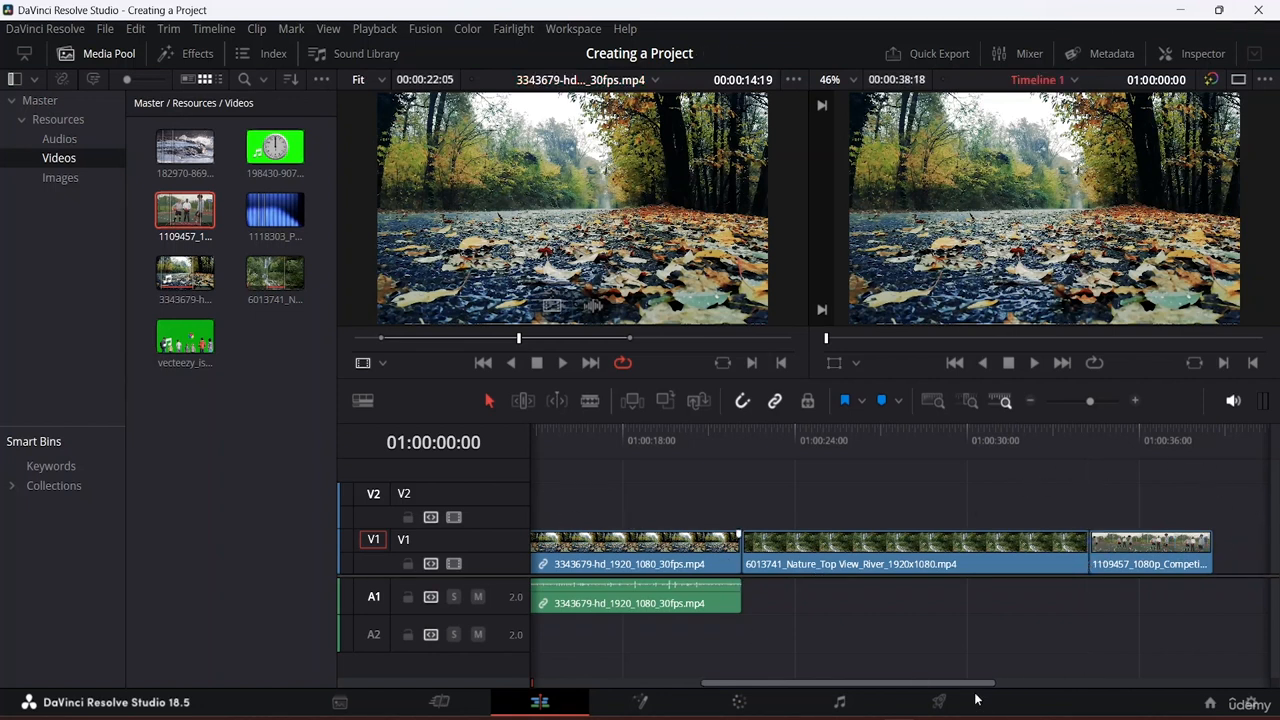
drag(765, 684, 592, 687)
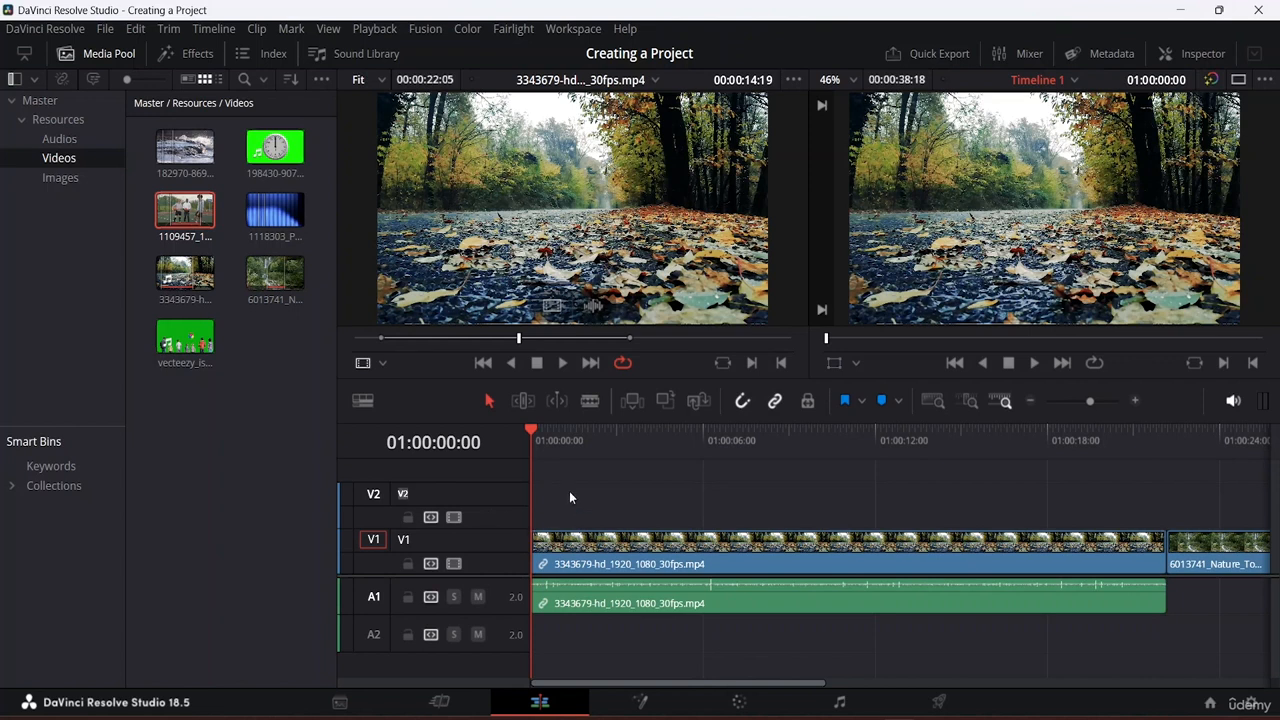
click(472, 494)
right_click(463, 475)
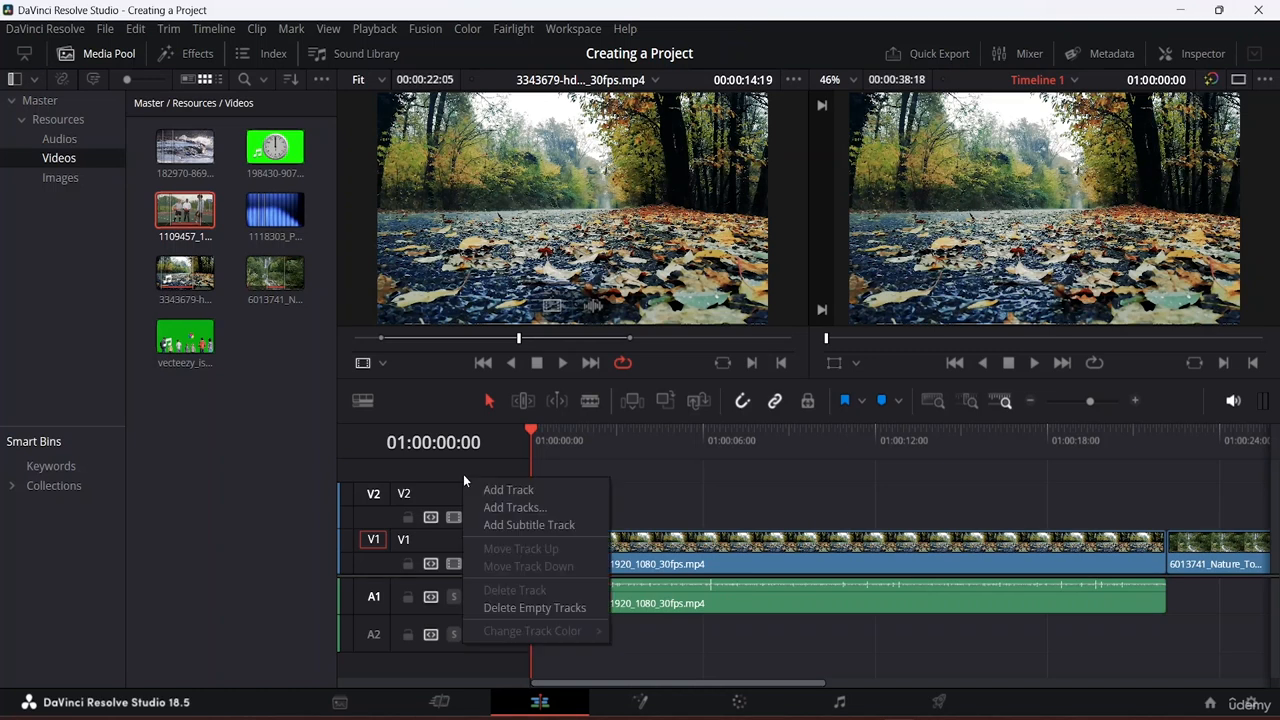
click(437, 489)
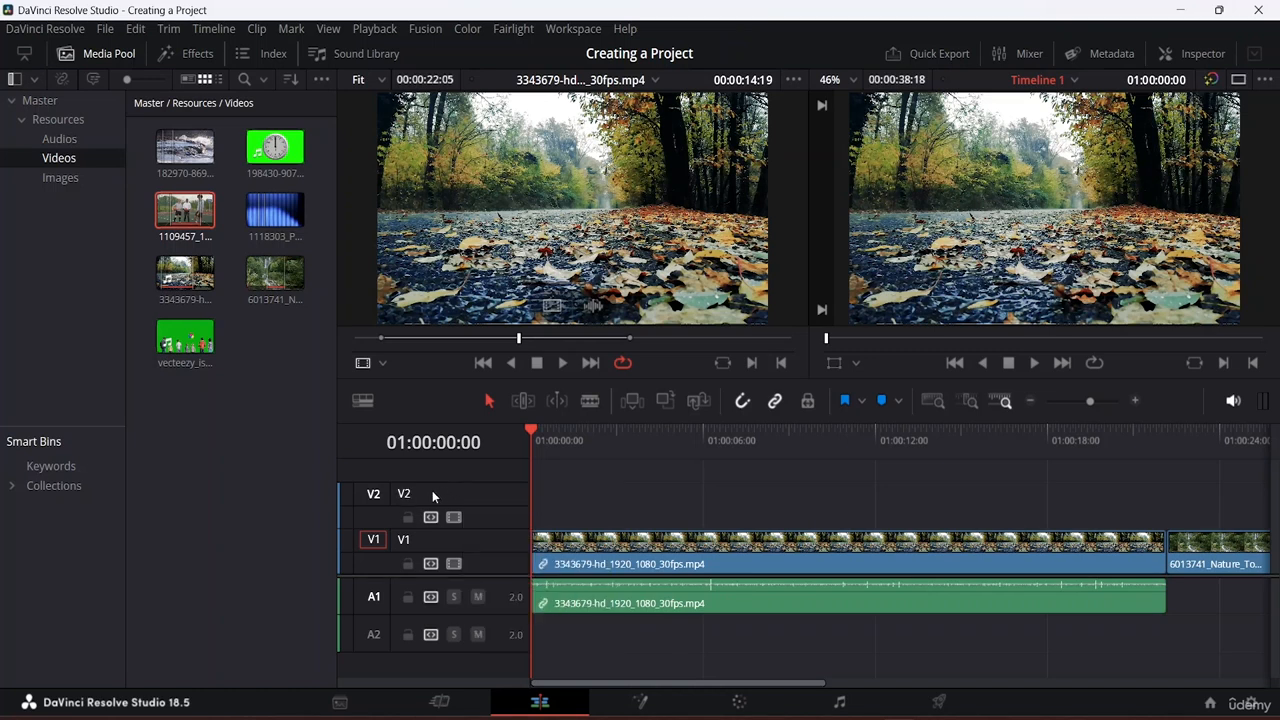
Step: Try deleting all empty tracks from the timeline and undo the deletion
right_click(413, 493)
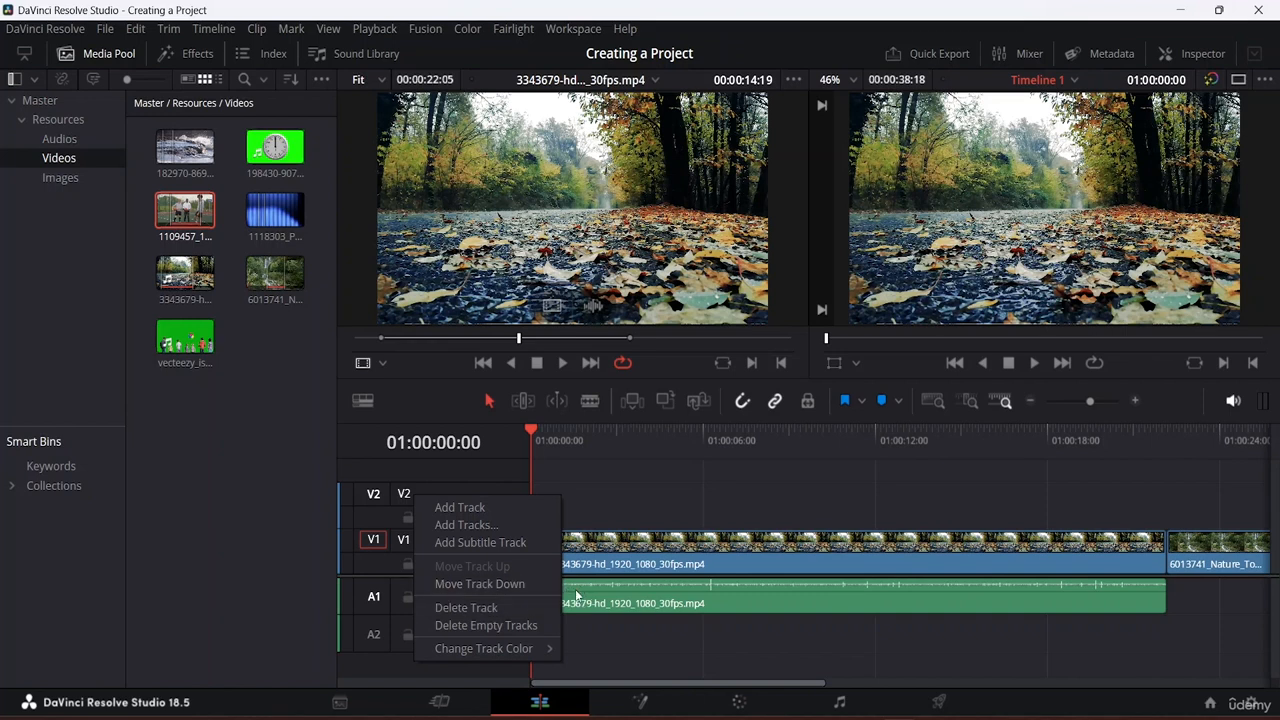
click(500, 628)
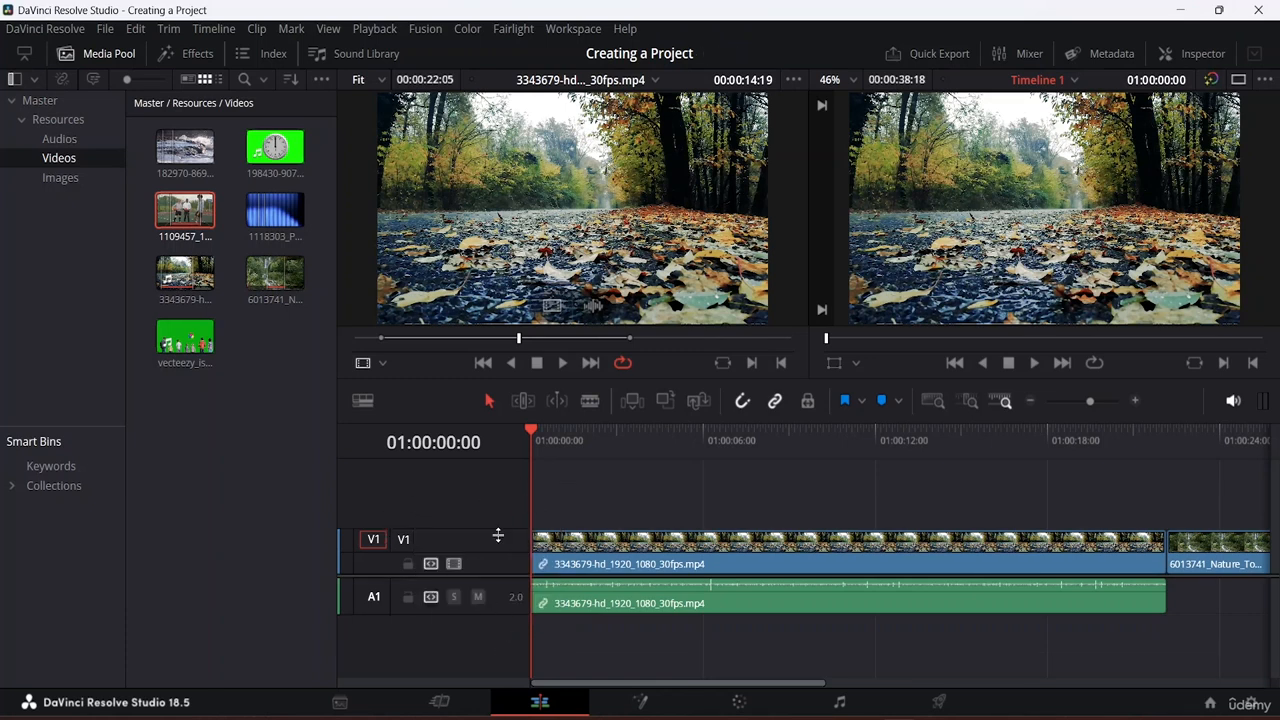
key(ctrl+z)
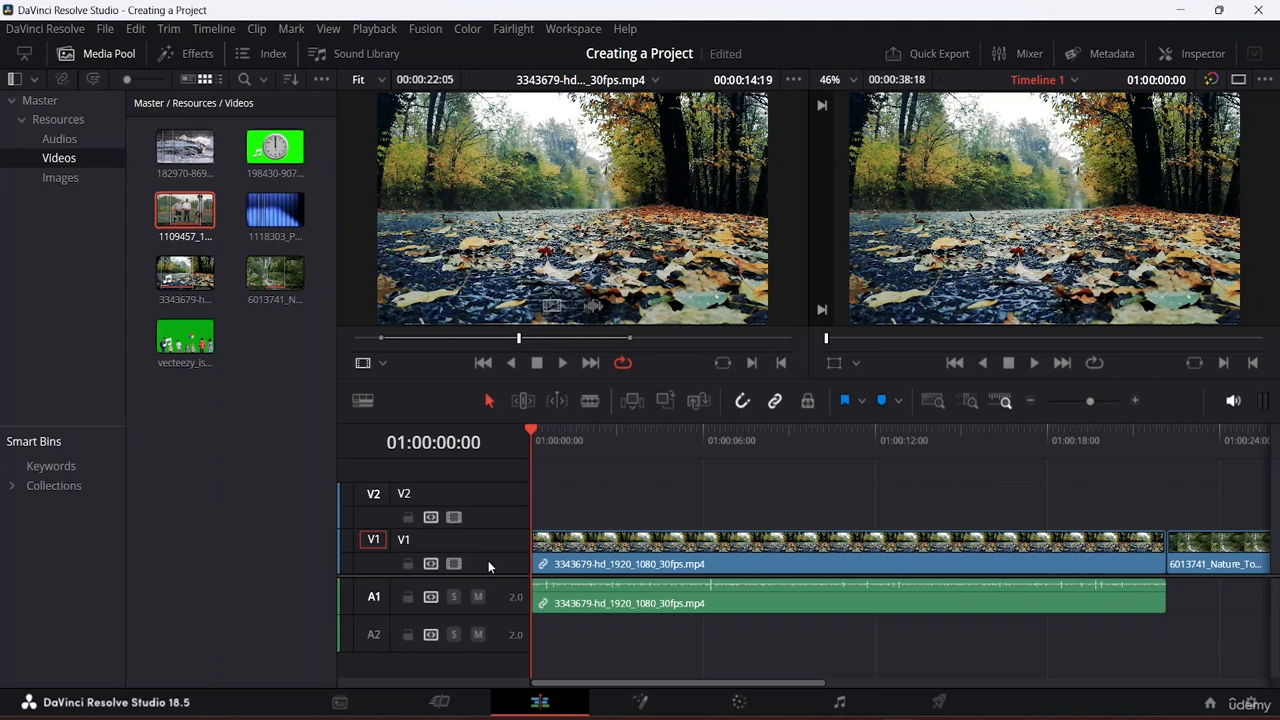
Step: Delete the empty video track V2 and the empty audio track A2
right_click(449, 495)
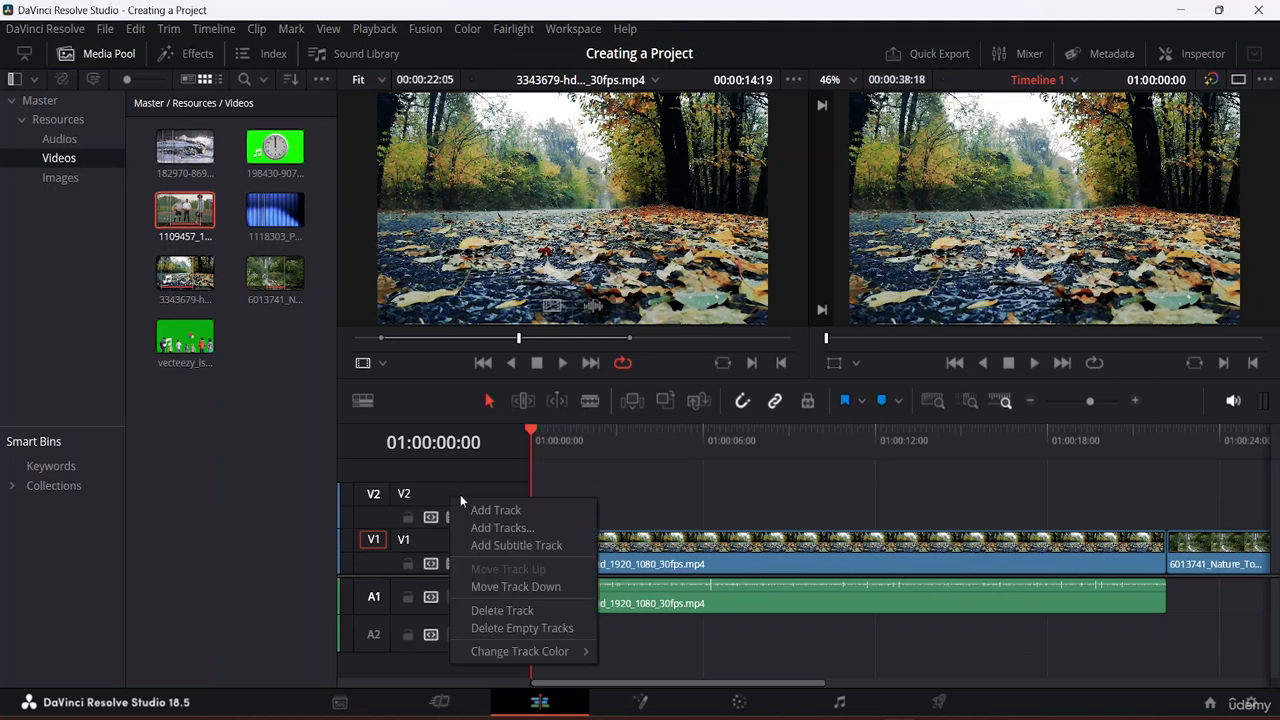
click(515, 610)
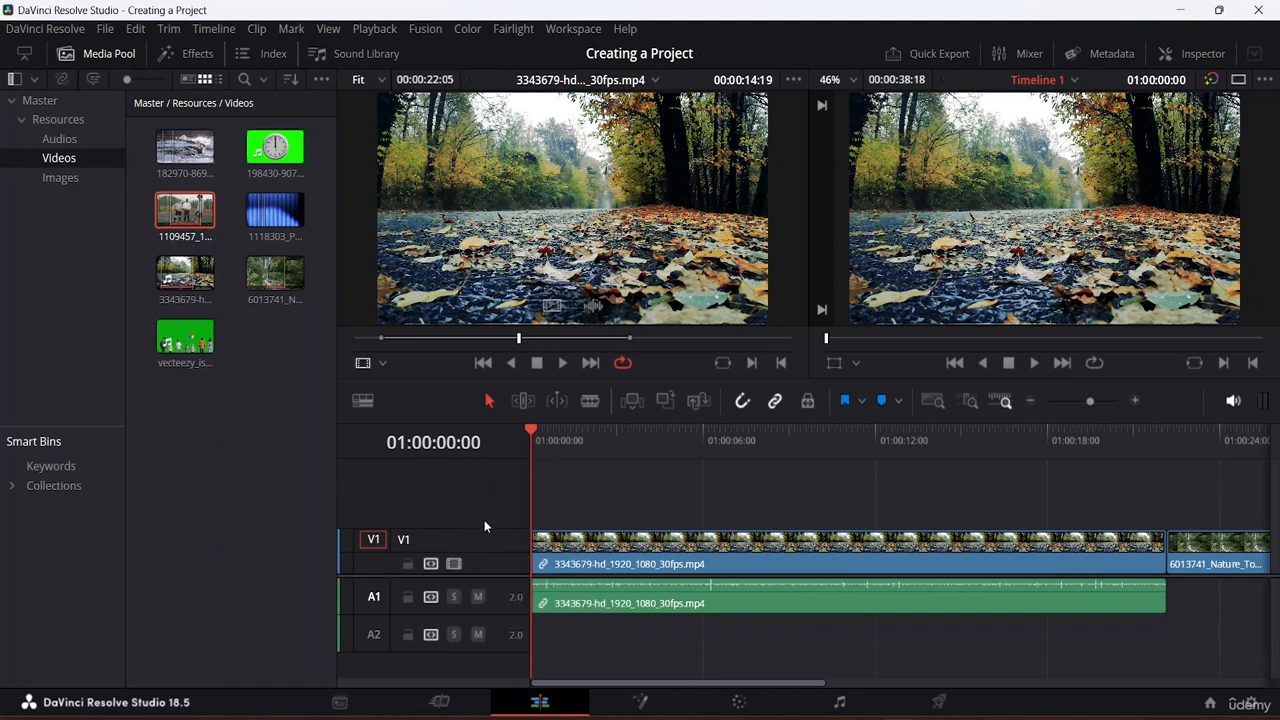
right_click(378, 635)
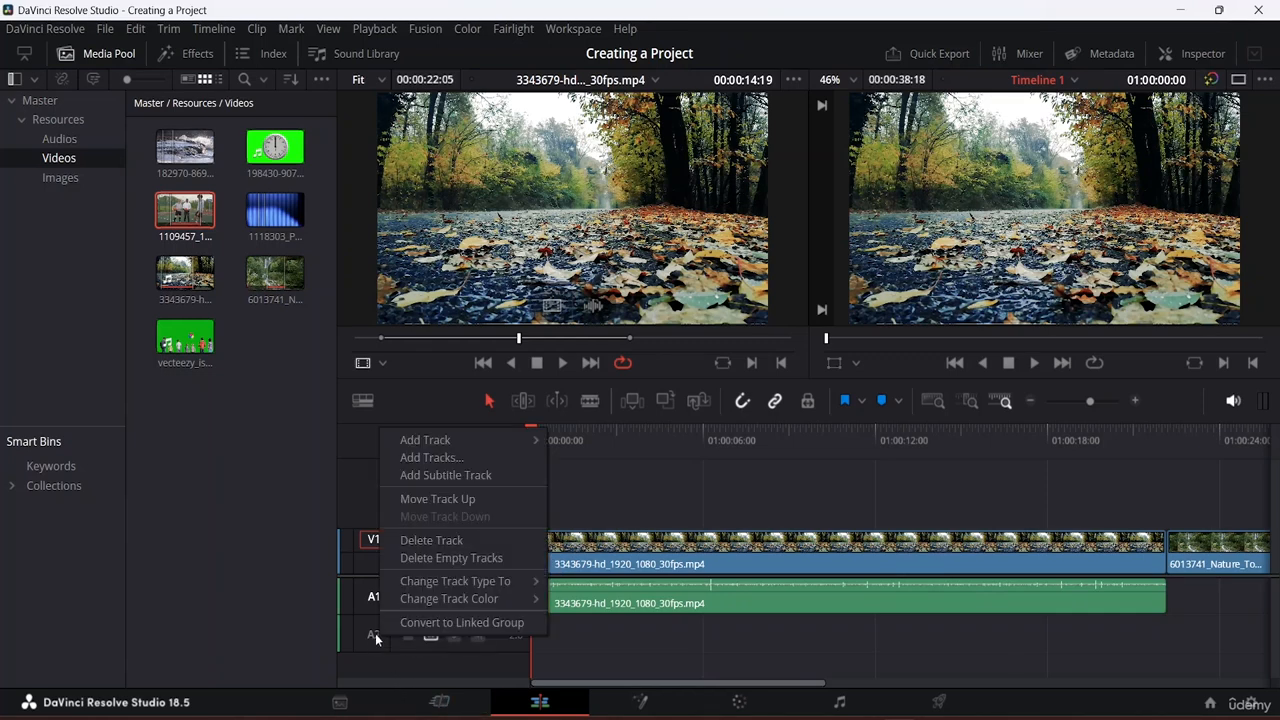
click(462, 542)
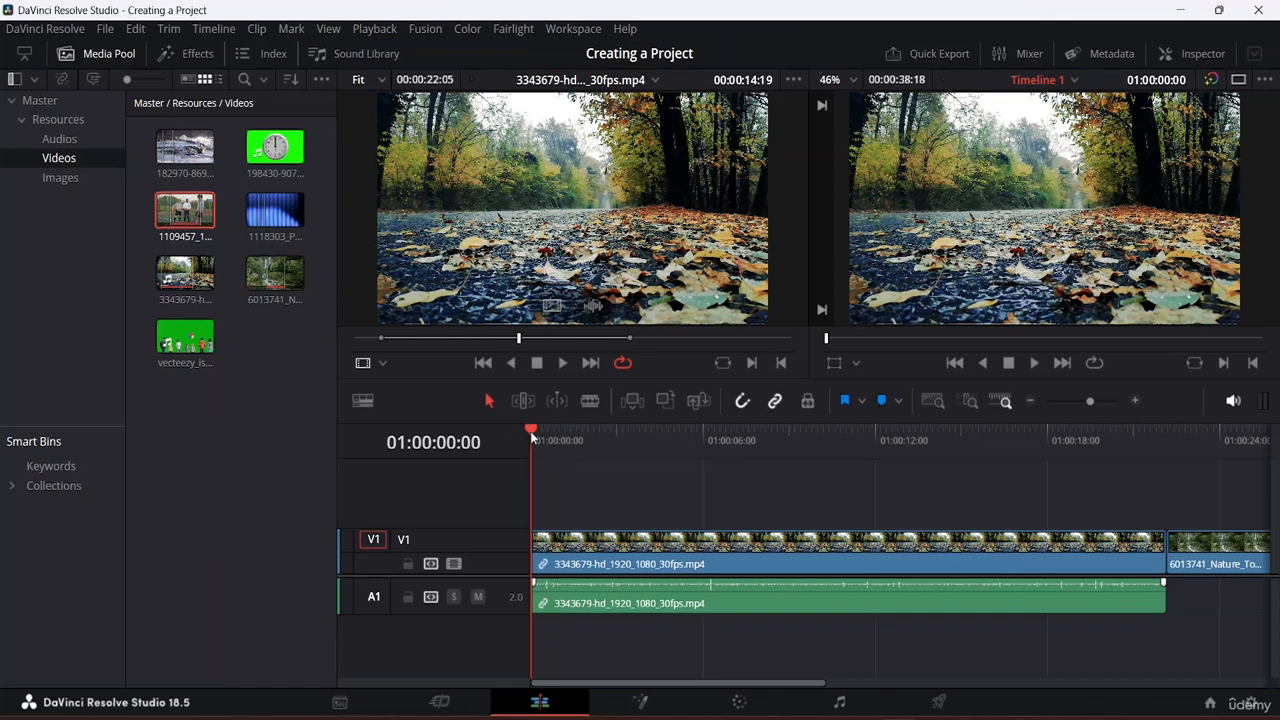
Step: Move the playhead to 01:00:12:10 and magnify the timeline around it for a close look at the 3343679-hd clip
drag(530, 428, 886, 529)
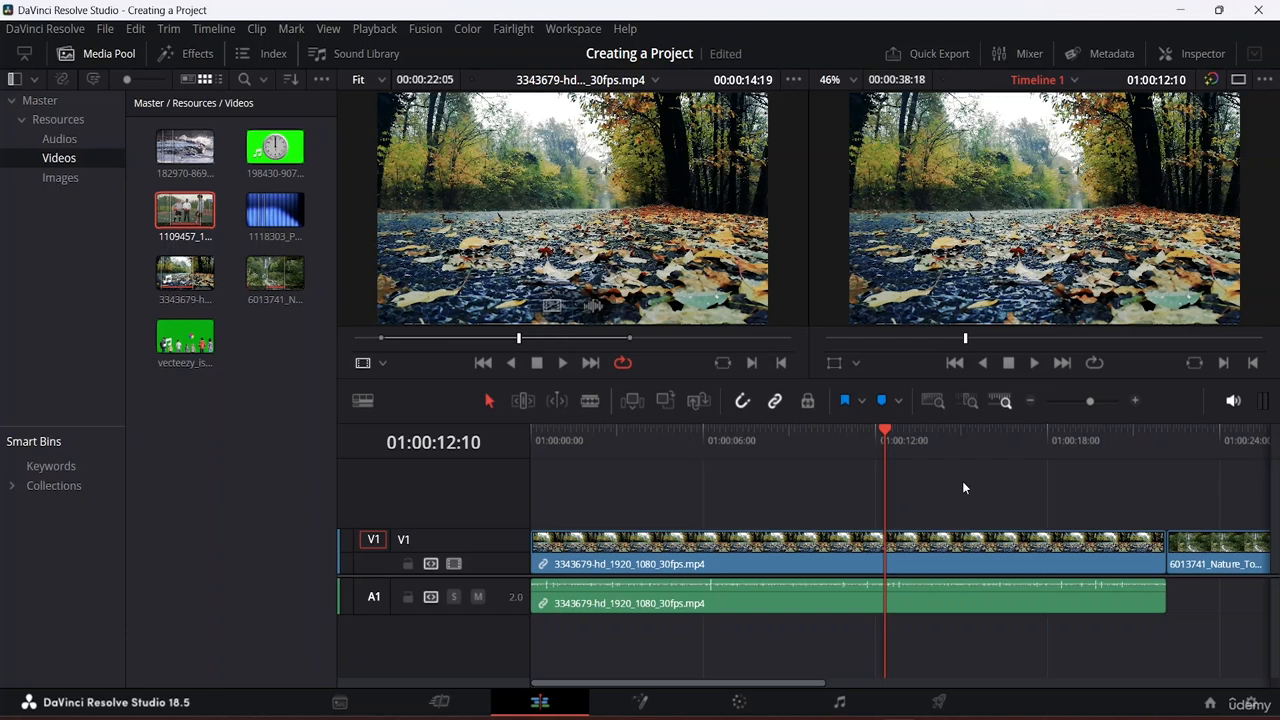
key(ctrl+equal)
key(ctrl+equal)
key(ctrl+equal)
key(ctrl+equal)
key(ctrl+equal)
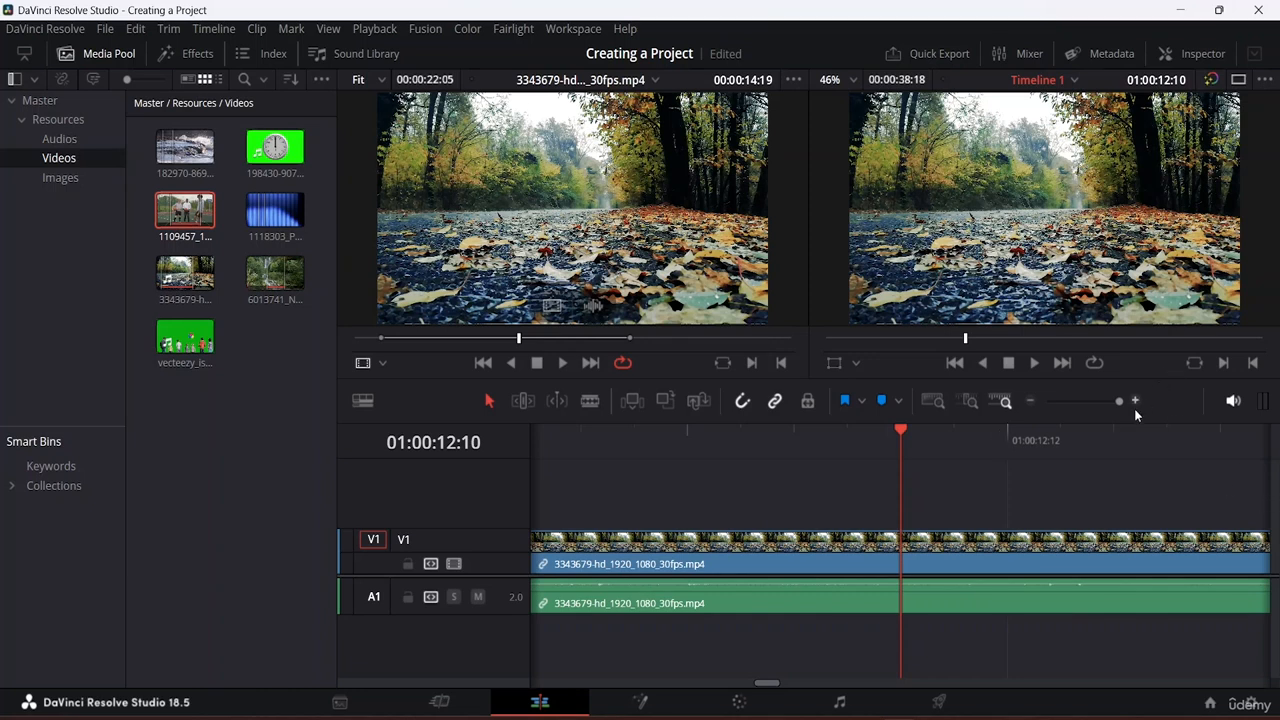
Step: Zoom the timeline out and in, ending at a scale that shows all three clips
click(1031, 401)
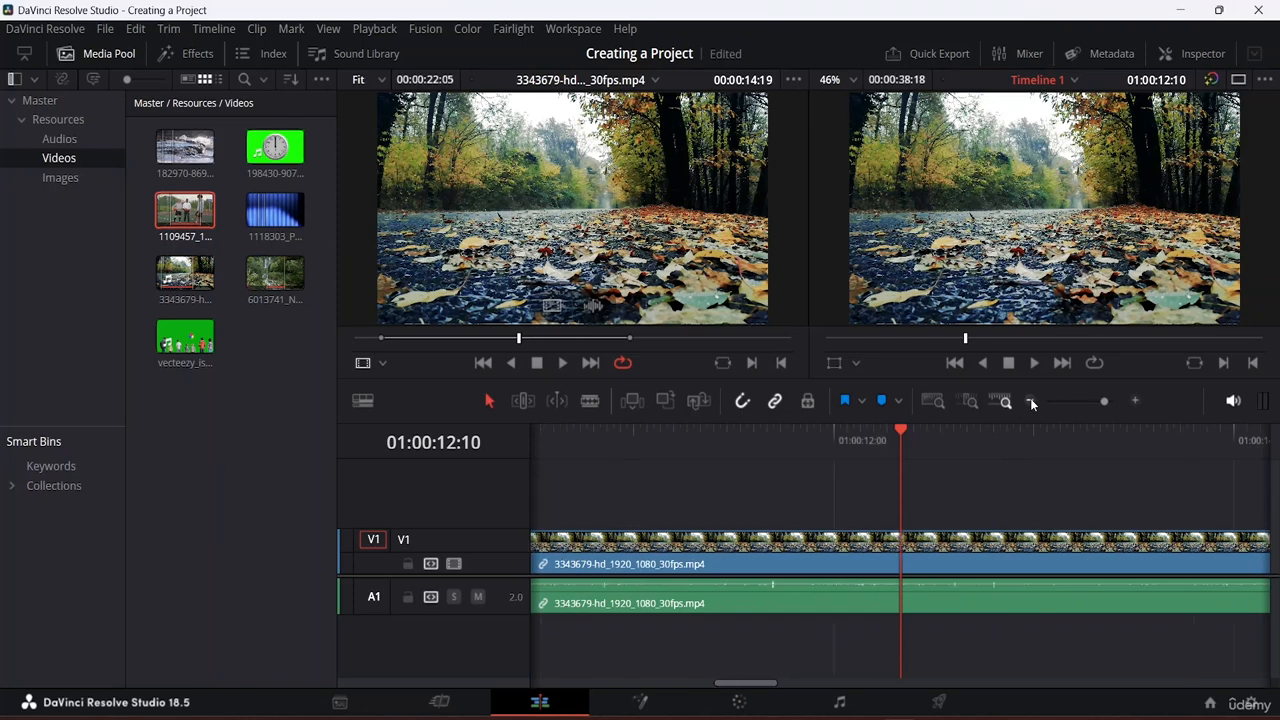
click(1031, 401)
click(1031, 401)
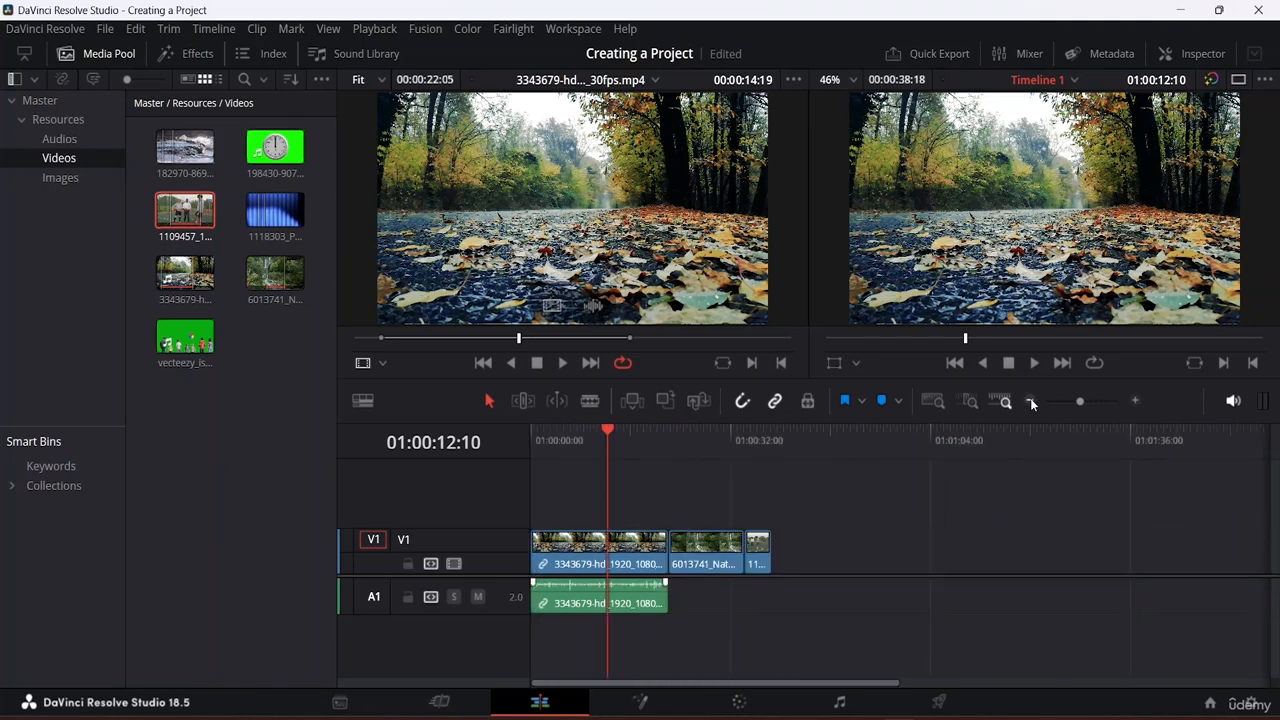
click(1136, 400)
click(1136, 400)
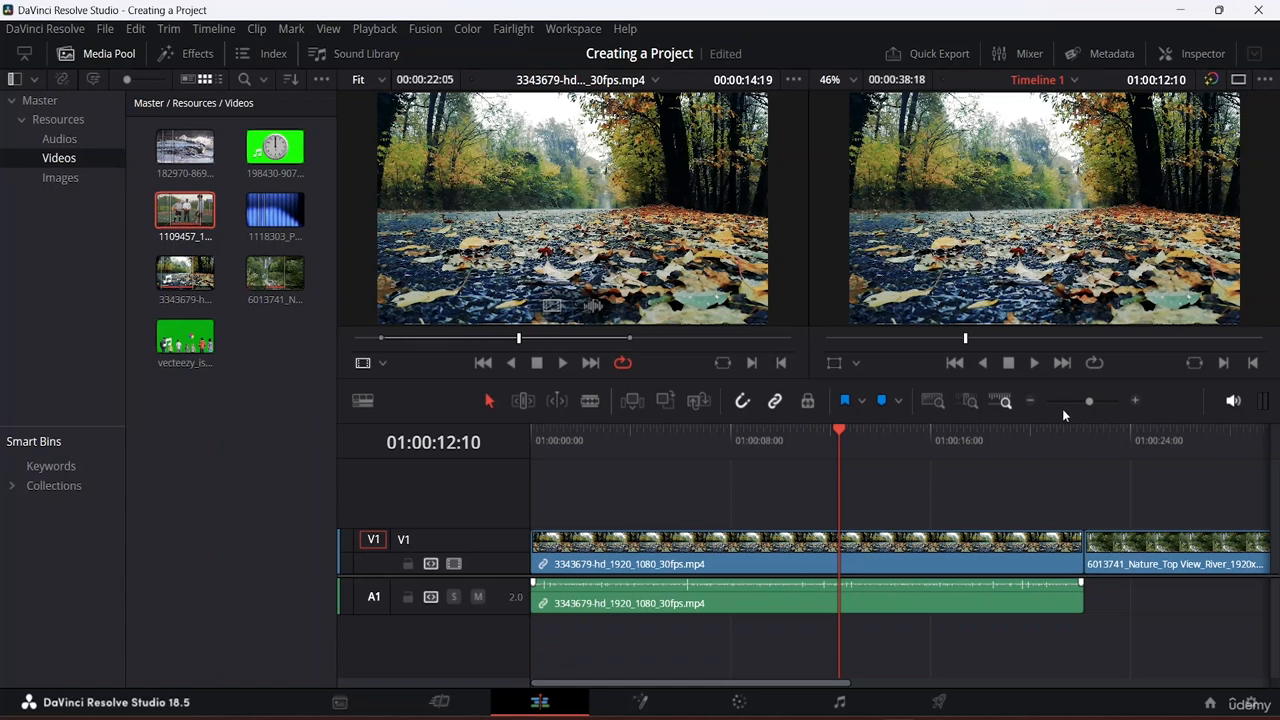
click(1032, 400)
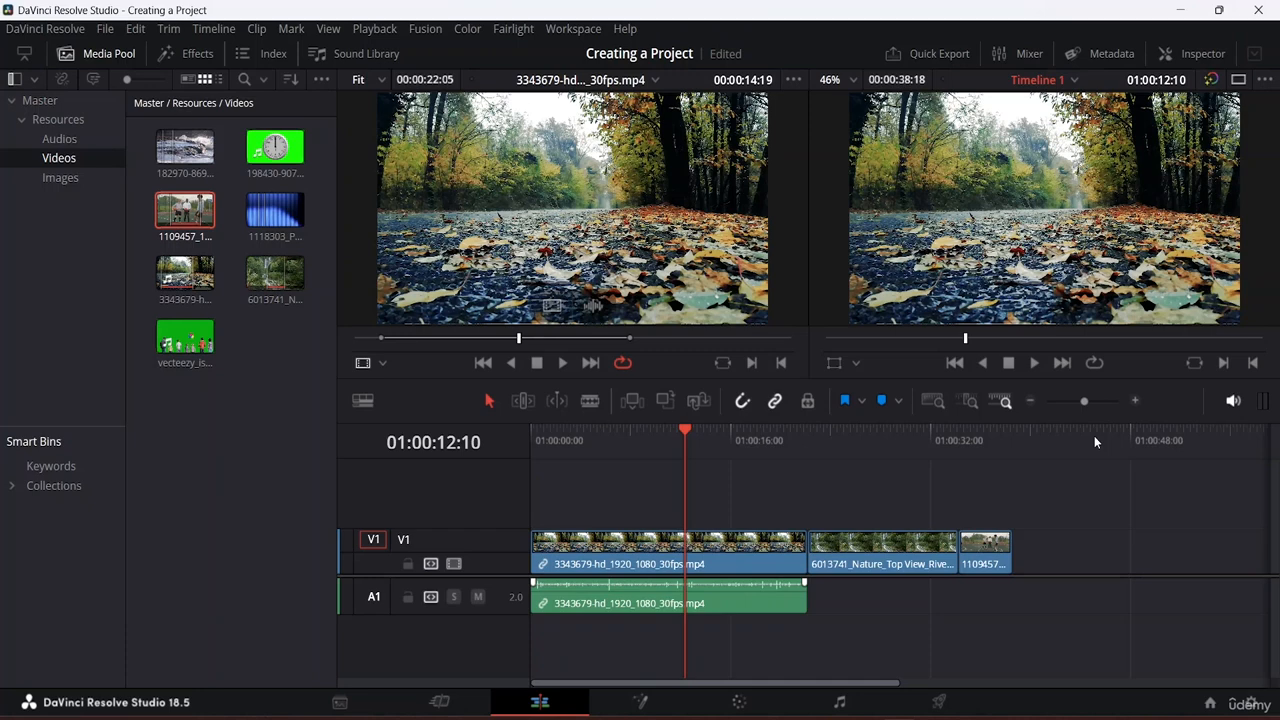
key(ctrl+equal)
key(ctrl+minus)
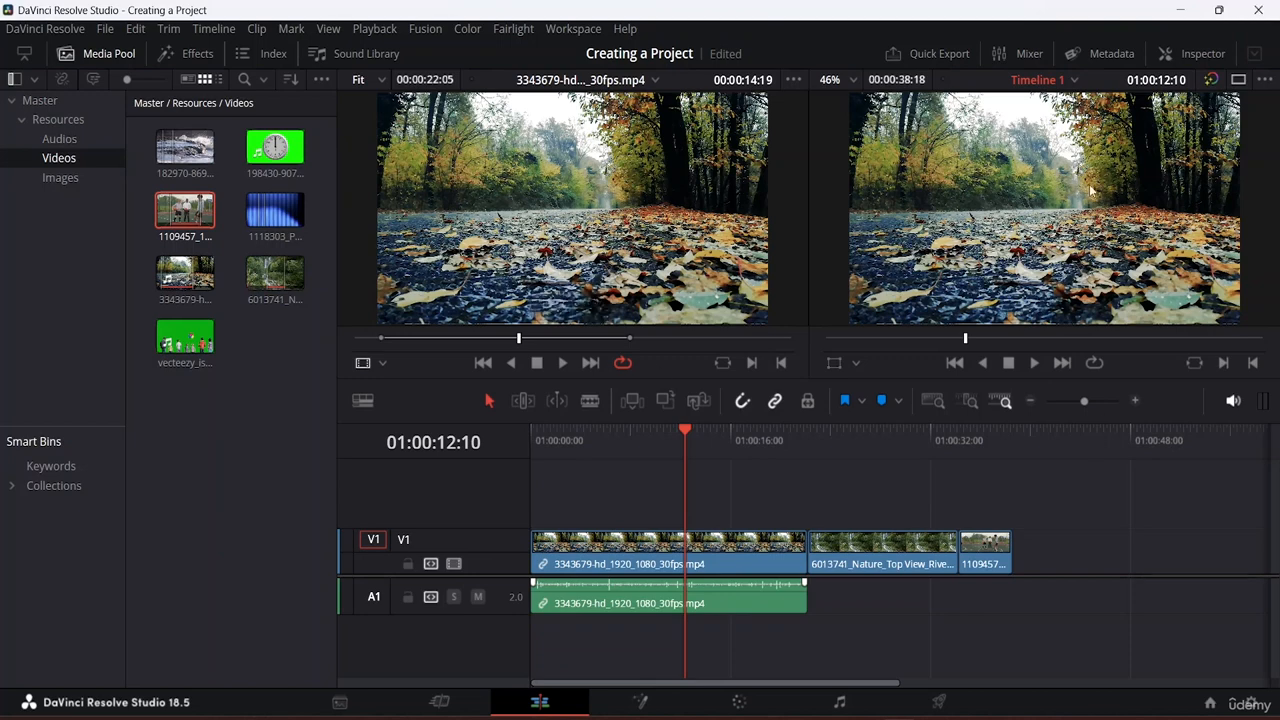
Step: Enlarge the picture in the timeline viewer and return it to 46%
scroll(1066, 157, up, 1)
scroll(1064, 160, up, 8)
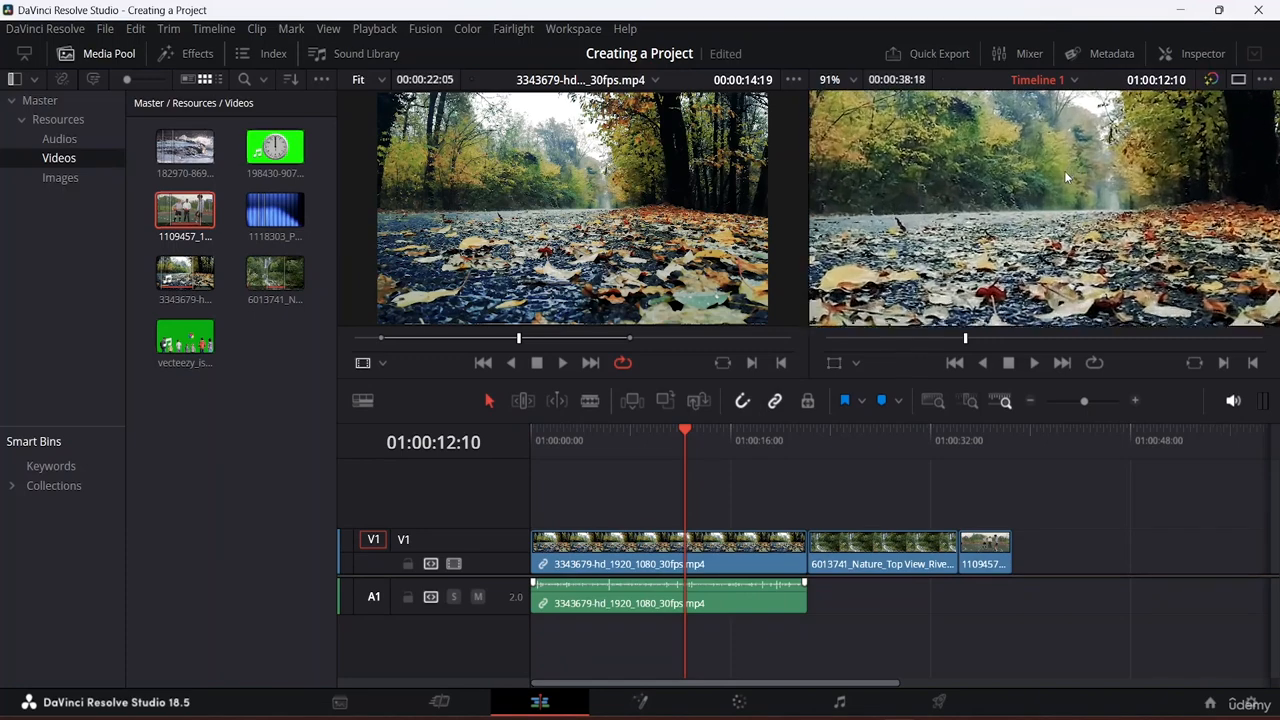
scroll(1063, 145, down, 4)
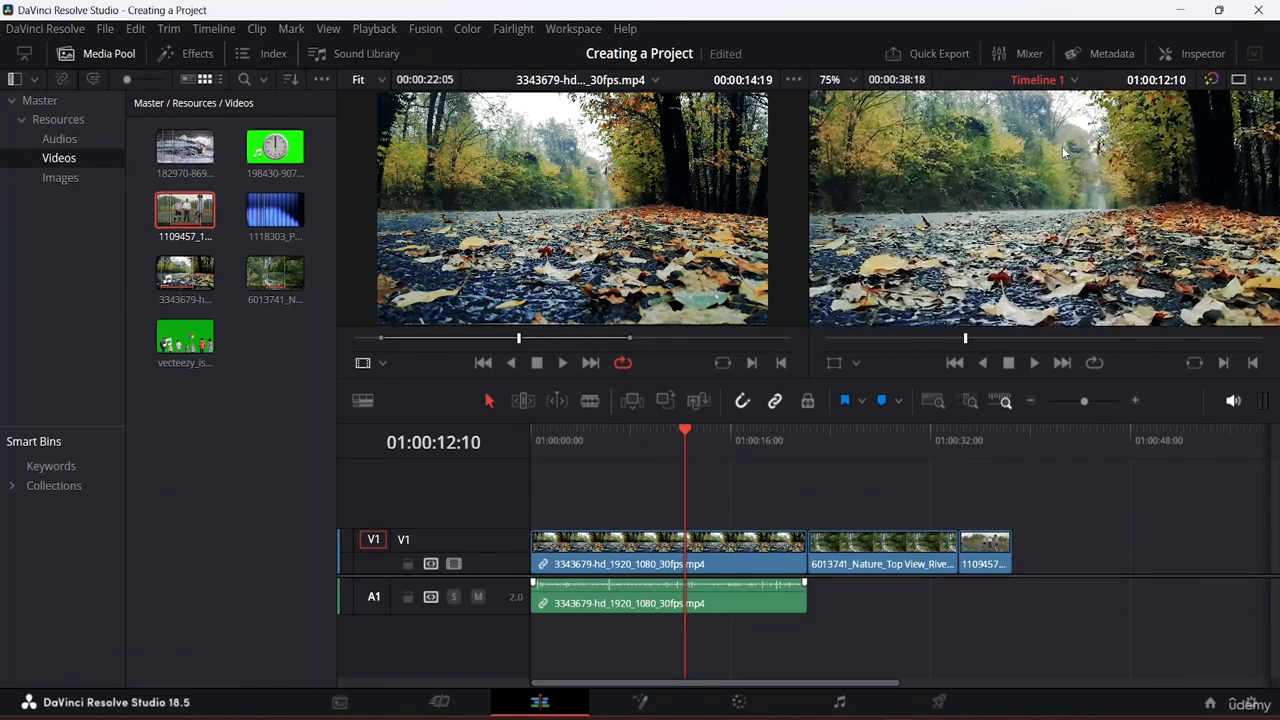
scroll(1062, 146, down, 5)
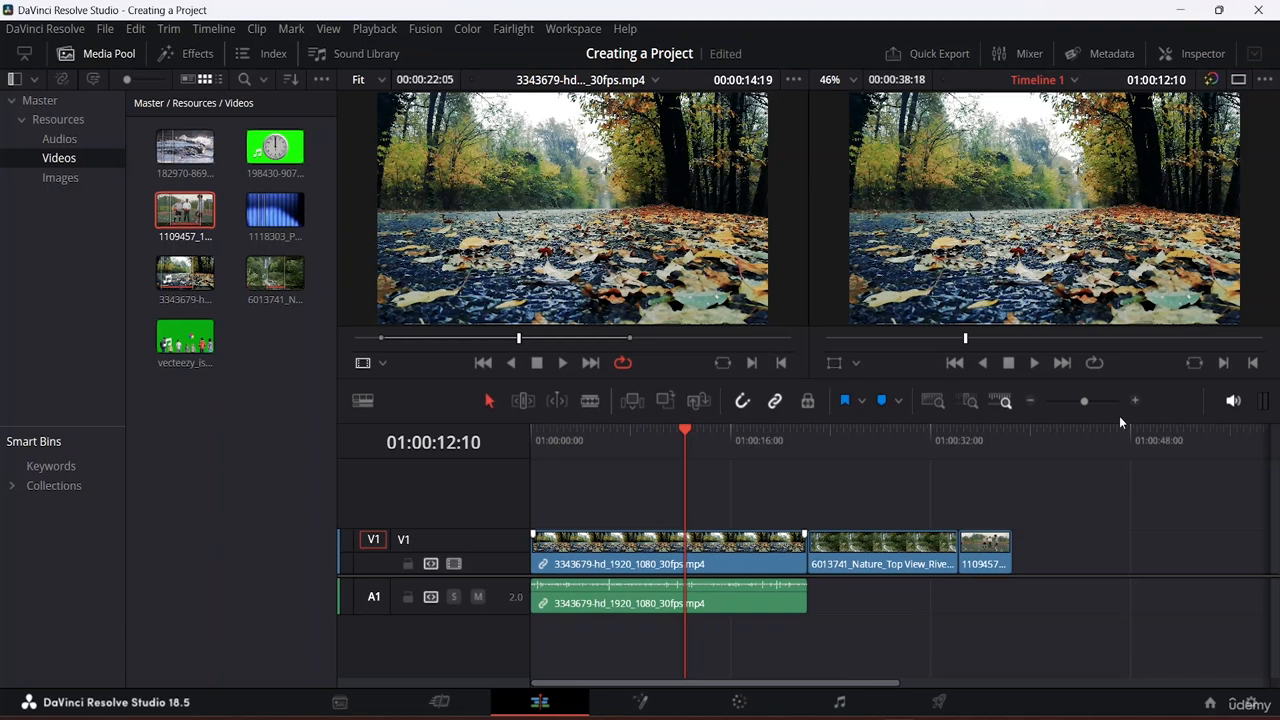
Step: Magnify the timeline strongly and browse along the 3343679-hd and river clips
drag(1086, 400, 1128, 402)
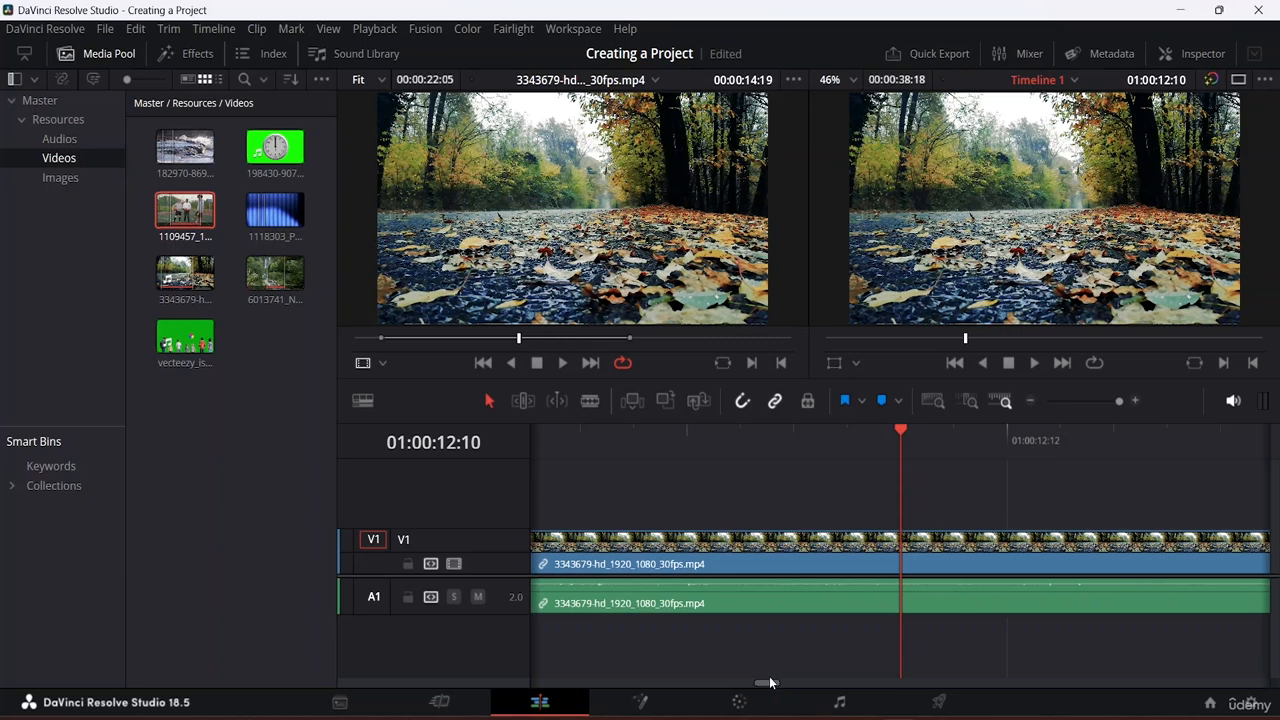
drag(766, 686, 954, 708)
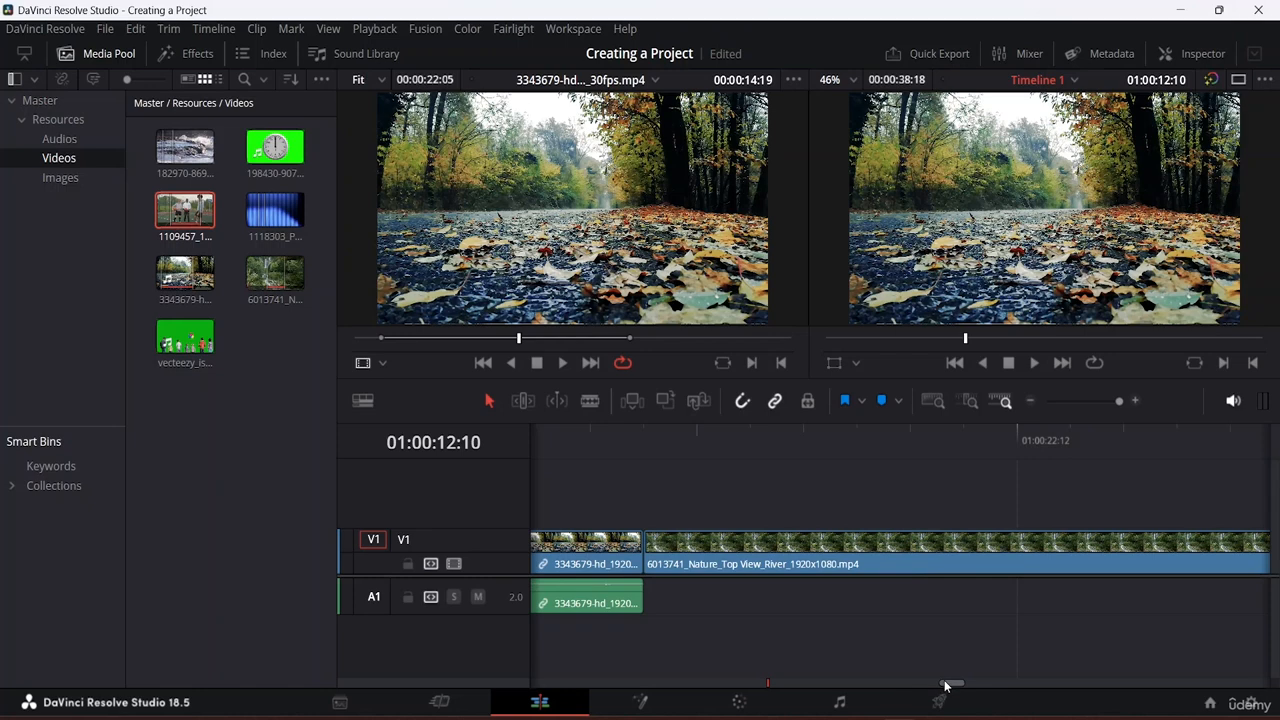
drag(945, 685, 1096, 684)
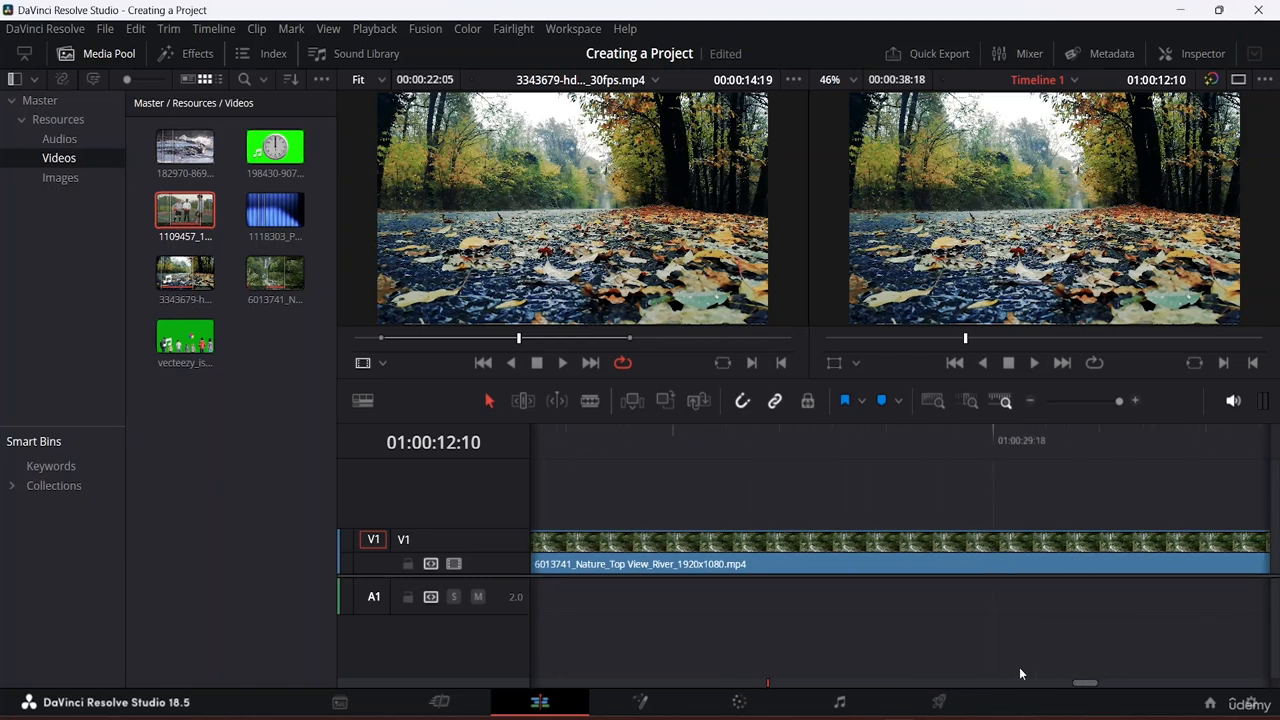
drag(1020, 674, 868, 678)
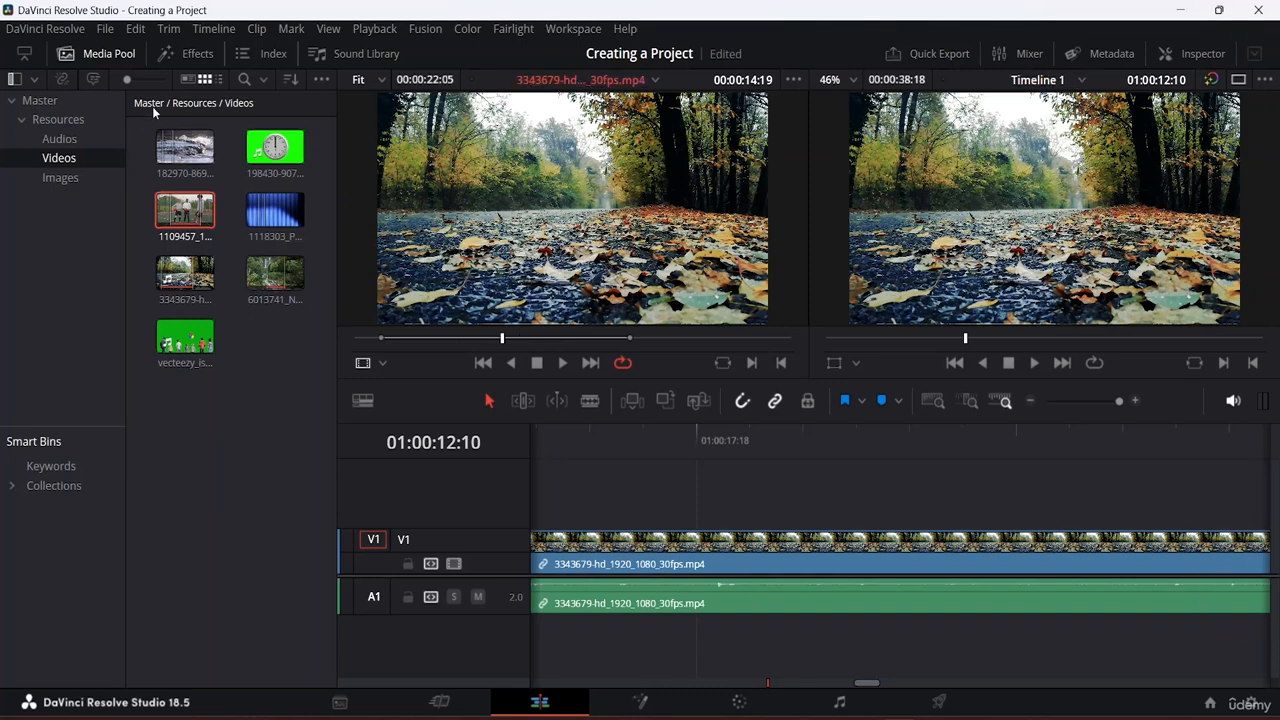
Step: Hide the Media Pool and fit the whole timeline in view with Full Extent Zoom
click(100, 53)
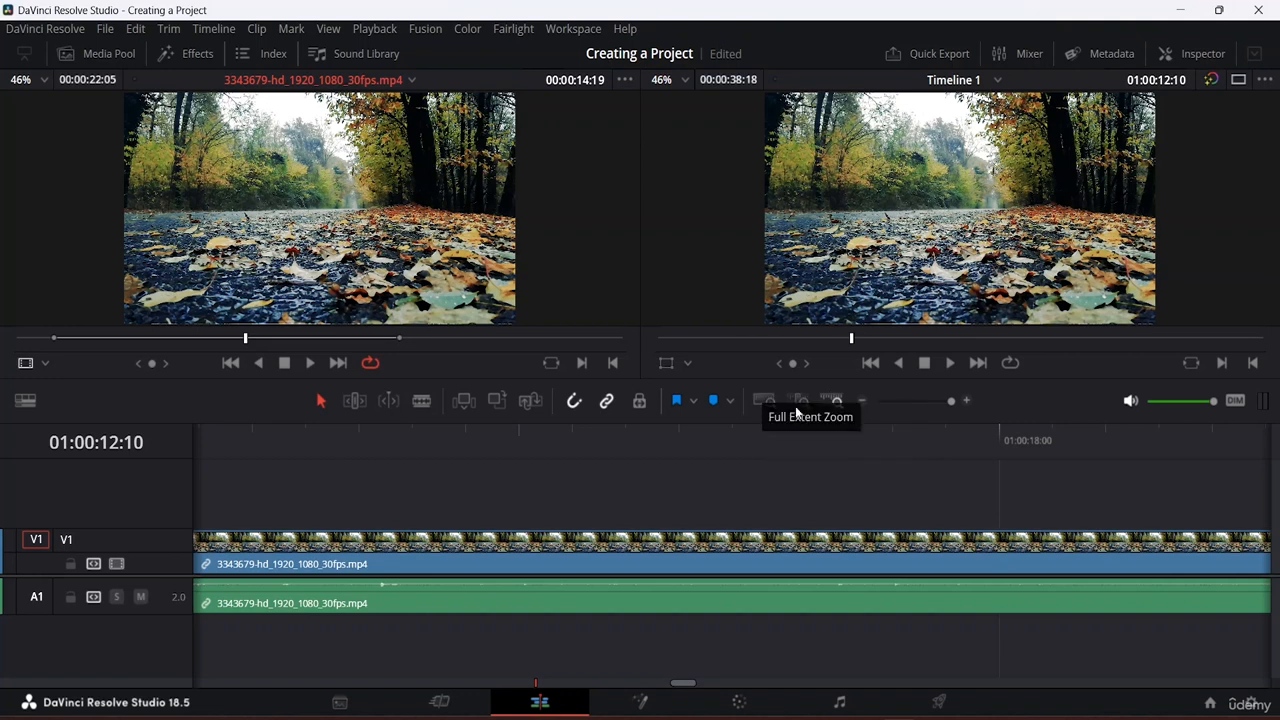
click(765, 400)
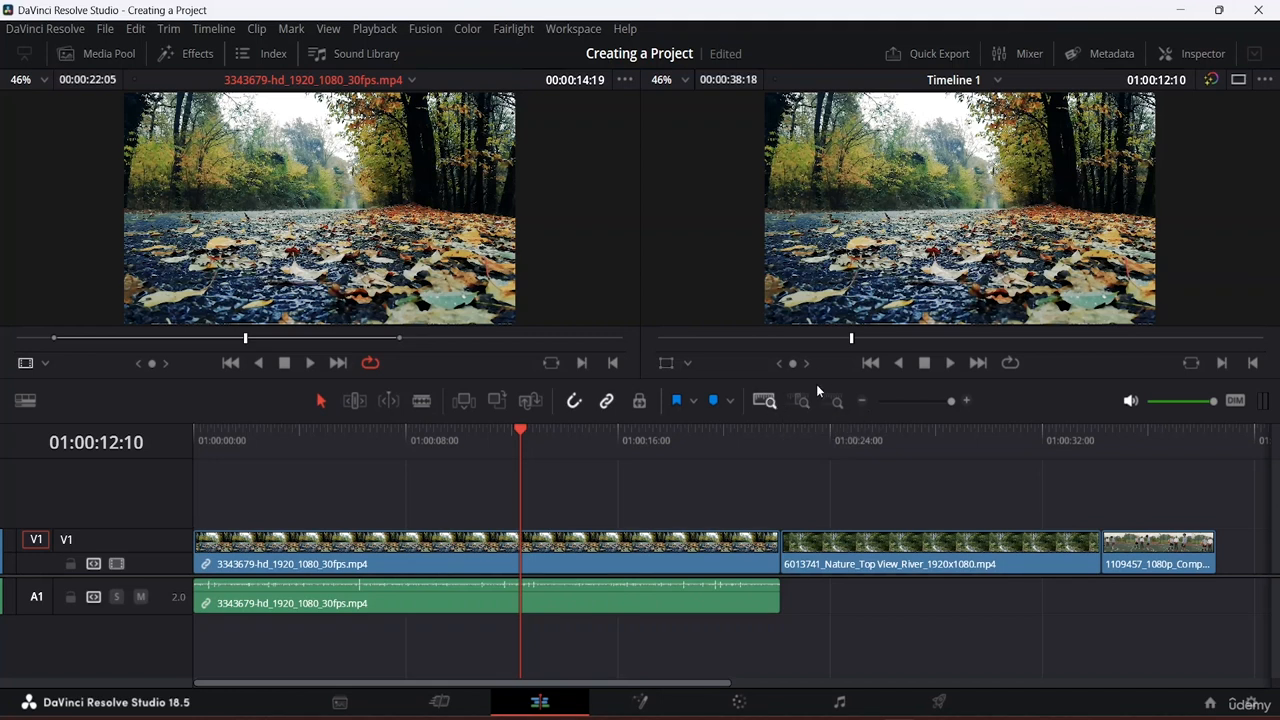
Step: Inspect the timeline with Detail Zoom at 01:00:12:10 and at the cut at 01:00:22:05, returning to Full Extent Zoom
click(796, 401)
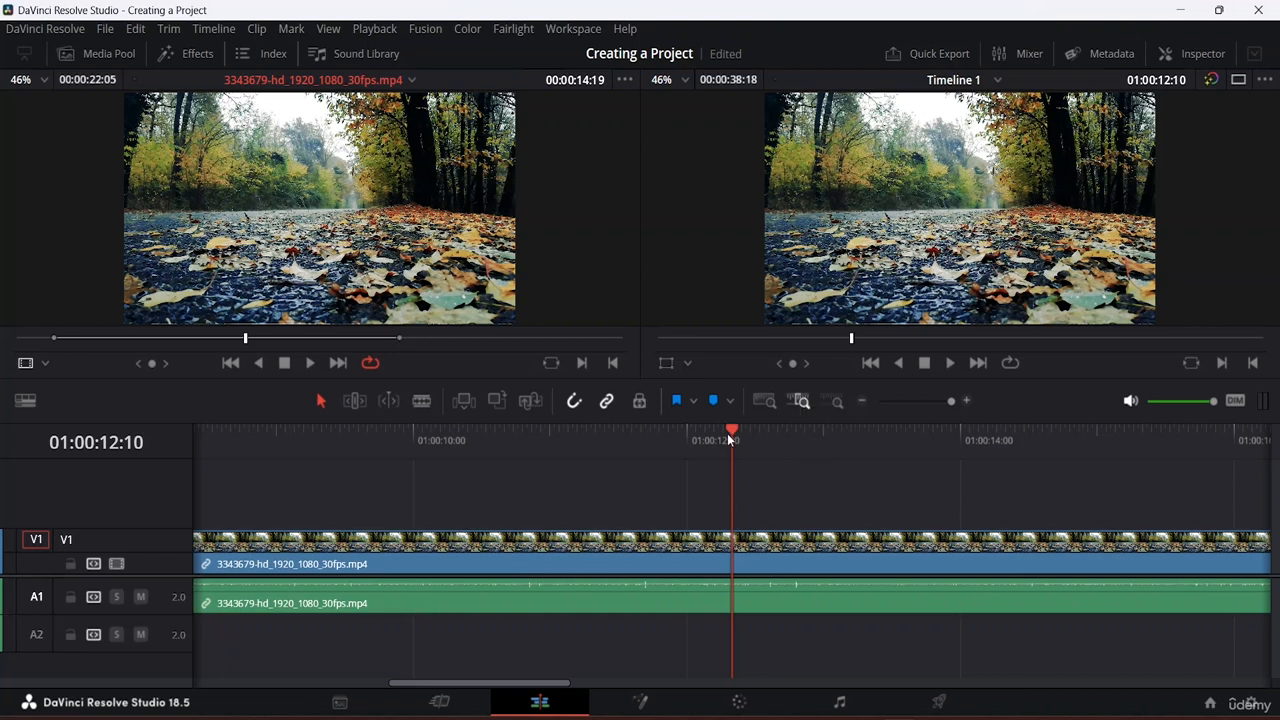
click(766, 400)
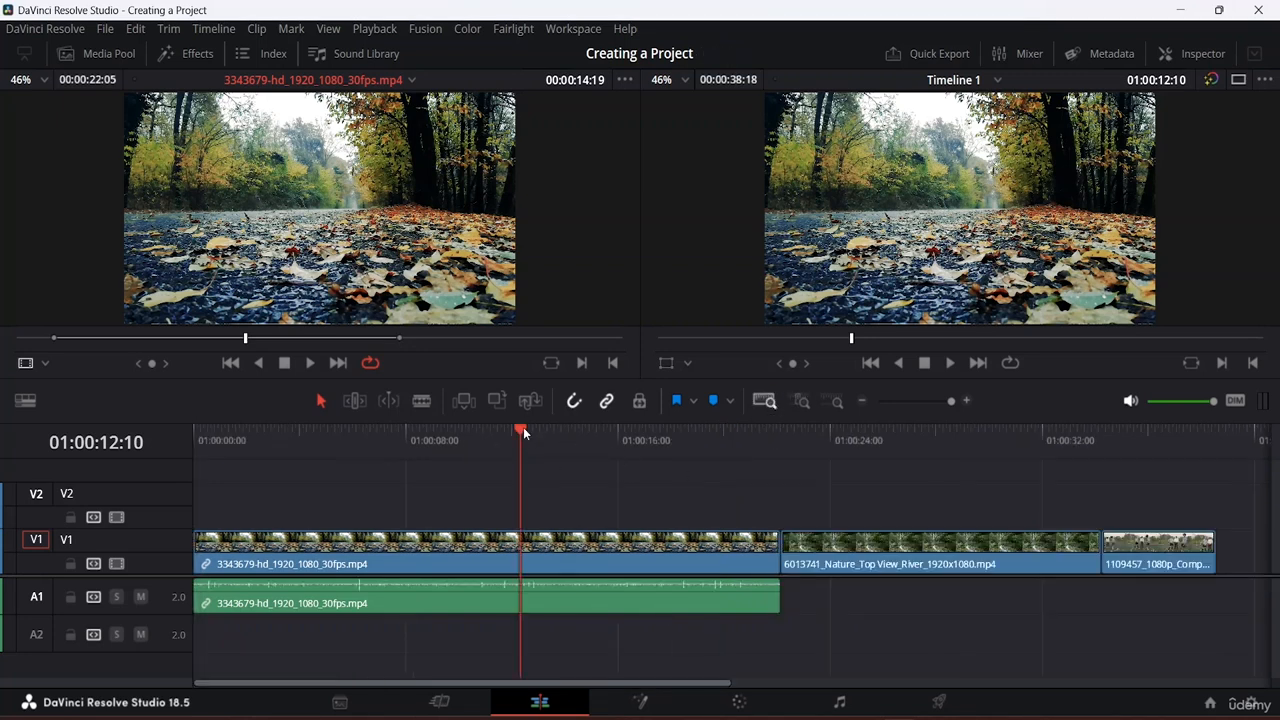
drag(523, 427, 786, 505)
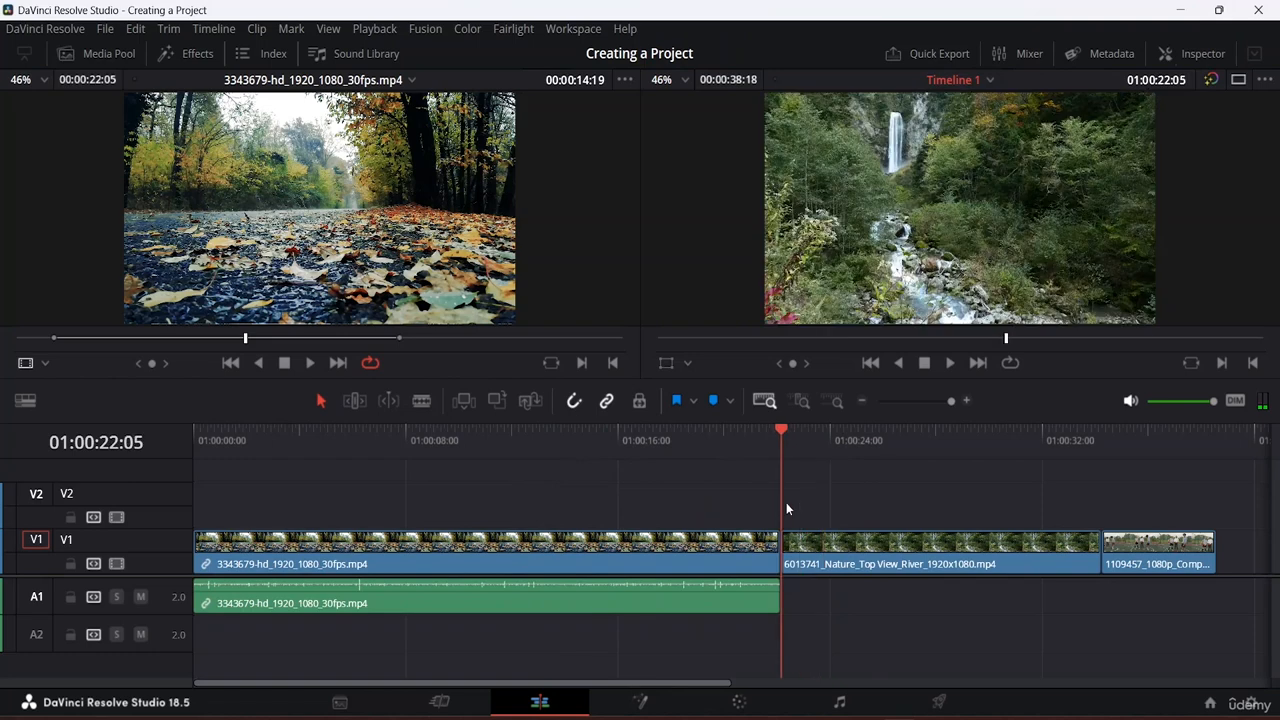
click(802, 401)
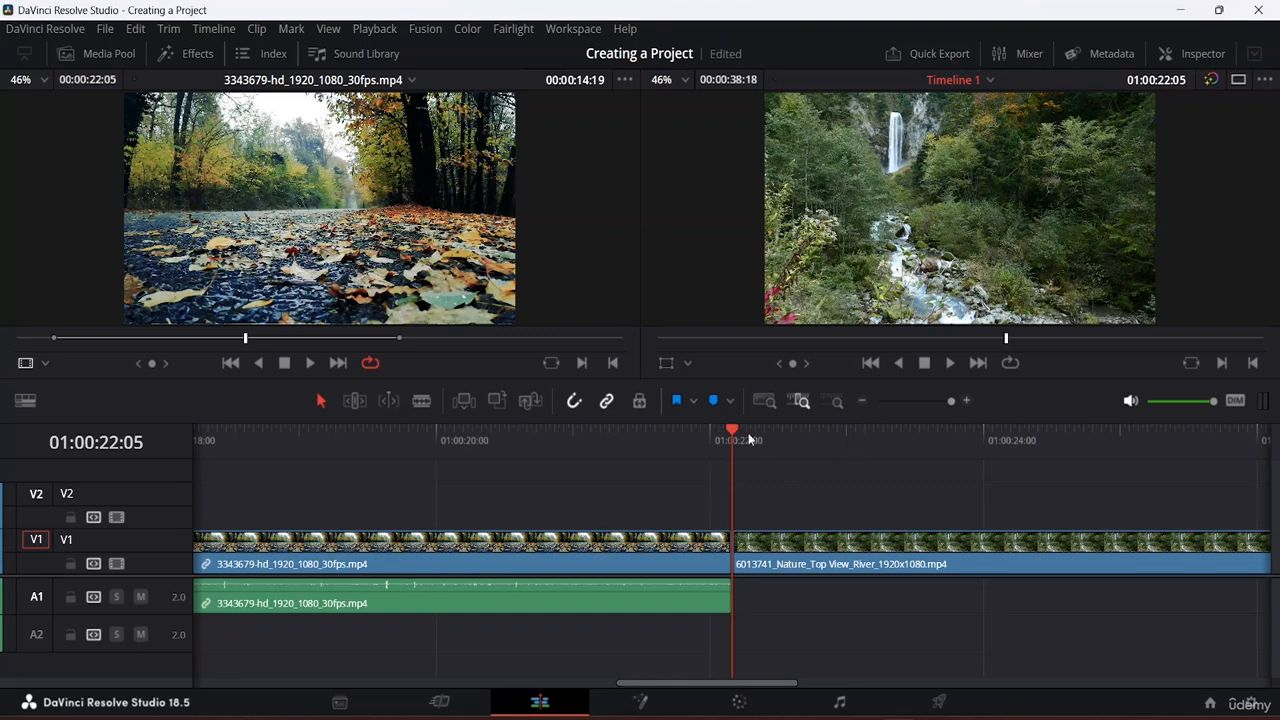
click(762, 402)
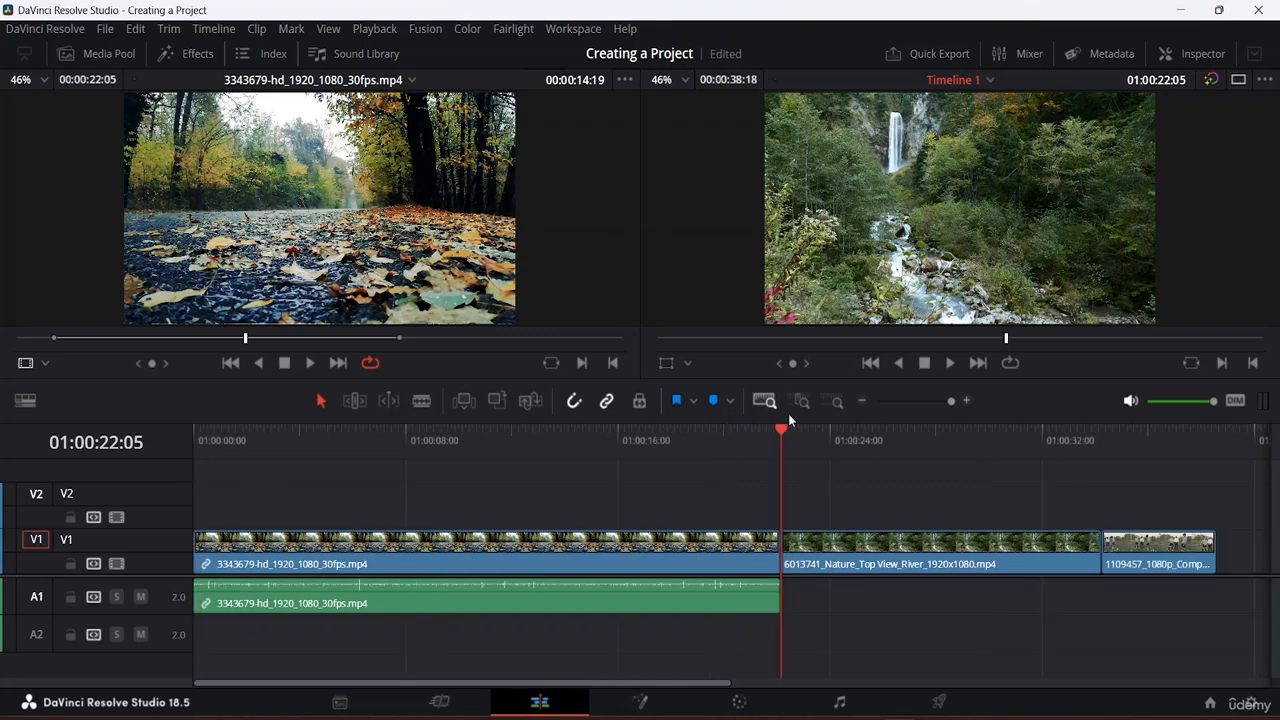
Step: Move the playhead to about 01:00:28:21, examine the river clip with Custom Zoom, and return to Full Extent Zoom
drag(778, 429, 956, 454)
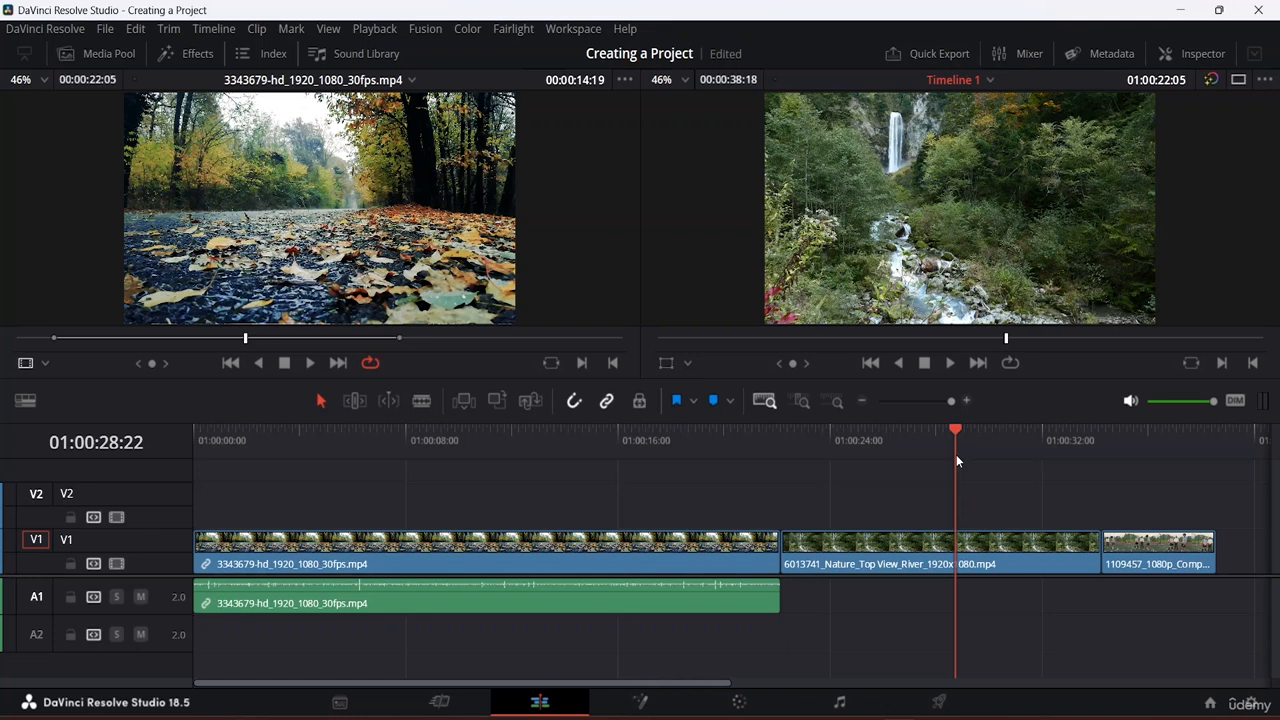
click(837, 401)
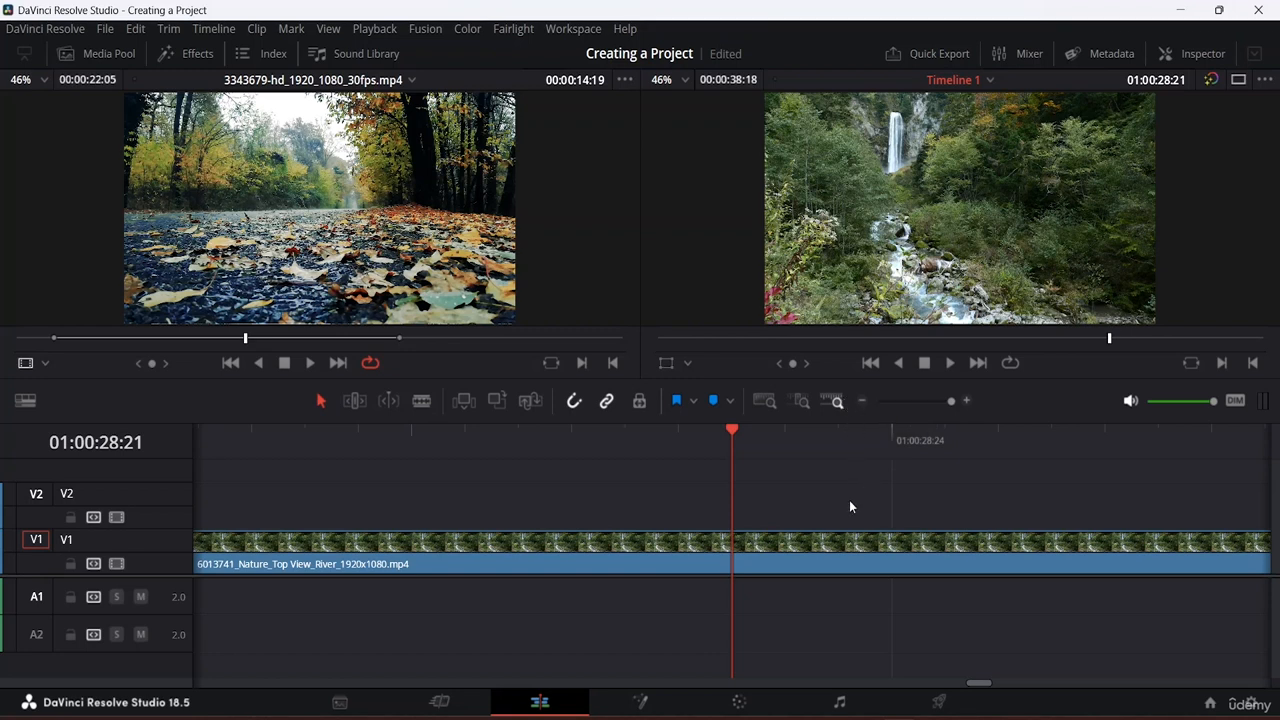
click(767, 401)
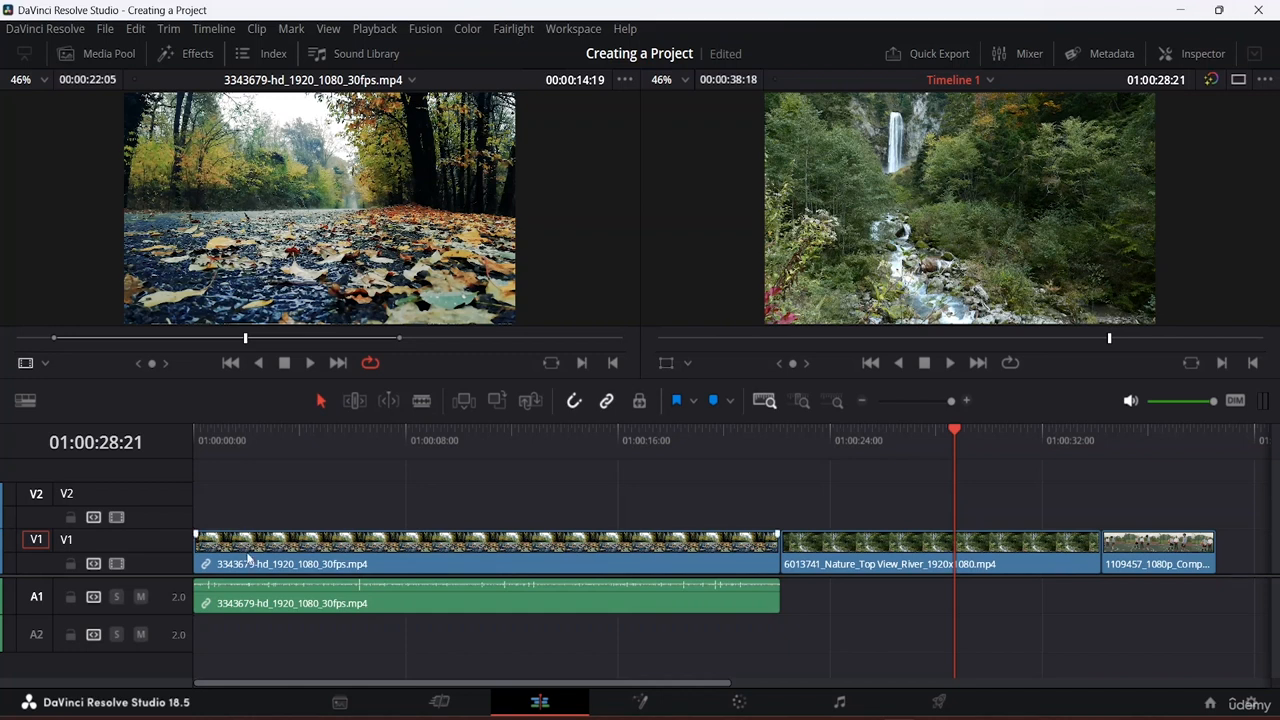
Step: Select the 3343679-hd clip and lock track V1
click(285, 556)
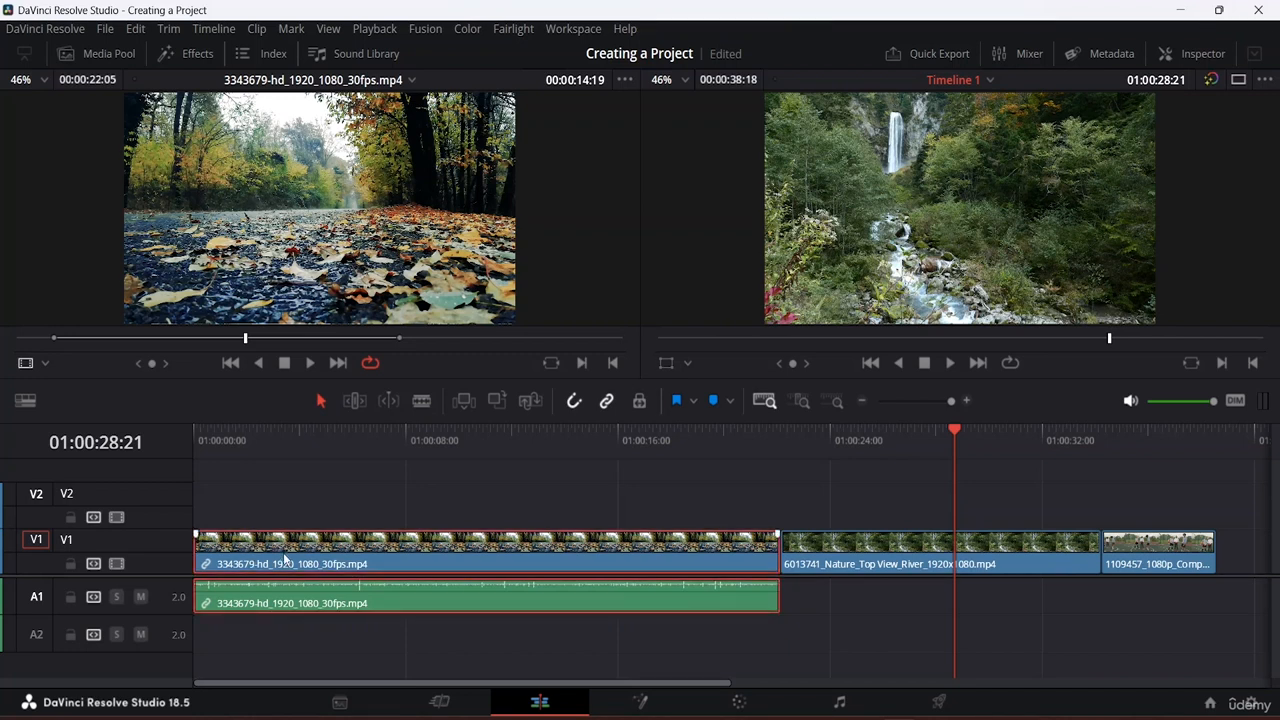
click(70, 564)
drag(228, 600, 262, 583)
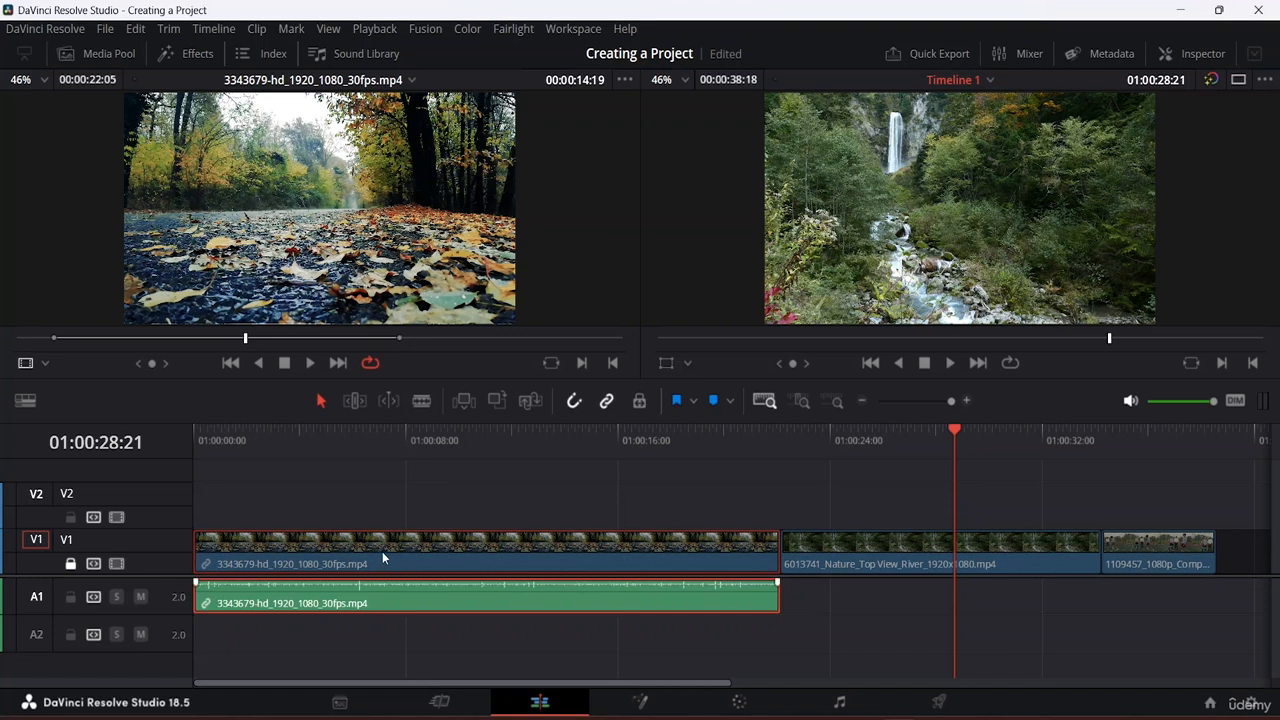
Step: Try moving clips on locked track V1, shift the linked 3343679-hd audio about 20 seconds onto A2, and restore it to A1
drag(396, 590, 572, 569)
drag(480, 546, 594, 494)
drag(586, 540, 825, 561)
drag(725, 548, 989, 555)
click(849, 561)
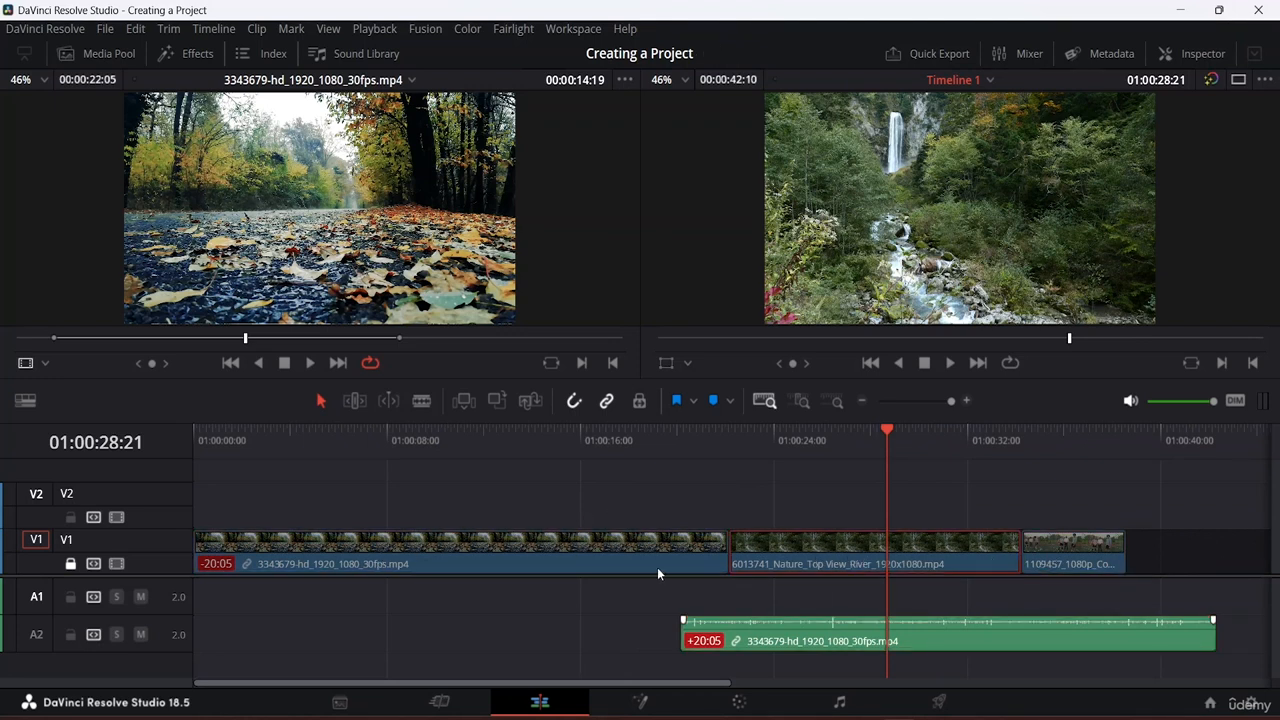
drag(686, 622, 240, 572)
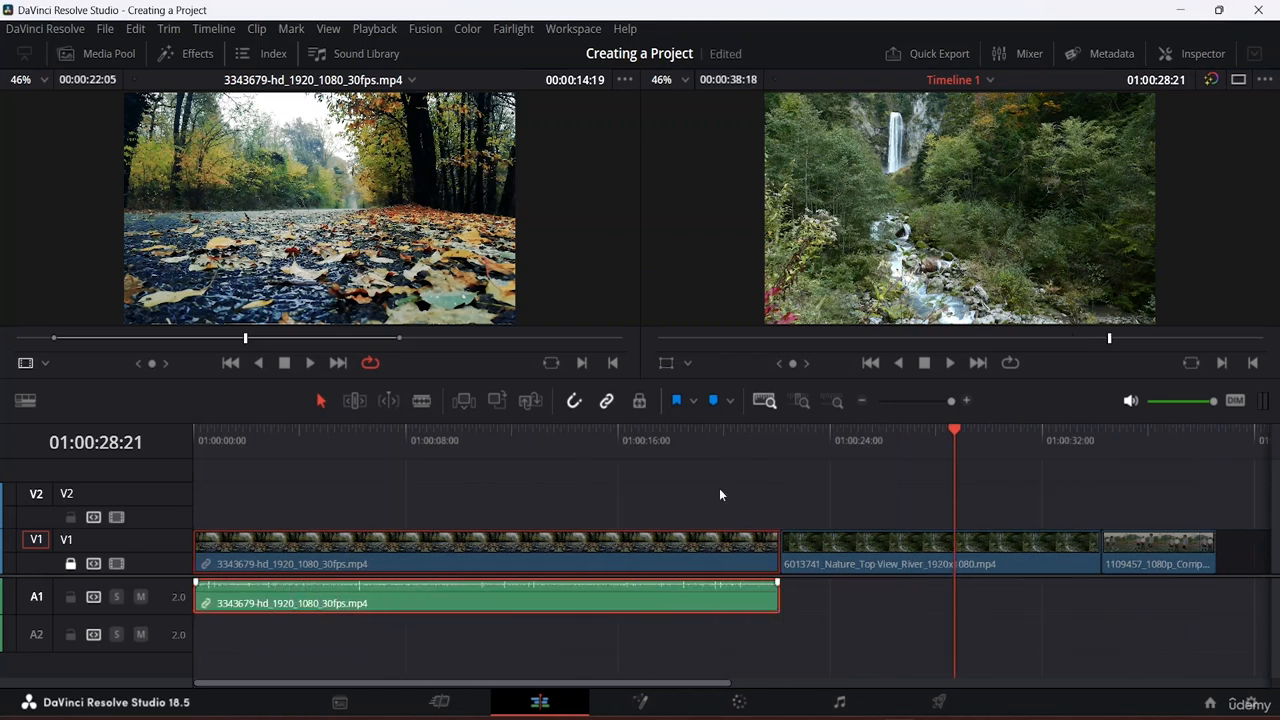
Step: Unlock track V1 and test moving the 3343679-hd clip away and back to the start of V1
click(69, 565)
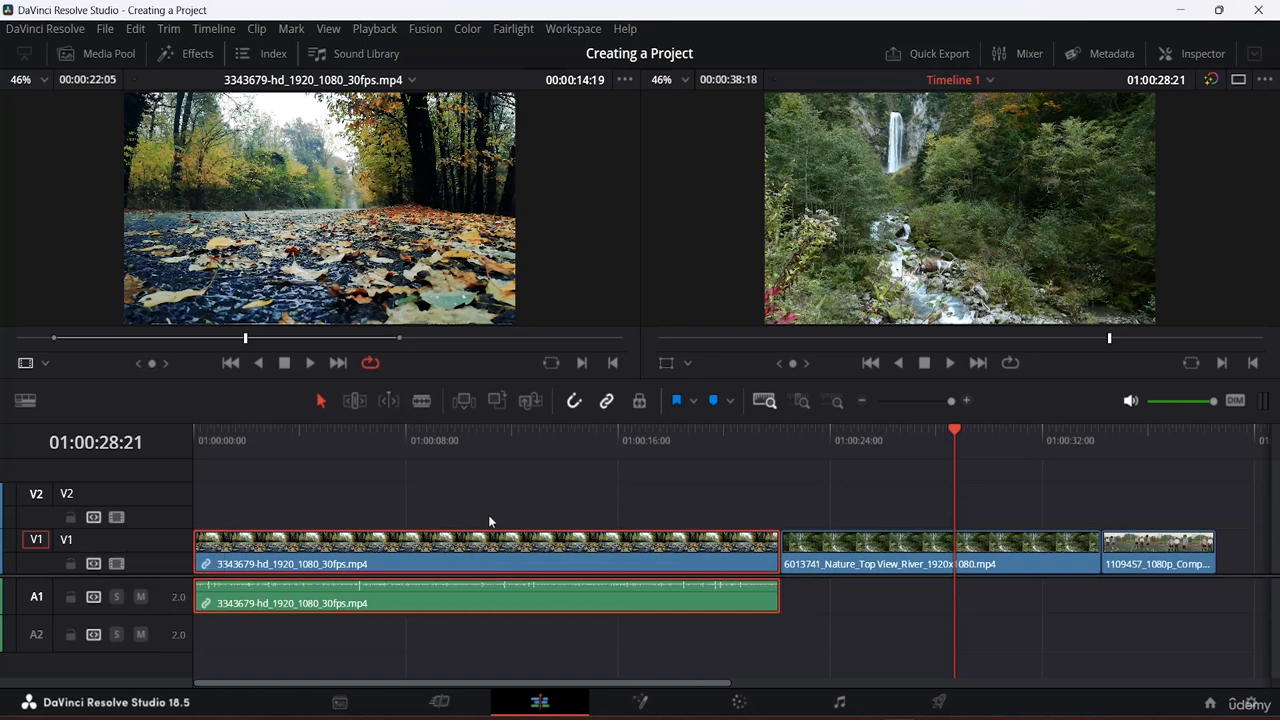
drag(490, 551, 702, 470)
drag(364, 461, 404, 563)
click(561, 509)
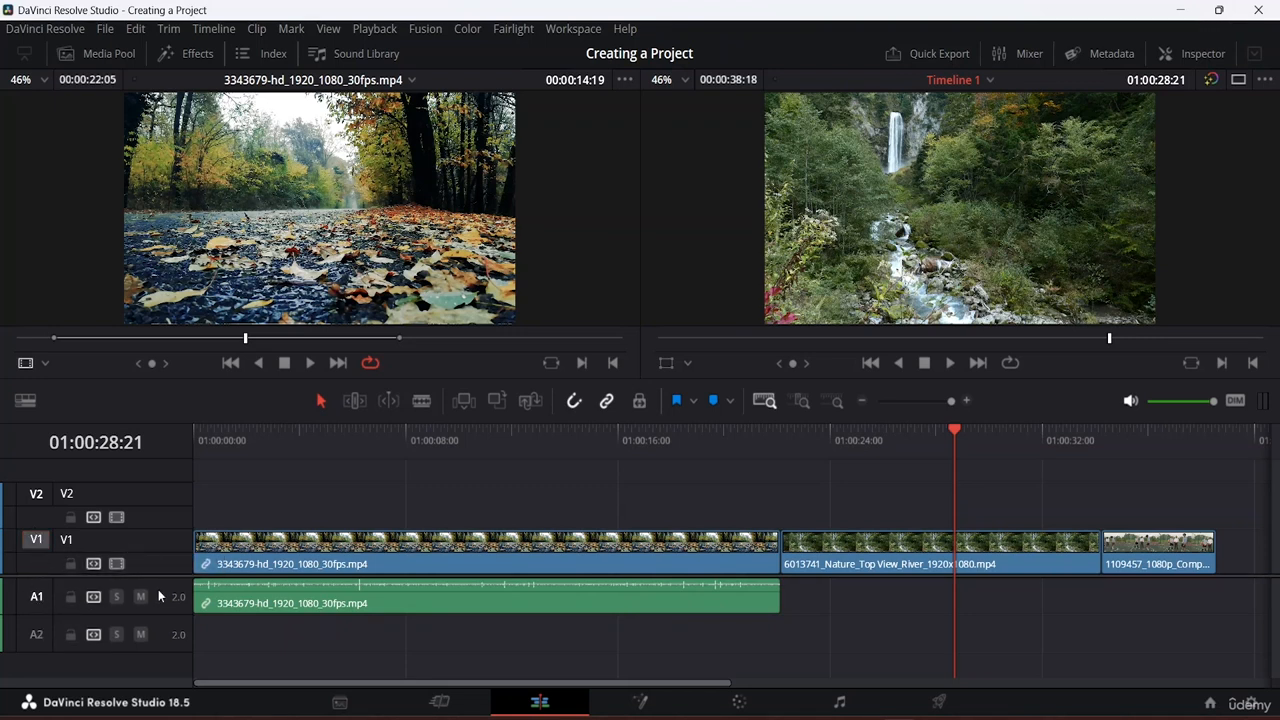
Step: Delete all empty tracks from the timeline and turn off the auto track selector for V1
right_click(40, 633)
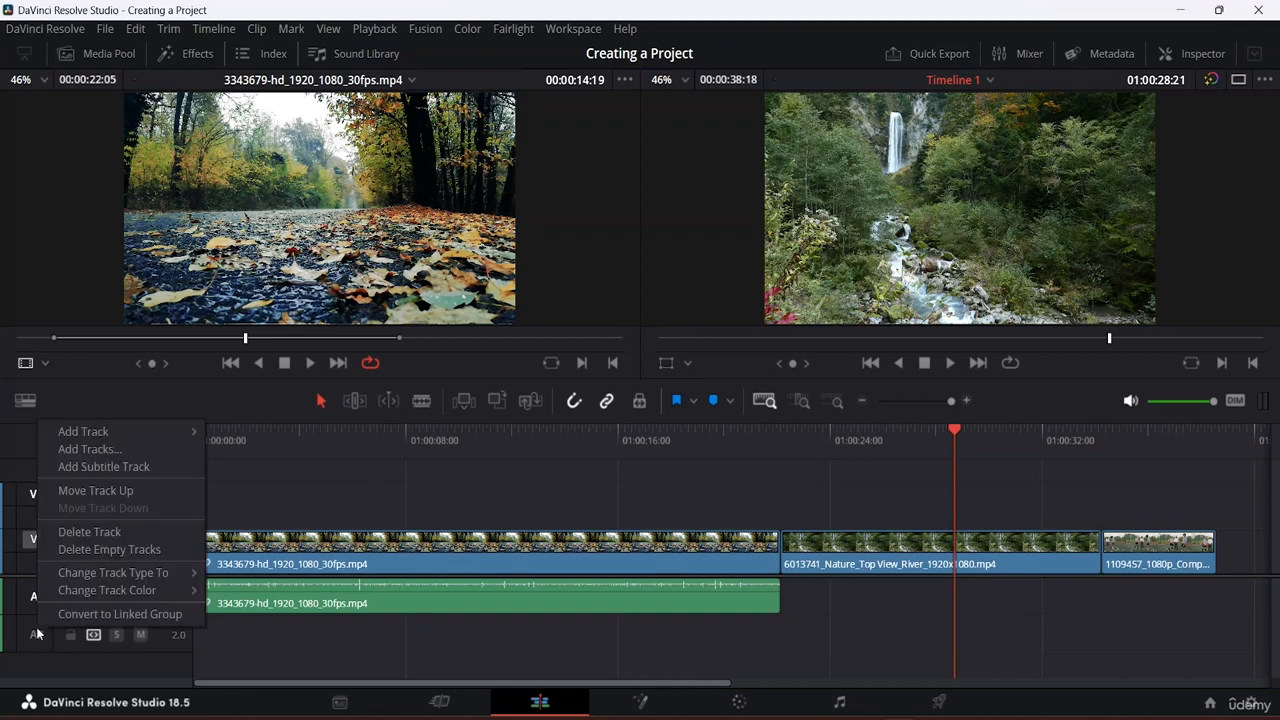
click(93, 549)
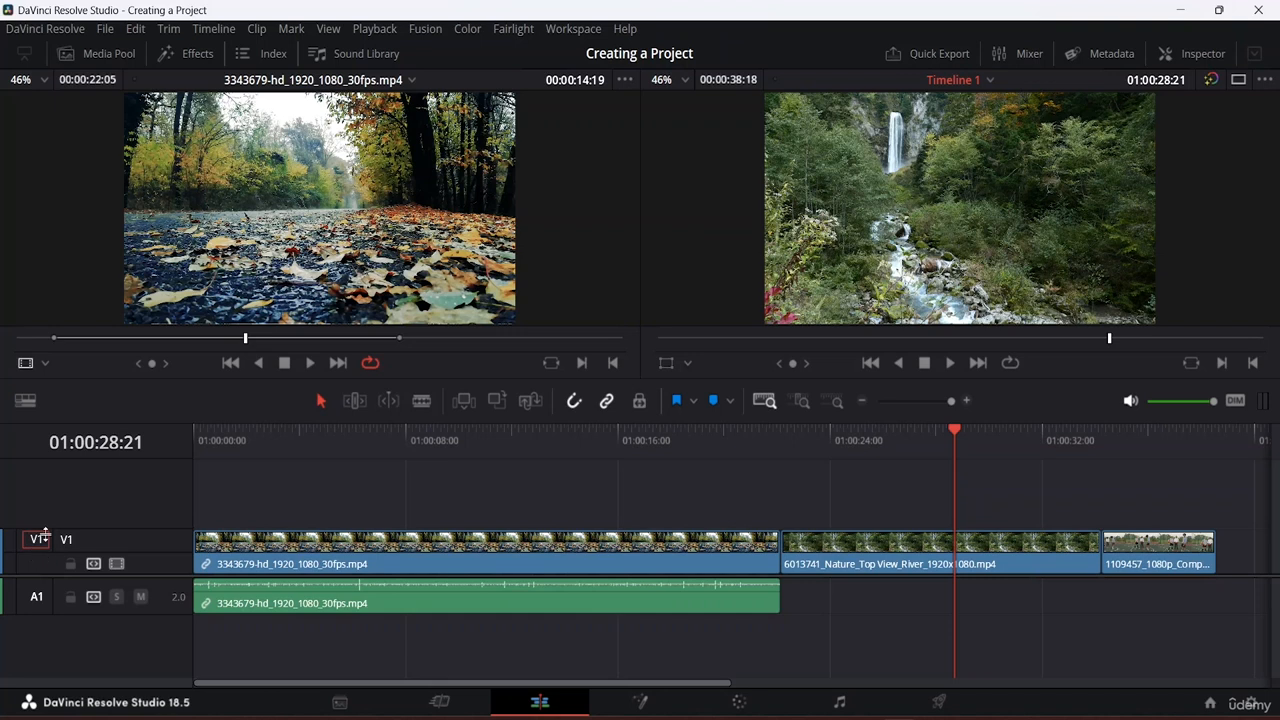
click(94, 564)
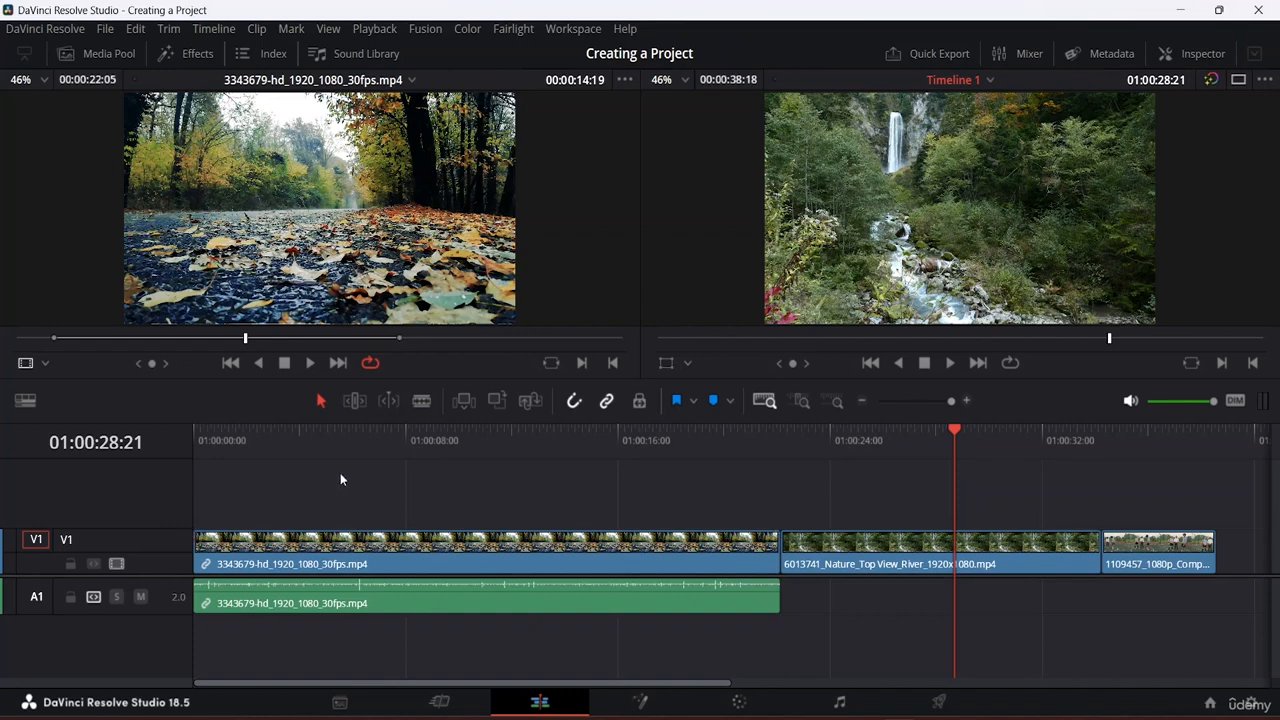
Step: Add the 1118303_Pattern_Defocused_Magic clip from the Videos bin on a new video track above V1, at the timeline start
mouse_move(350, 198)
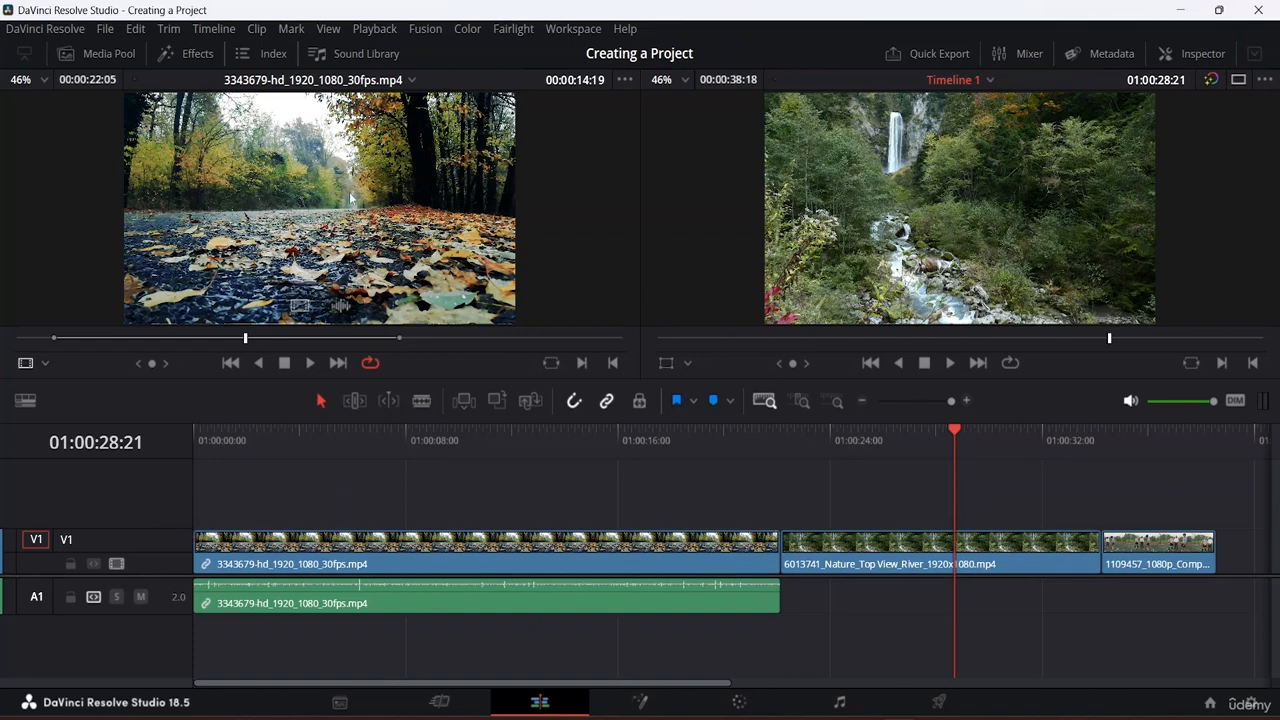
click(98, 53)
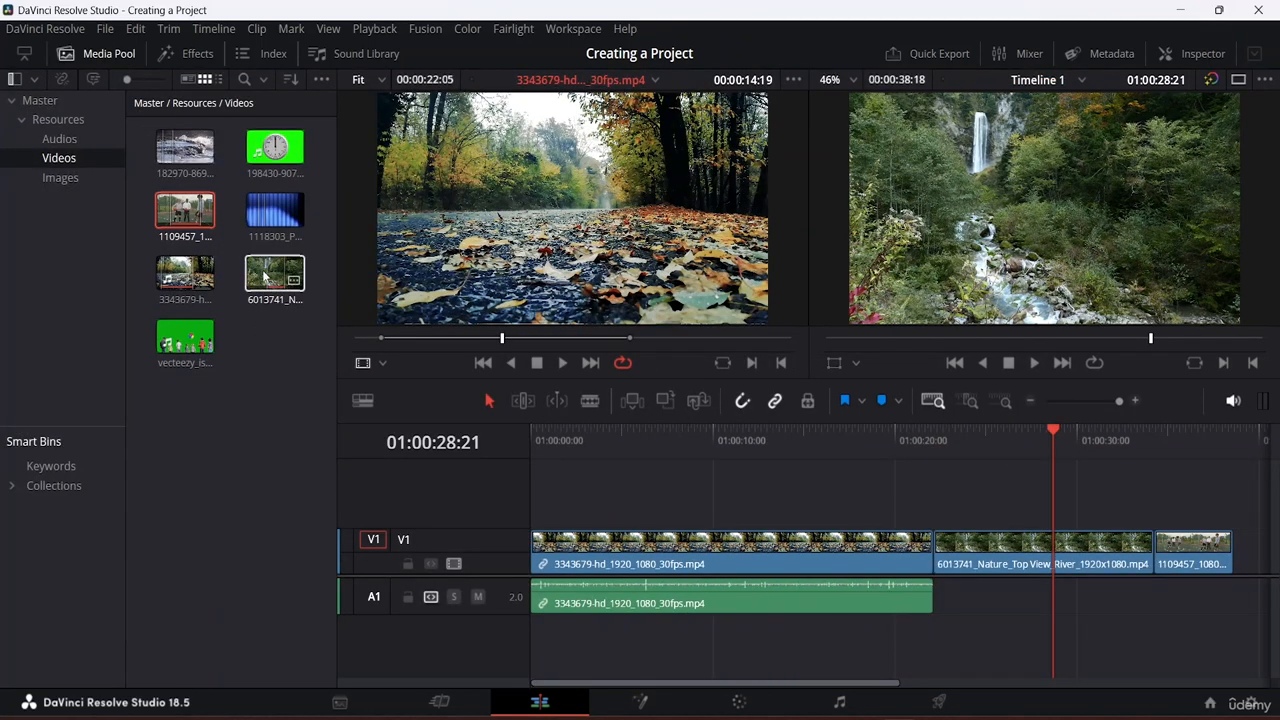
drag(275, 209, 757, 520)
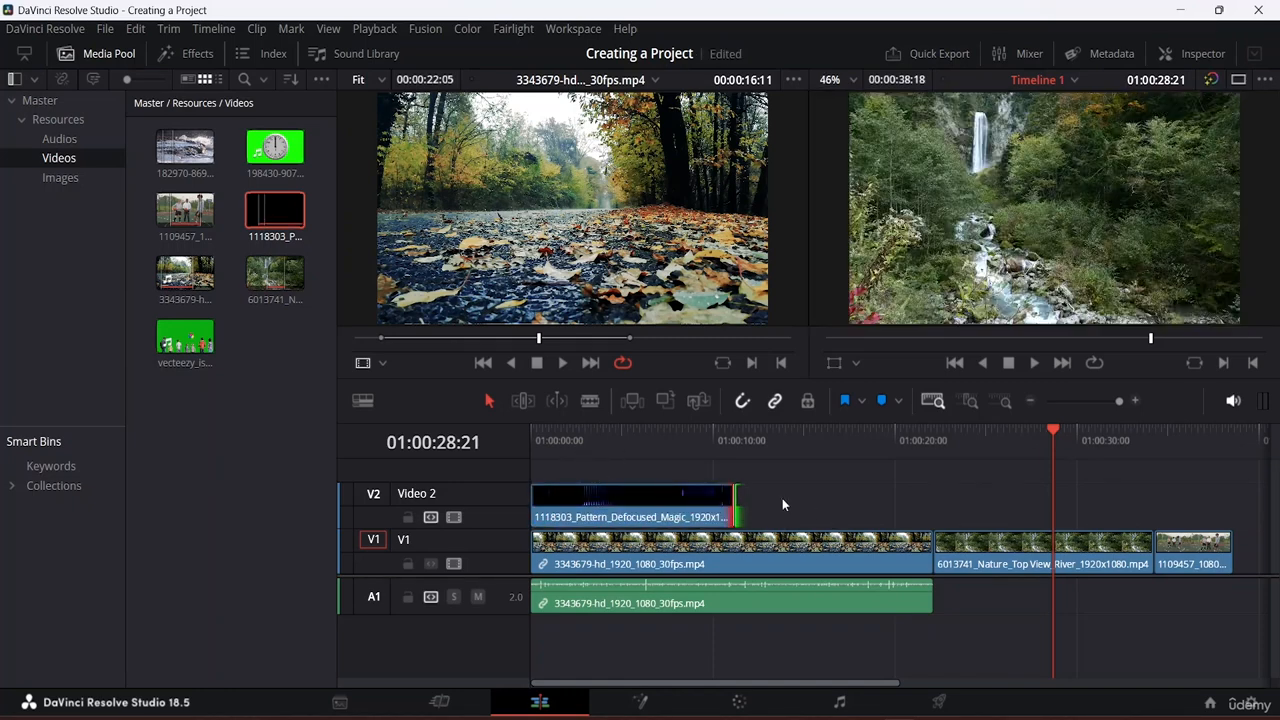
Step: Disable video track V1 and play the timeline from the start to about 01:00:06:27
click(652, 559)
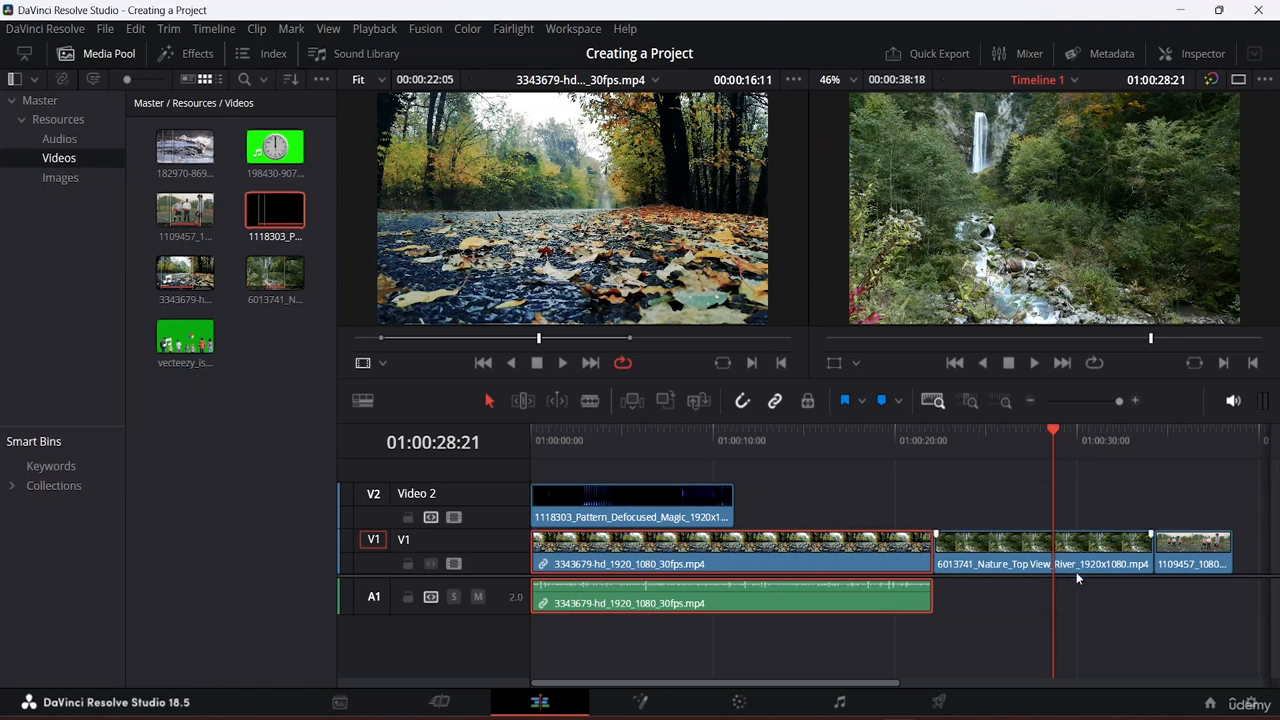
click(454, 564)
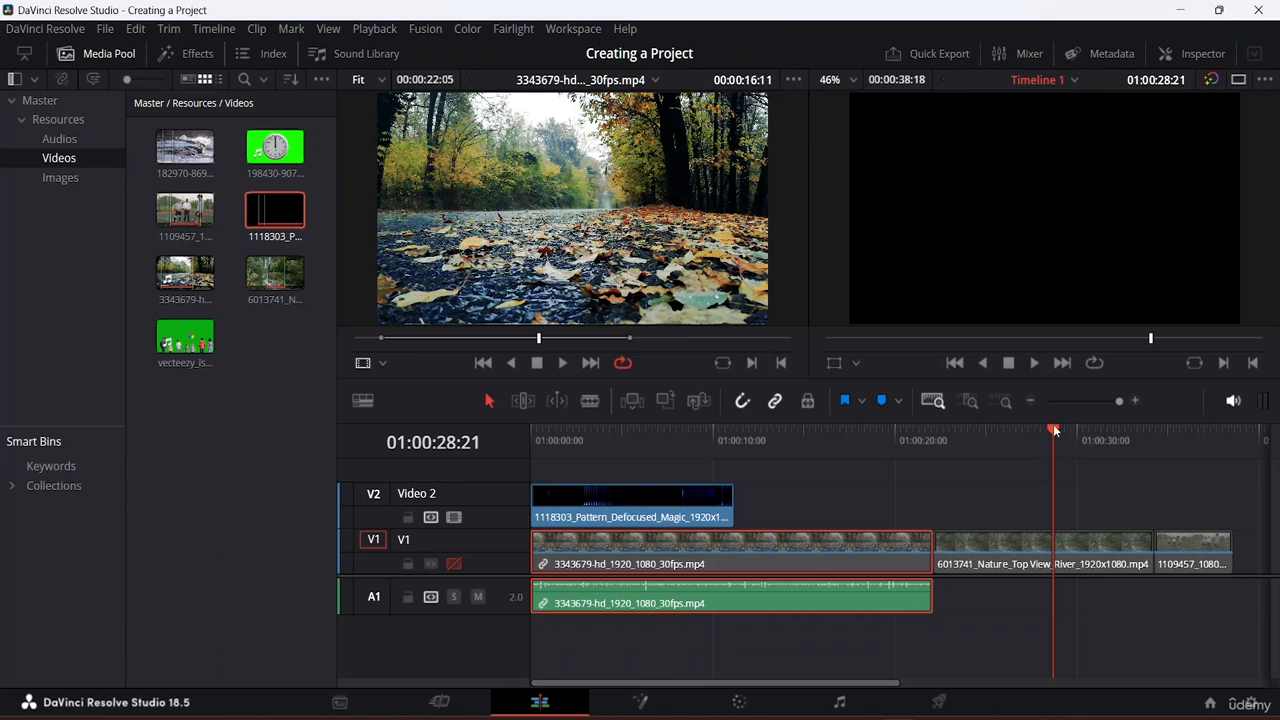
drag(1053, 428, 161, 425)
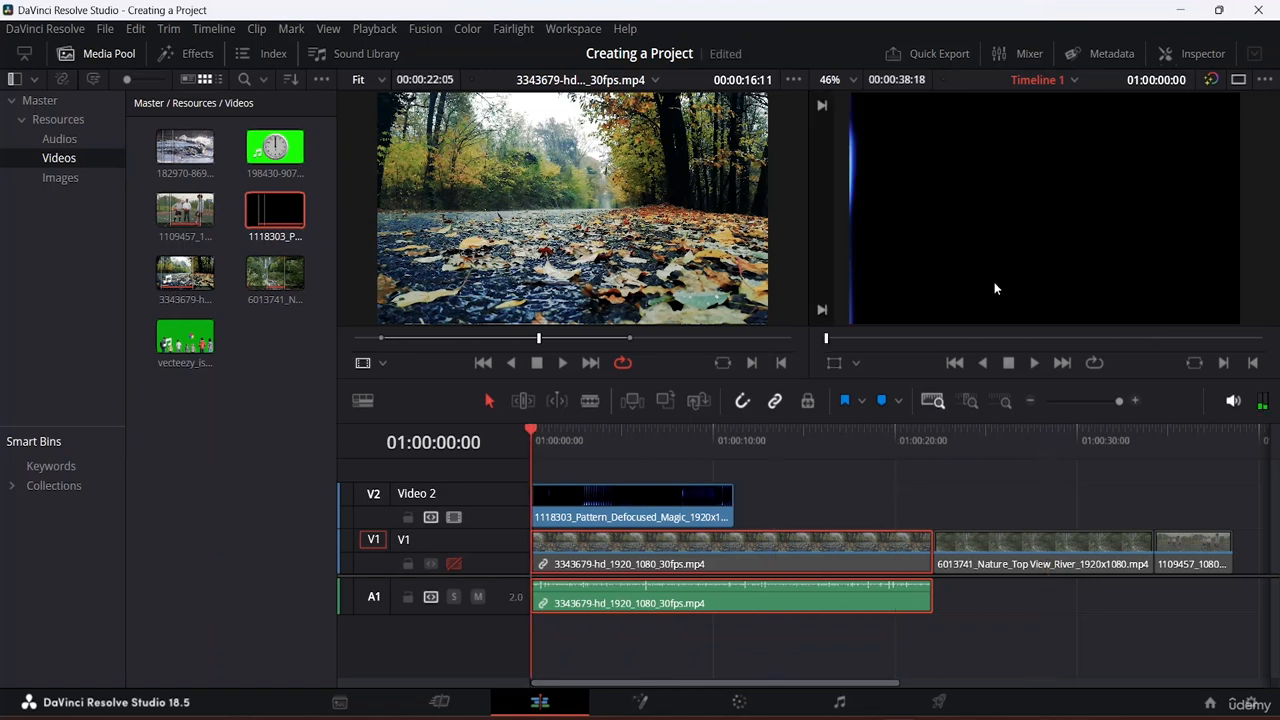
key(space)
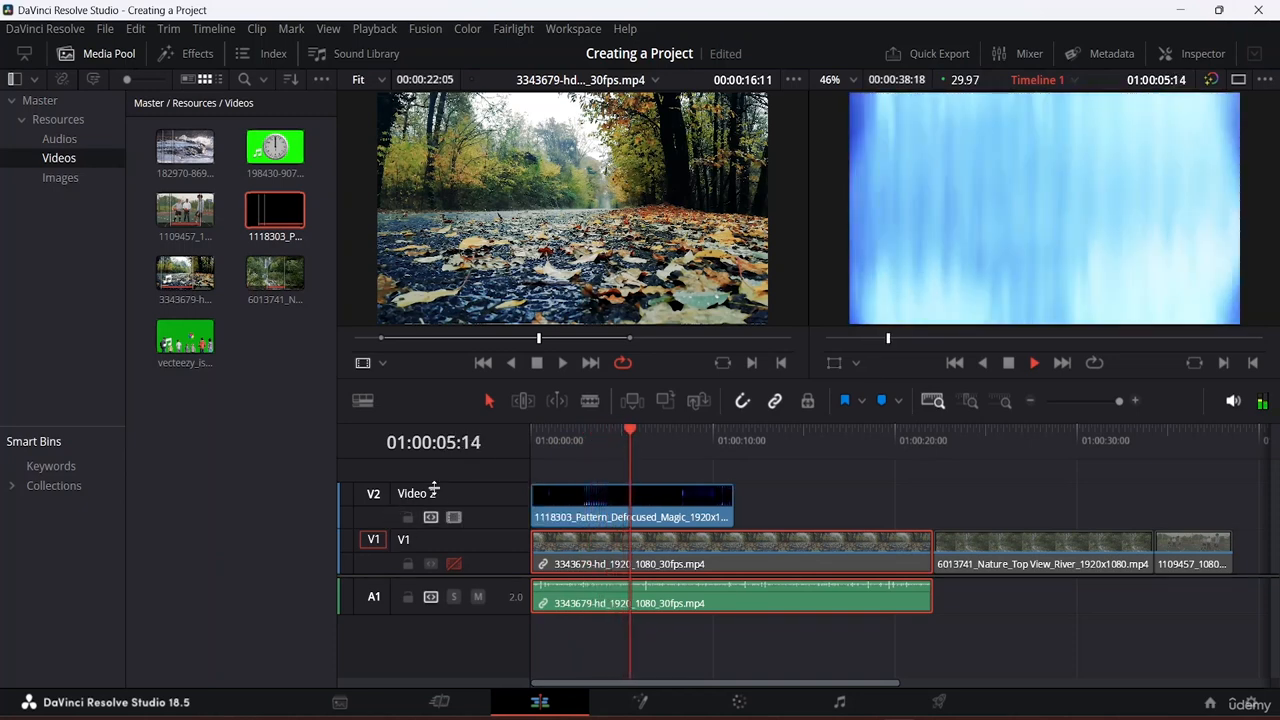
key(space)
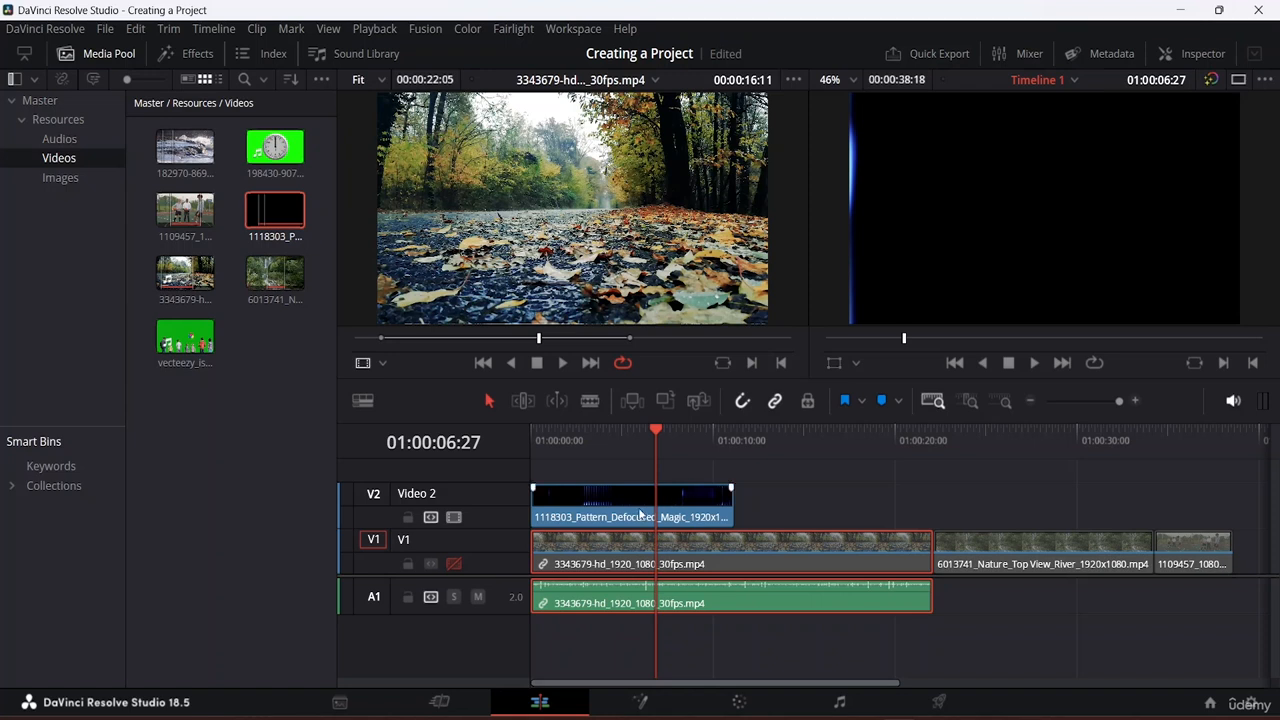
Step: Re-enable video track V1 and try deleting the 1118303_Pattern clip from track V2
click(451, 564)
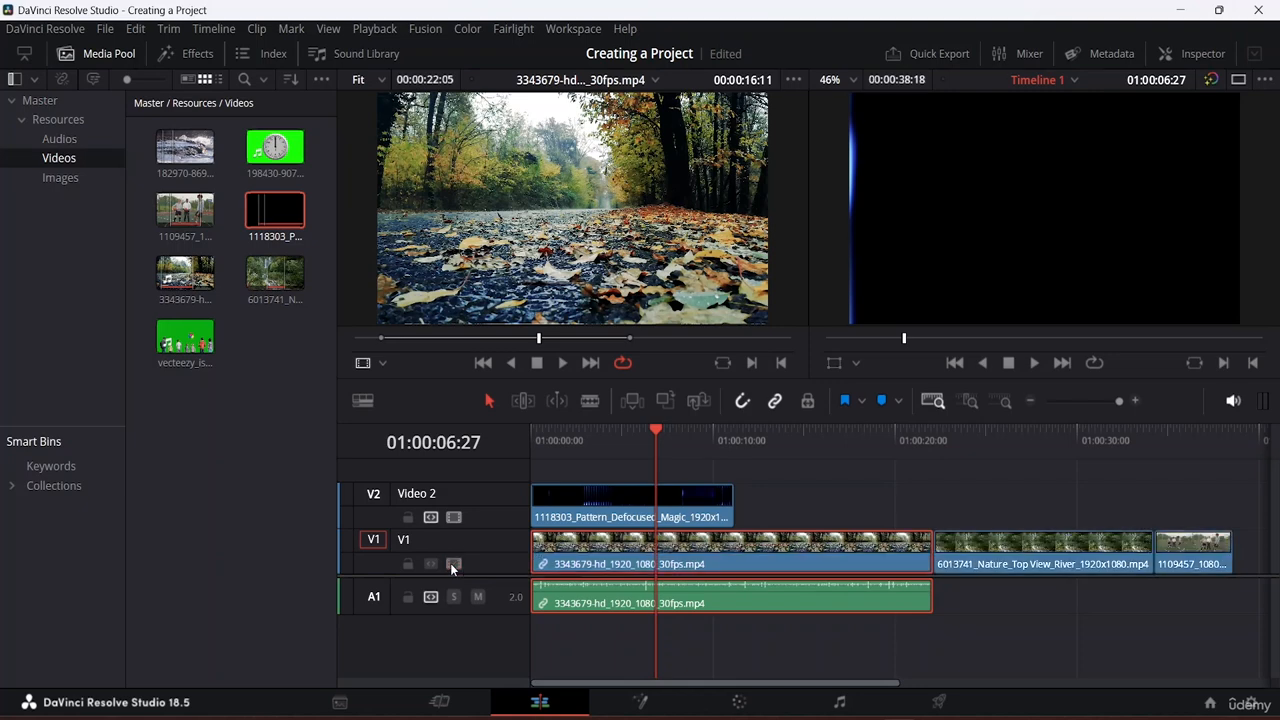
click(711, 497)
key(Delete)
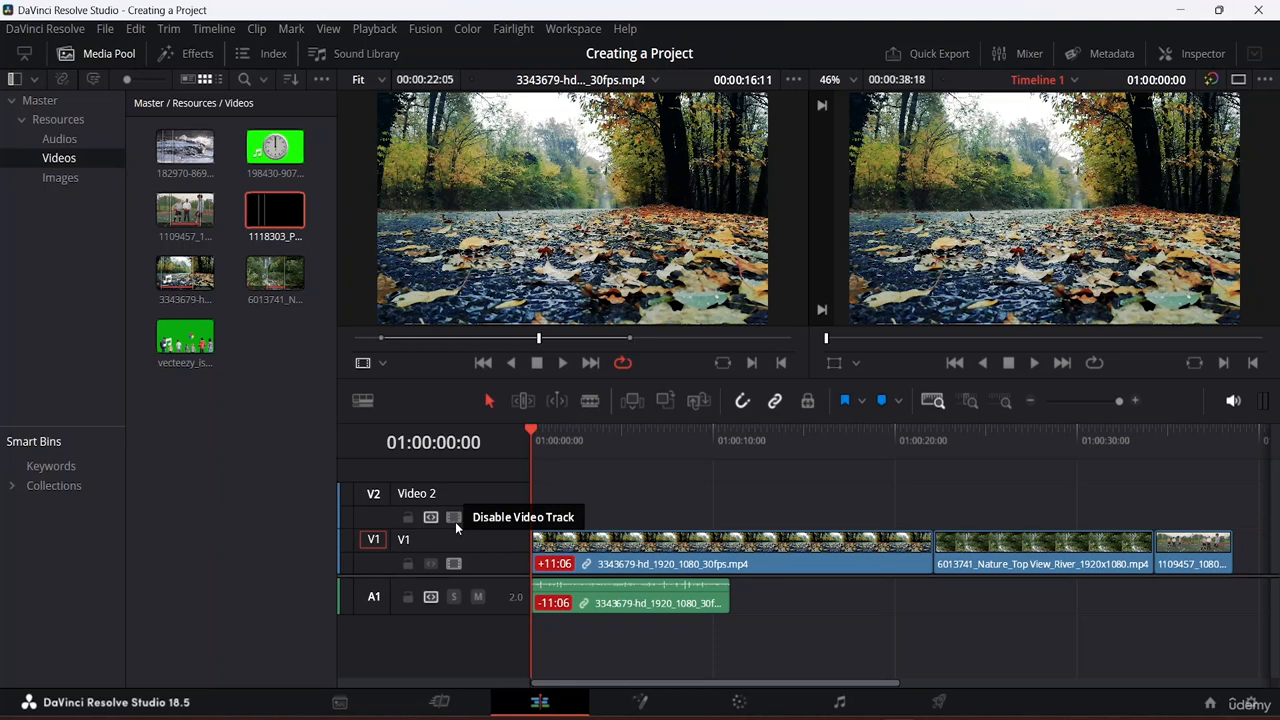
click(623, 590)
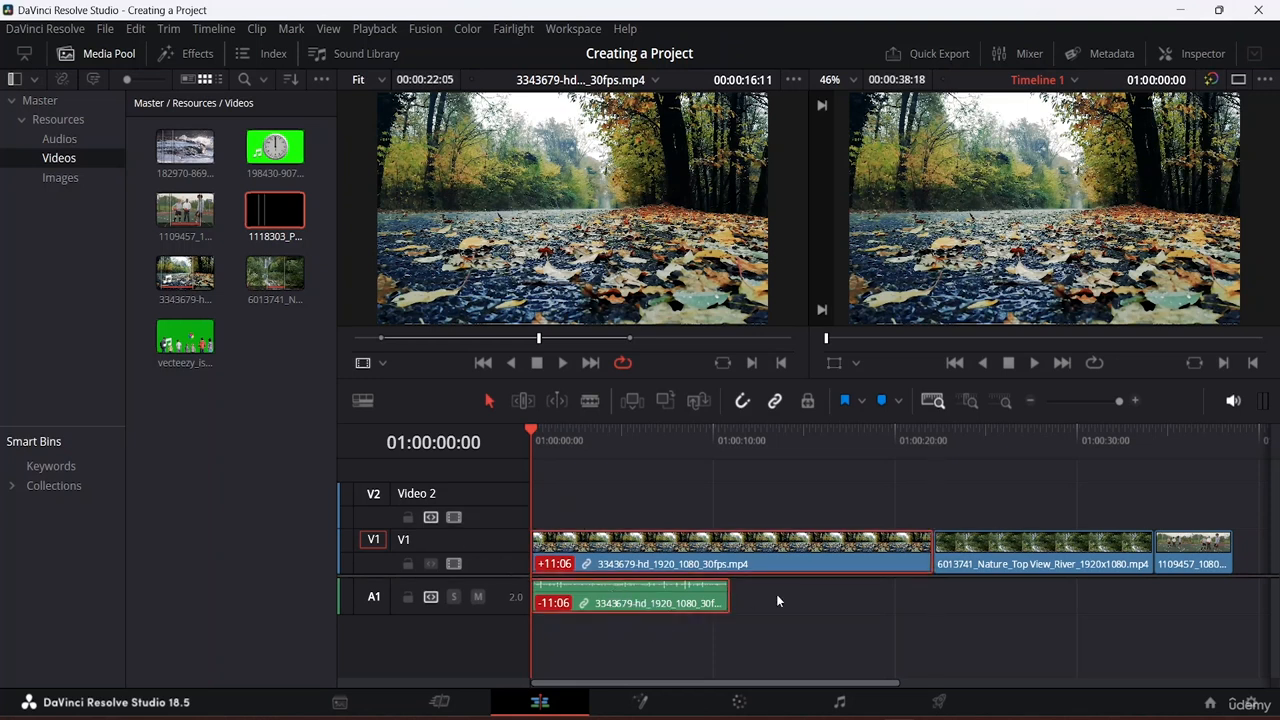
mouse_move(717, 597)
mouse_down()
mouse_move(808, 588)
mouse_move(718, 590)
mouse_up()
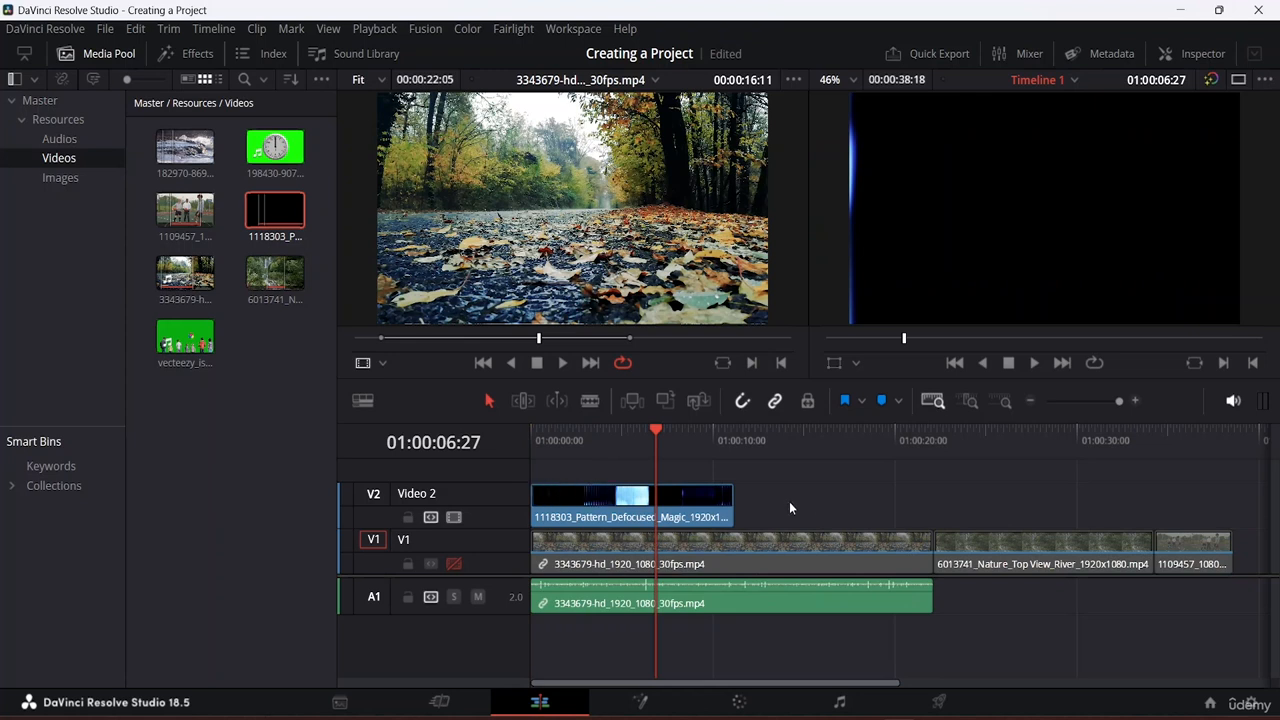
Step: Delete the 1118303_Pattern clip from V2 and the 3343679-hd clip with its linked audio
click(675, 498)
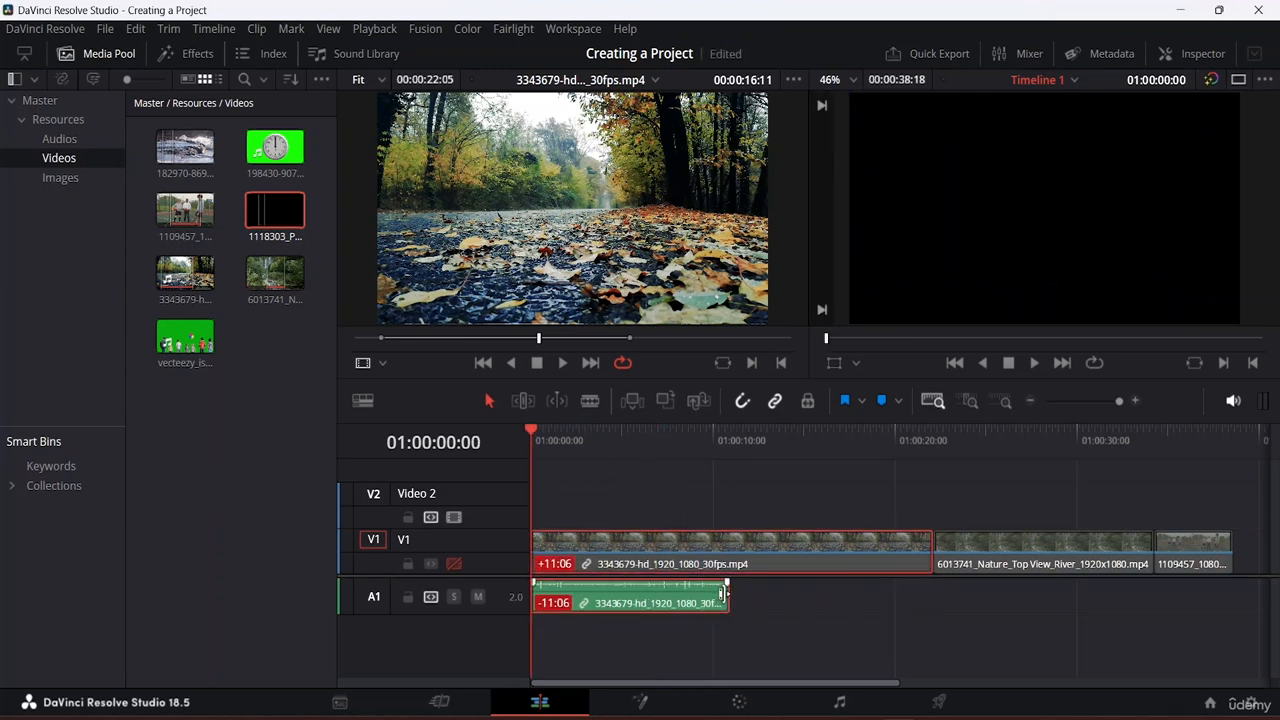
click(840, 556)
key(Delete)
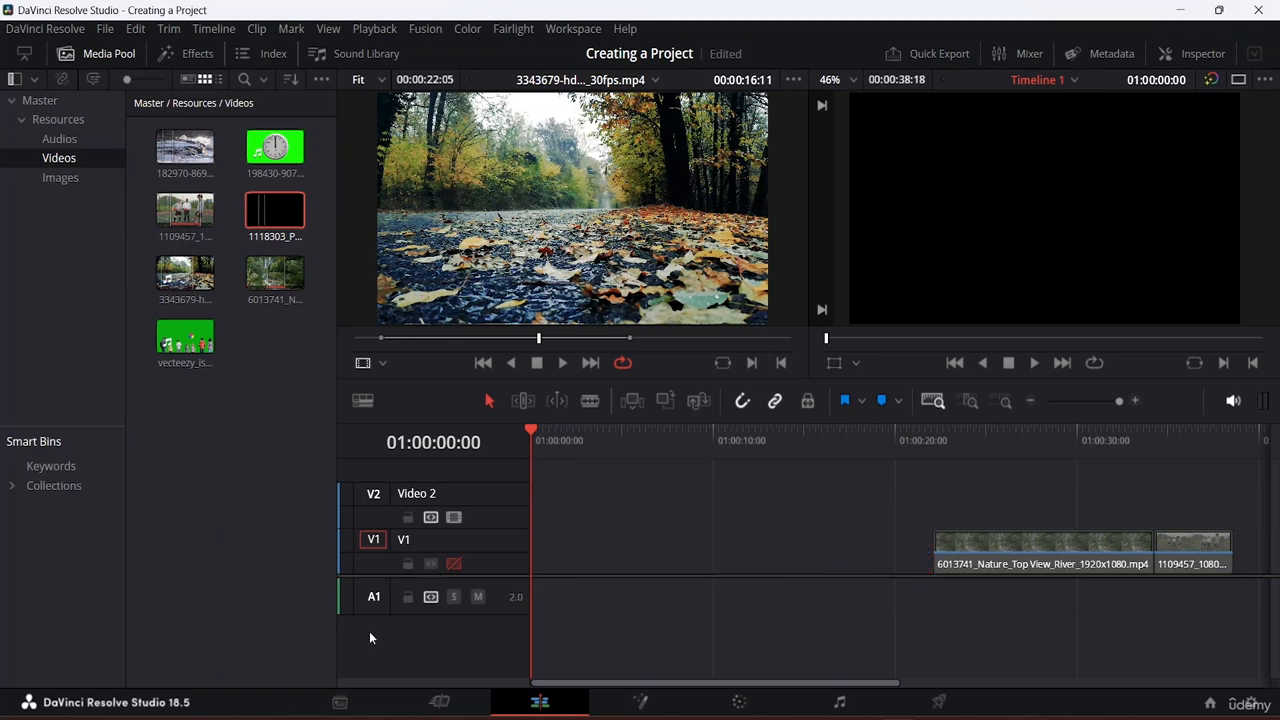
Step: Enable video track V1 and move its river and 1109457 competition clips together to the start of the timeline
click(451, 565)
drag(928, 491, 1189, 606)
drag(1087, 558, 678, 567)
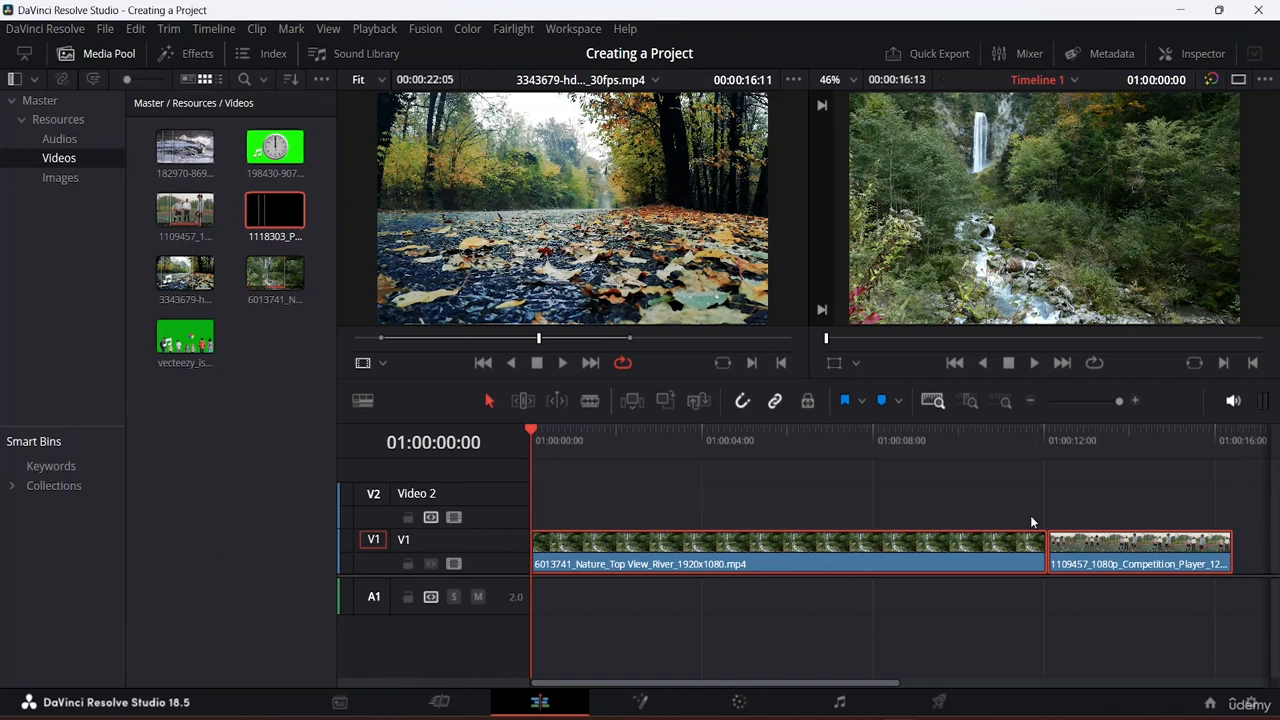
Step: Add the action-rock audio from the Audios bin to the start of A1 and trim its end to match the video clips
click(71, 143)
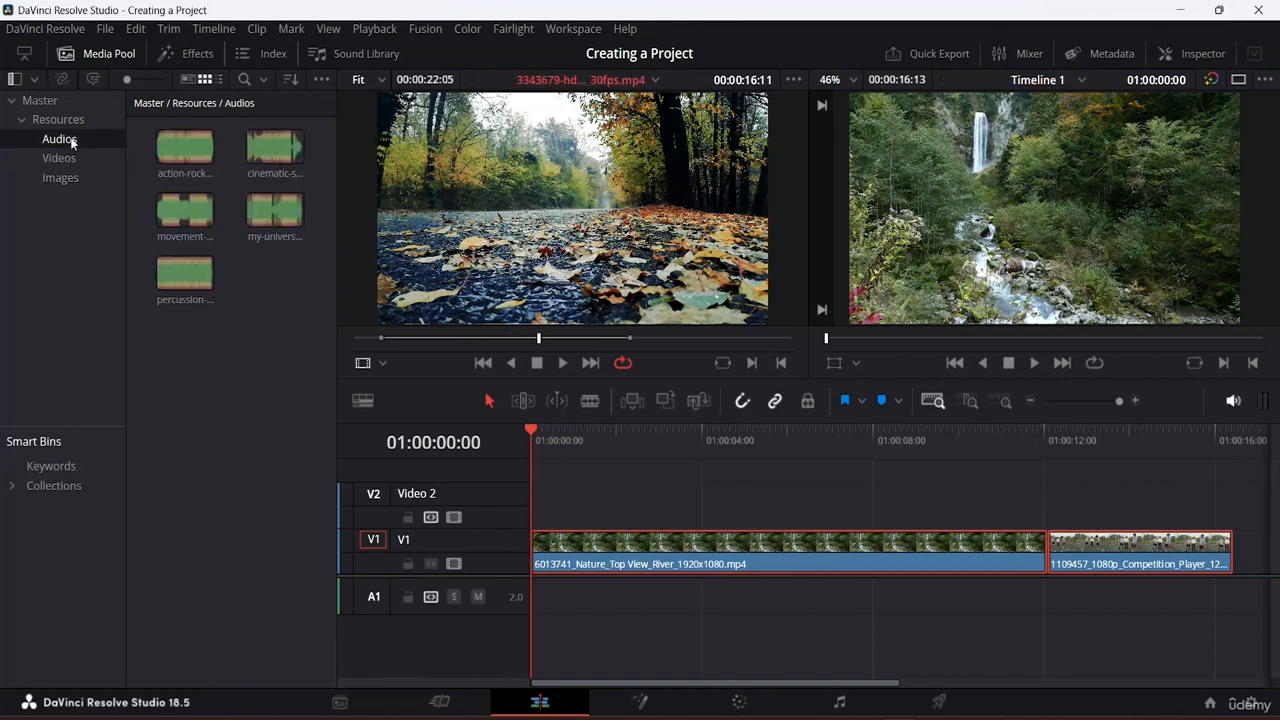
drag(185, 147, 523, 604)
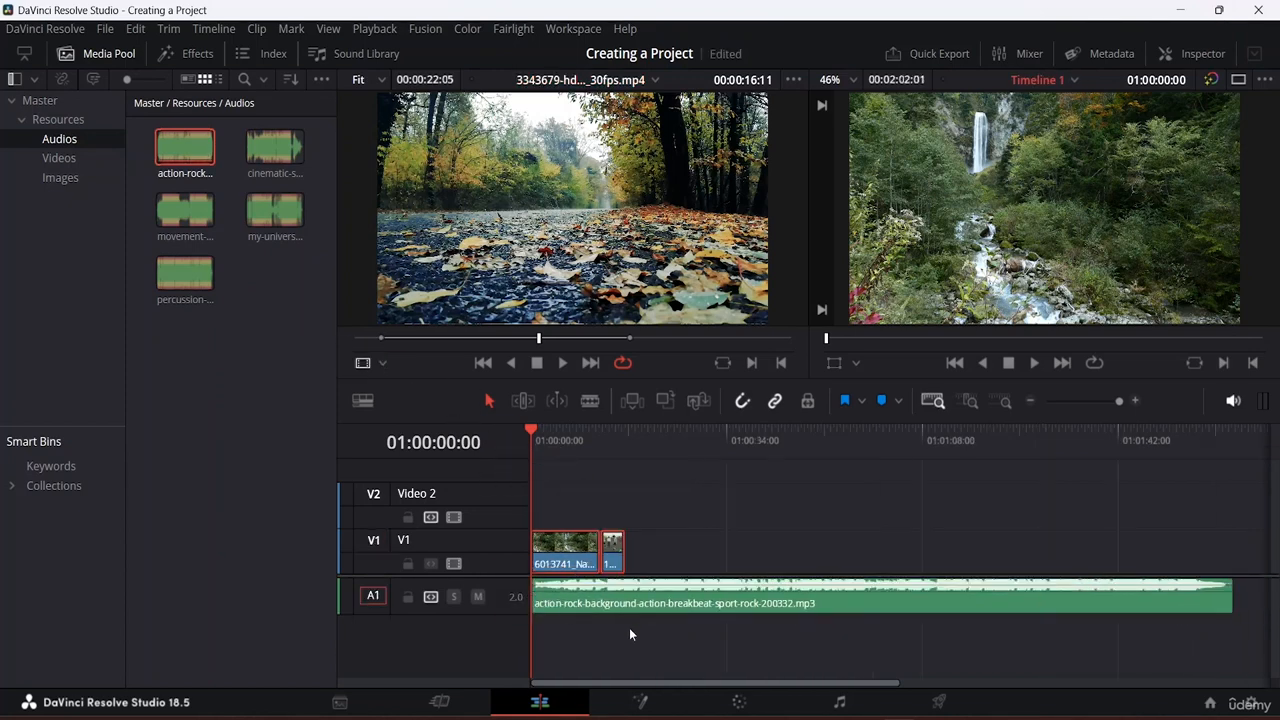
drag(1230, 592, 623, 604)
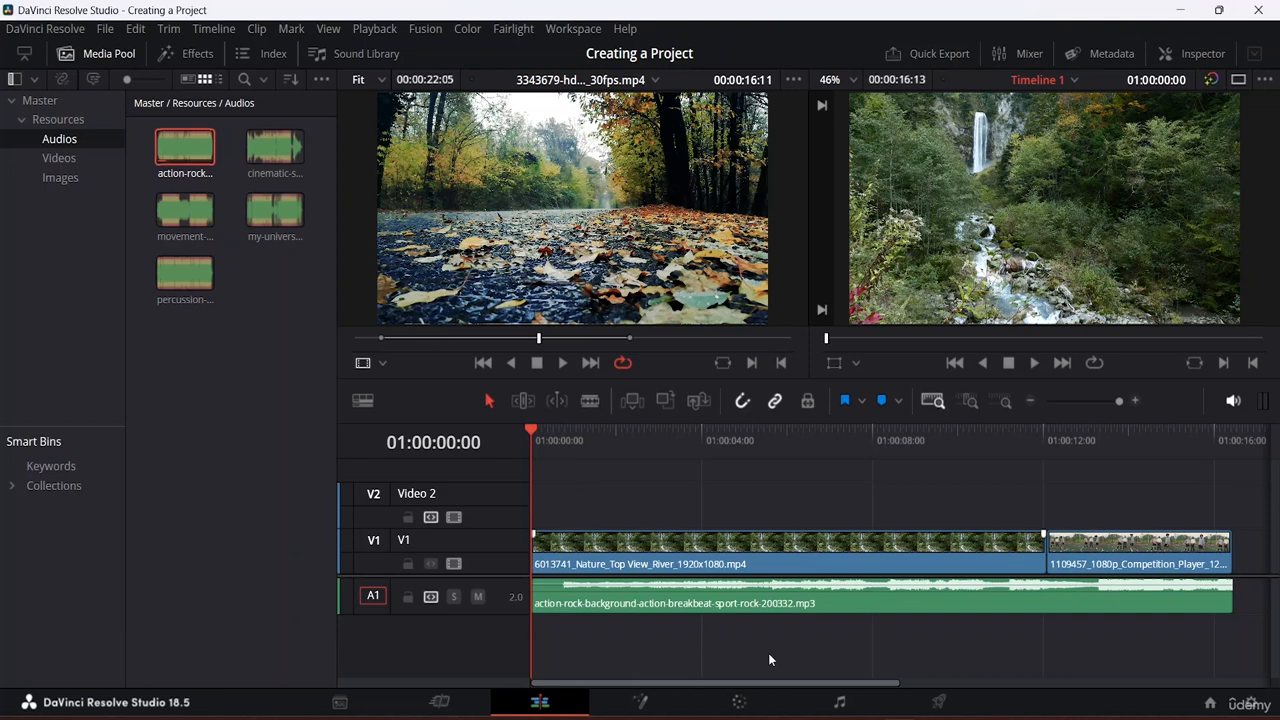
Step: Play the timeline with the action-rock music from the start to about 01:00:10:15, pausing once on the way
key(space)
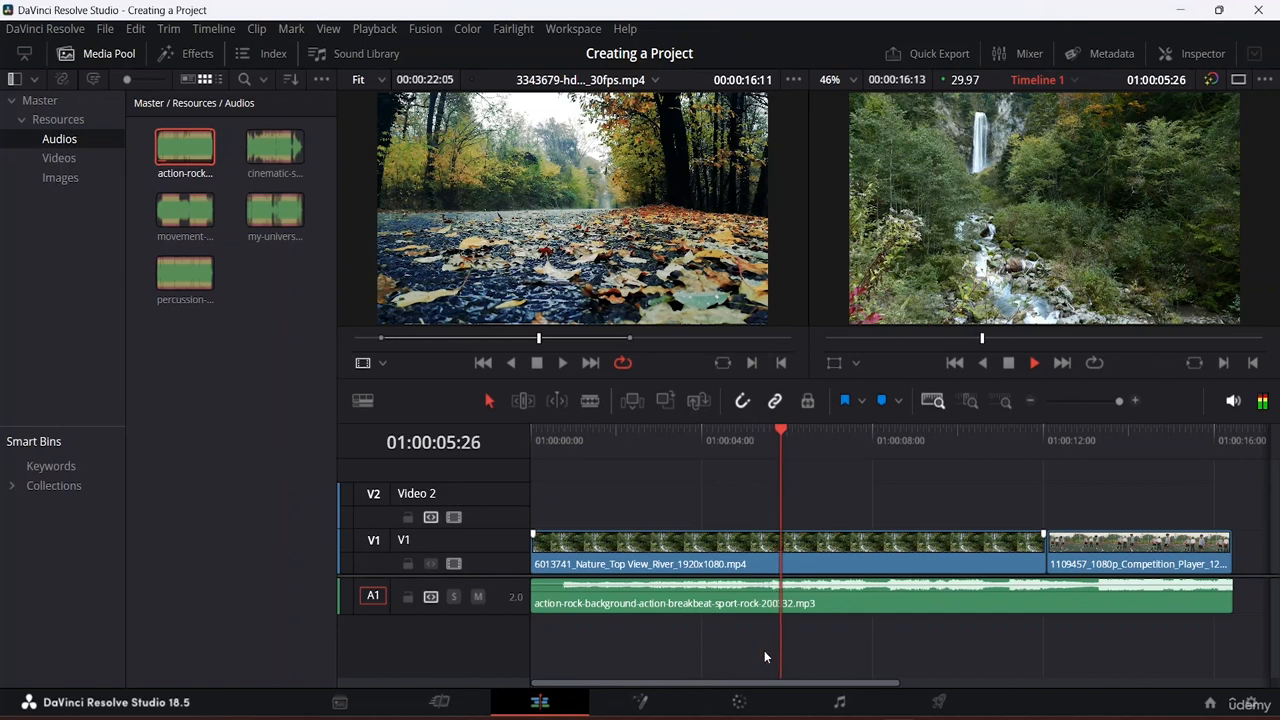
key(space)
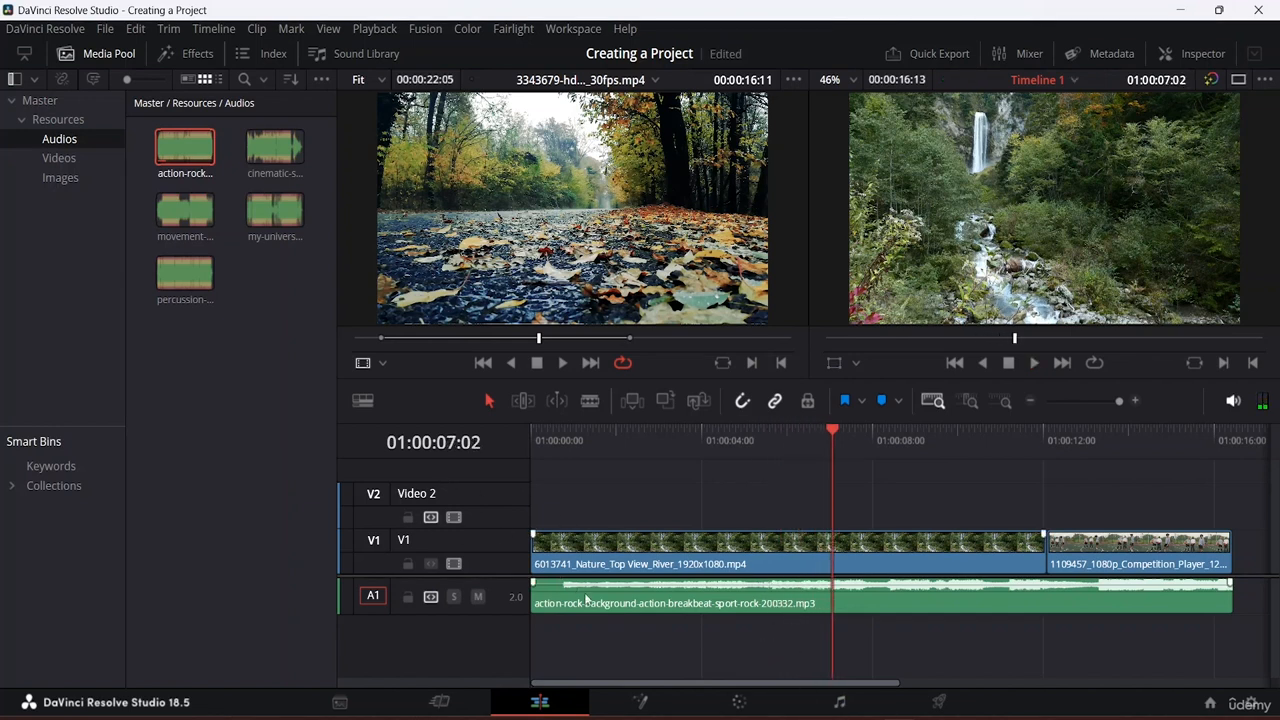
key(space)
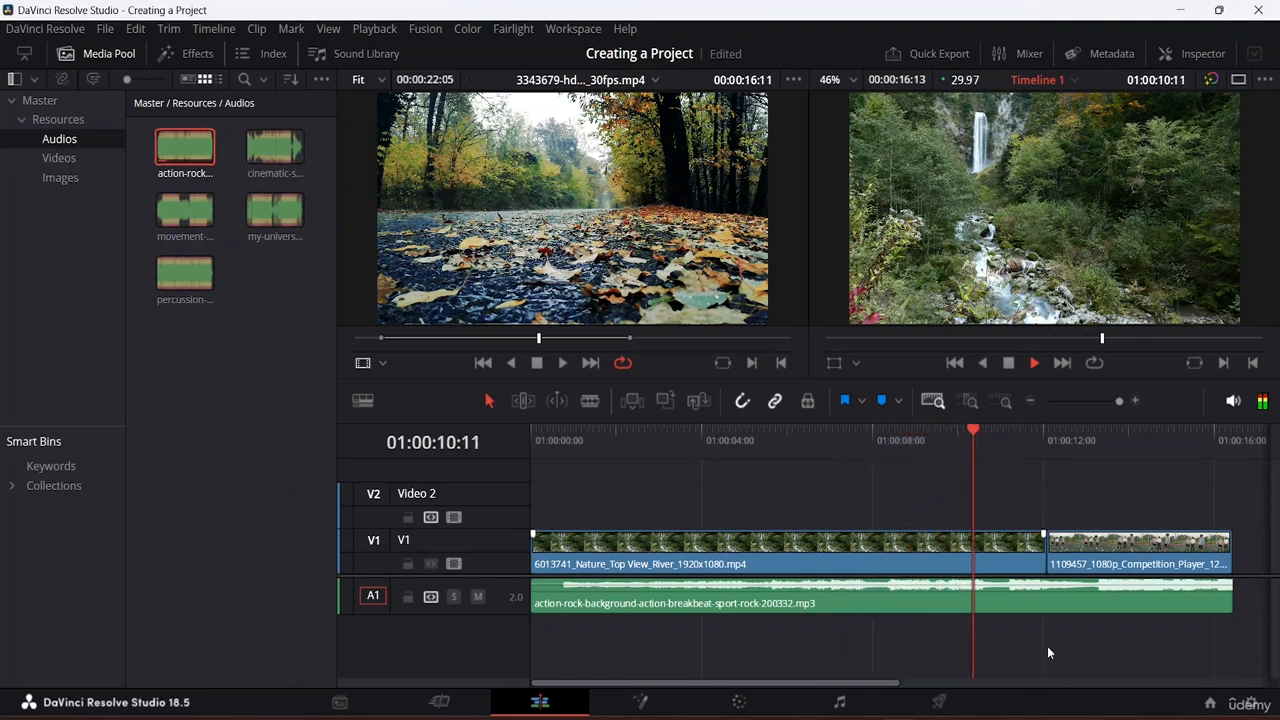
key(space)
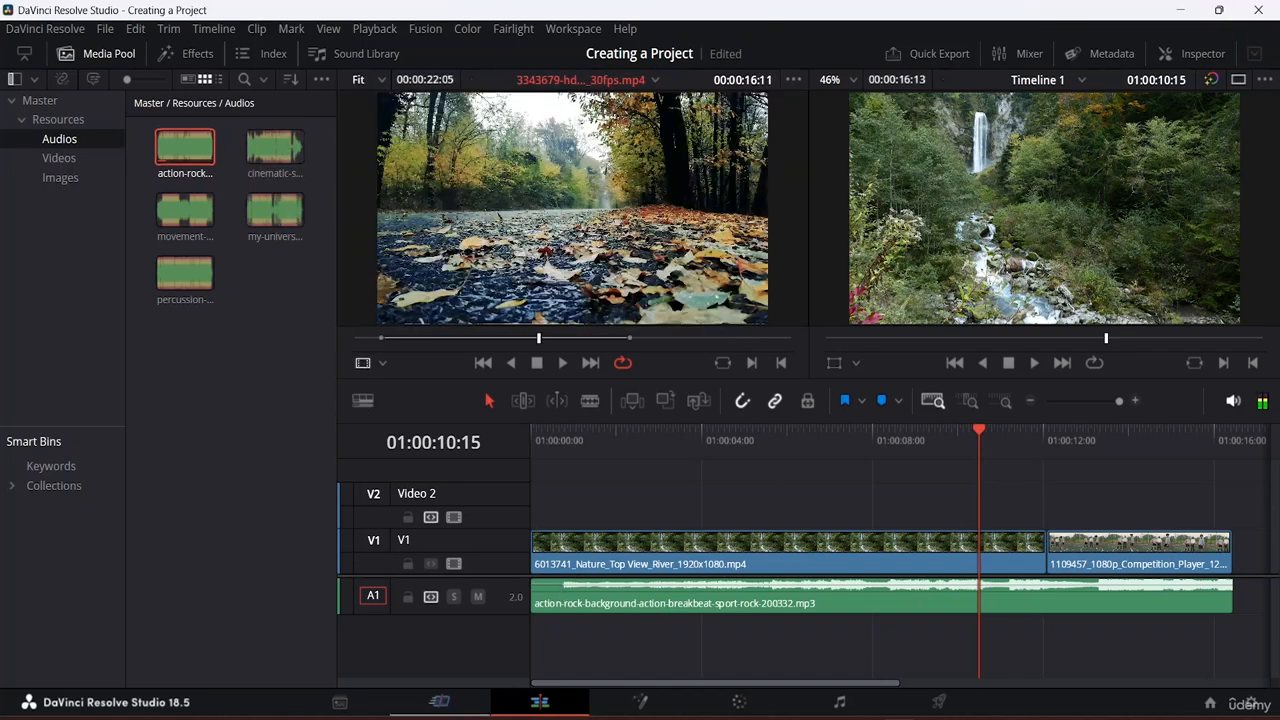
Step: Examine the audio track types and the video and audio insert positions offered for adding tracks, without adding any
right_click(426, 625)
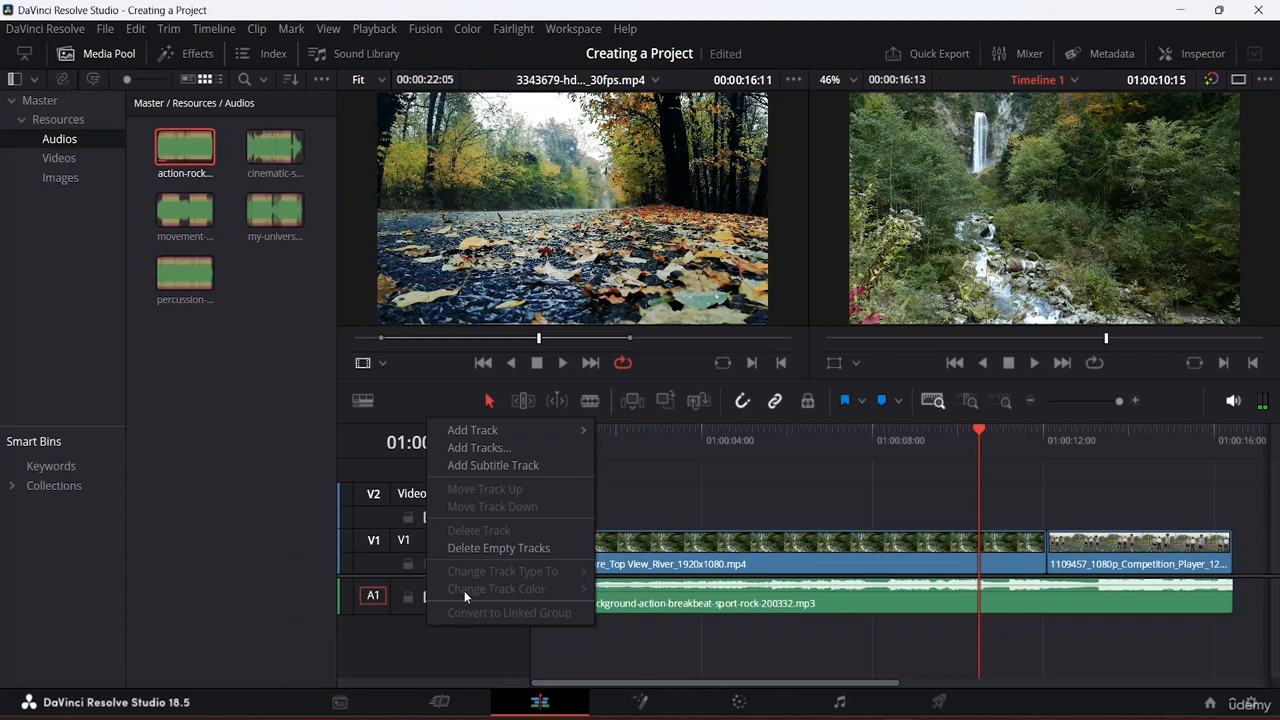
mouse_move(500, 432)
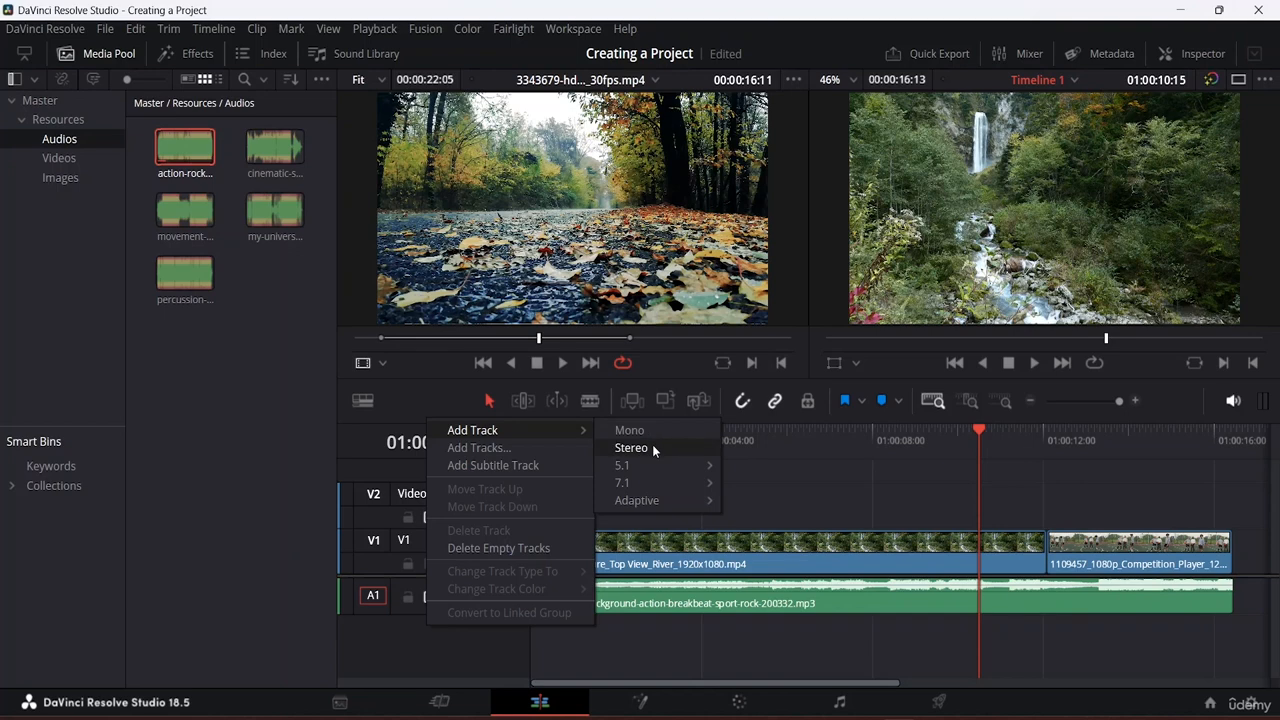
mouse_move(645, 467)
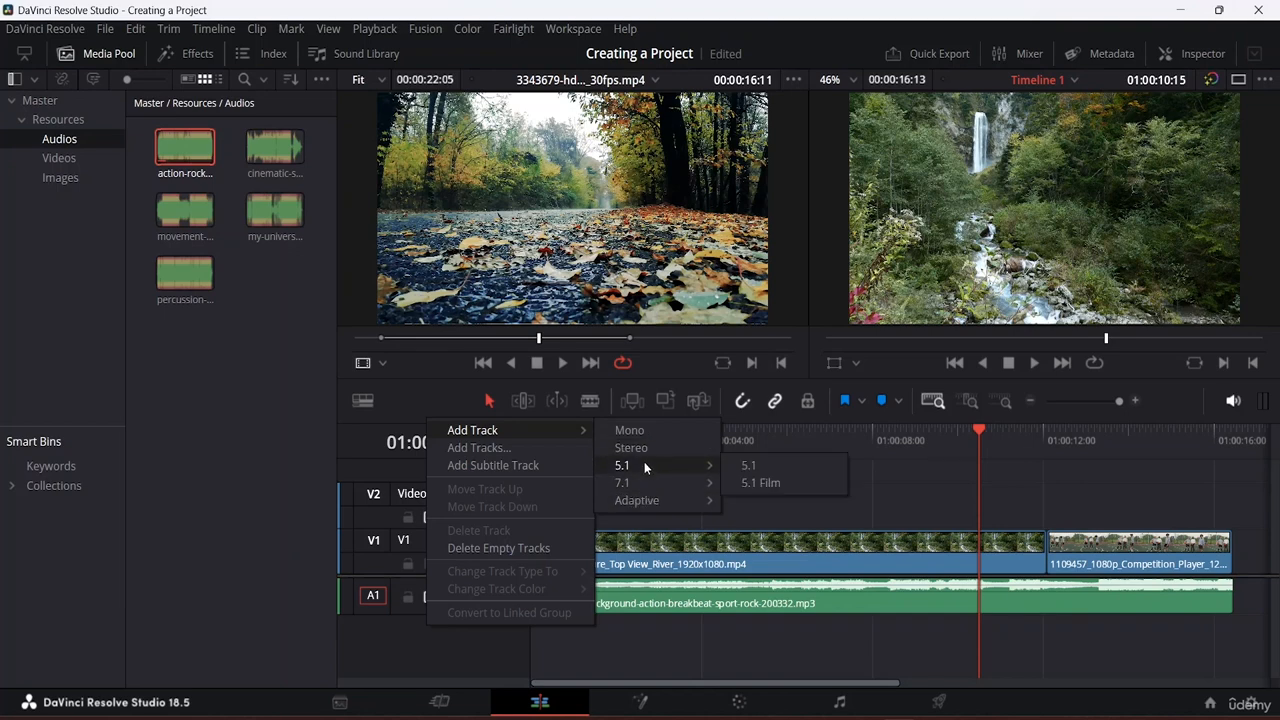
click(486, 450)
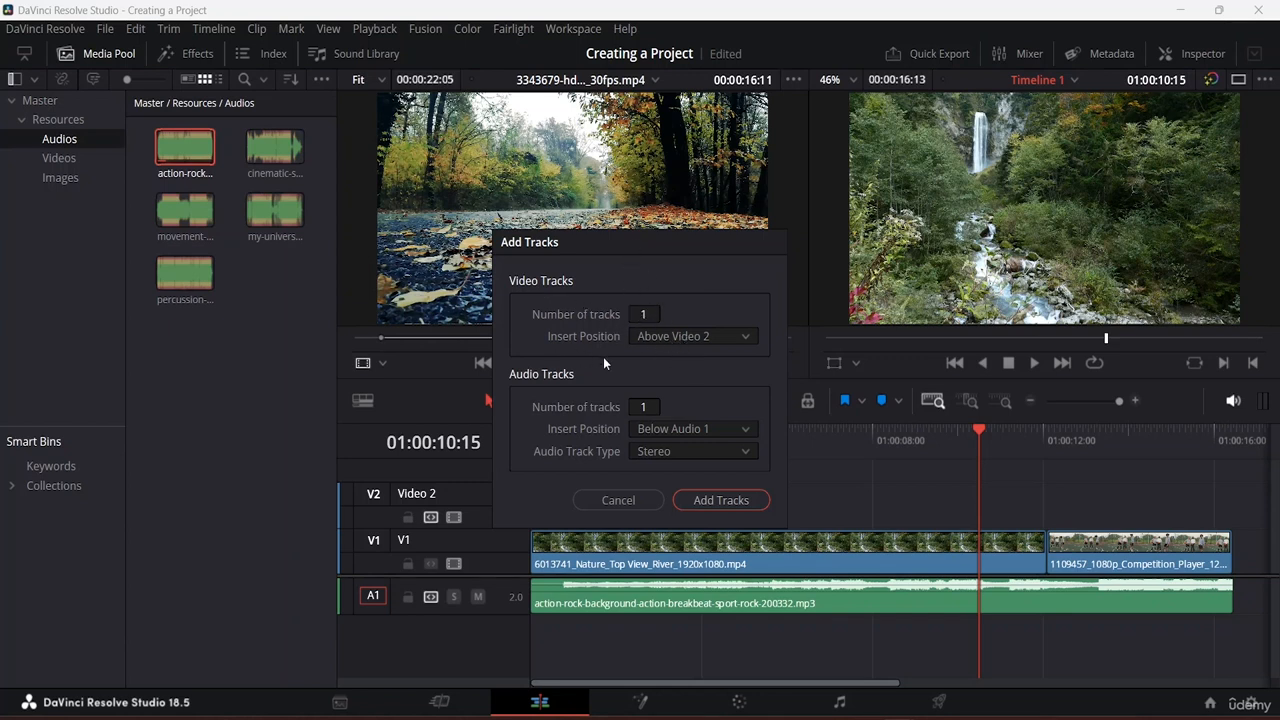
click(742, 336)
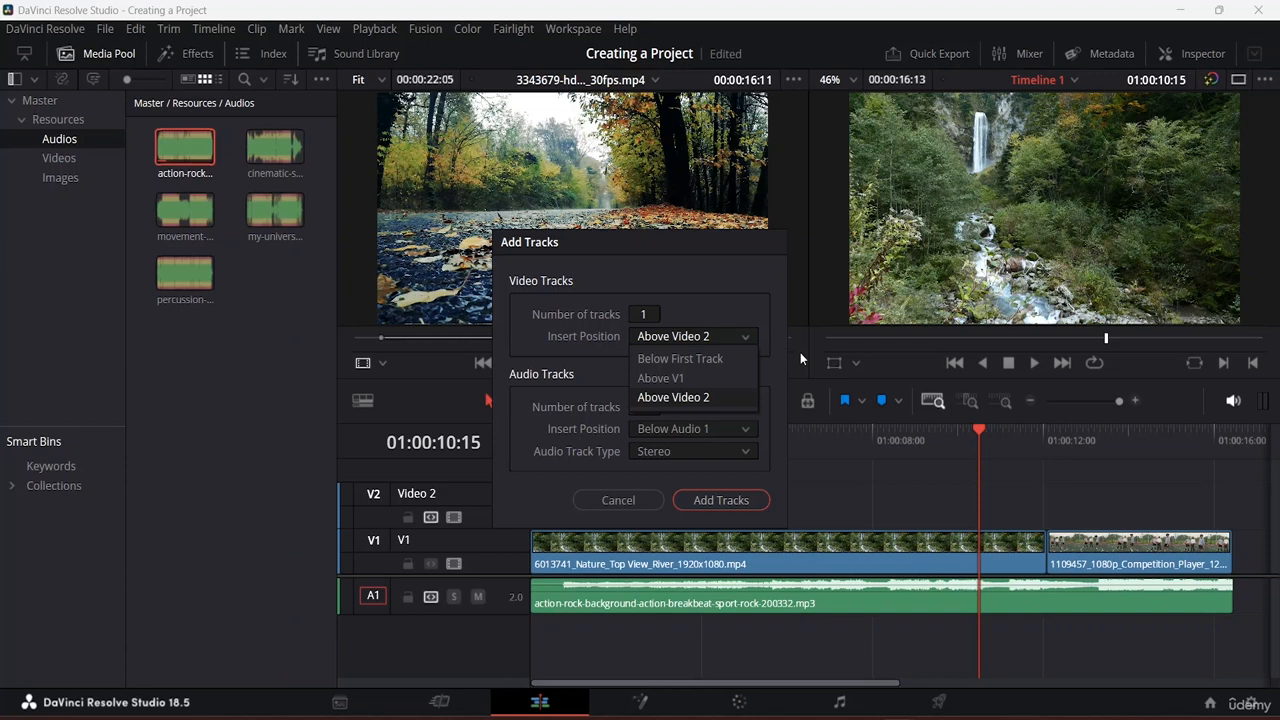
click(818, 286)
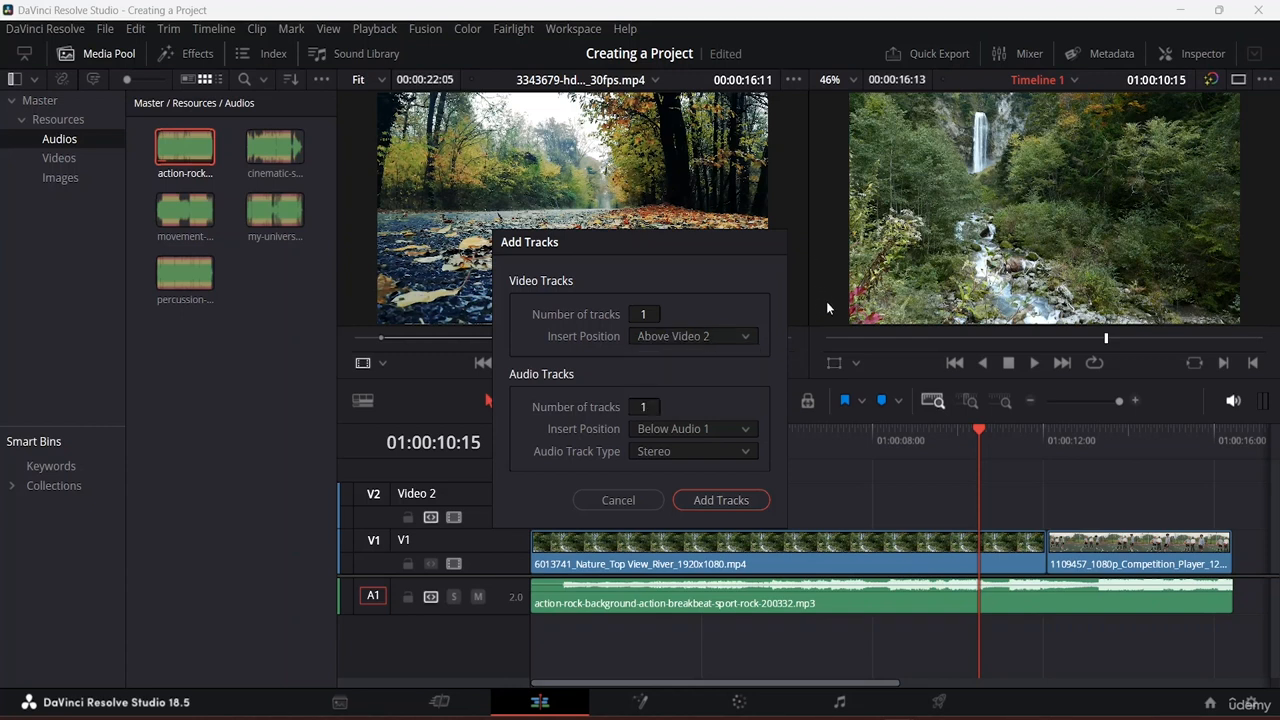
click(694, 431)
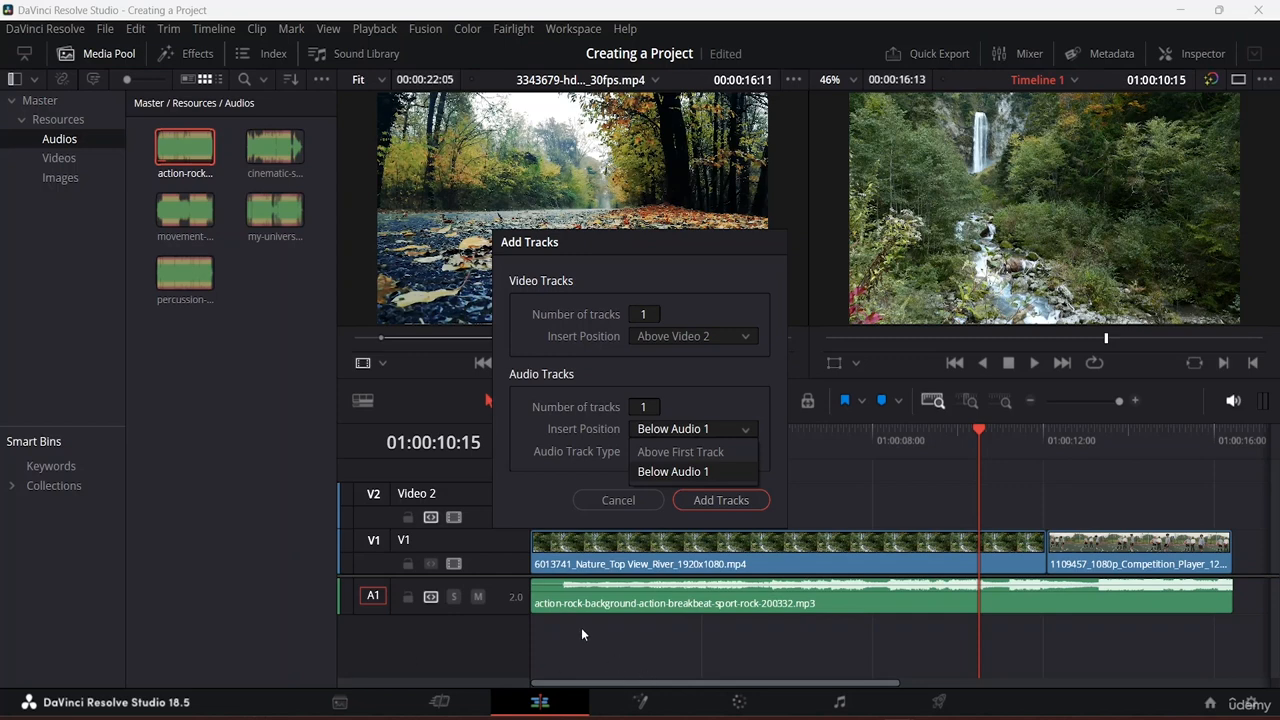
click(618, 500)
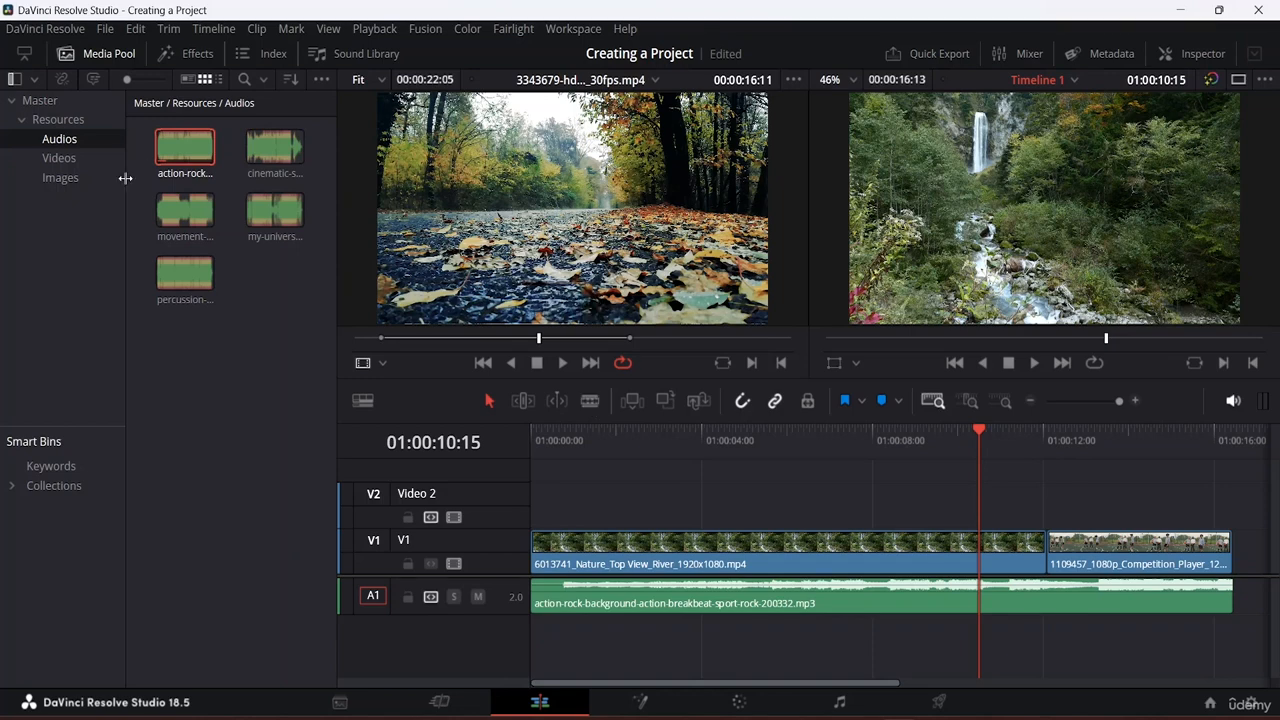
Step: Preview the cinematic-sport-action-trailer audio and place it on a new audio track below A1, at the timeline start
double_click(264, 160)
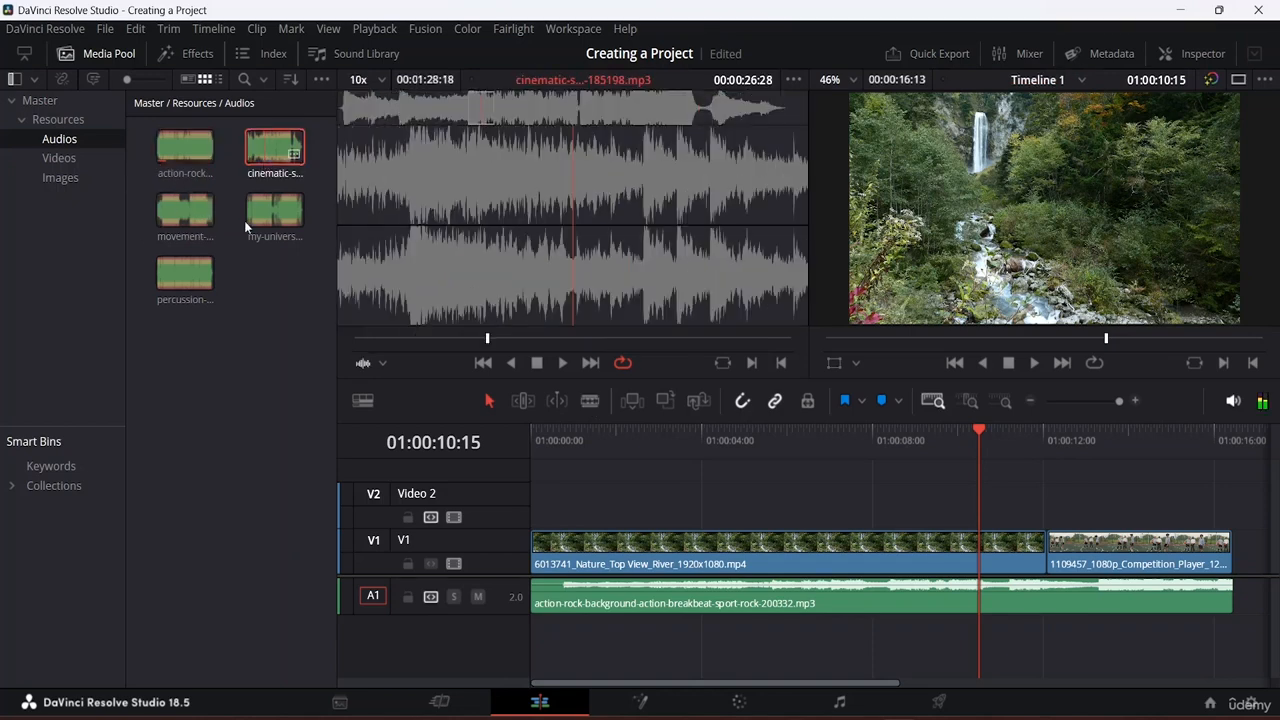
drag(266, 165, 531, 640)
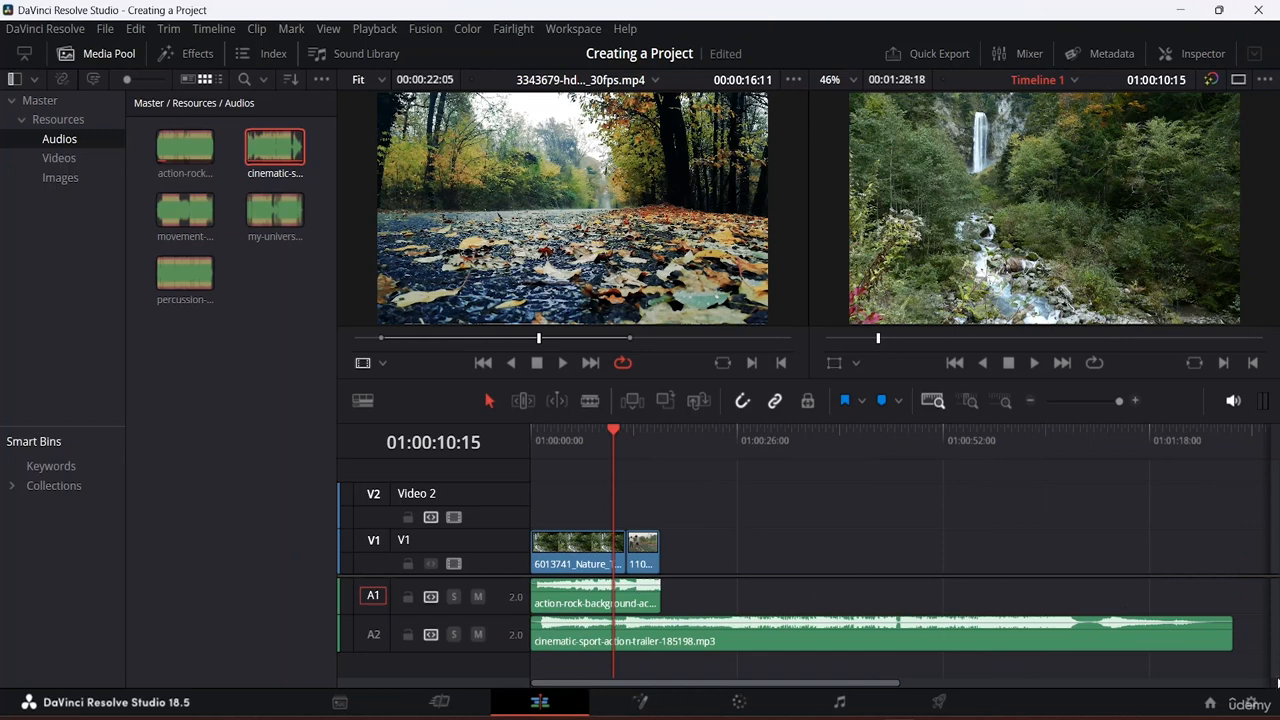
Step: Trim the end of the cinematic-sport clip on A2 to match the video clips and play on to about 01:00:13:06
drag(1232, 628, 689, 675)
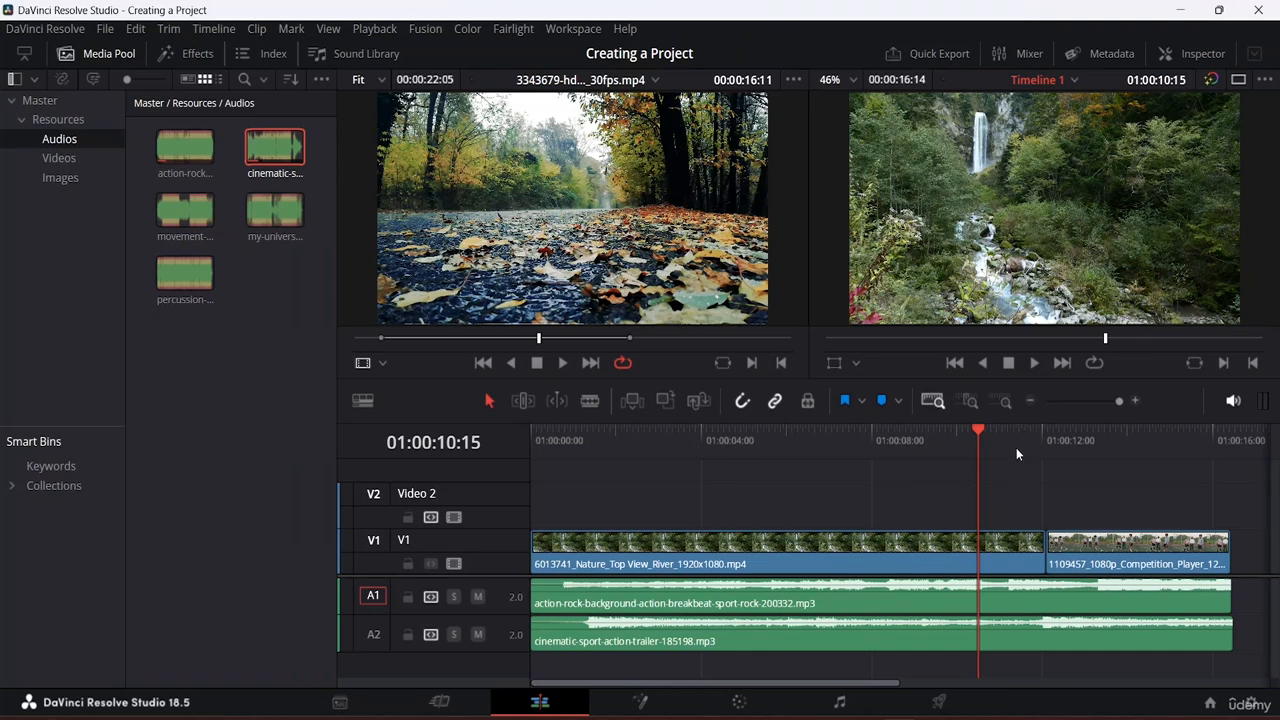
key(space)
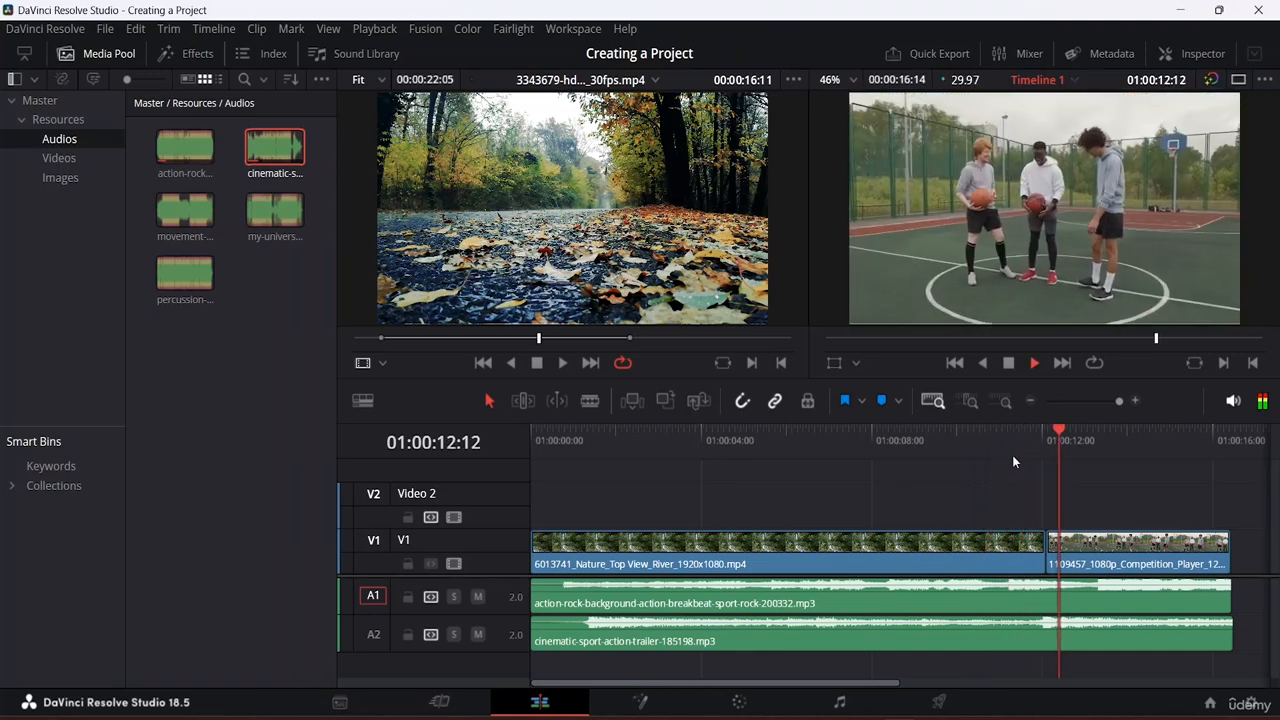
key(space)
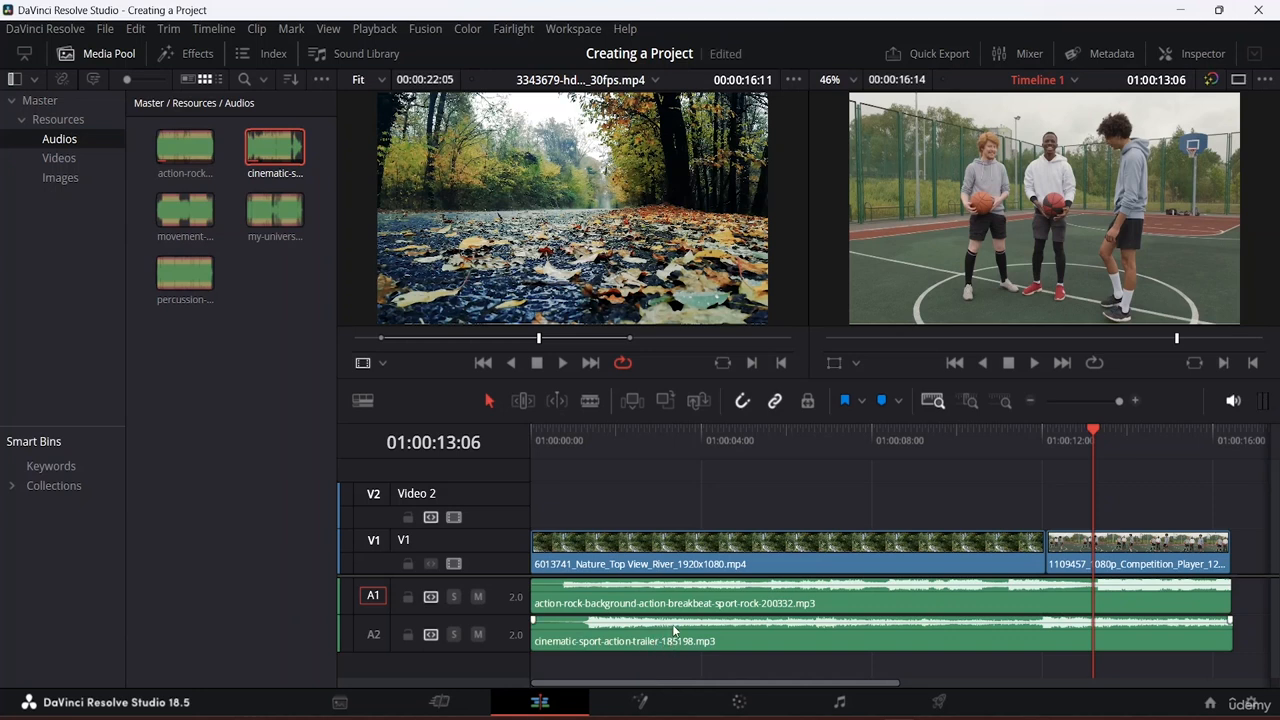
Step: Mute A1, play the timeline to about 01:00:15:12, and unmute the track
click(477, 597)
key(space)
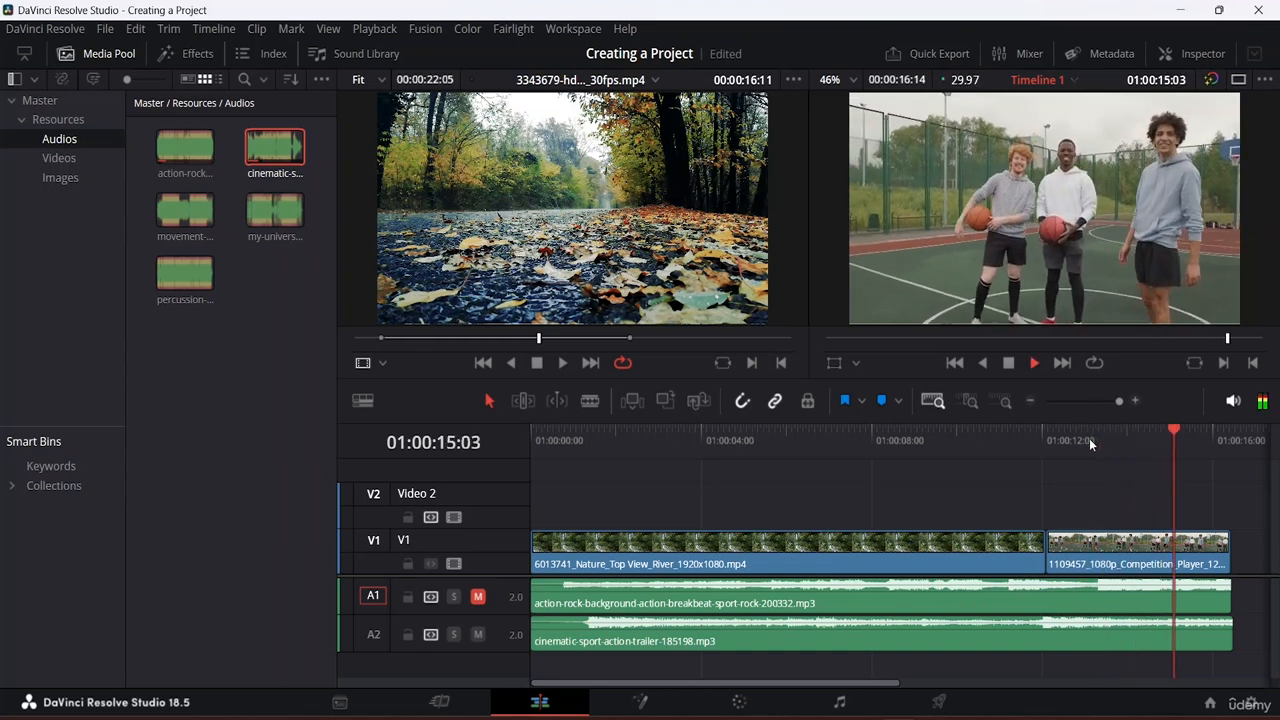
key(space)
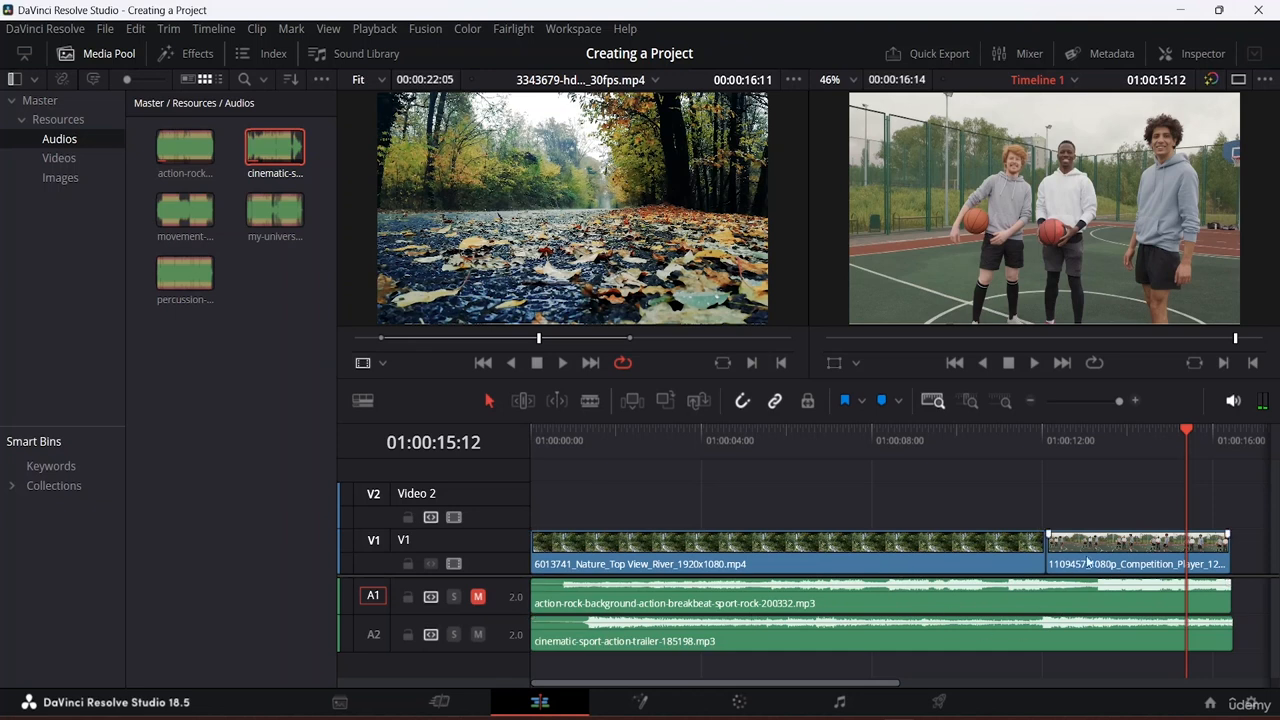
click(479, 597)
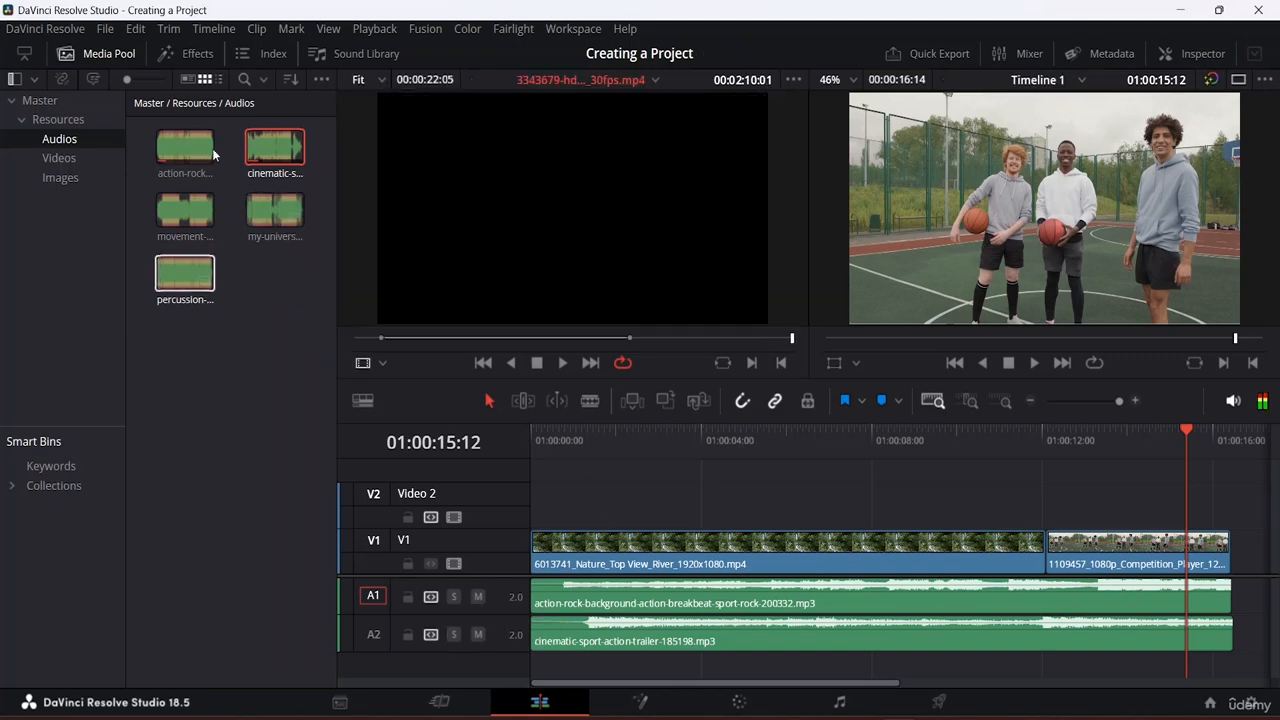
Step: Place the movement audio on a new track below A2, trim its end to match the other clips, and enlarge the timeline area
drag(190, 220, 548, 660)
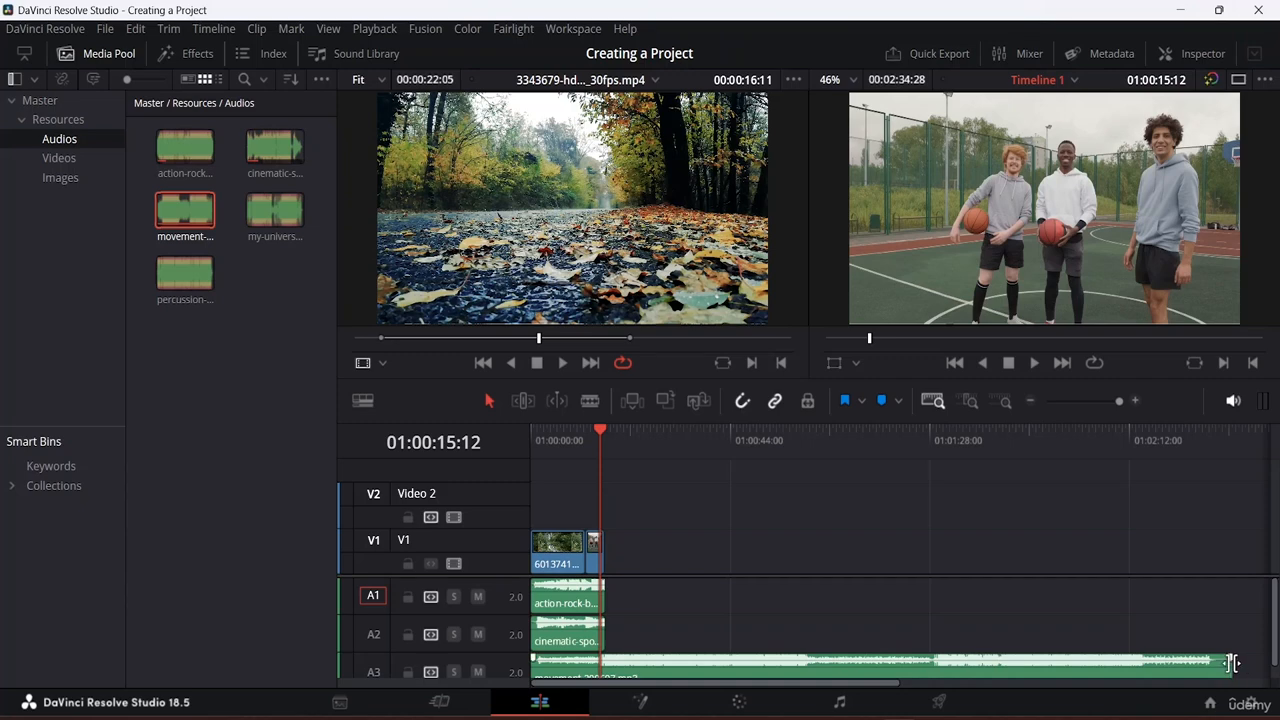
drag(1234, 662, 590, 665)
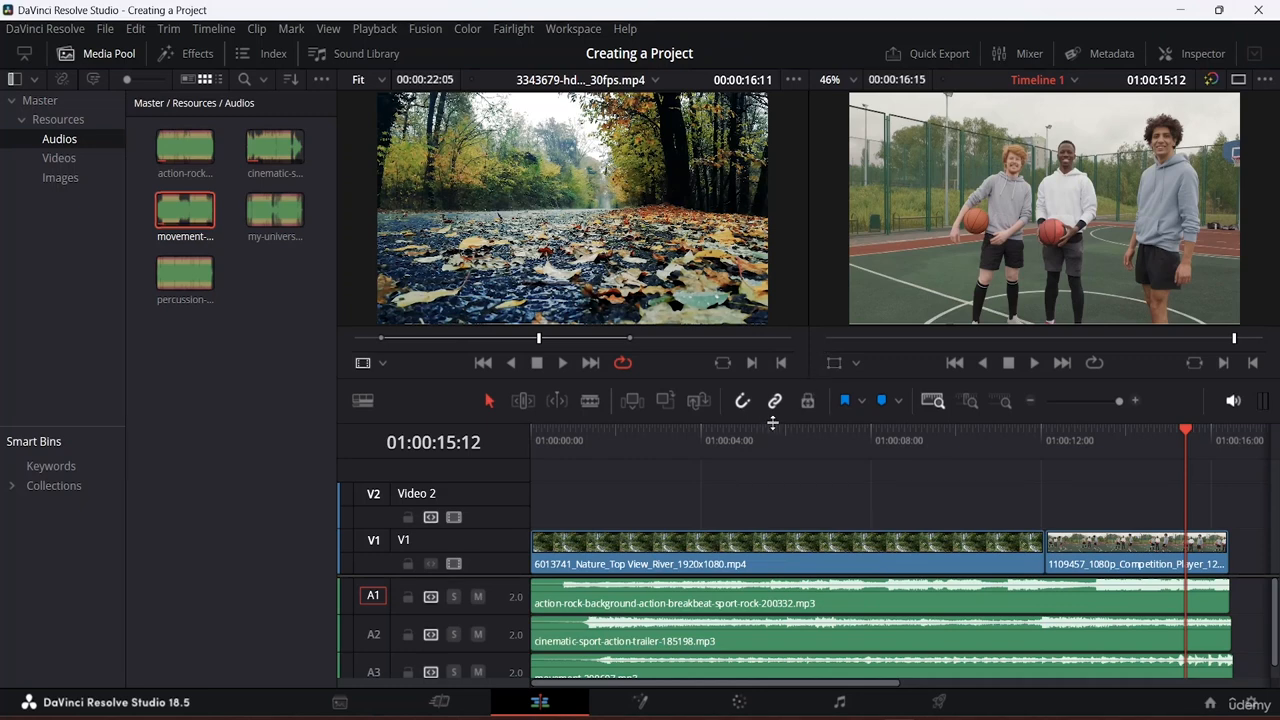
drag(770, 425, 790, 388)
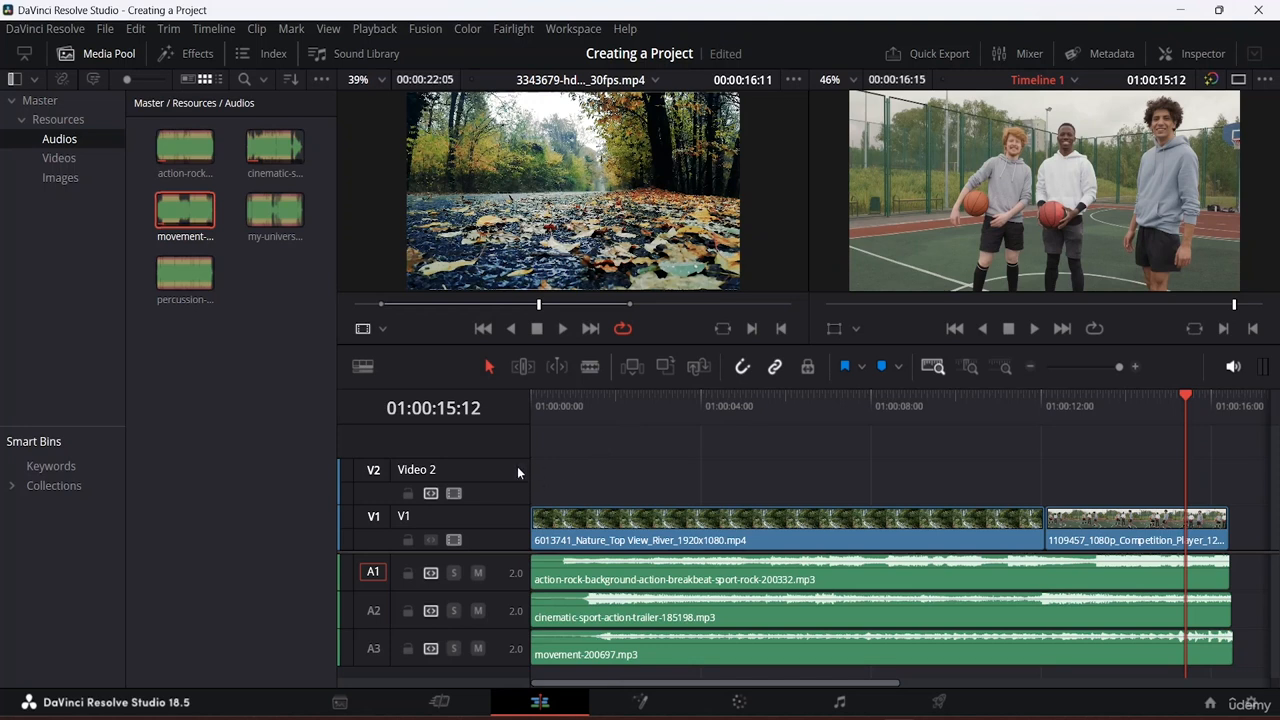
Step: Solo A3 and play the timeline from the start to about 01:00:08:08
click(455, 648)
drag(1180, 395, 531, 395)
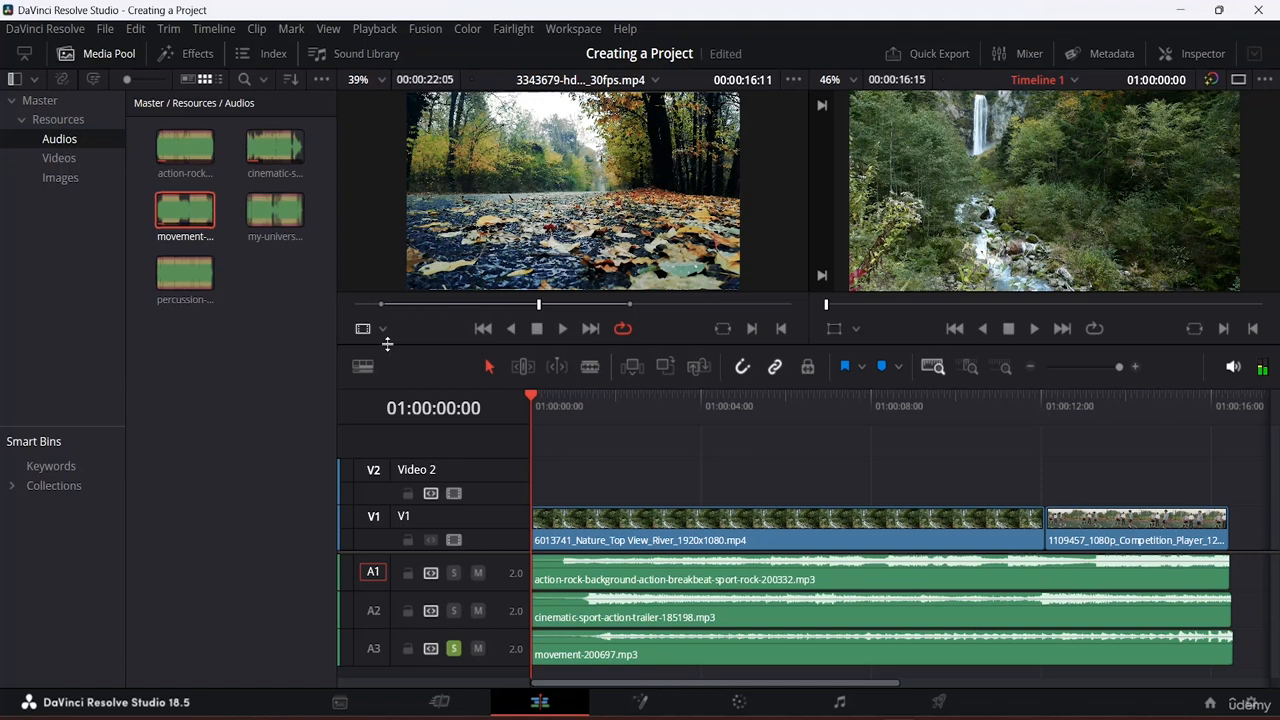
key(space)
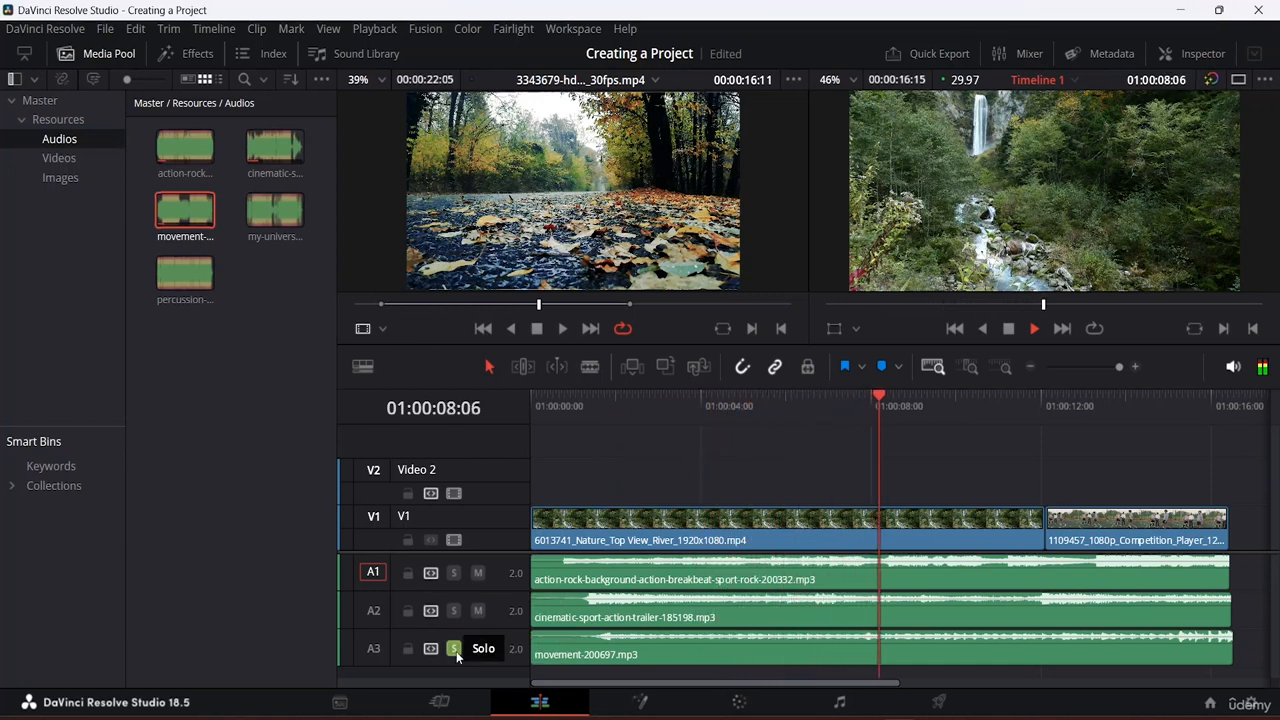
key(space)
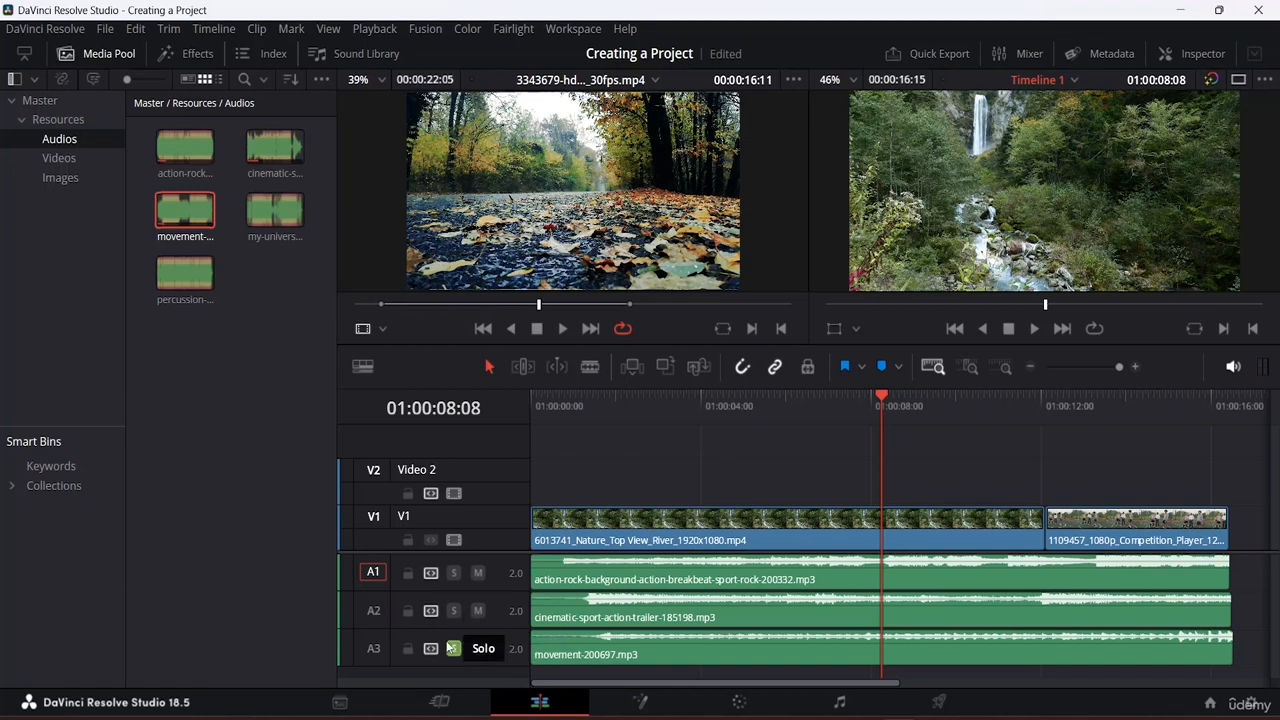
Step: Lock A3 and select its movement clip, and turn off both solo and the lock on the track
click(408, 650)
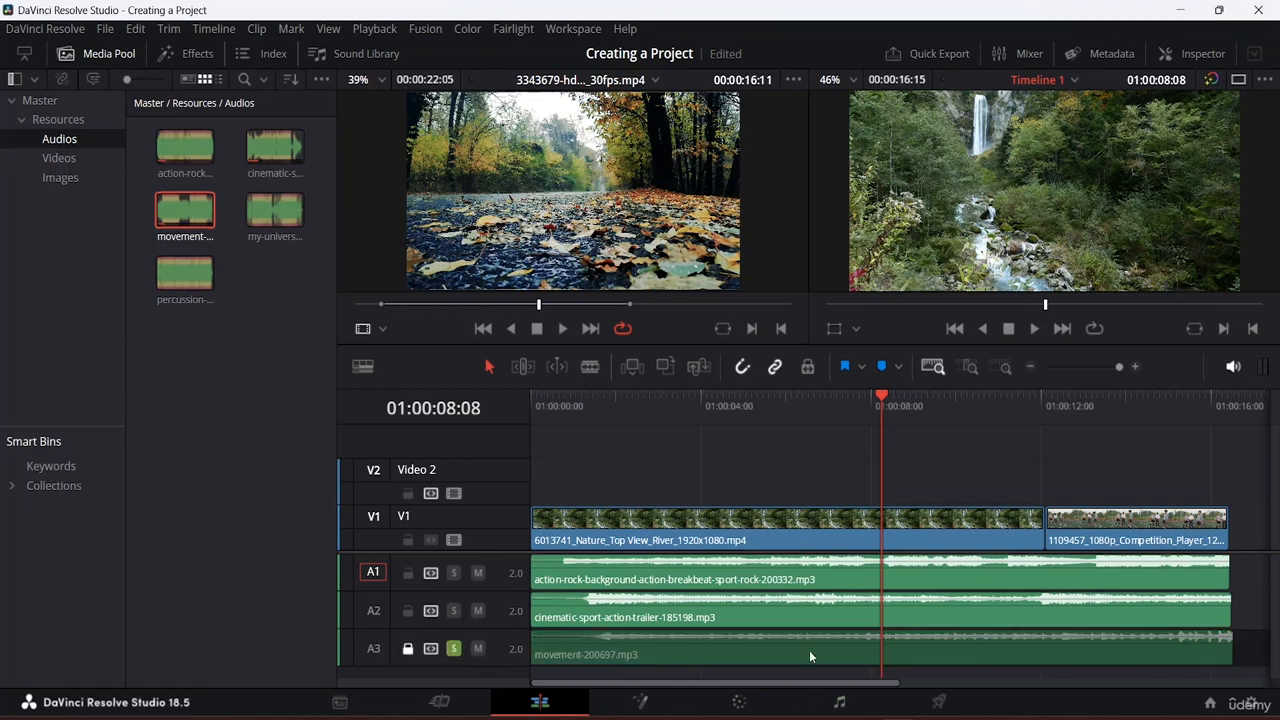
click(909, 636)
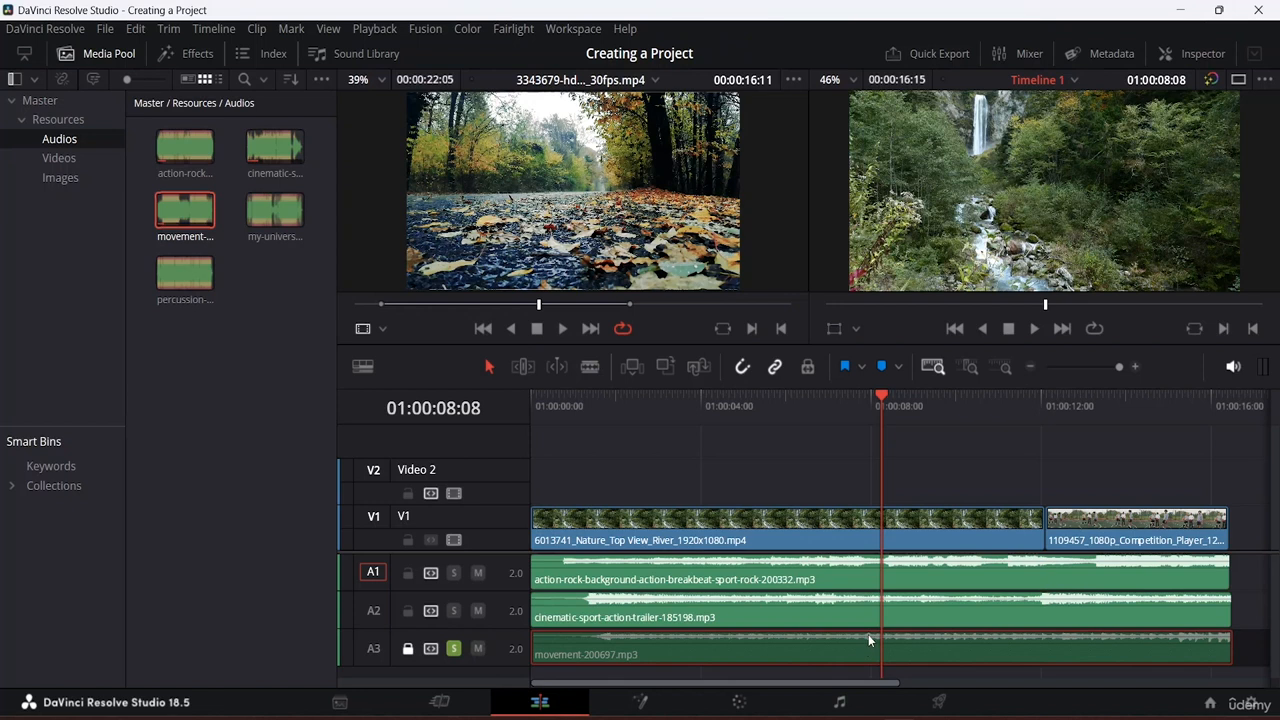
click(450, 648)
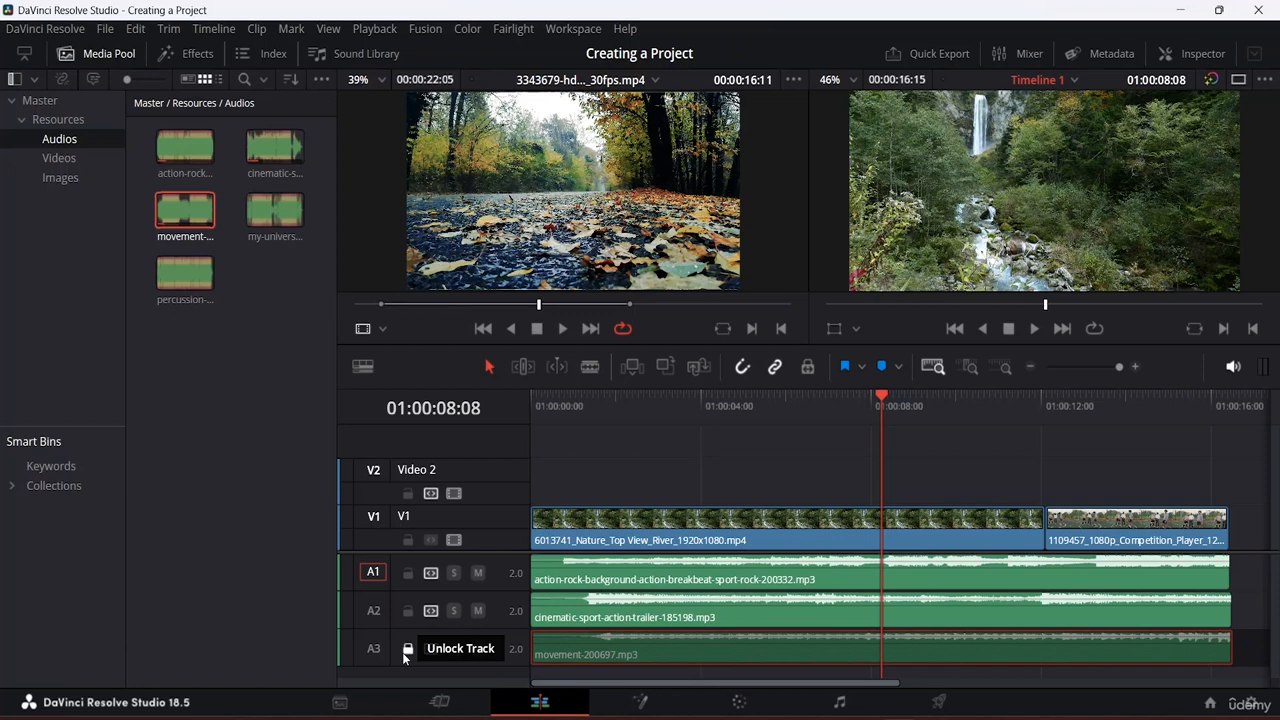
click(407, 648)
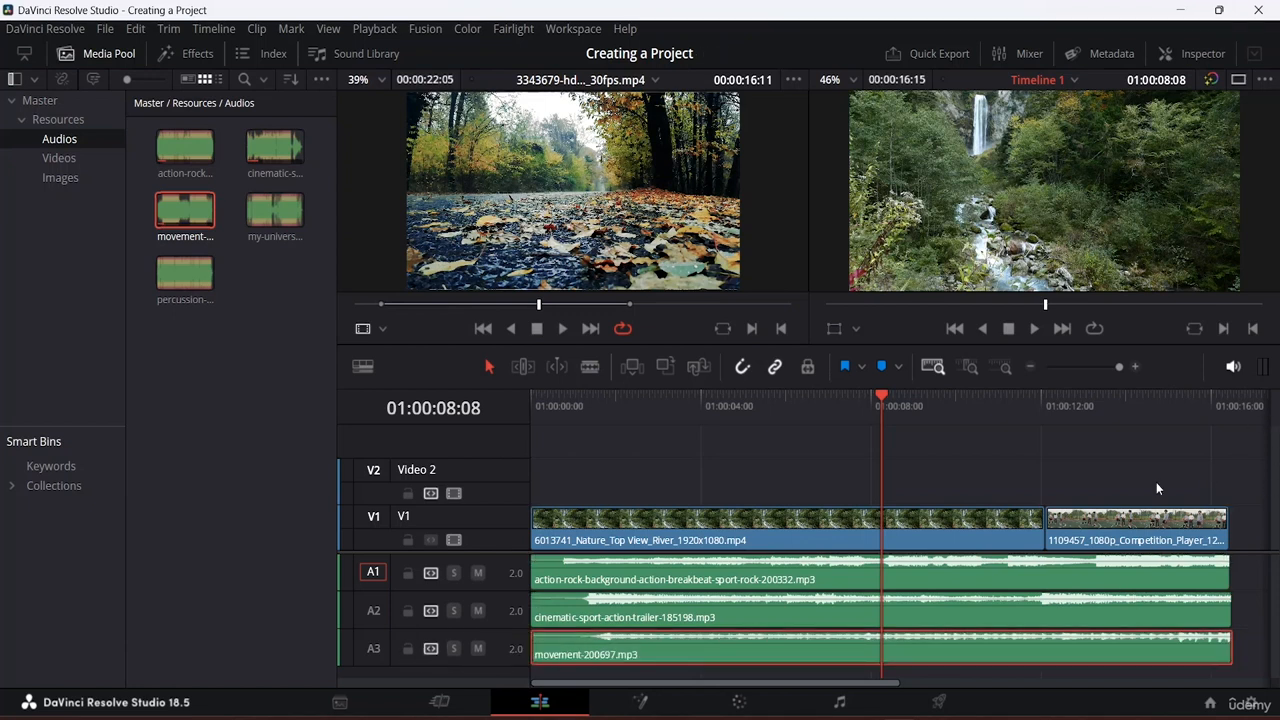
Step: Select the river clip and adjust track heights, making V1 moderately taller and A1 tall enough to show a large waveform
click(643, 520)
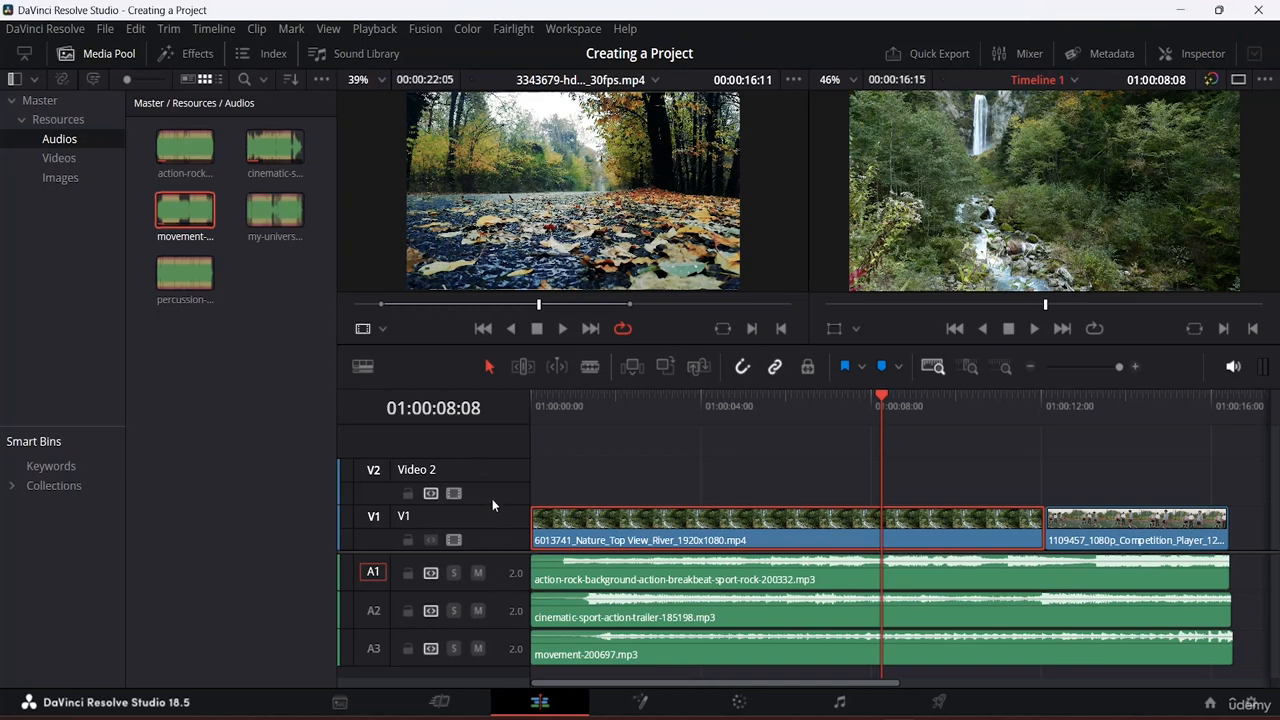
drag(488, 504, 503, 472)
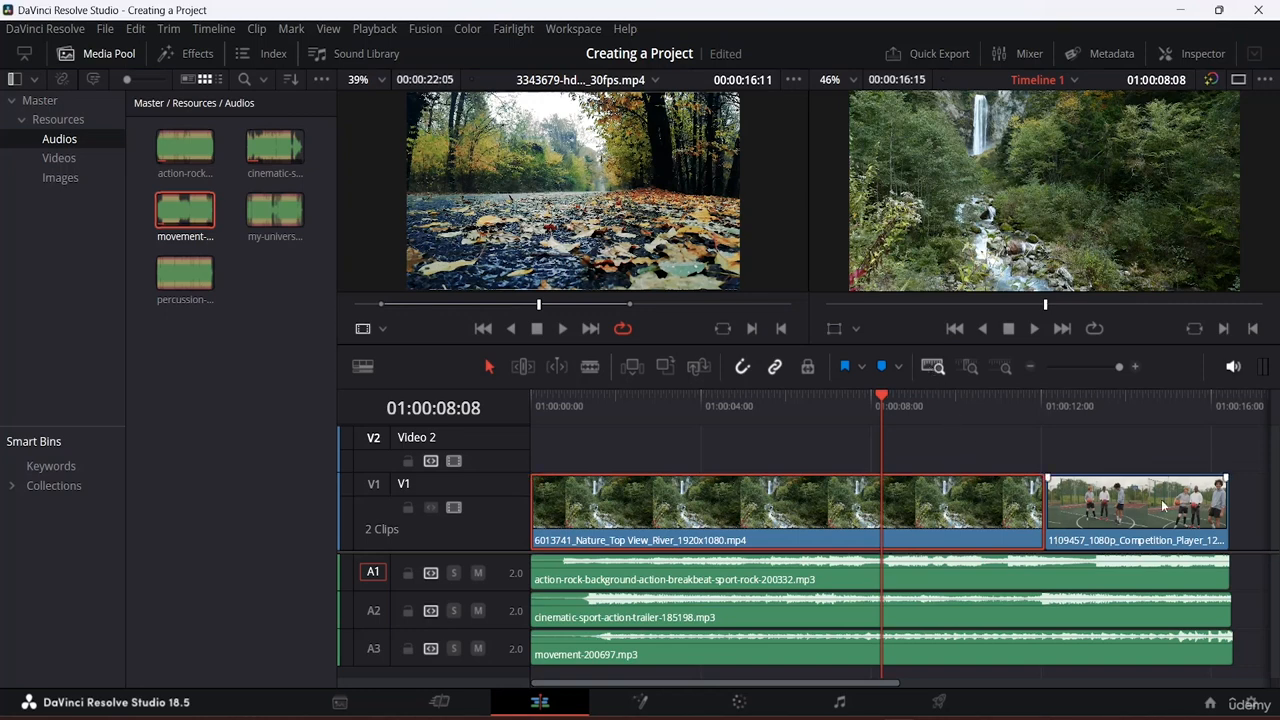
drag(449, 592, 461, 629)
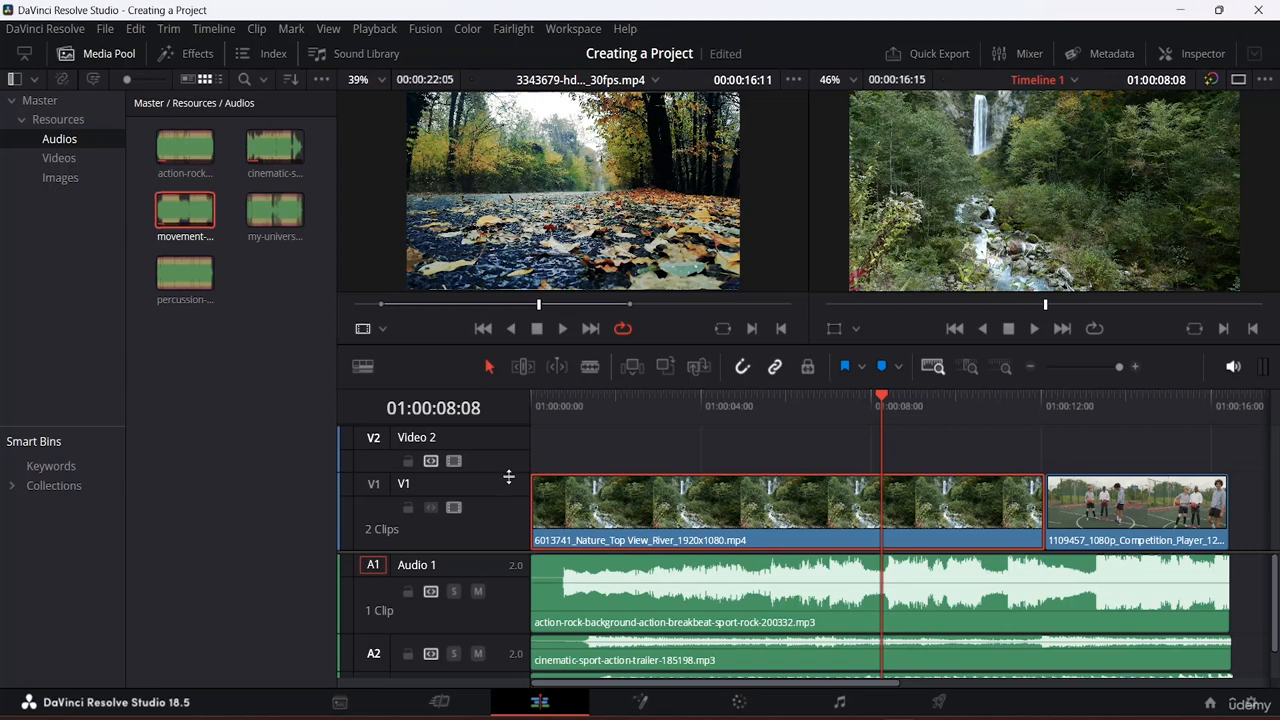
mouse_move(509, 477)
mouse_down()
mouse_move(511, 520)
mouse_move(513, 495)
mouse_up()
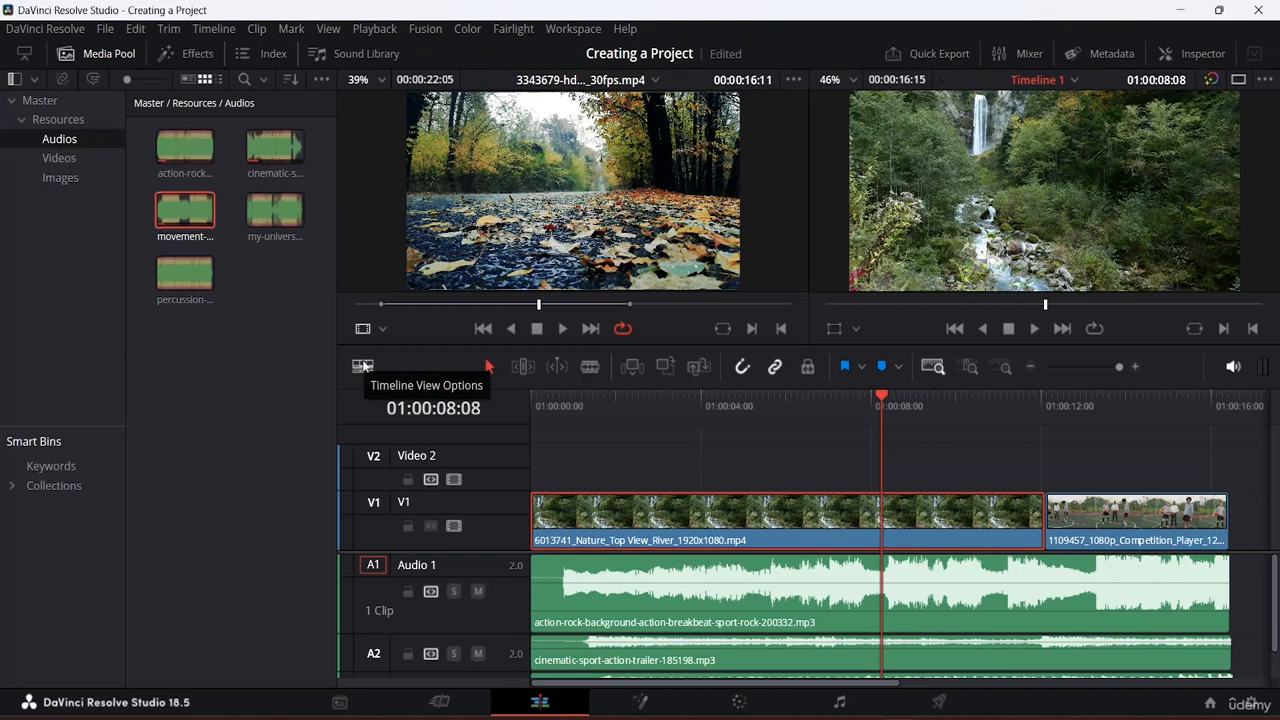
Step: Open the timeline view options and toggle stacked timelines on and off, leaving them on
click(363, 366)
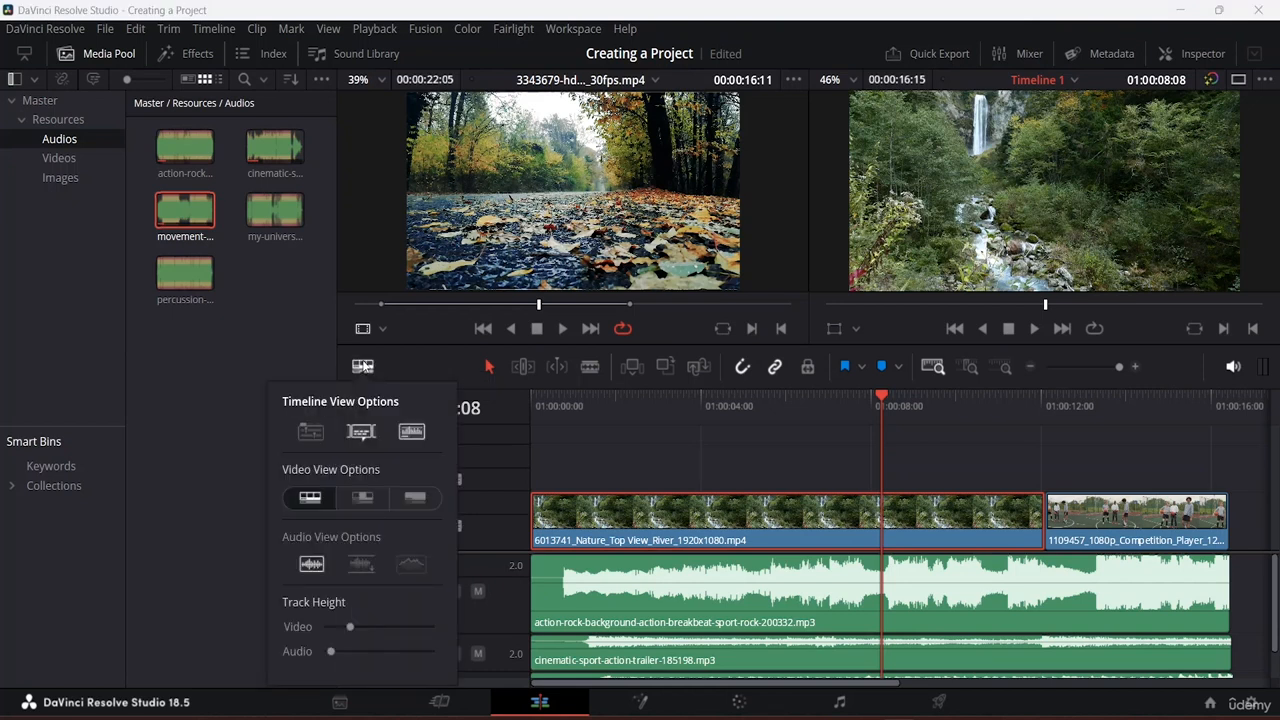
click(314, 436)
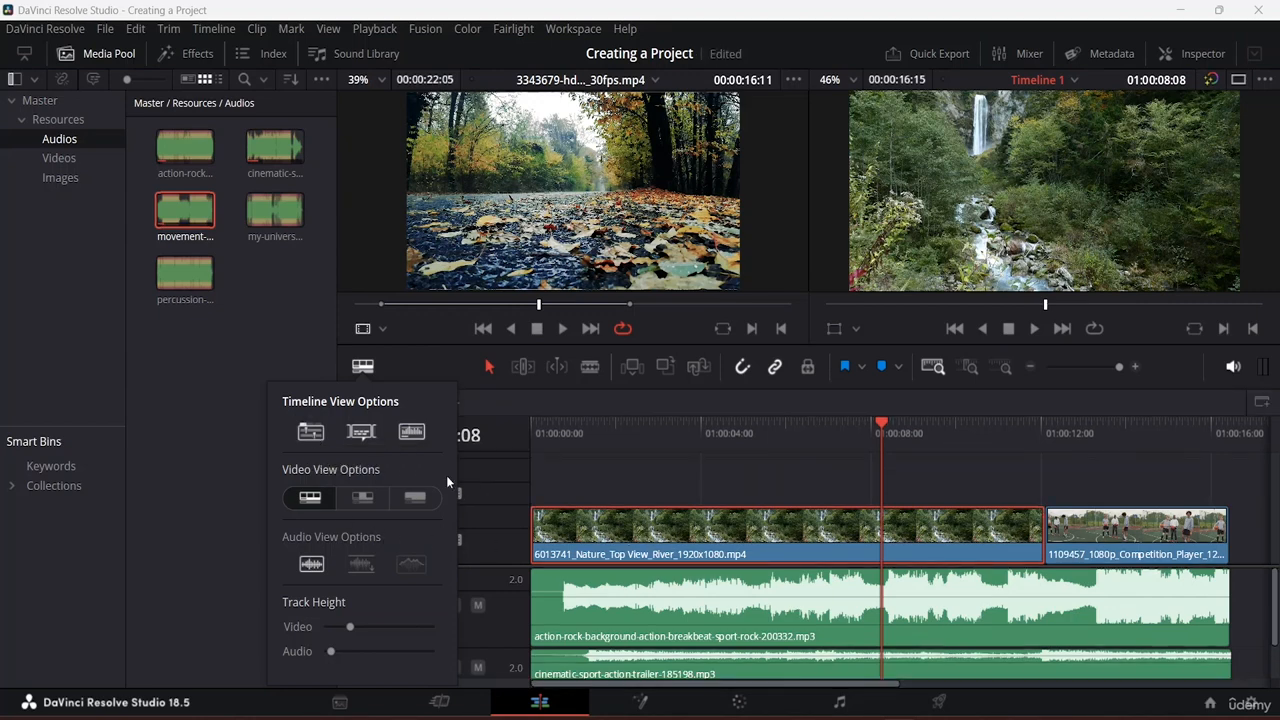
click(313, 433)
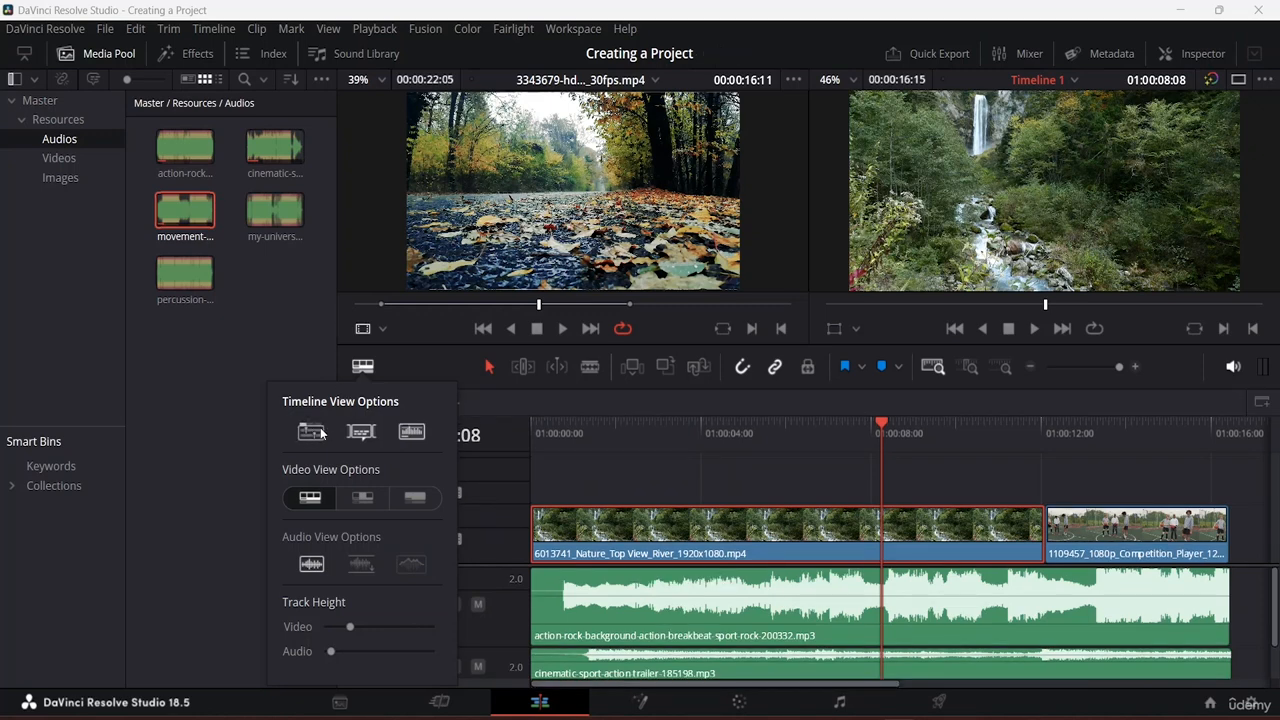
click(321, 433)
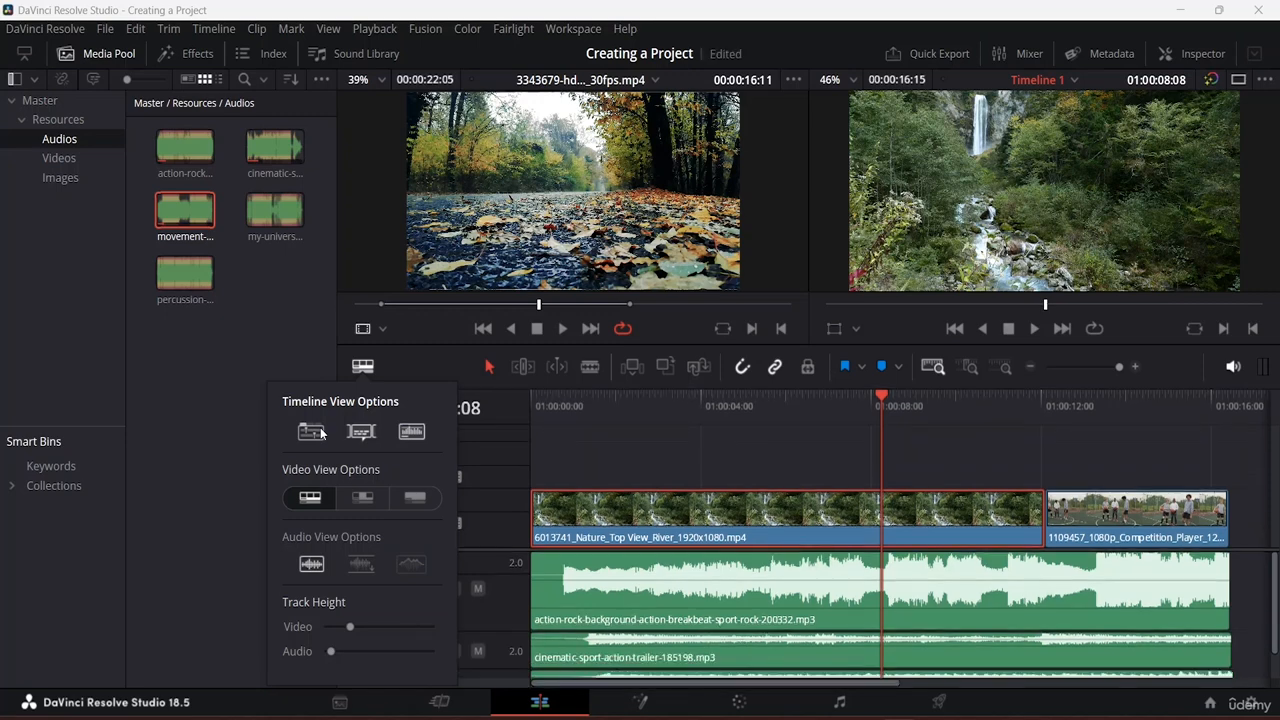
click(321, 433)
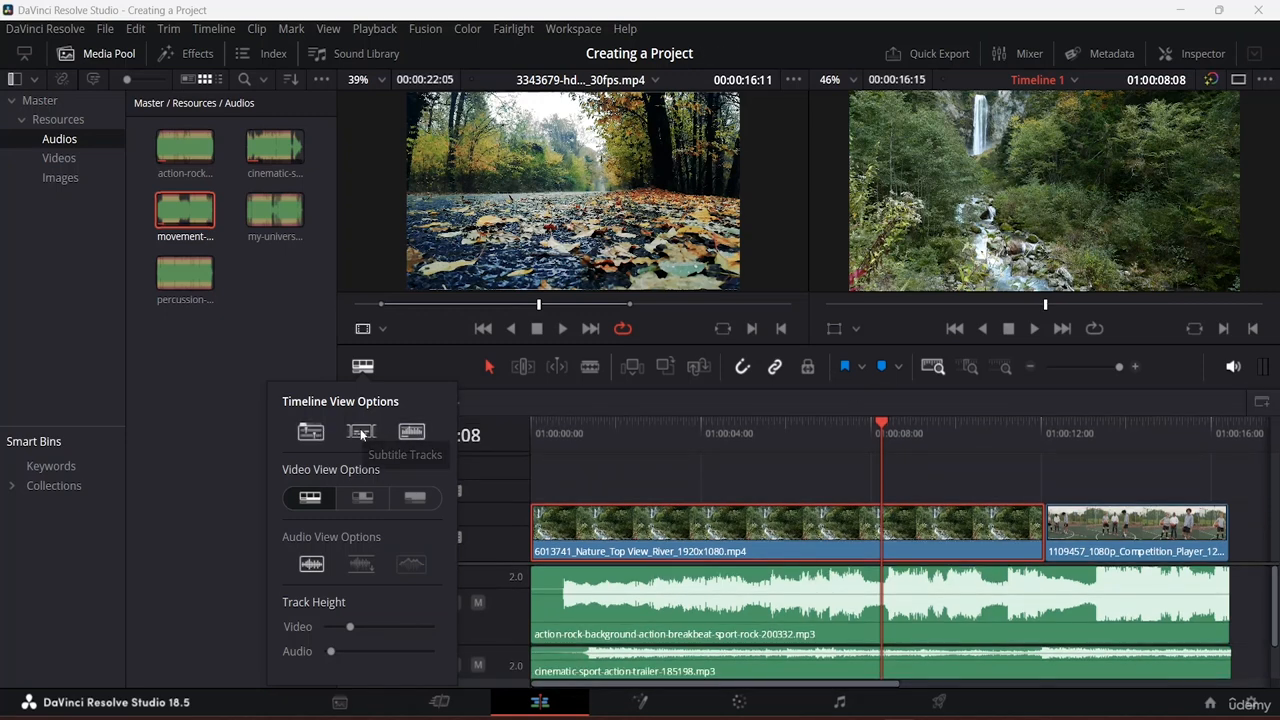
Step: Turn off subtitle tracks in the timeline view options, and hide the audio waveforms and show them again
click(361, 432)
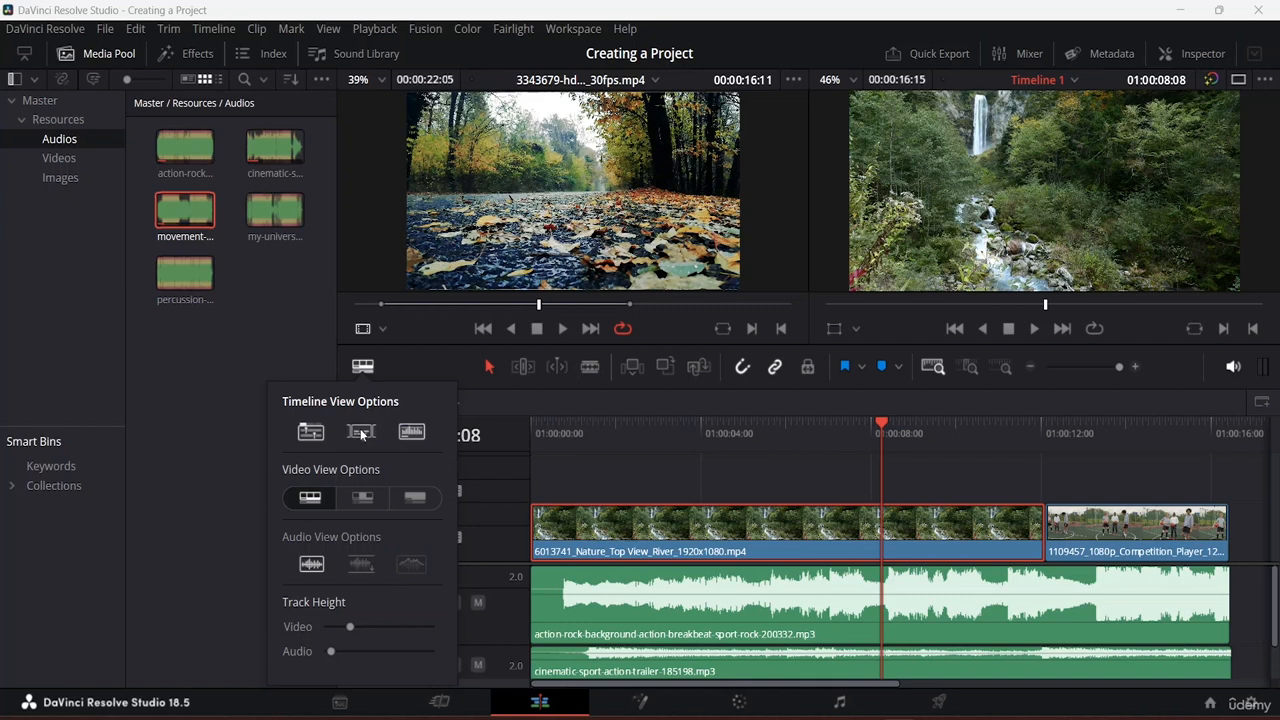
click(415, 431)
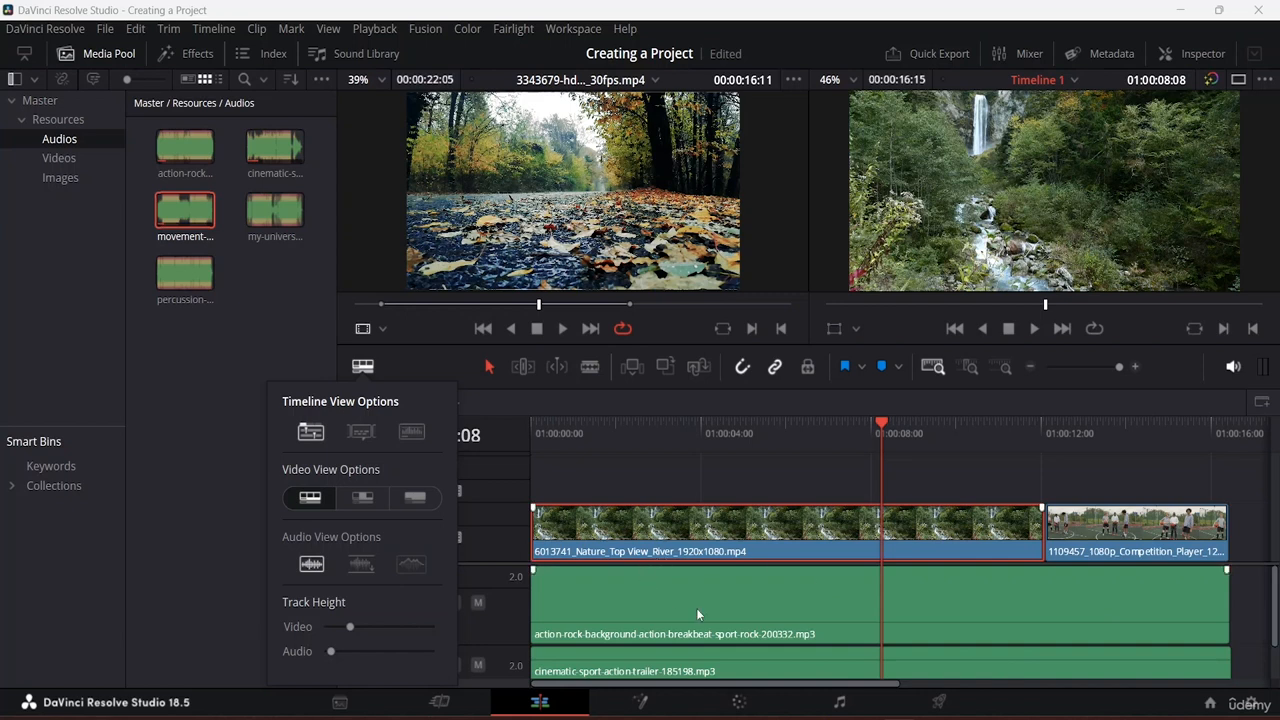
scroll(896, 592, down, 1)
scroll(896, 592, up, 1)
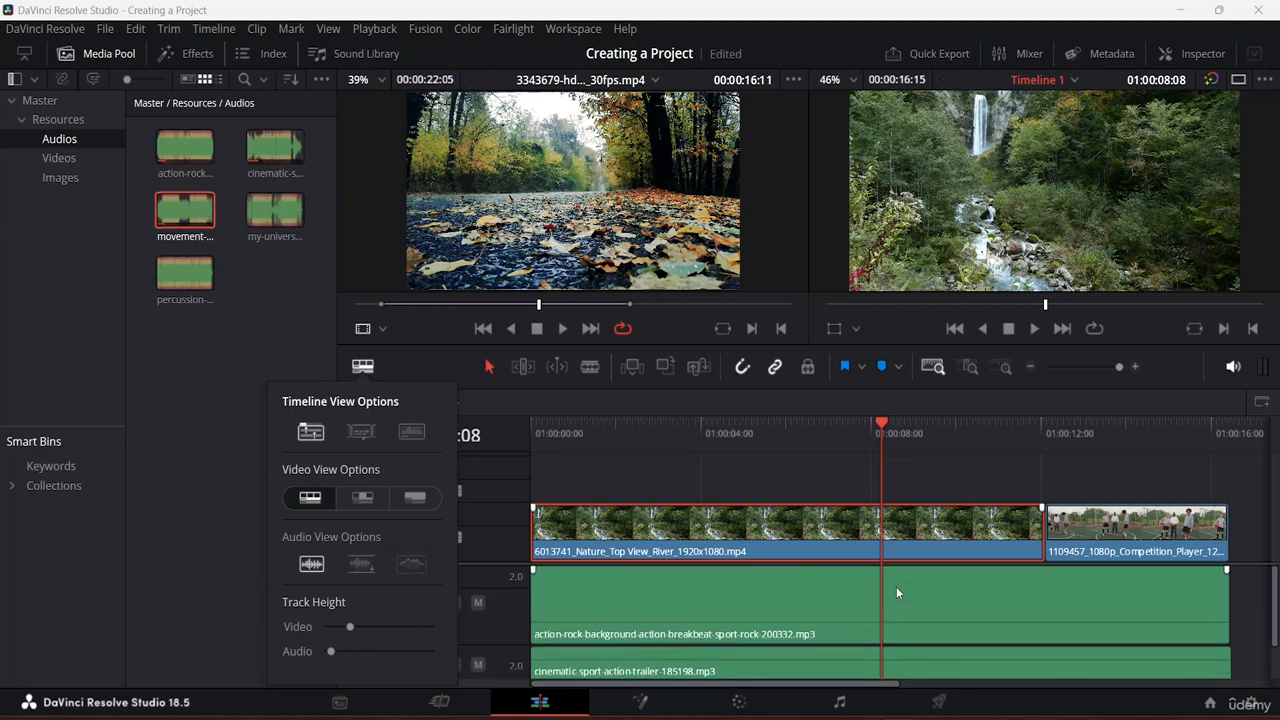
click(411, 433)
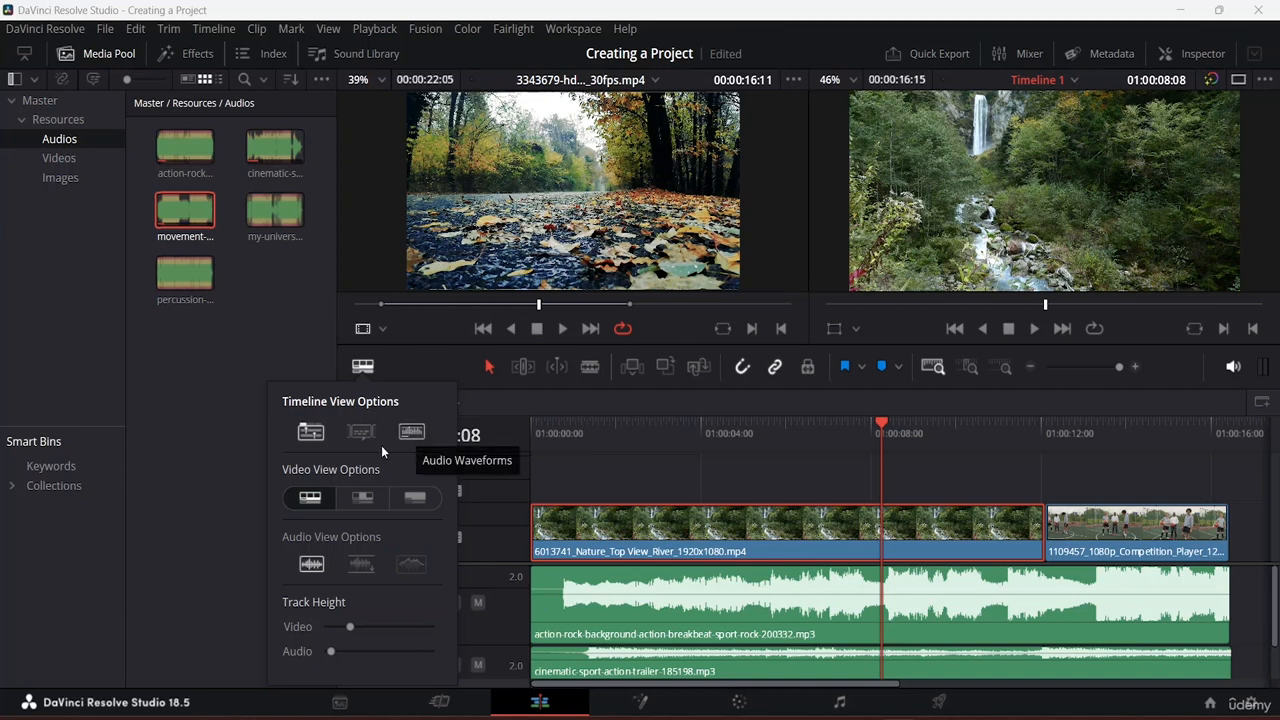
Step: Toggle stacked timelines off and on, and try the thumbnail and Simple View video displays before restoring Film Strip View
click(313, 431)
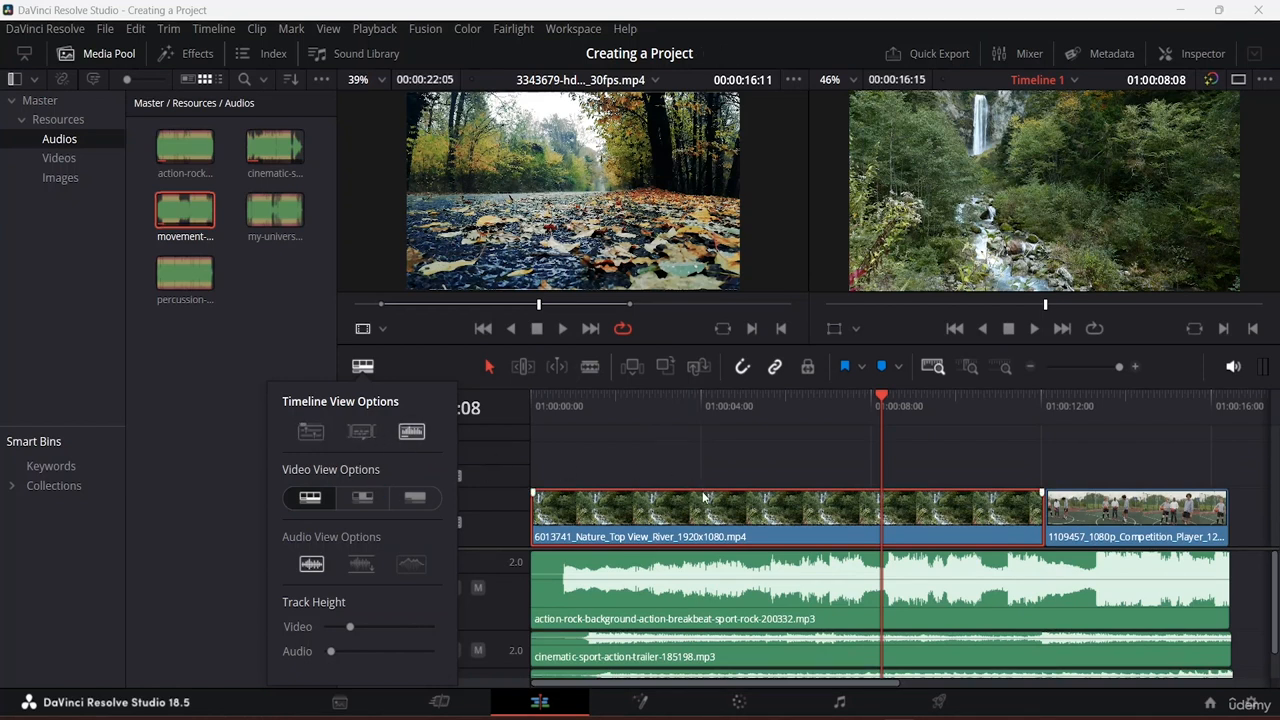
click(309, 432)
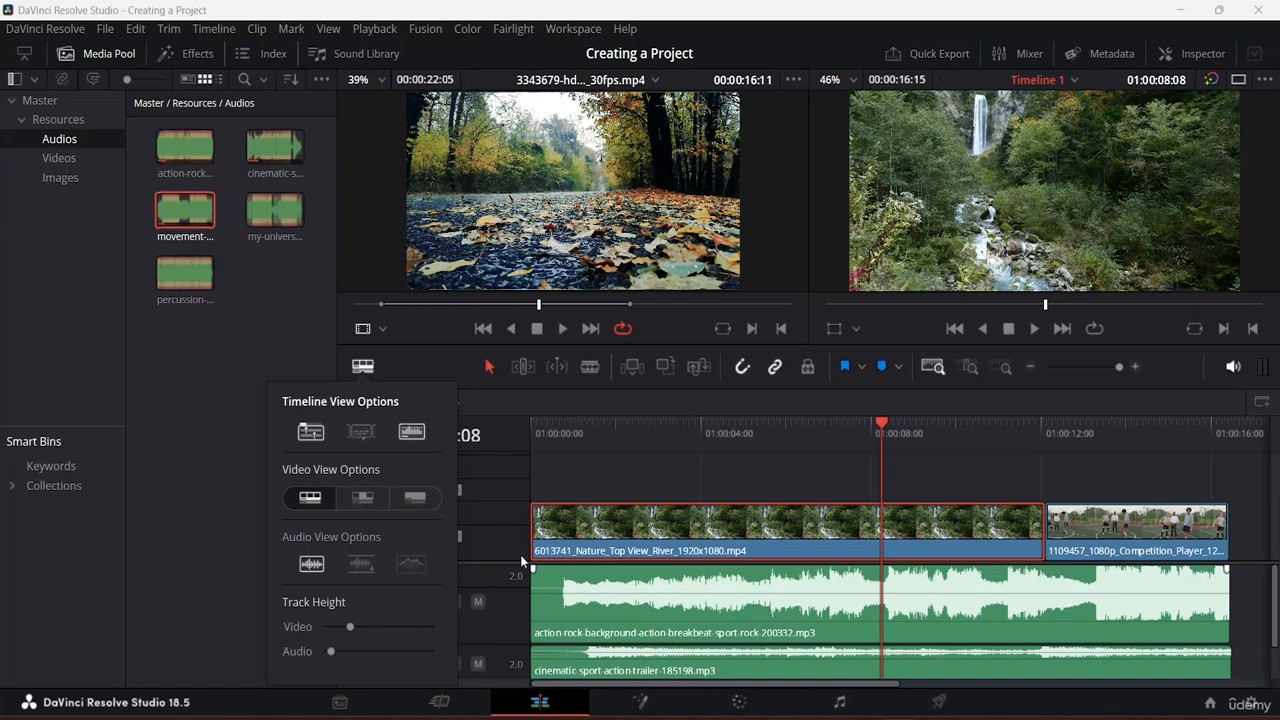
click(364, 498)
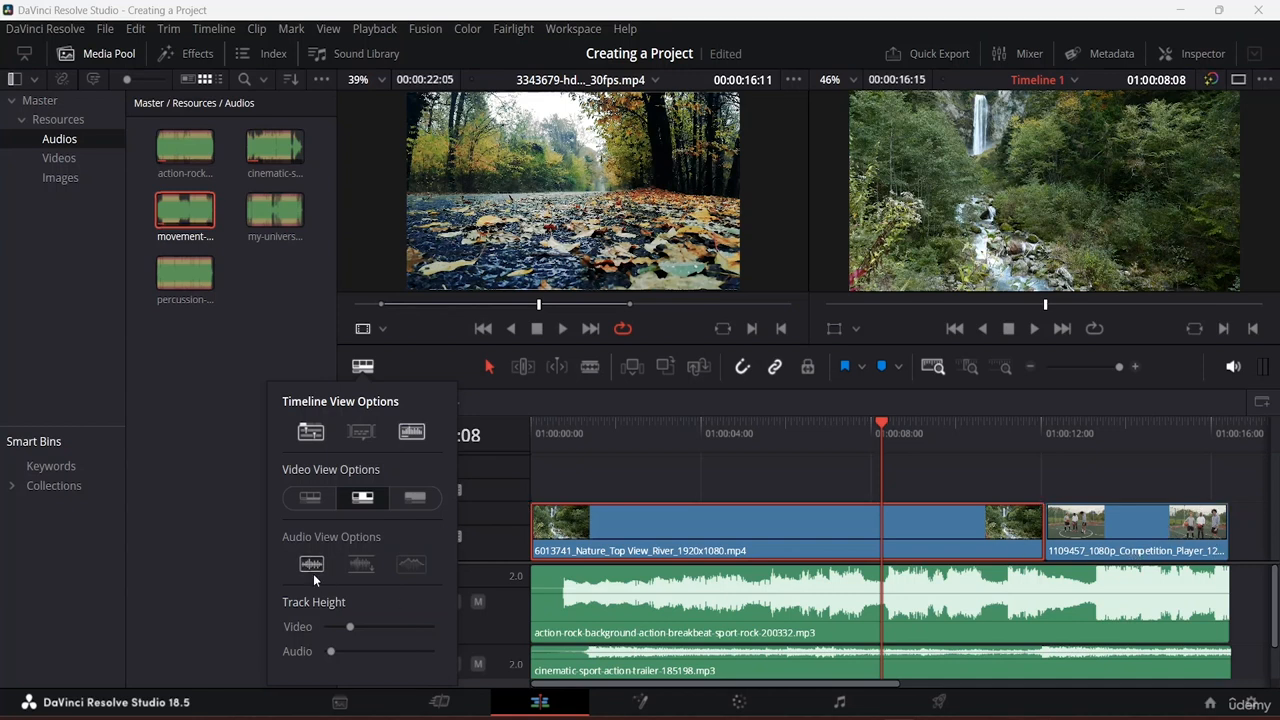
click(415, 498)
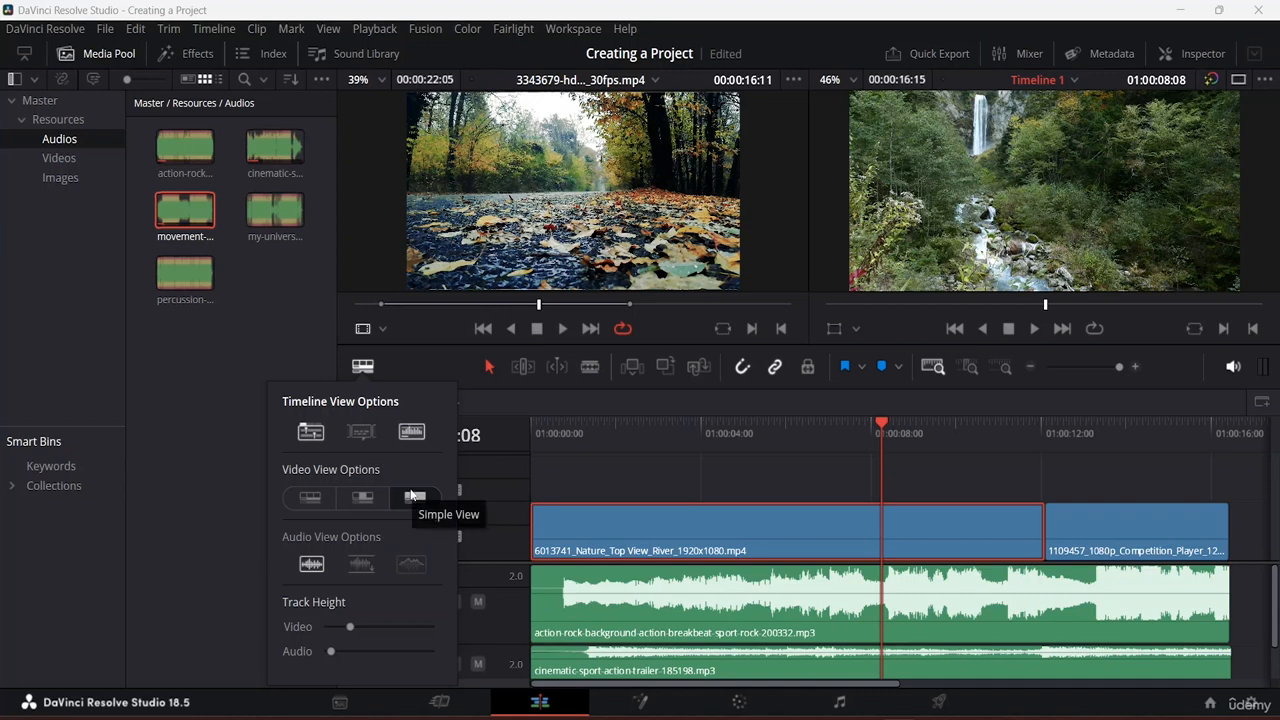
click(411, 495)
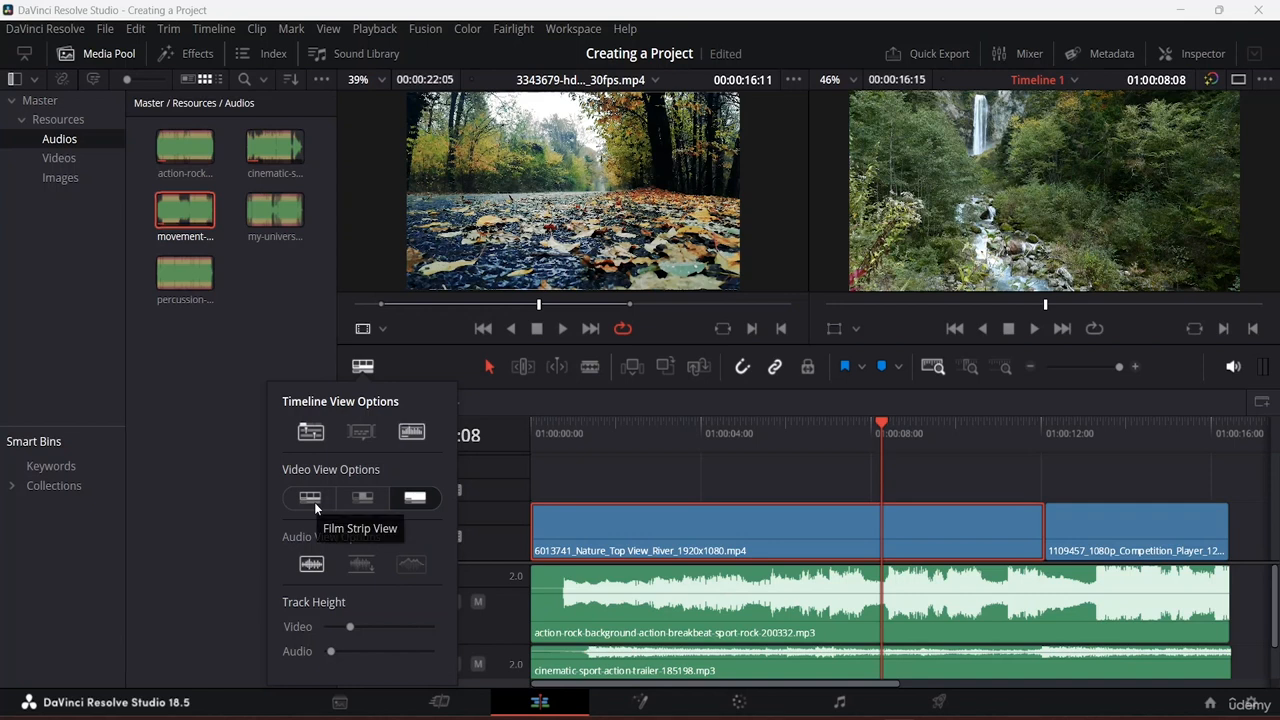
click(314, 502)
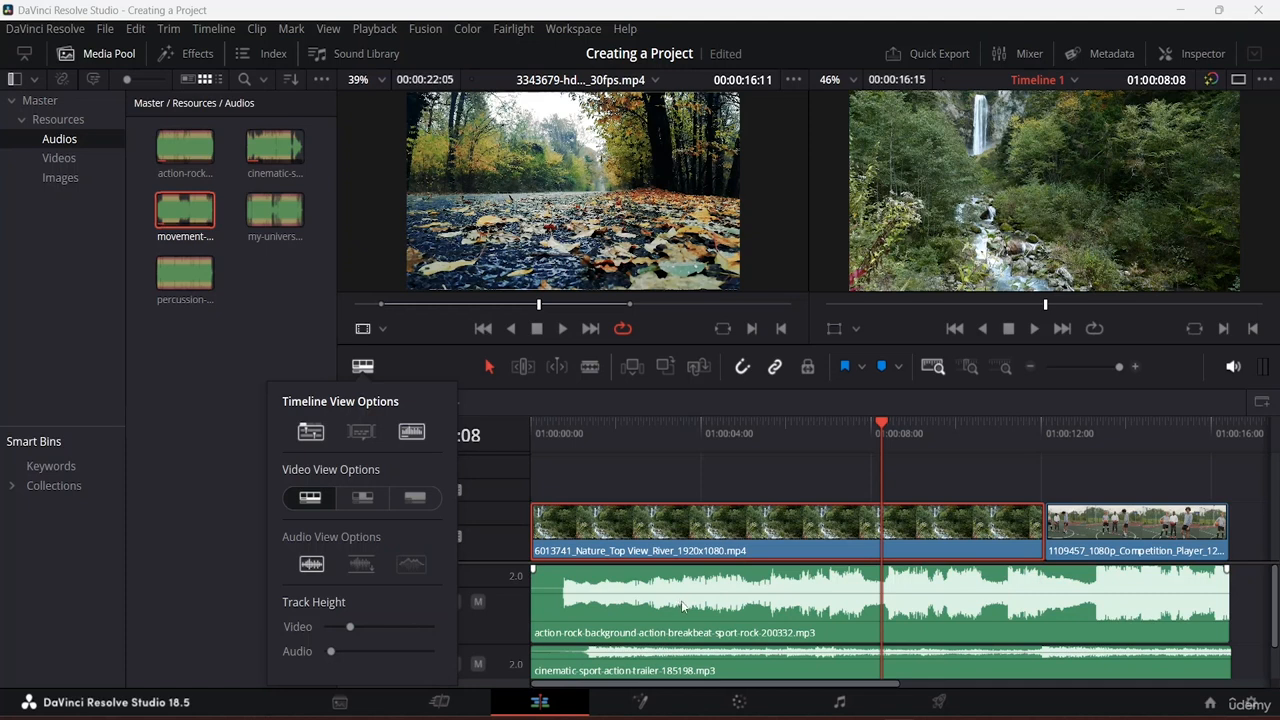
Step: Try the full waveform display for the audio clips in the audio view options, leaving it off
scroll(681, 600, down, 2)
scroll(712, 599, up, 2)
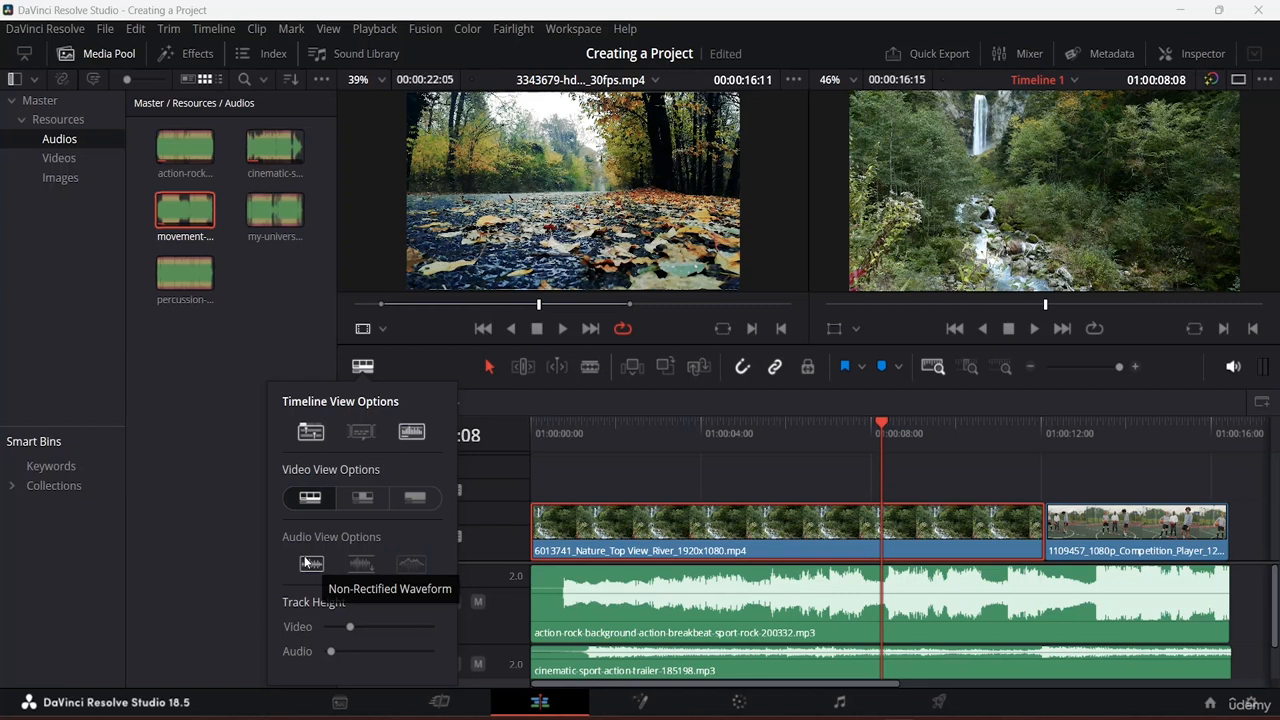
click(361, 564)
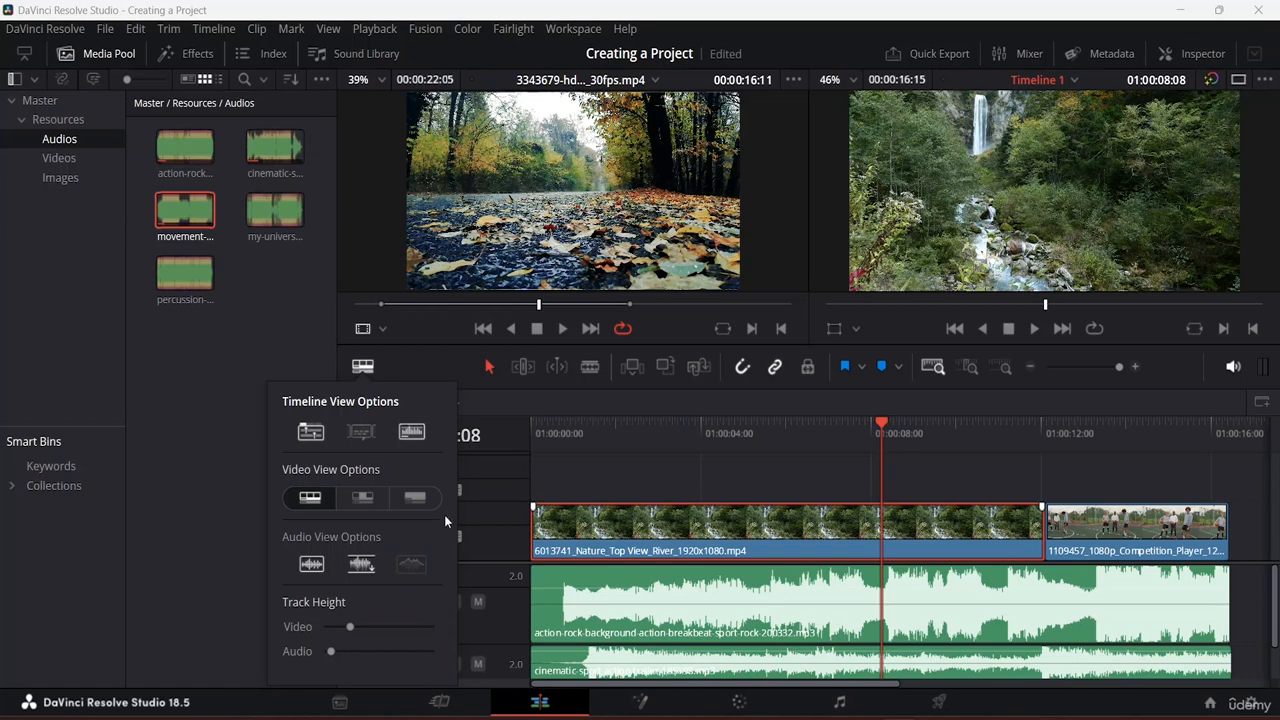
click(364, 567)
click(364, 567)
click(364, 567)
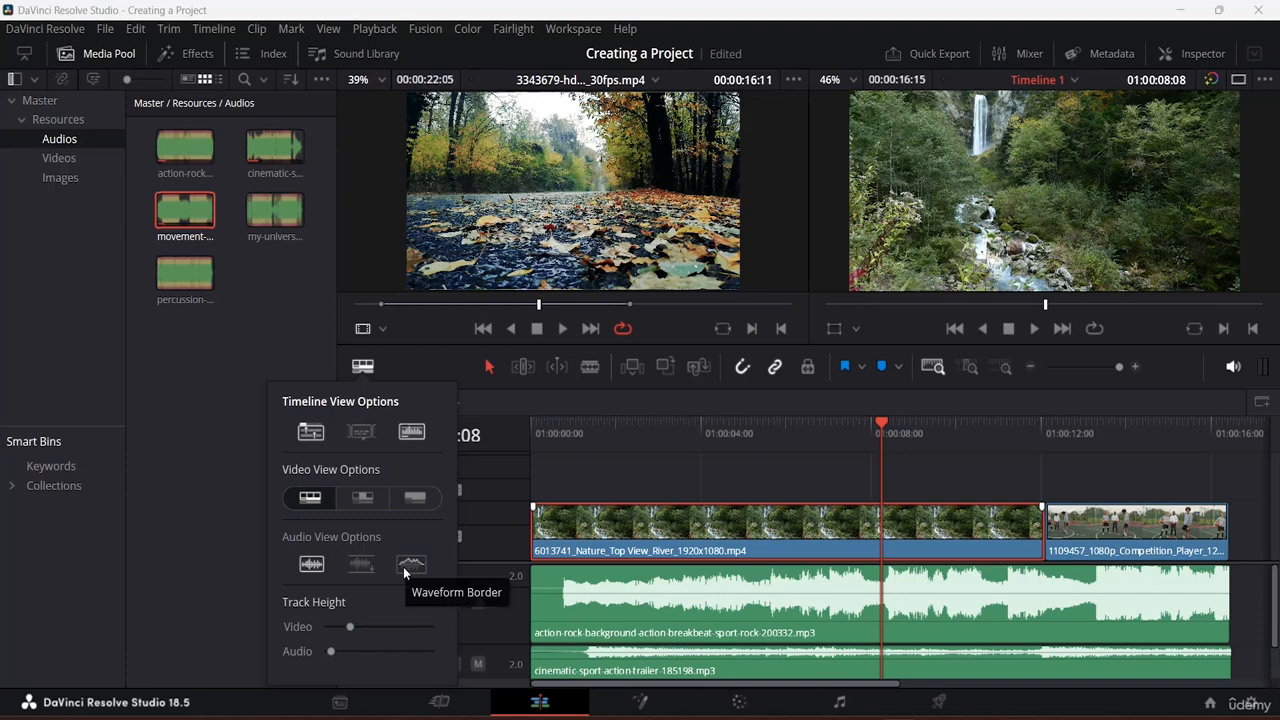
Step: Turn off the non-rectified waveform and enable the waveform border for the audio clips, and select the cinematic clip on A2
click(405, 572)
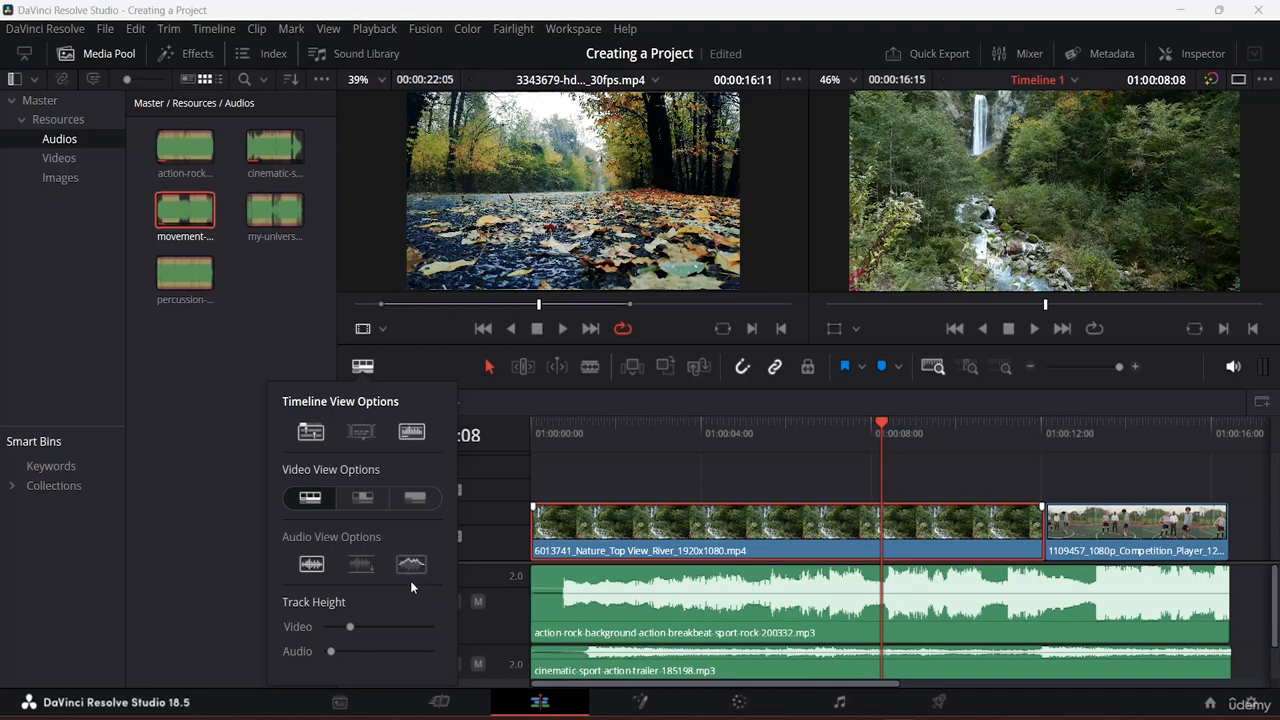
click(642, 588)
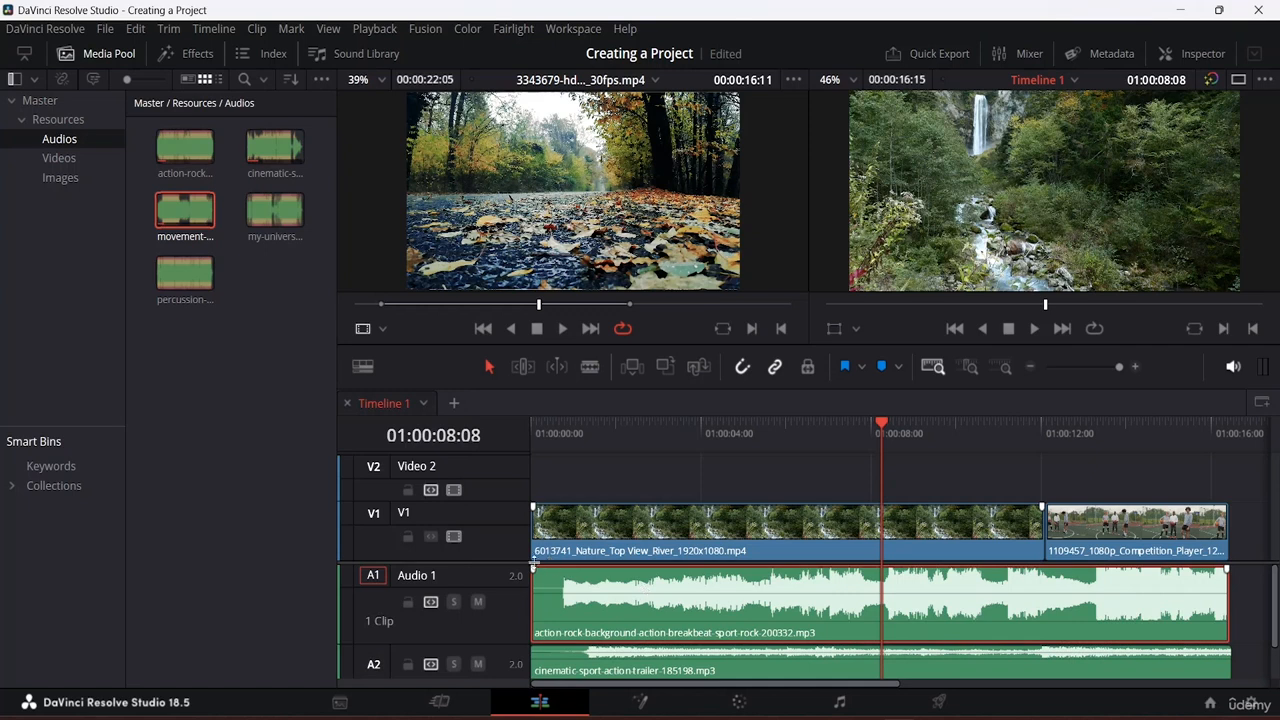
click(363, 367)
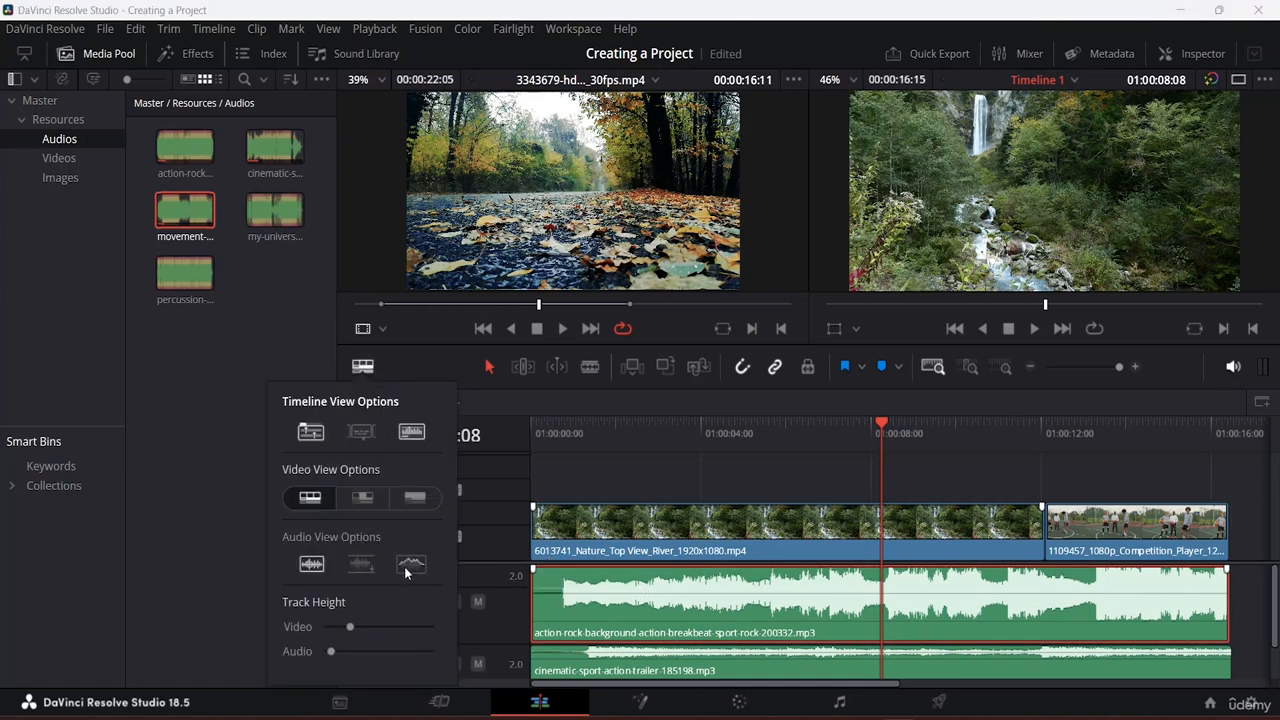
click(316, 566)
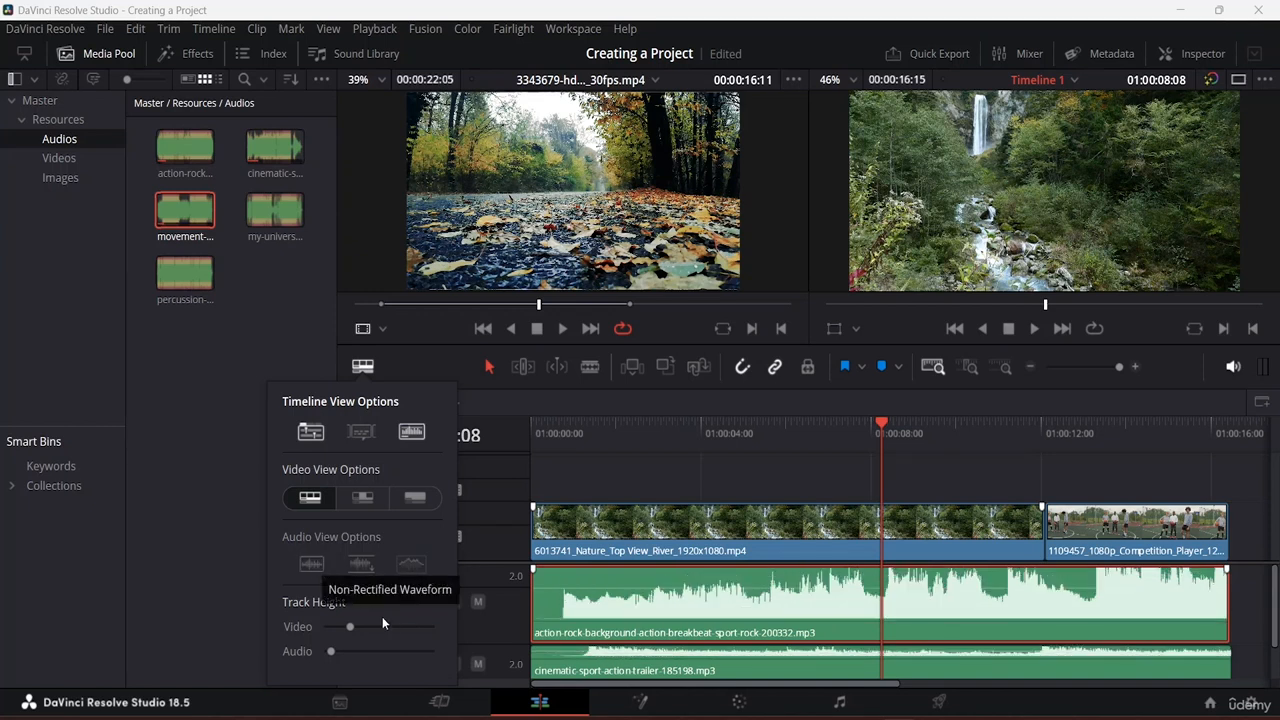
click(420, 567)
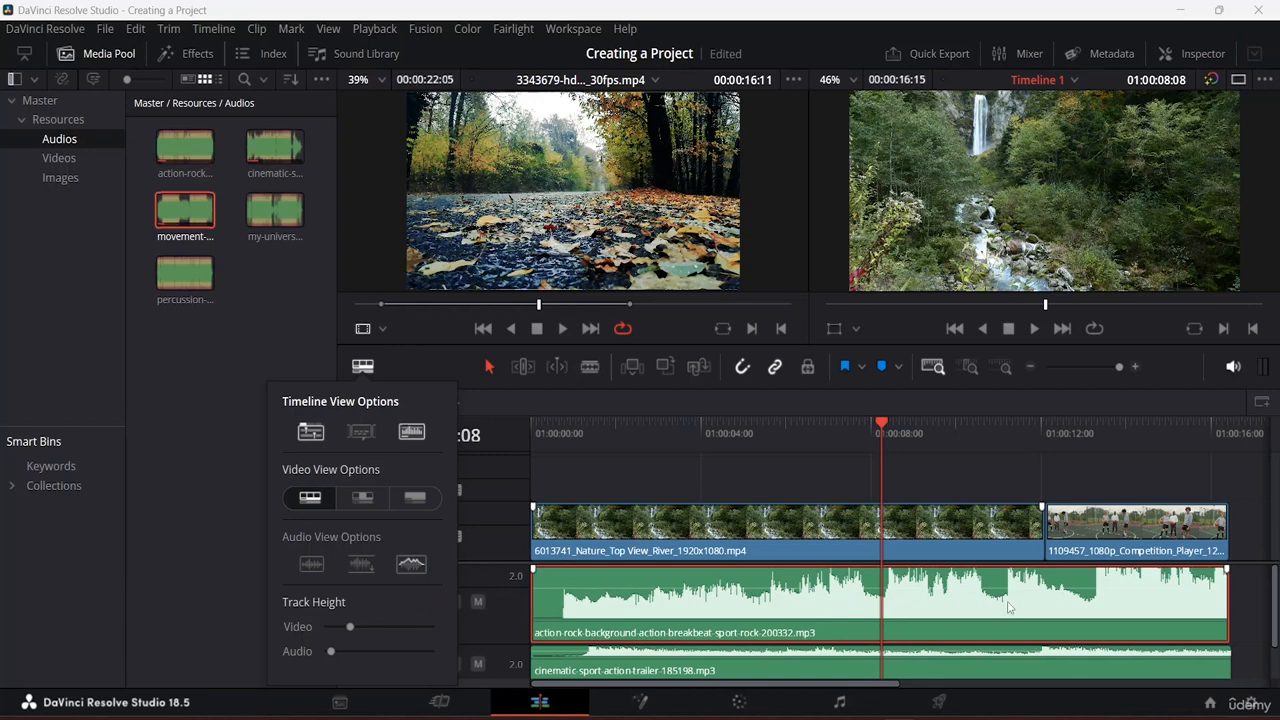
scroll(974, 589, down, 1)
scroll(975, 591, up, 1)
scroll(736, 581, down, 1)
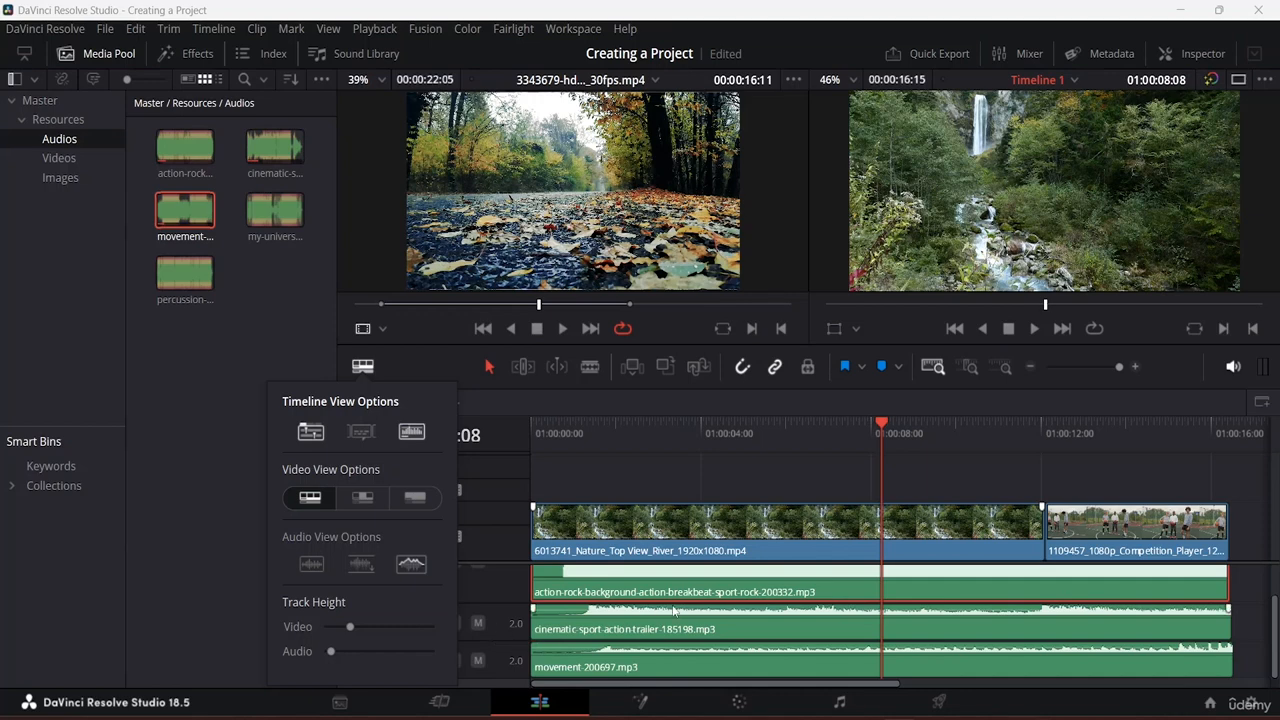
scroll(688, 590, up, 2)
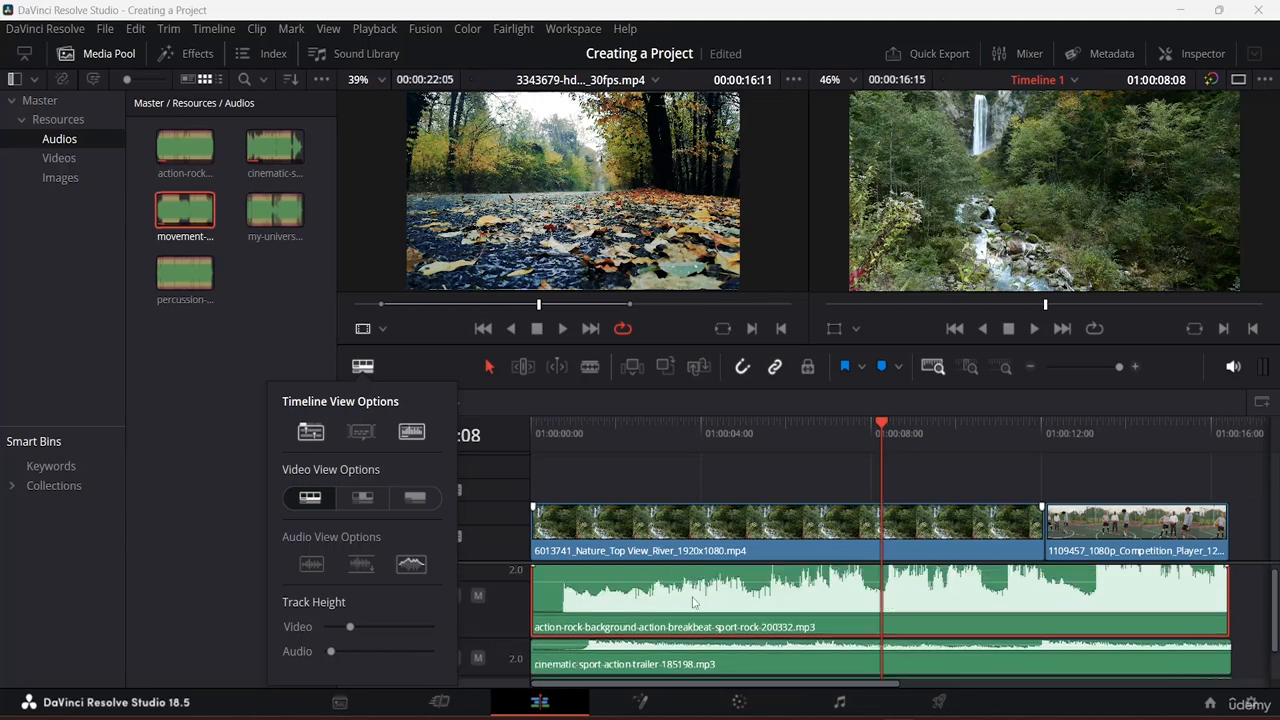
scroll(692, 602, down, 2)
click(654, 637)
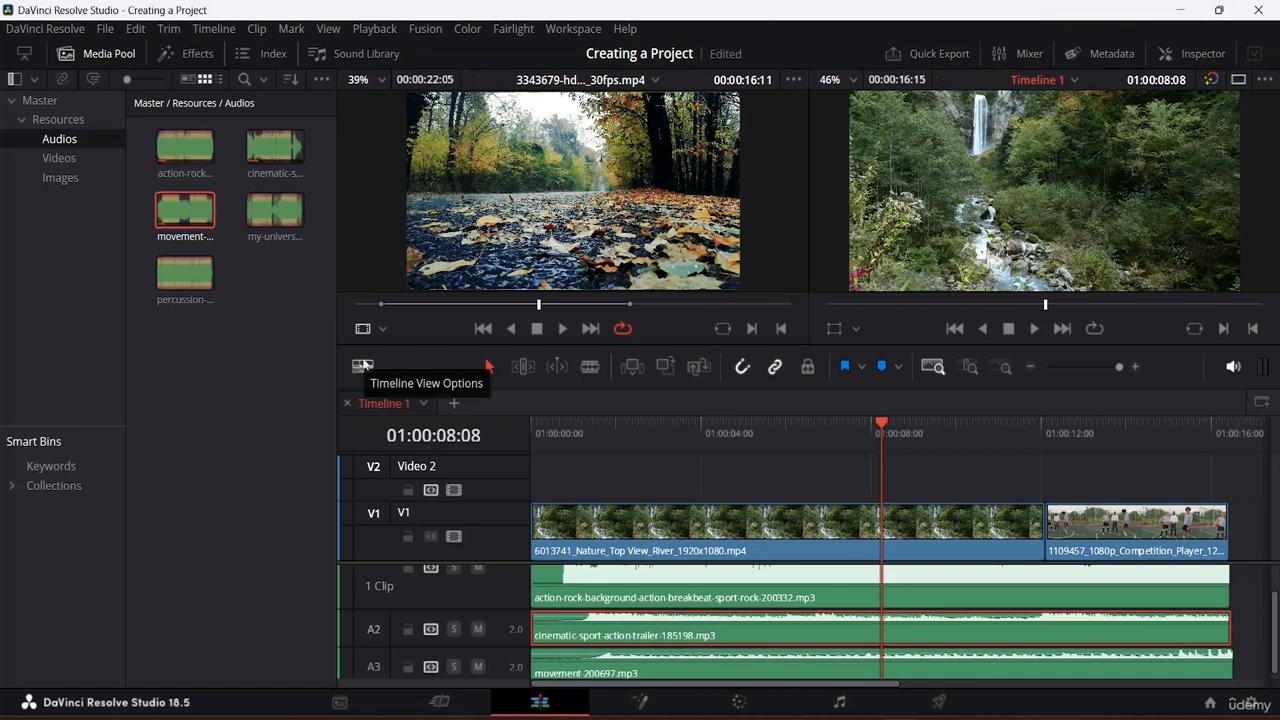
Step: Increase the overall audio track height to about the middle of its range in the timeline view options
click(362, 368)
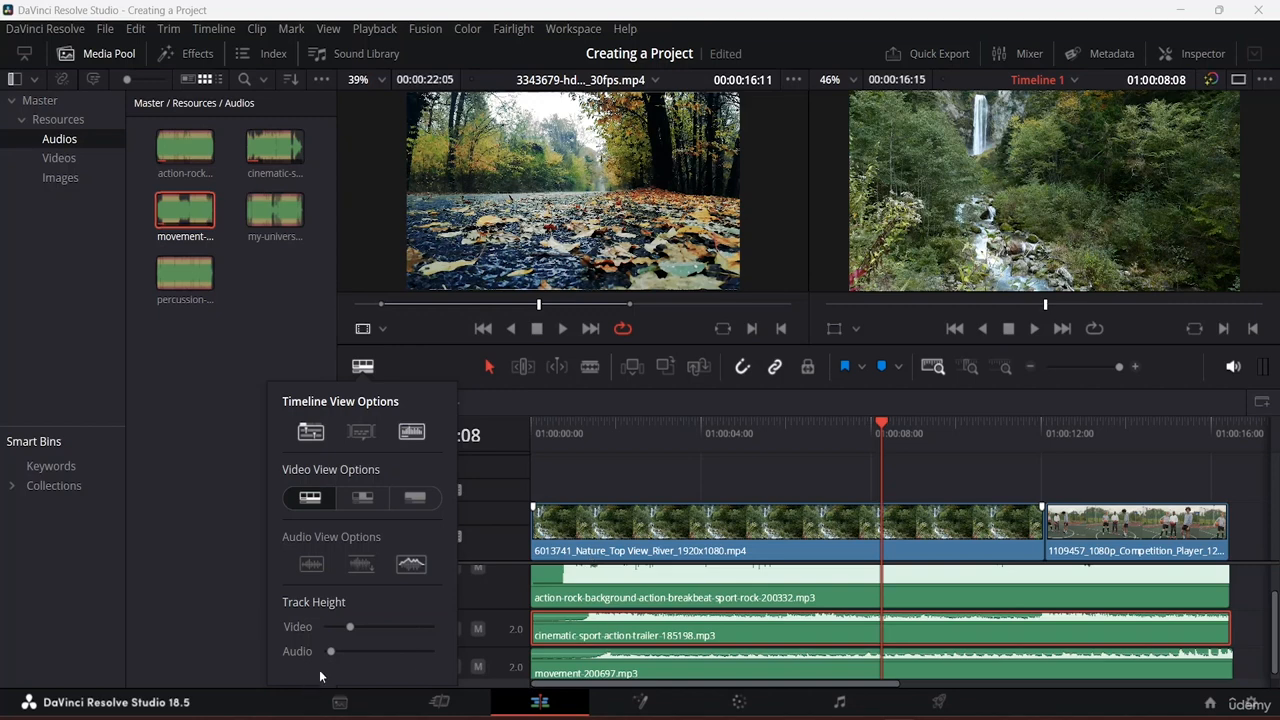
drag(333, 654, 381, 655)
scroll(934, 600, down, 3)
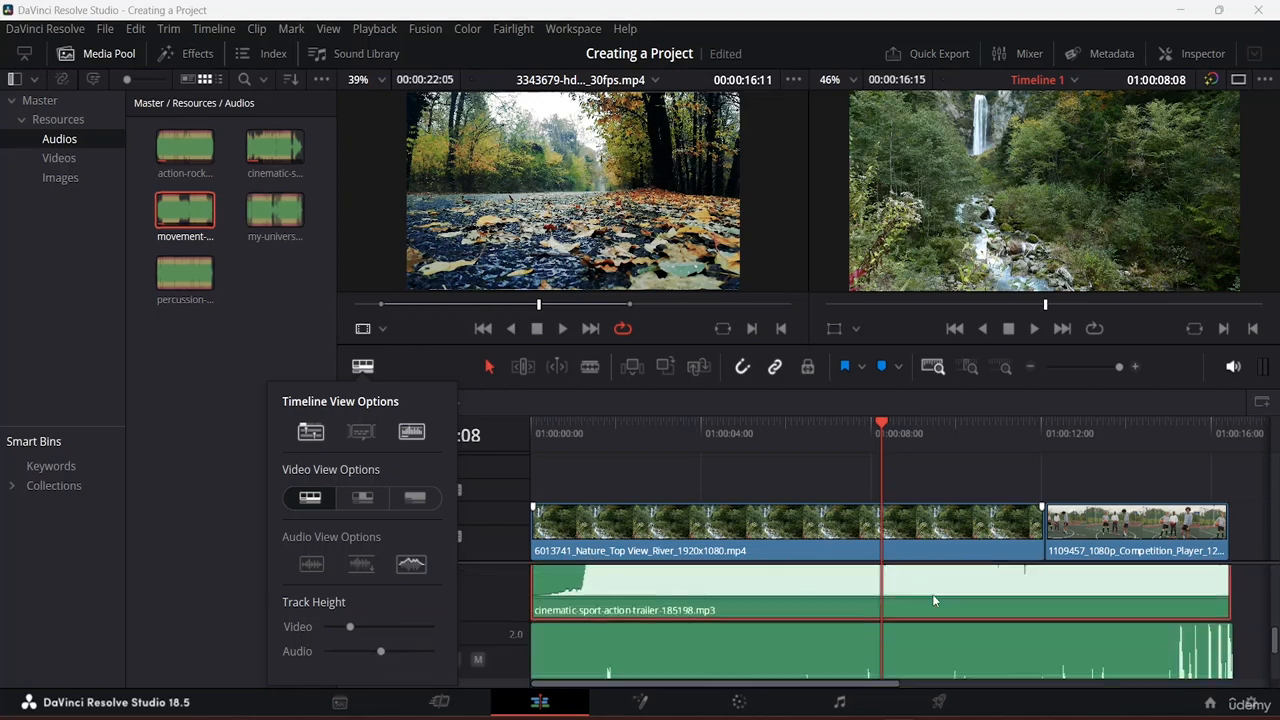
scroll(932, 590, down, 1)
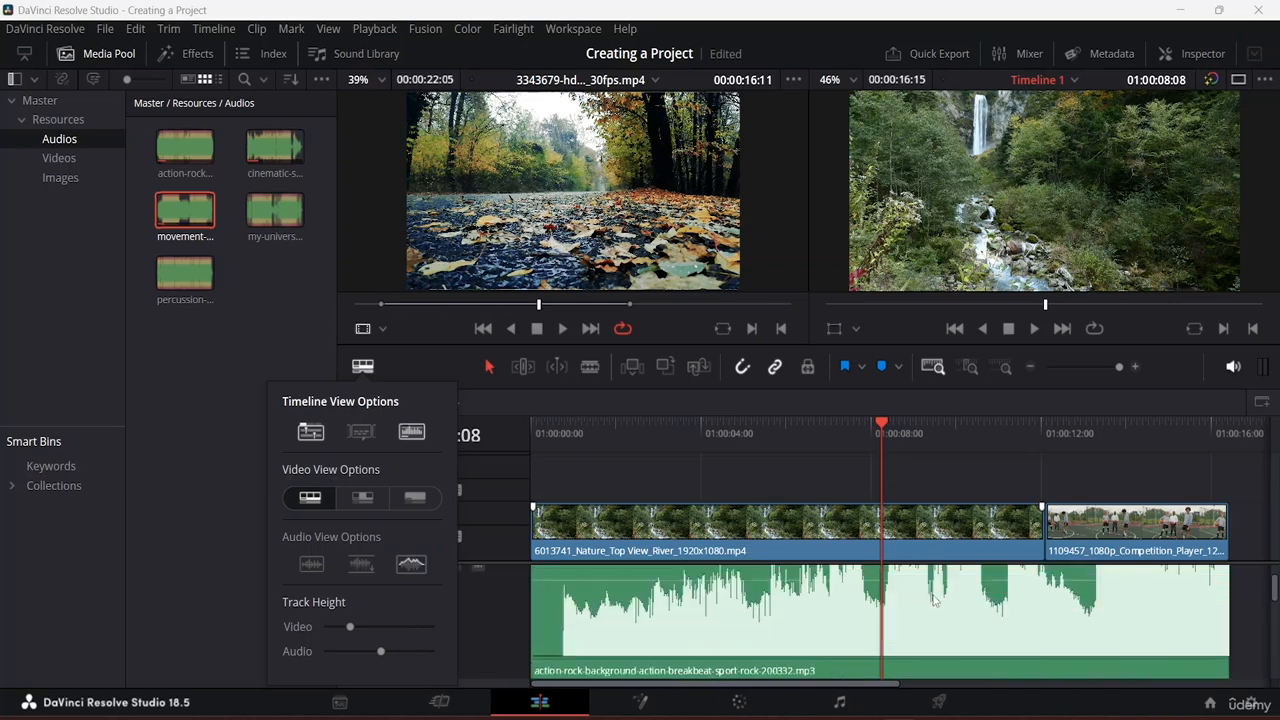
scroll(934, 596, up, 2)
scroll(934, 597, down, 5)
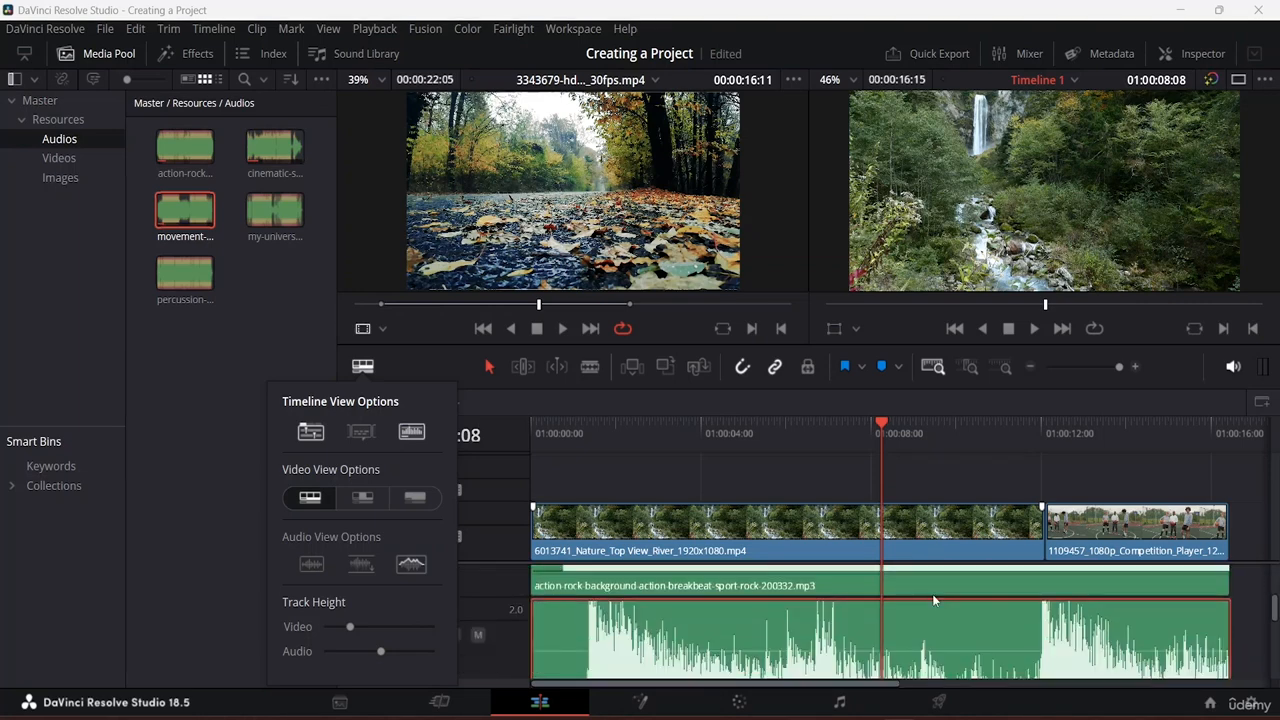
scroll(932, 594, up, 4)
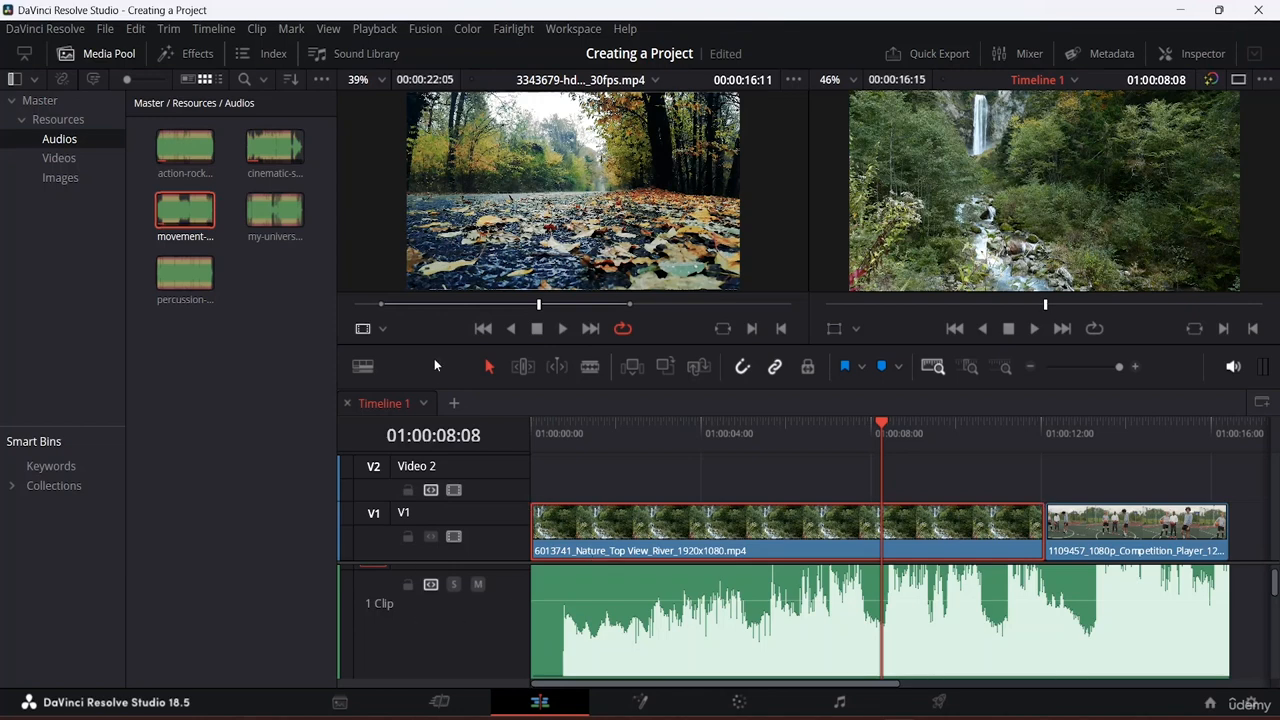
Step: Increase the overall video track height to slightly past the middle of its range in the timeline view options
click(363, 368)
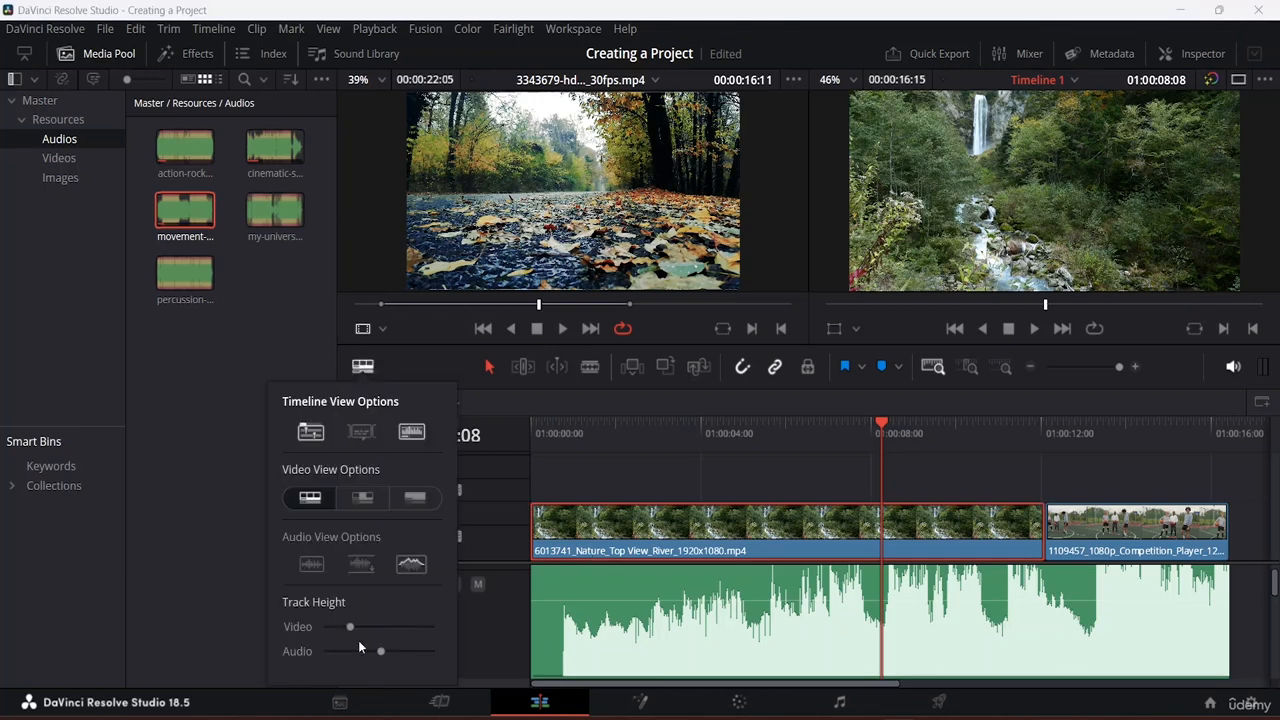
drag(350, 626, 389, 604)
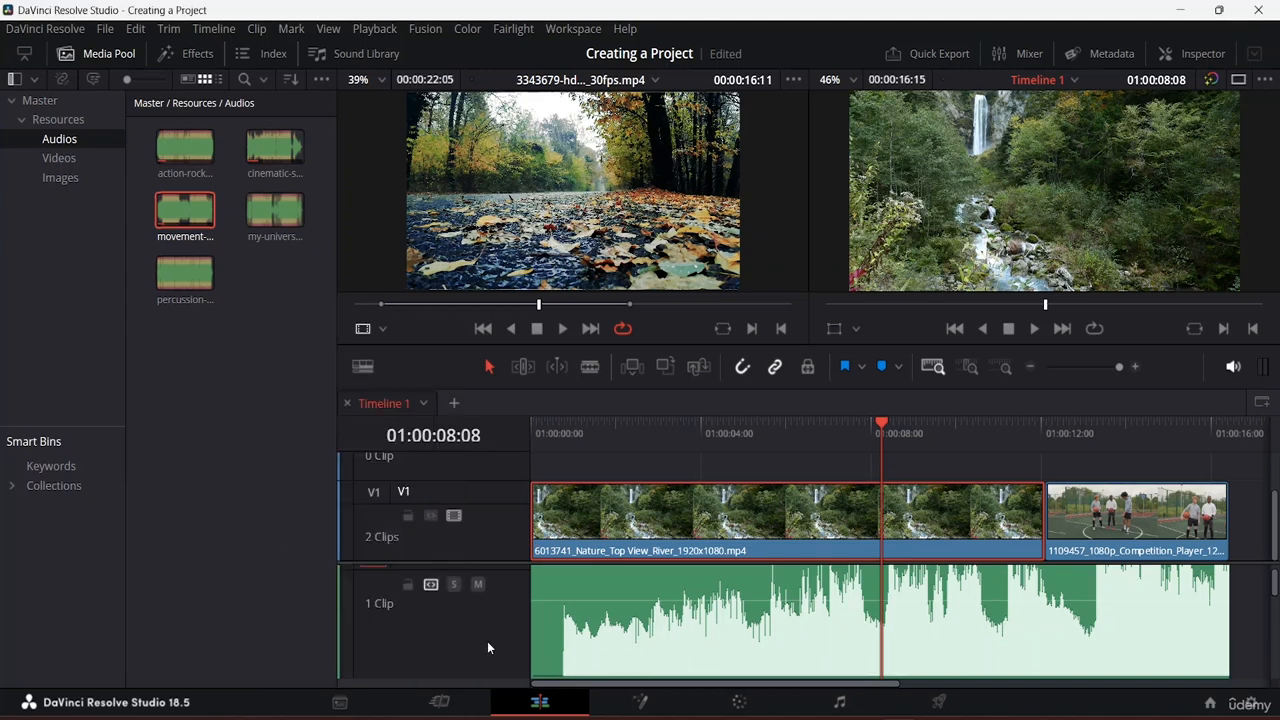
scroll(475, 542, up, 2)
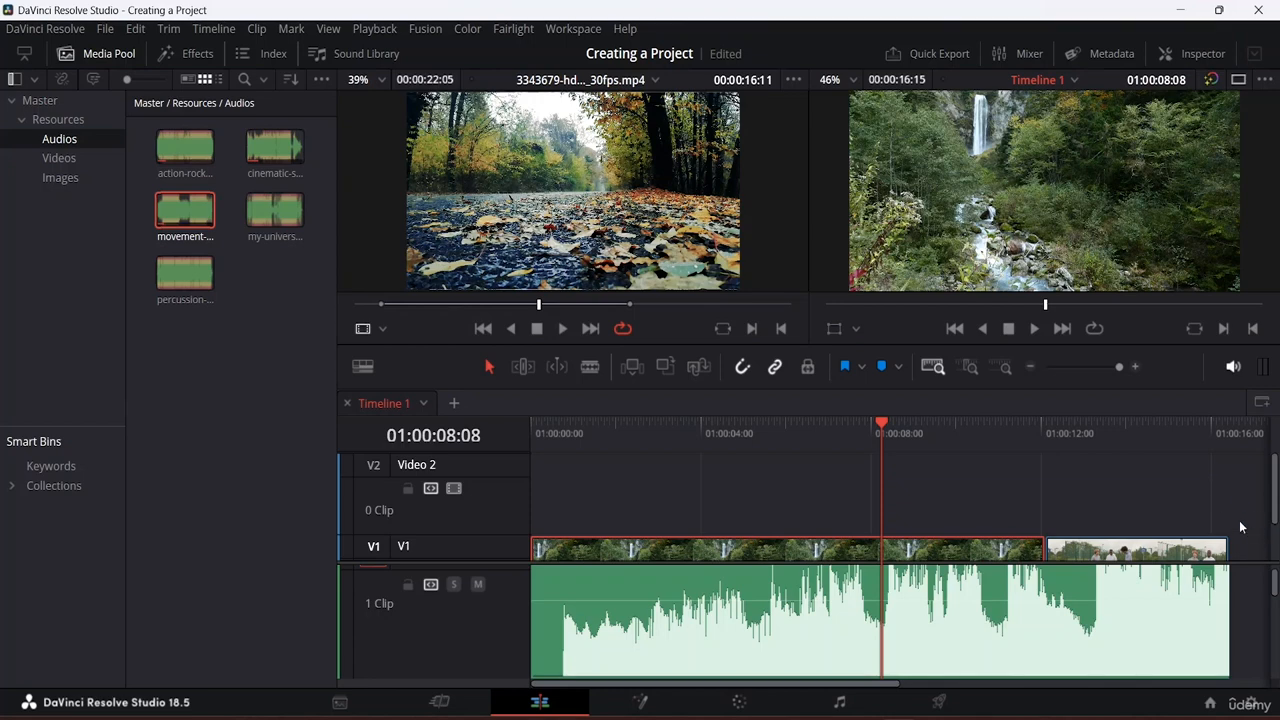
Step: Select all video and audio clips and delete them from Timeline 1
drag(1234, 497, 583, 672)
key(Delete)
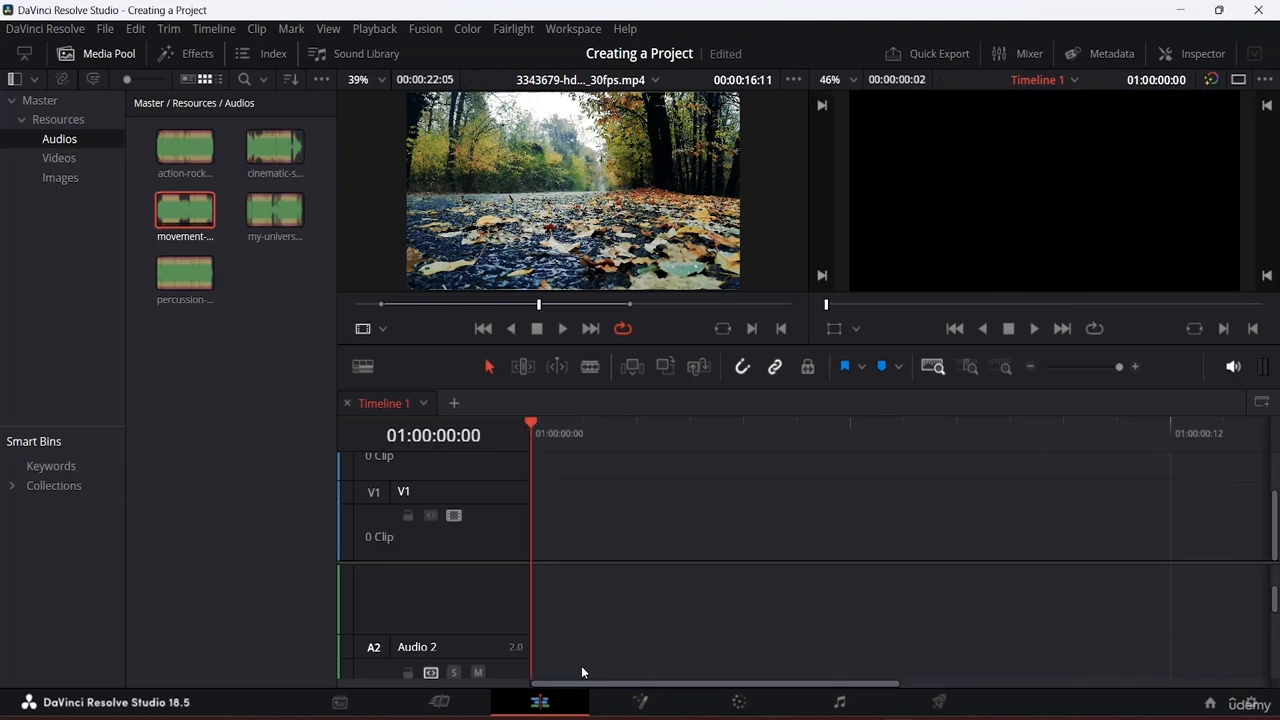
scroll(718, 535, up, 1)
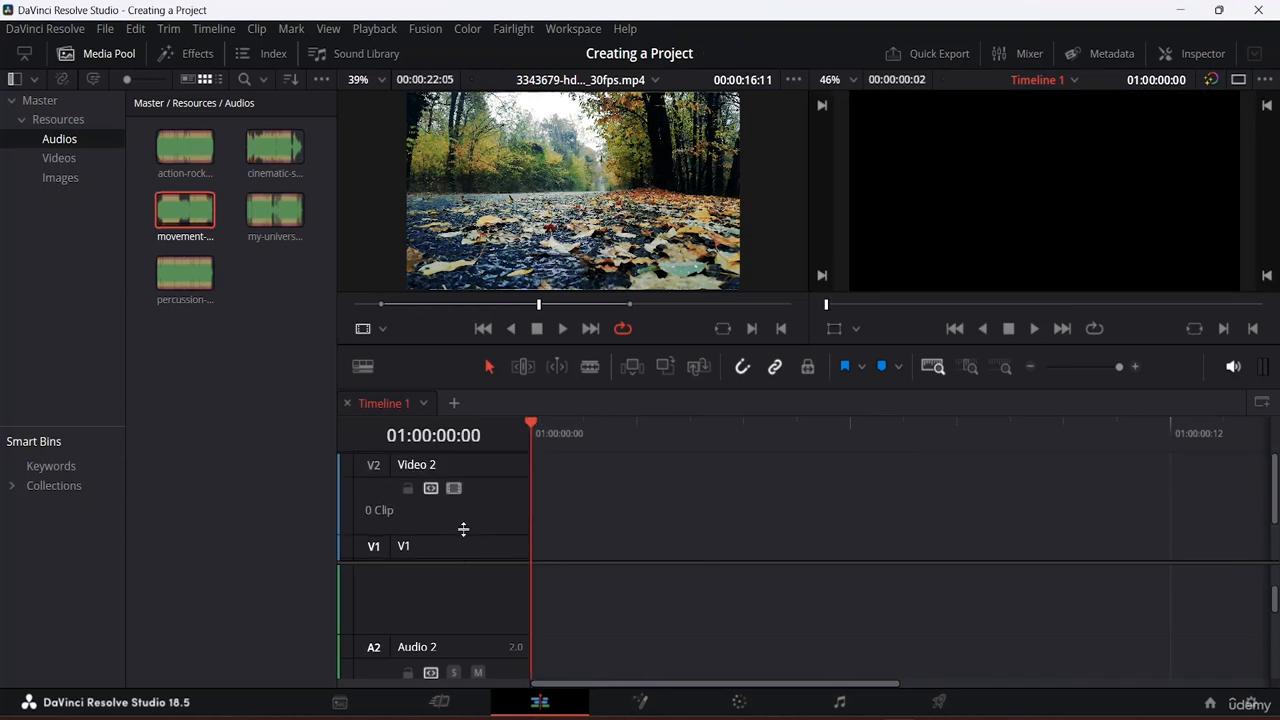
double_click(452, 463)
key(Tab)
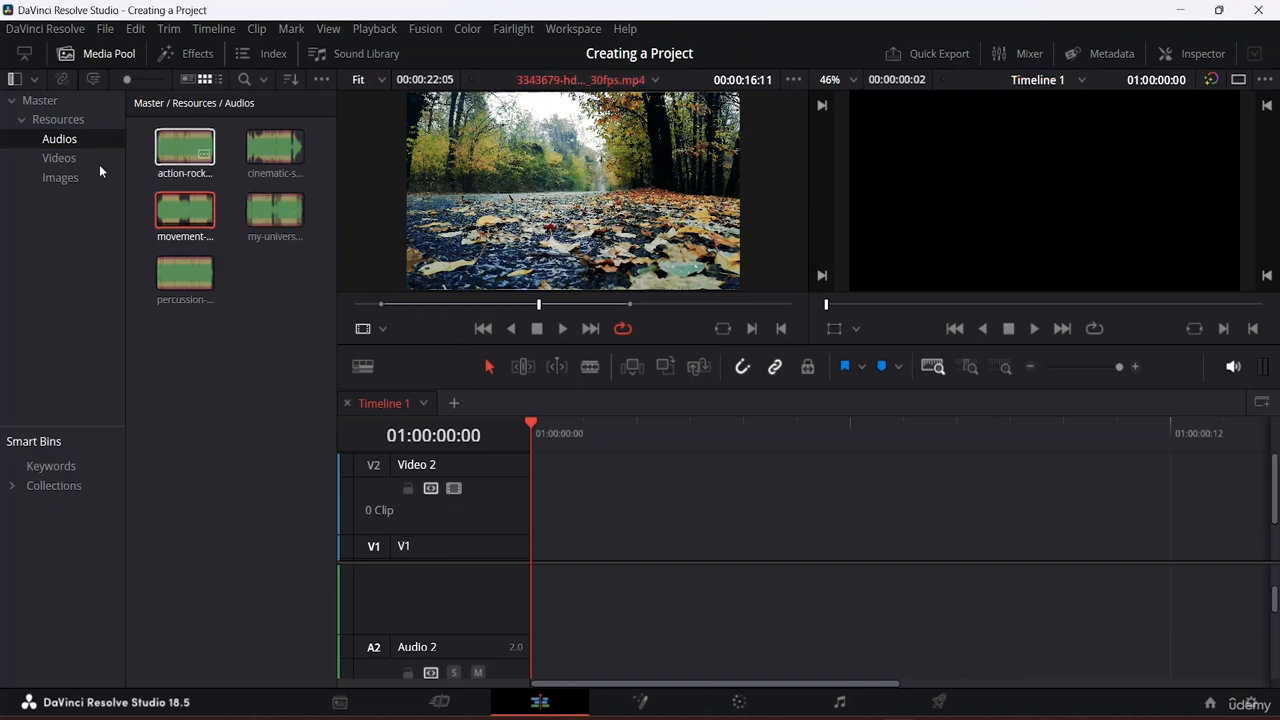
Step: Place the gift-framed blackboard image from the Images bin at the start of V1
click(68, 158)
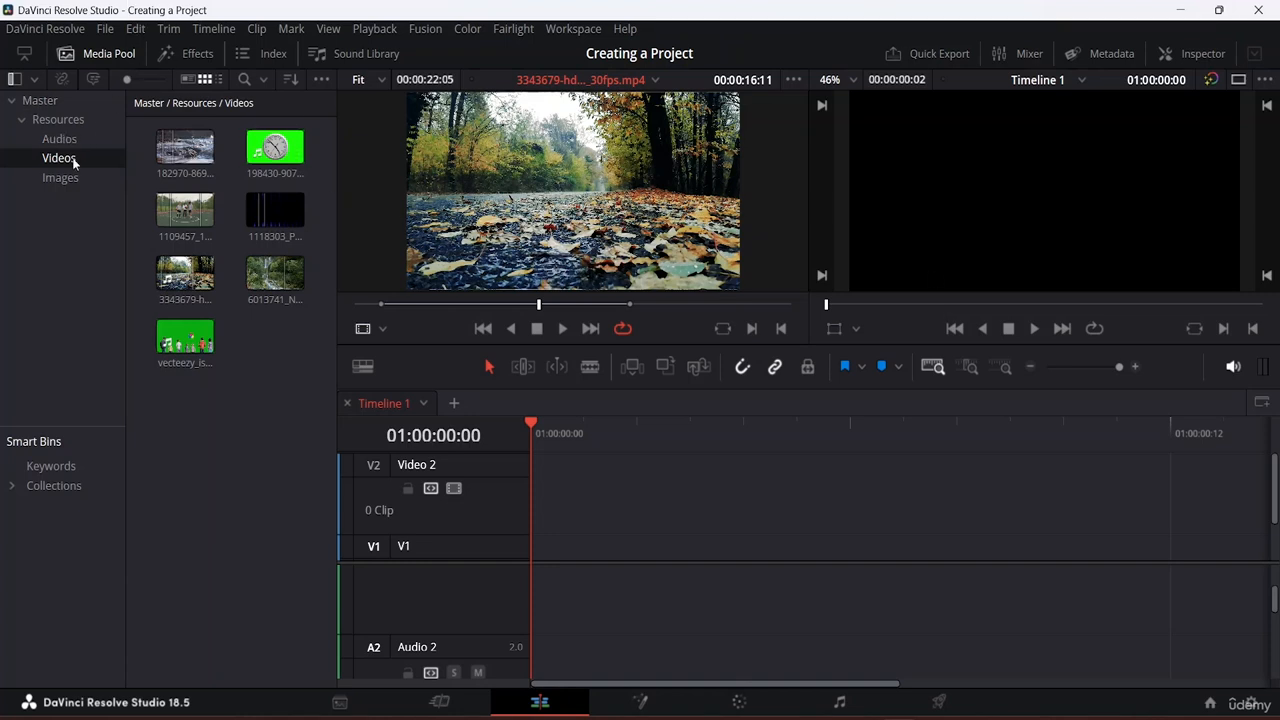
click(57, 178)
drag(185, 150, 558, 554)
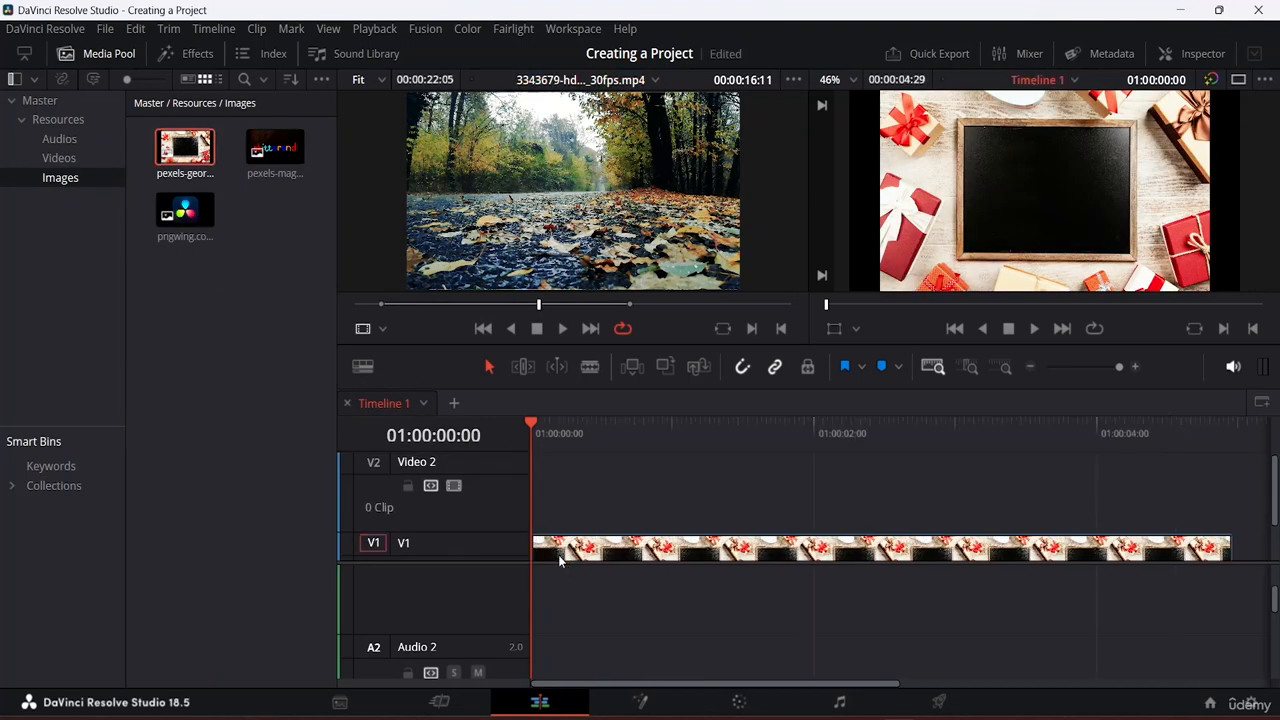
Step: Play the timeline briefly to preview the image clip, and pause partway through it
click(781, 460)
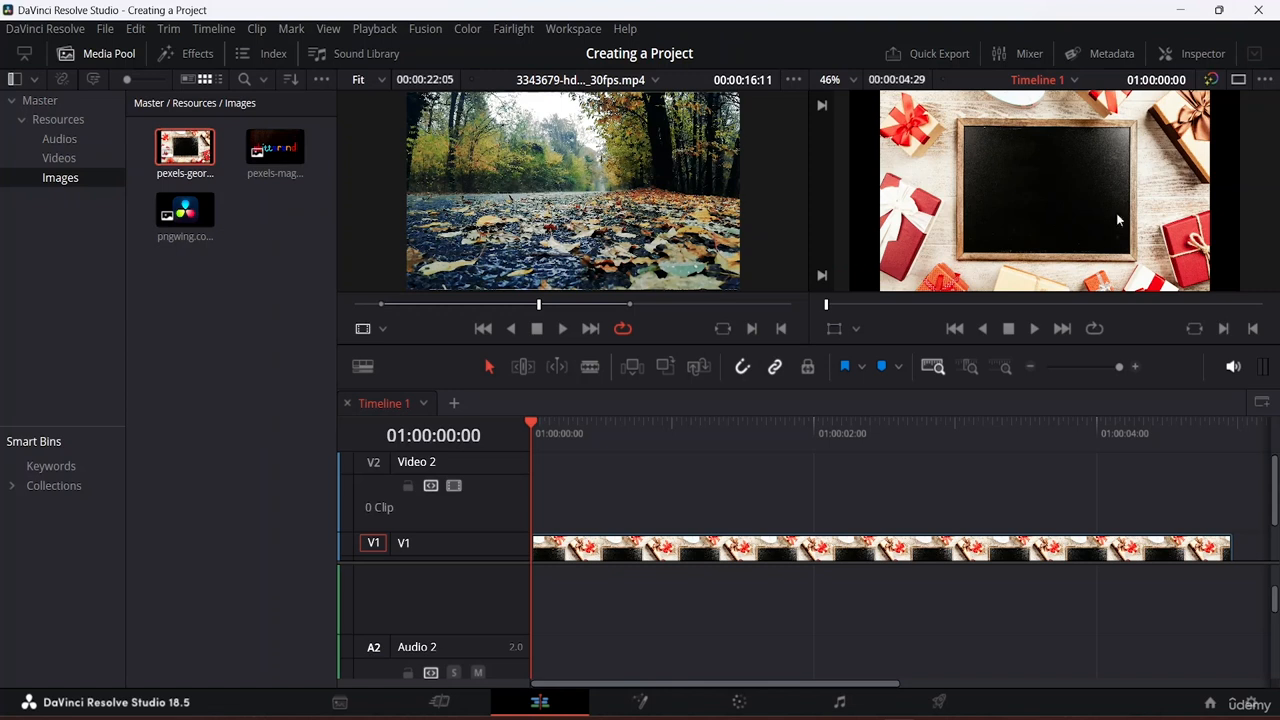
key(space)
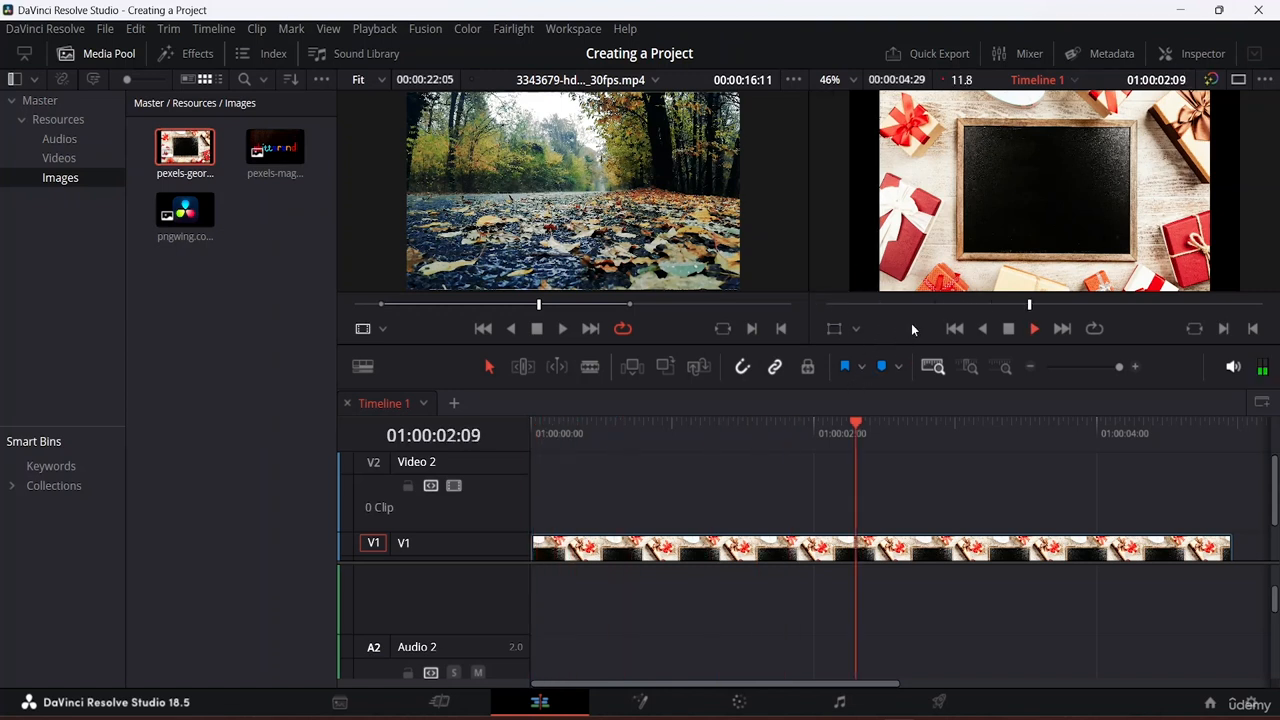
key(space)
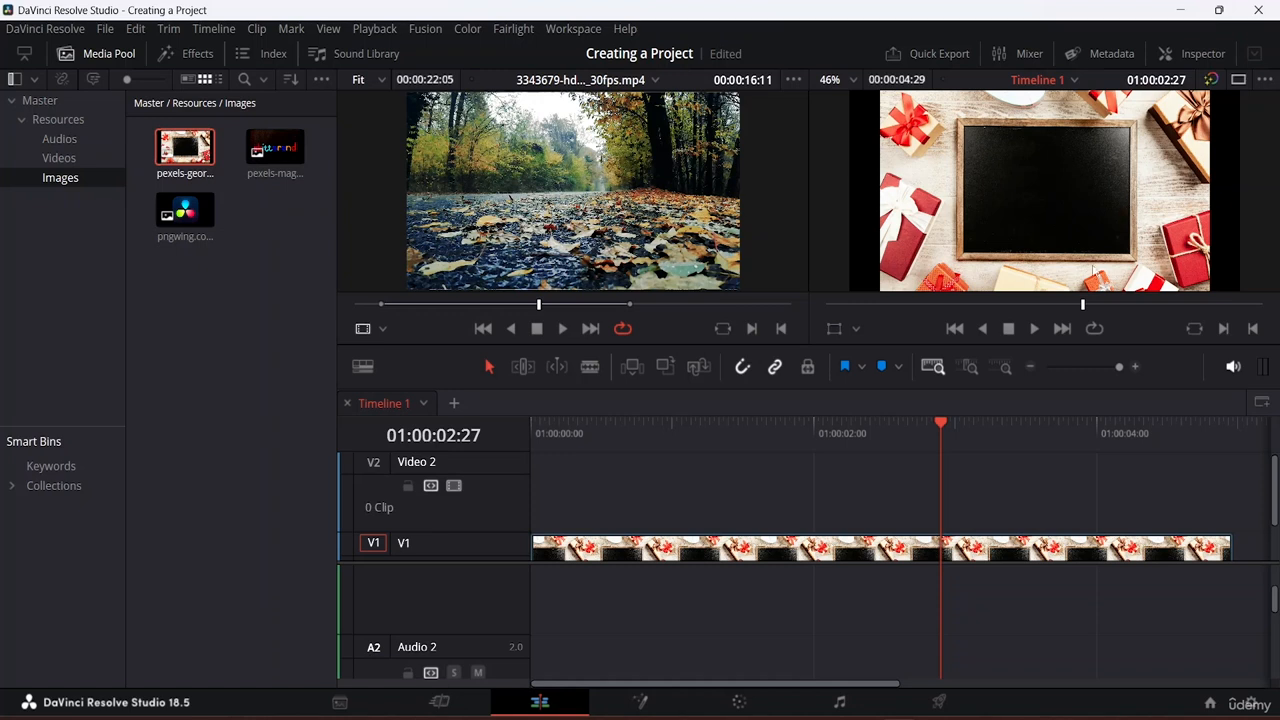
Step: Add the 1109457 competition player clip from the Videos bin at the timeline start and move it up to V2
click(45, 157)
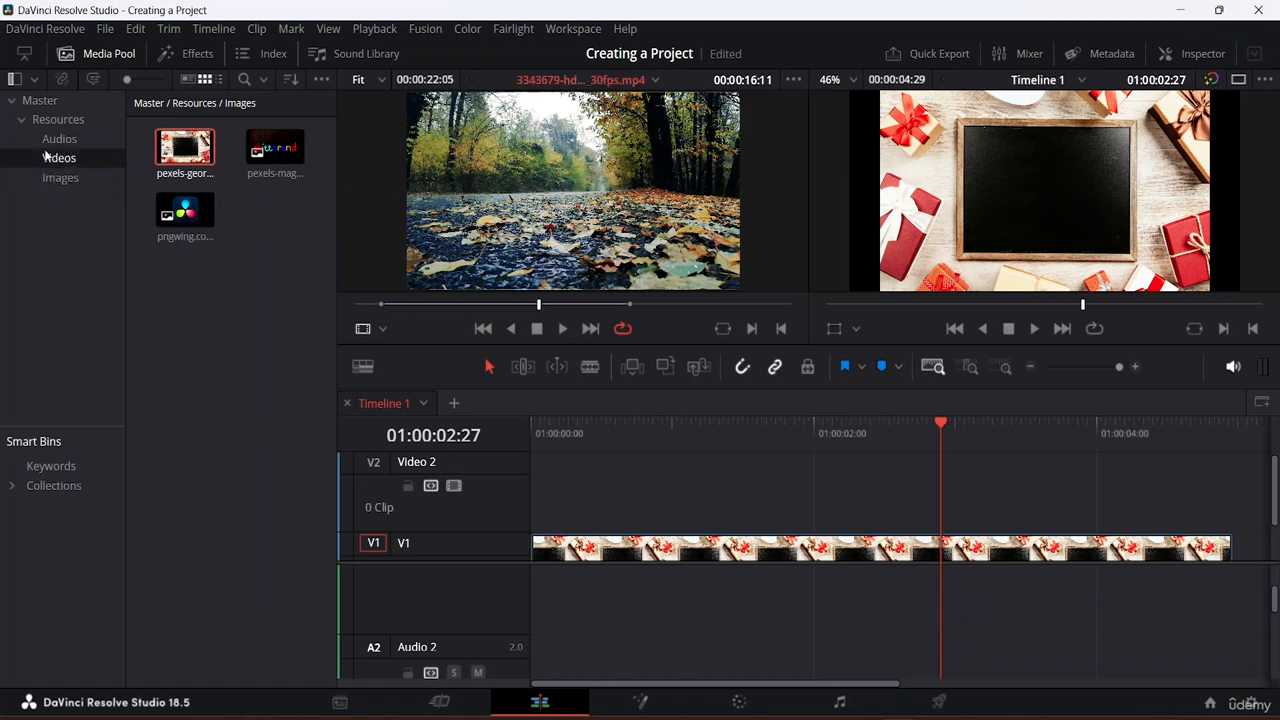
click(186, 212)
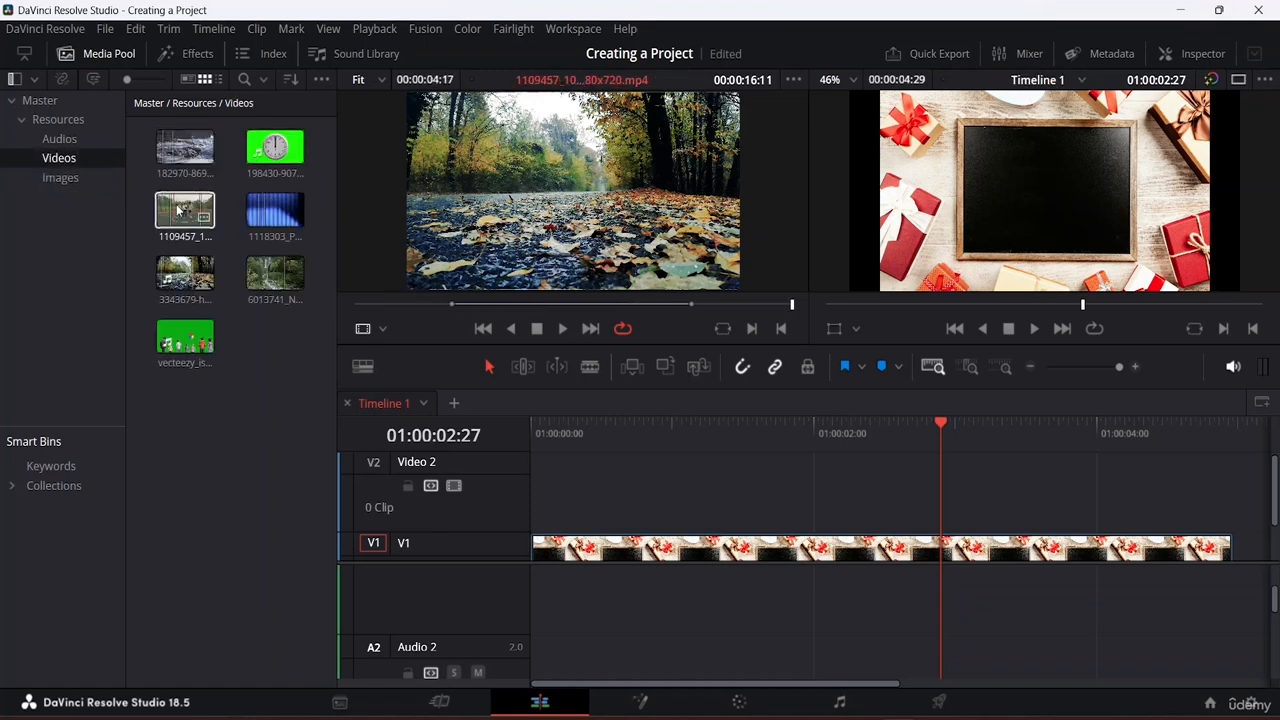
drag(186, 212, 534, 543)
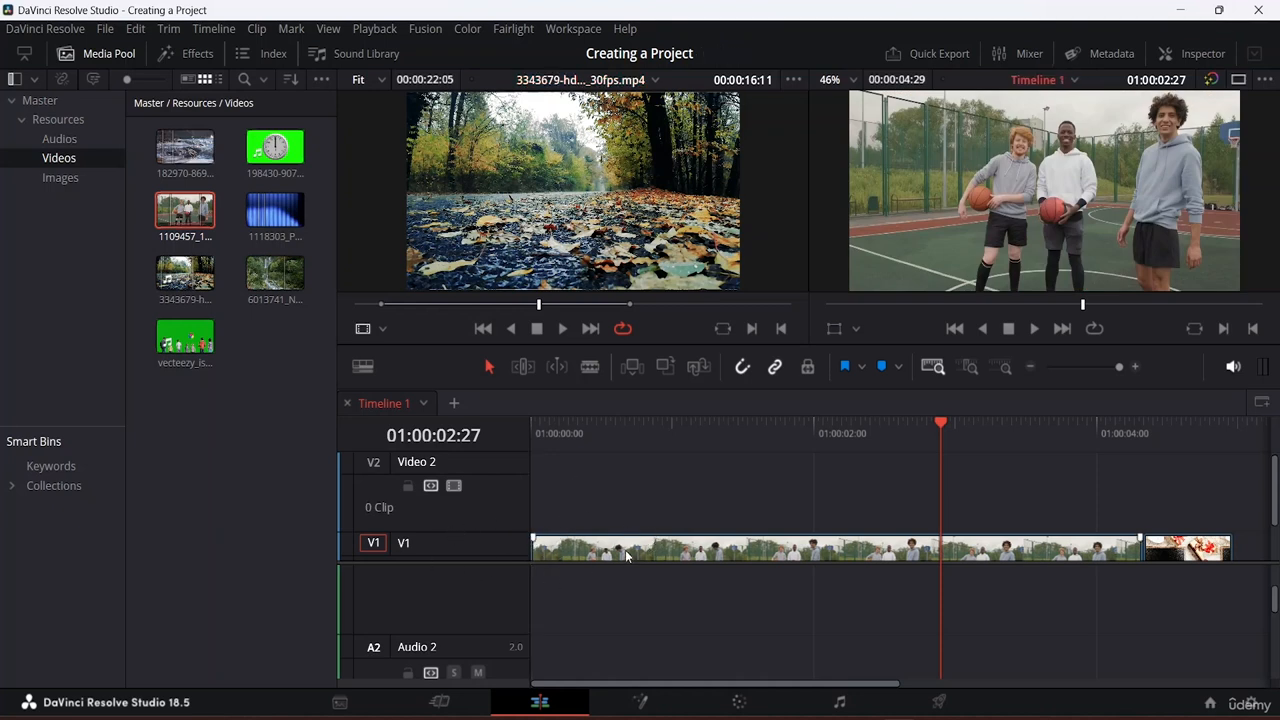
drag(636, 550, 633, 490)
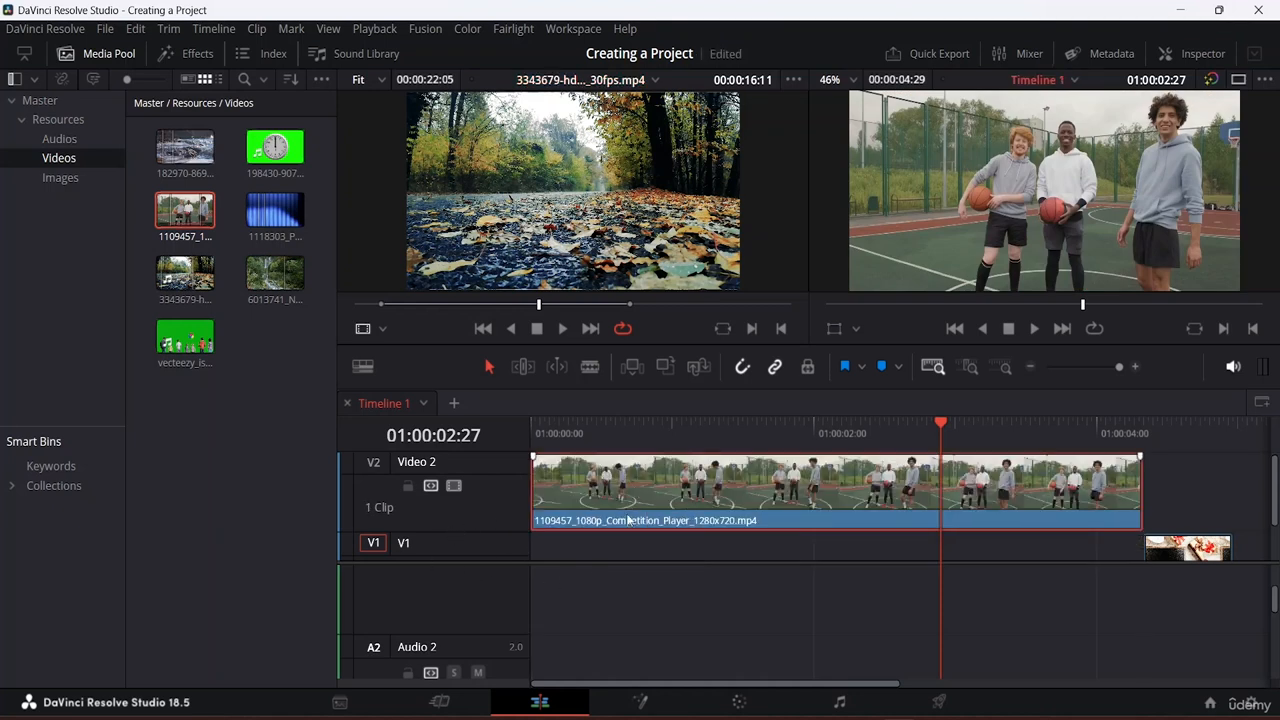
Step: Move the remaining image clip to the start of V1 and extend it to match the end of the V2 clip
scroll(850, 595, down, 1)
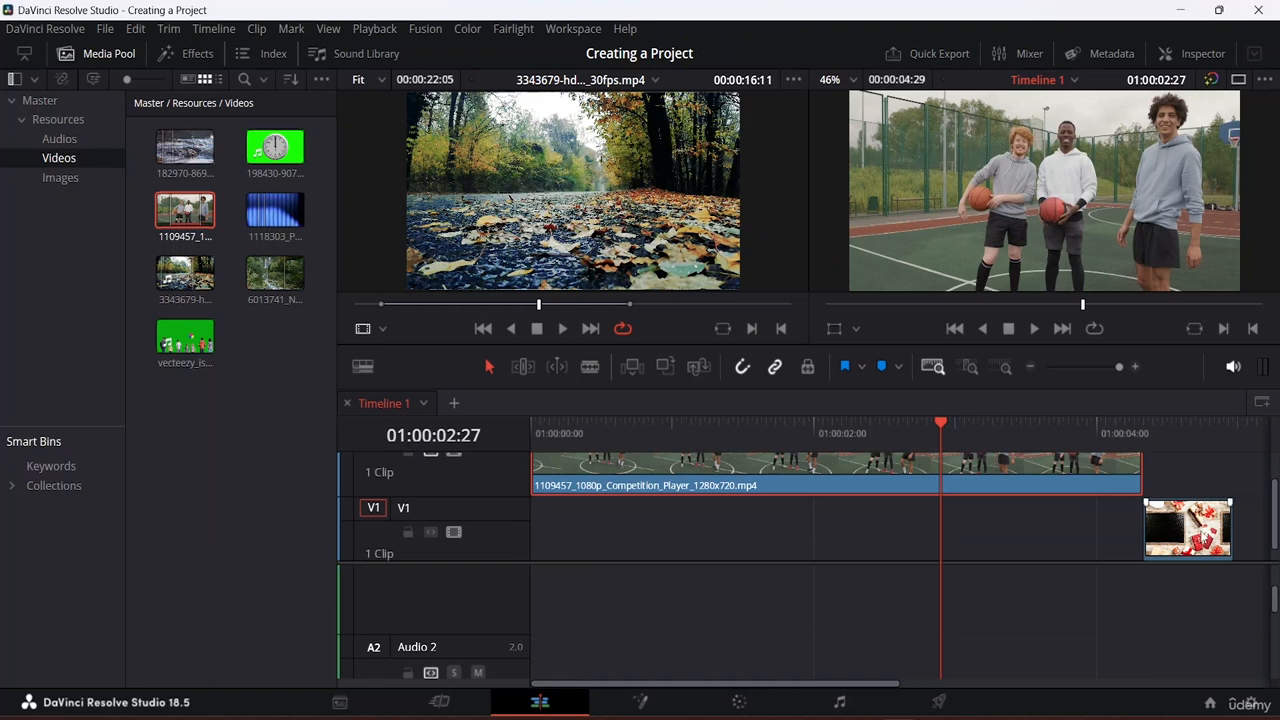
drag(1165, 540, 520, 545)
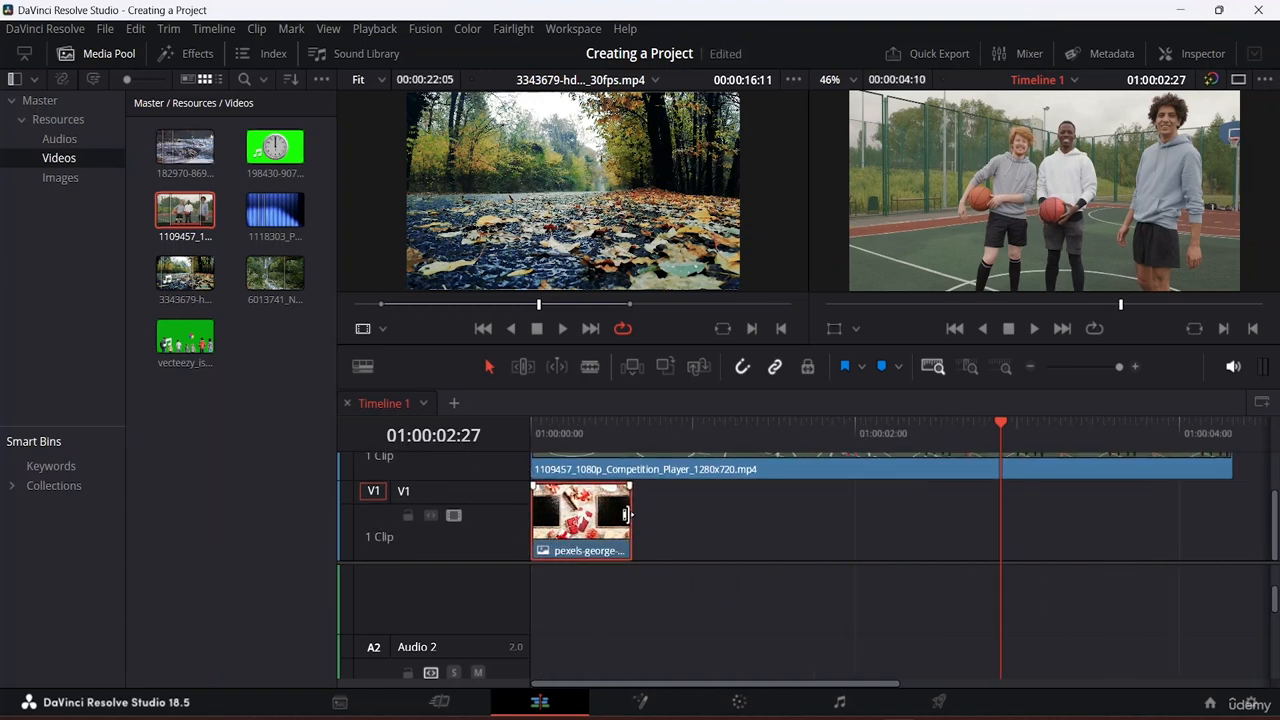
drag(636, 518, 1239, 573)
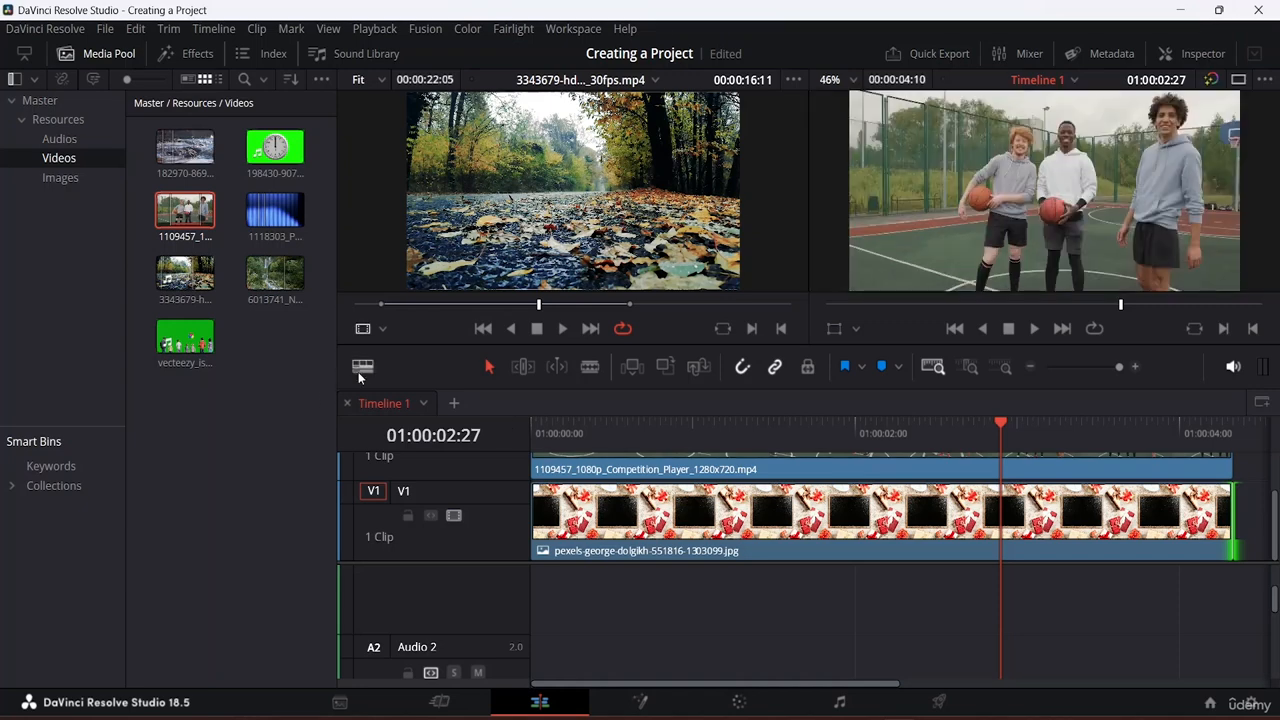
Step: Reduce the video track height in the timeline view options so both V1 and V2 are fully in view
click(362, 367)
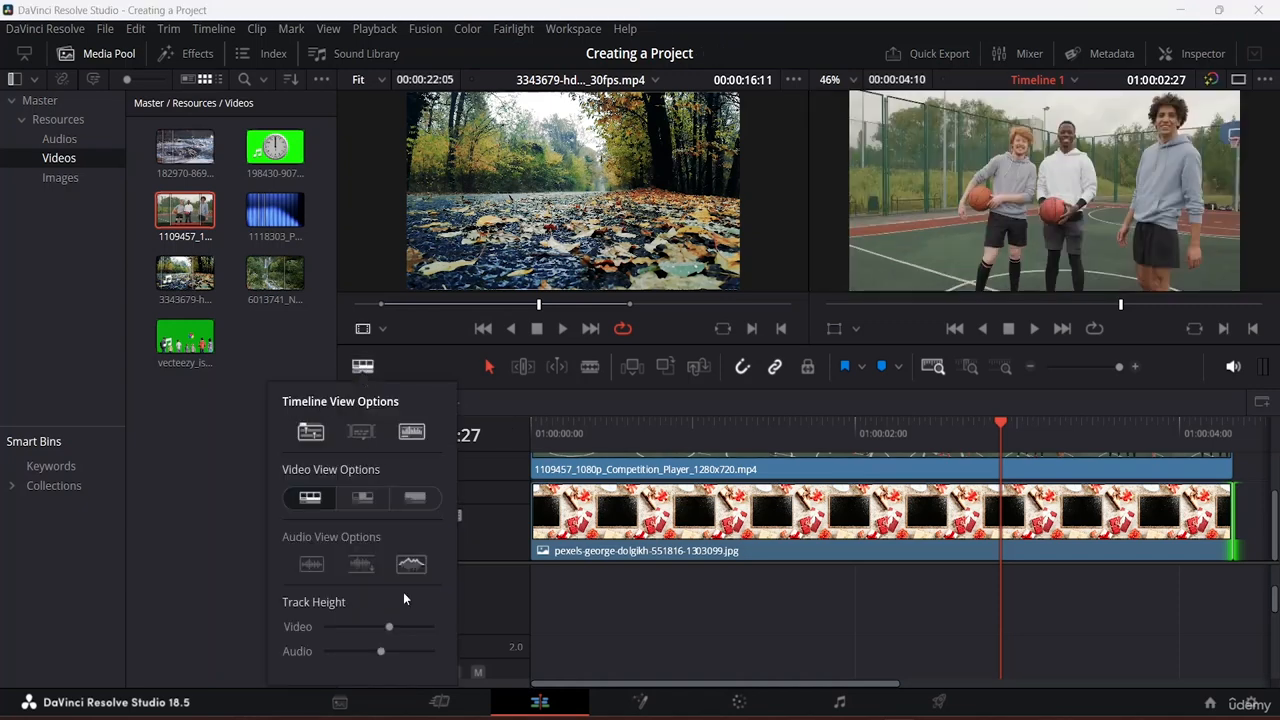
drag(386, 622, 352, 625)
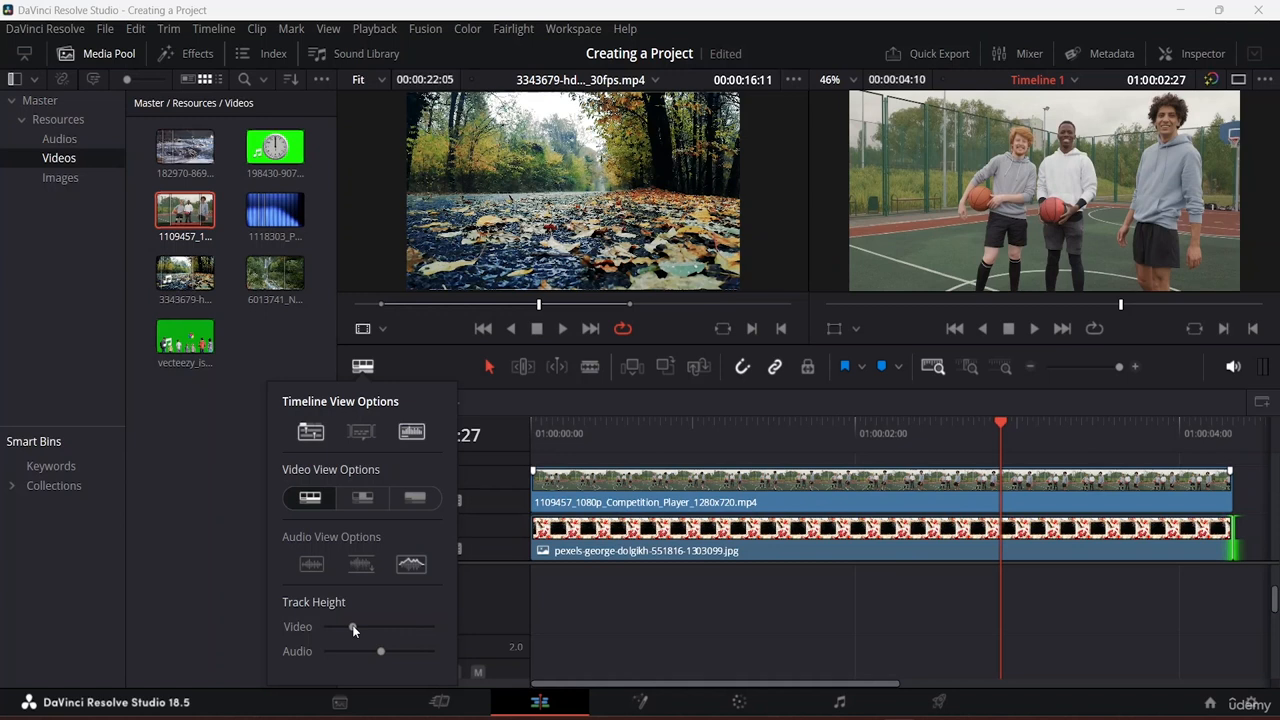
click(672, 578)
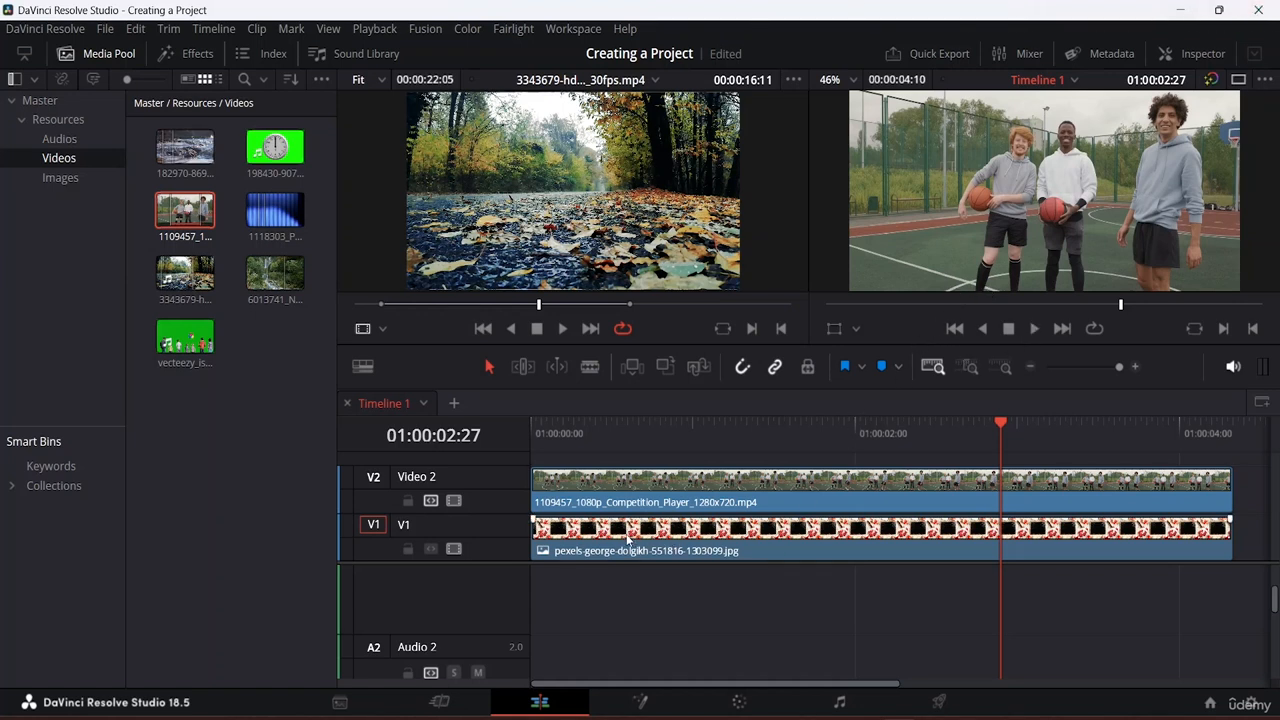
Step: Open the Inspector for the competition player clip on V2, with the display in single-viewer mode
click(672, 540)
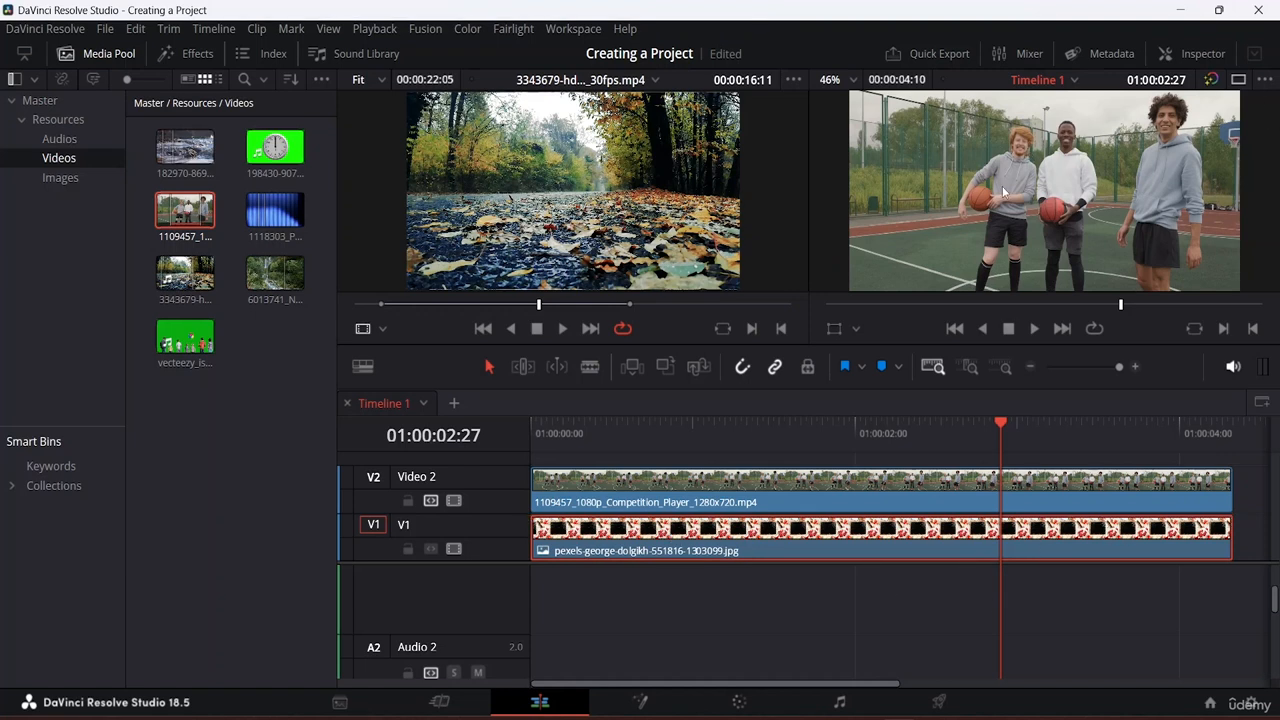
click(680, 480)
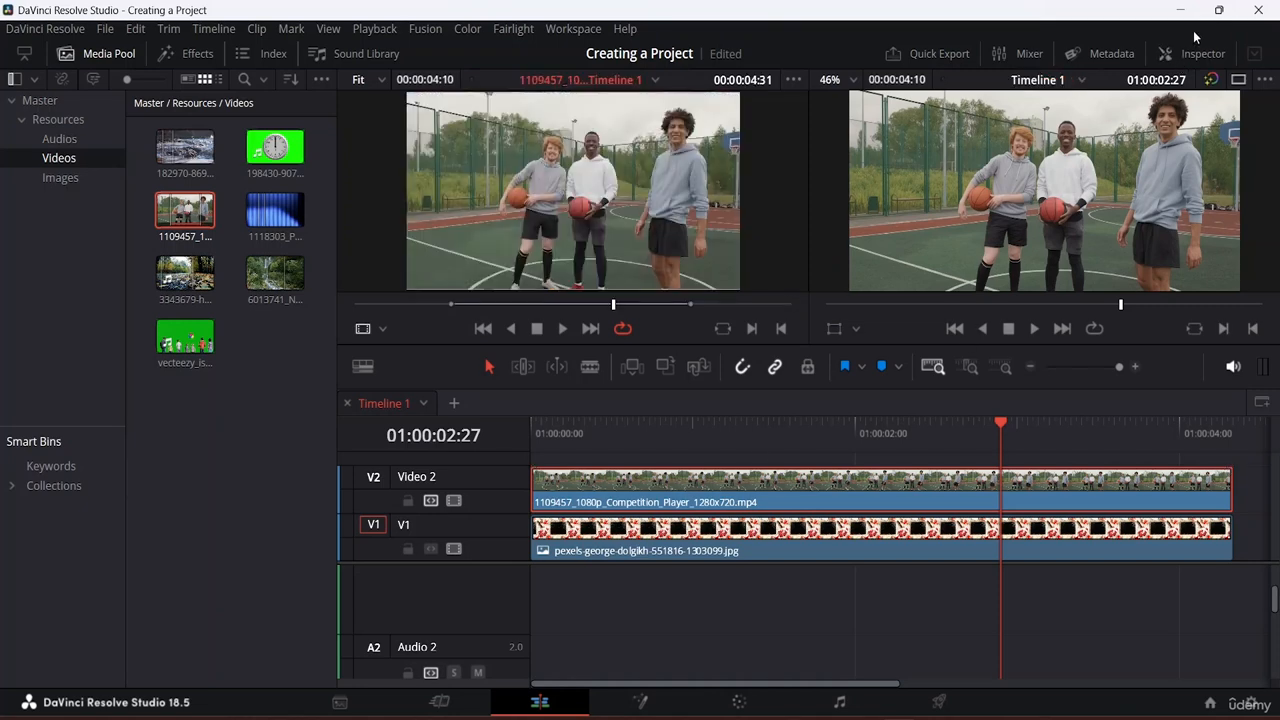
click(1196, 55)
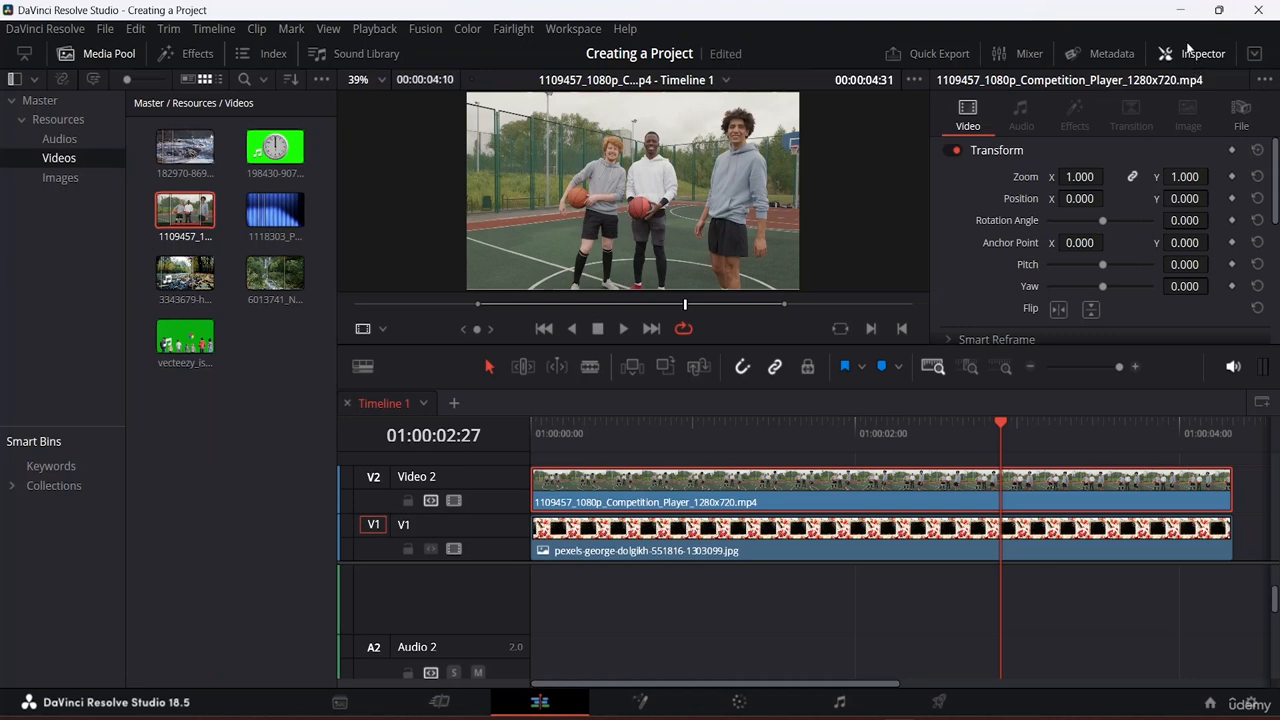
click(1194, 55)
click(1238, 80)
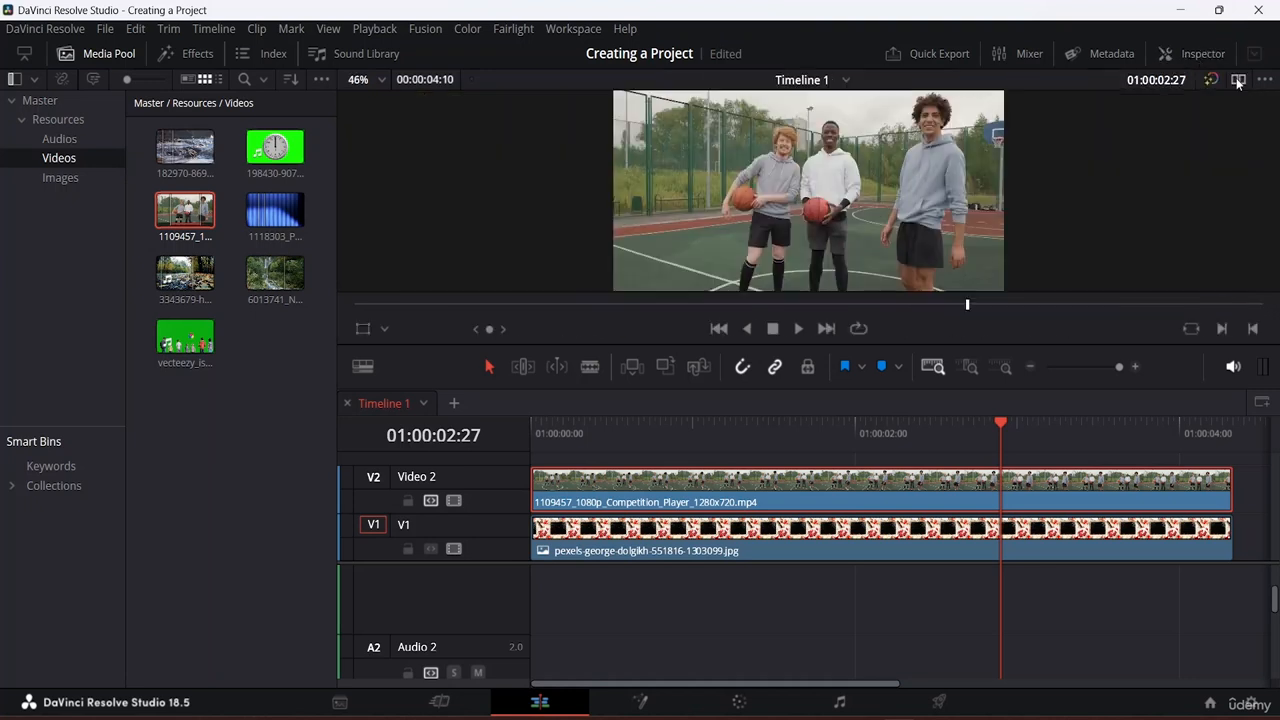
click(1192, 54)
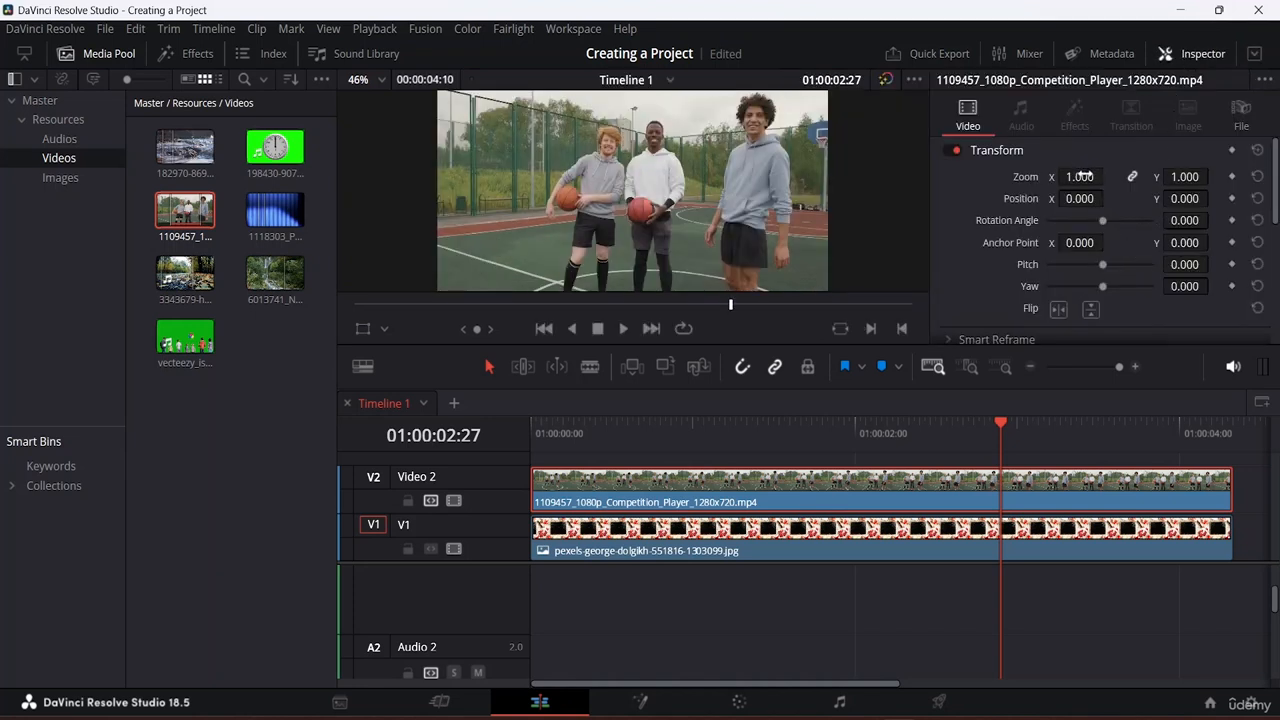
Step: Scale the V2 clip to fill the blackboard frame, with zoom unlinked at X 0.450 and Y 0.560, and save the project
drag(1080, 177, 1025, 177)
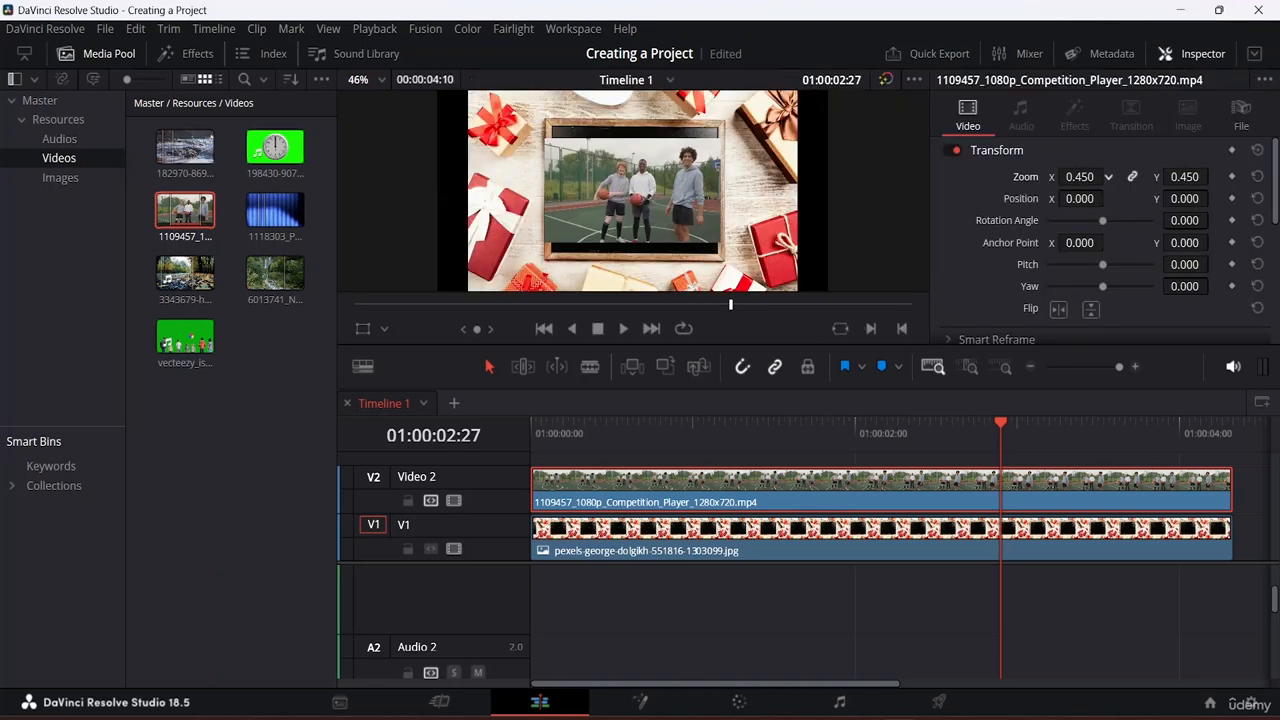
drag(1108, 177, 1108, 177)
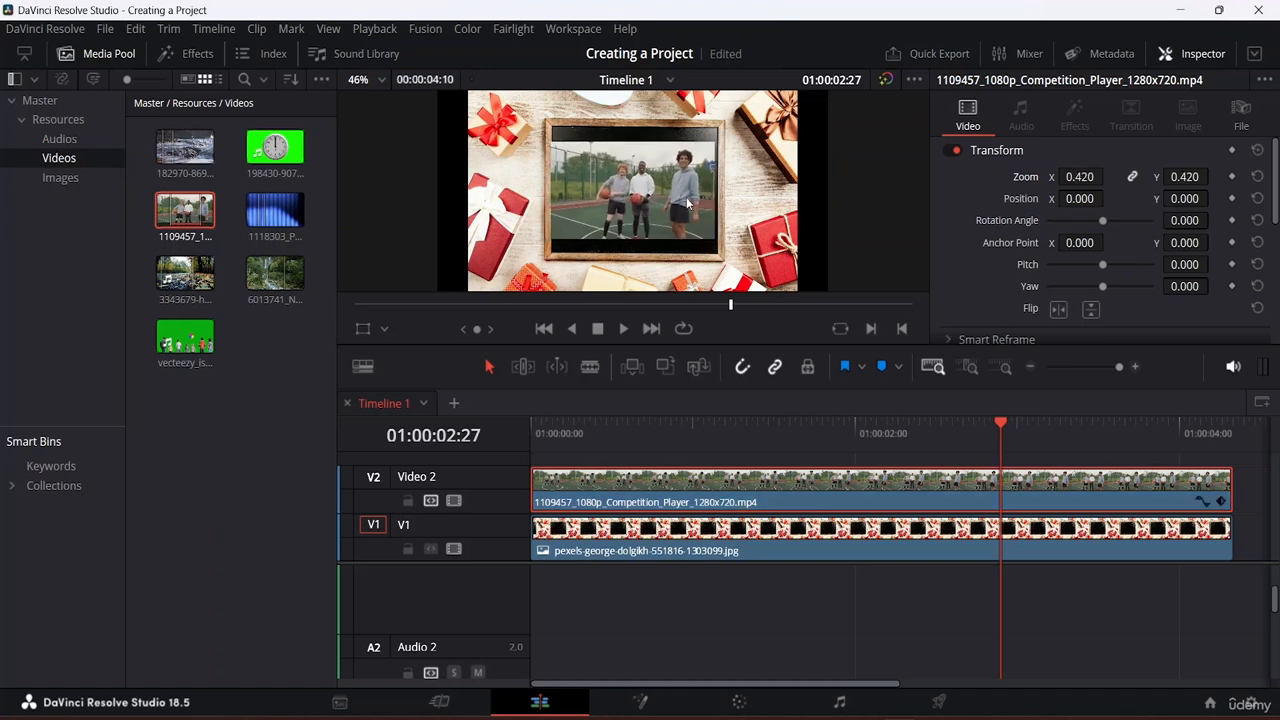
key(ctrl+s)
drag(1188, 177, 1214, 176)
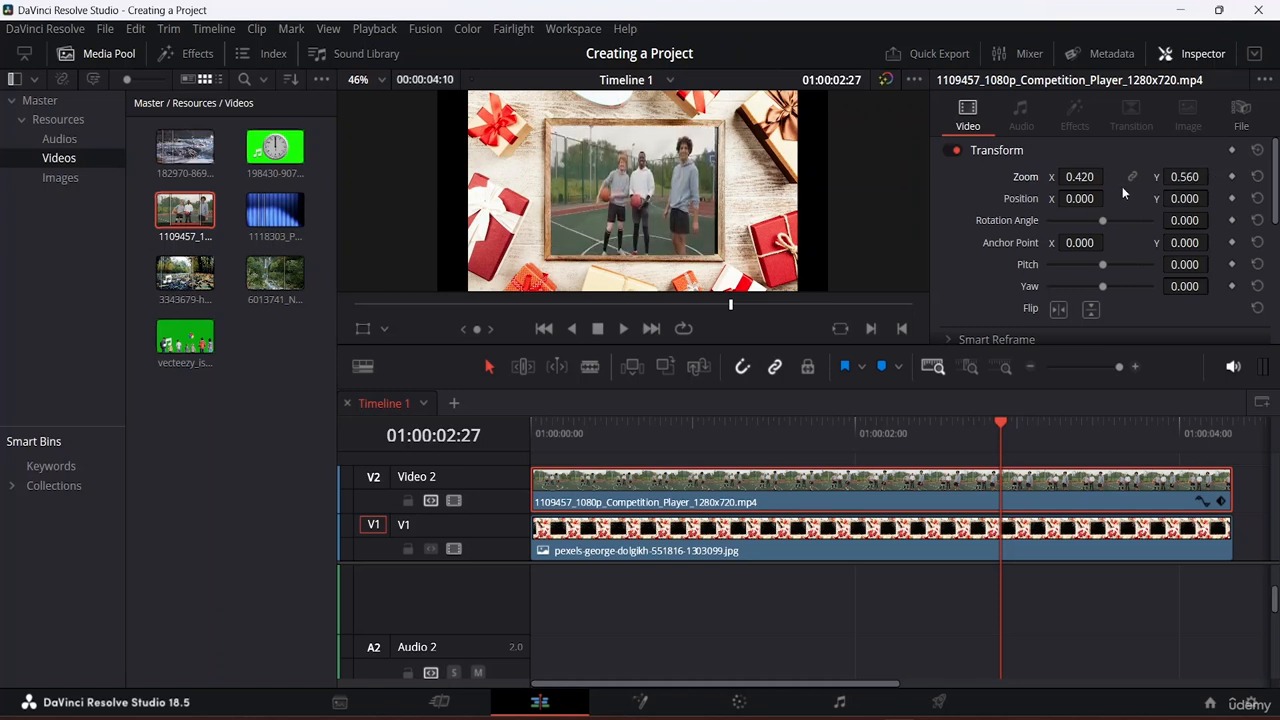
drag(1080, 176, 1112, 176)
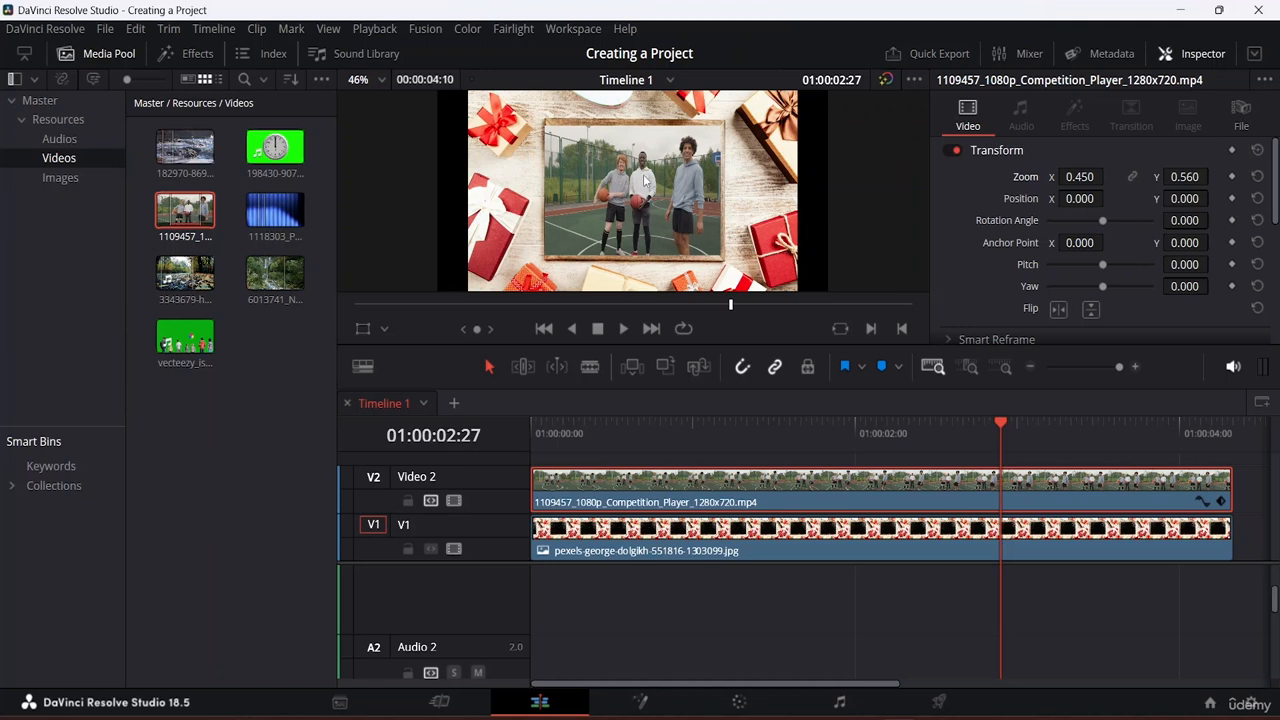
Step: Crop the V2 clip slightly on its left and right sides so it fits inside the wooden frame
click(384, 330)
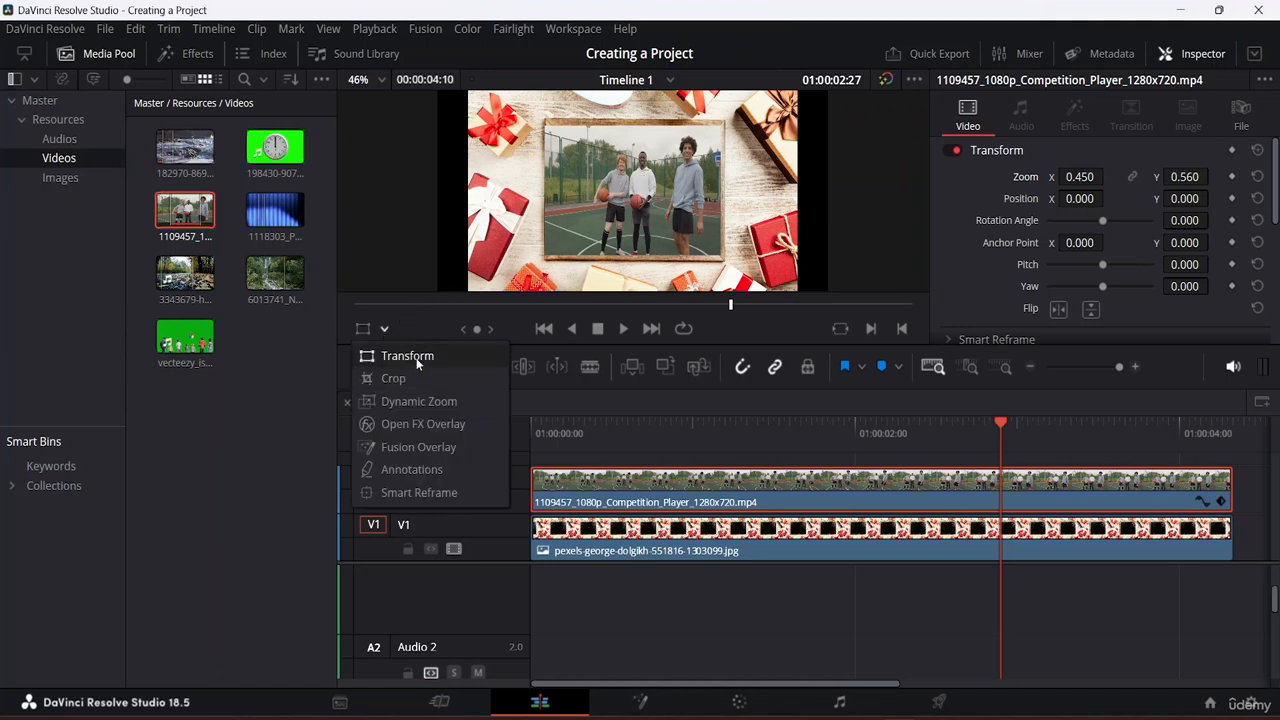
click(407, 377)
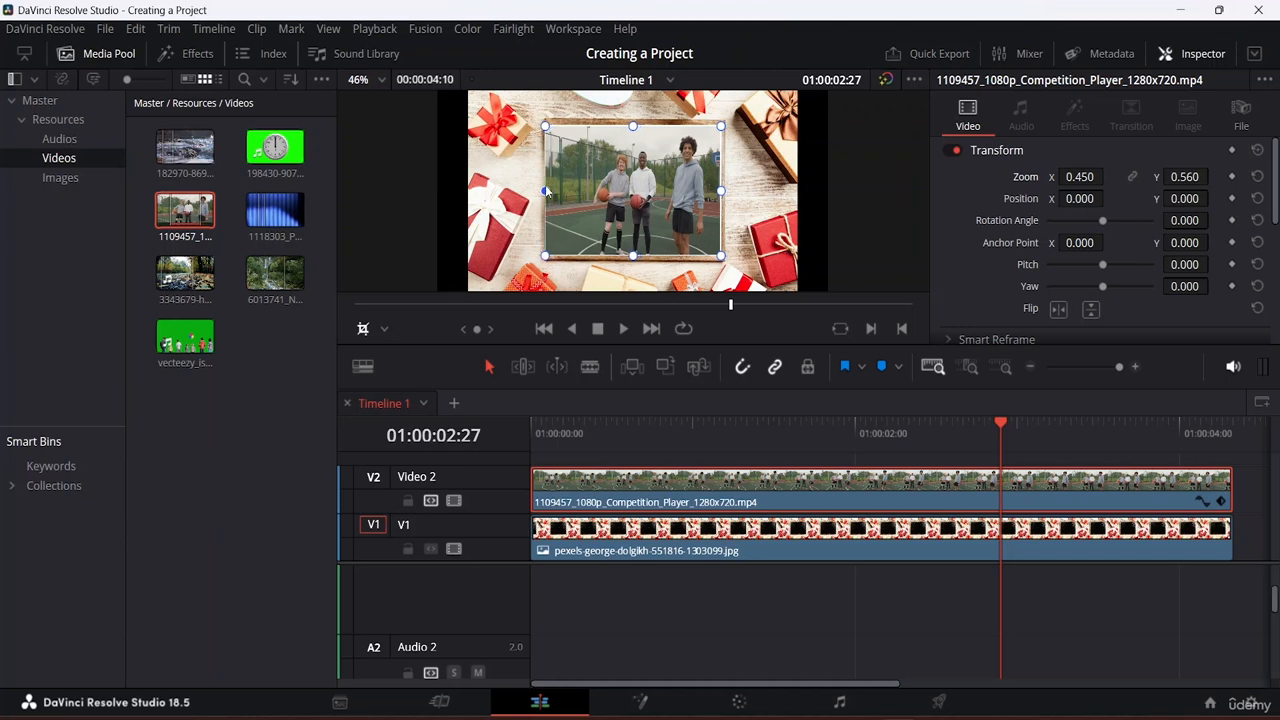
drag(545, 188, 549, 189)
drag(721, 190, 720, 194)
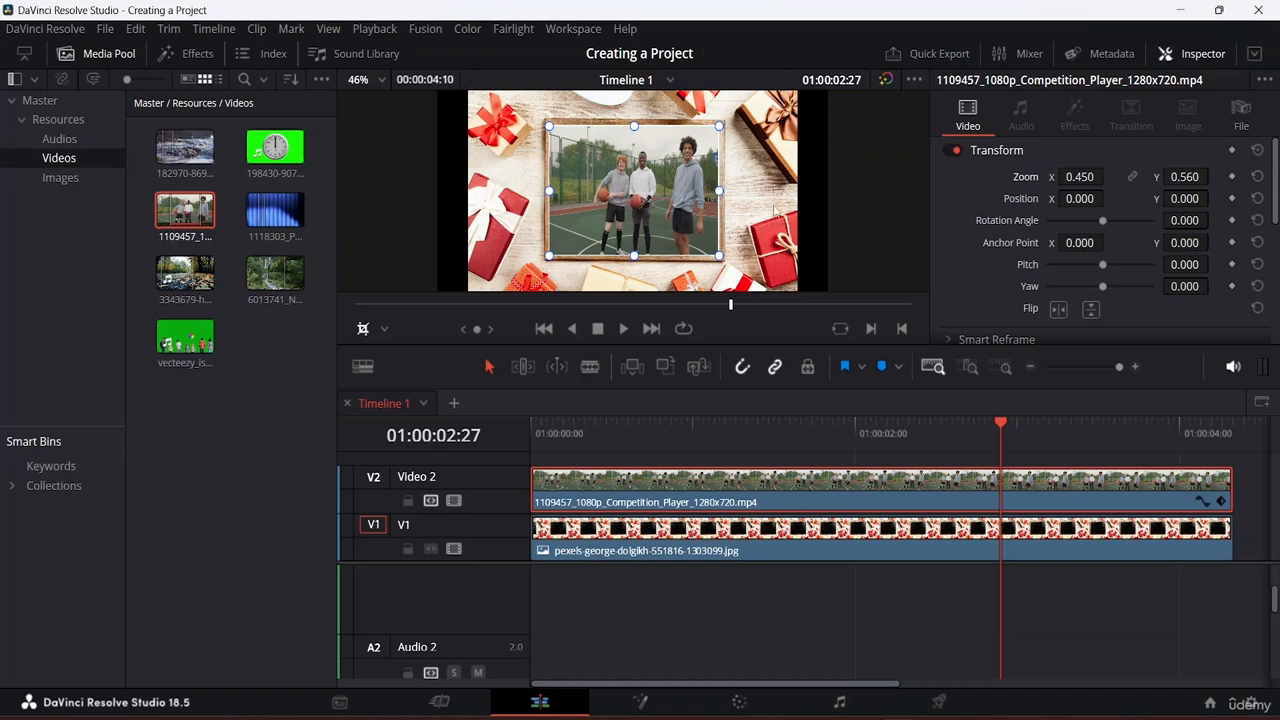
Step: Play the framed video composite from near the timeline start and pause it partway through
drag(1000, 425, 87, 327)
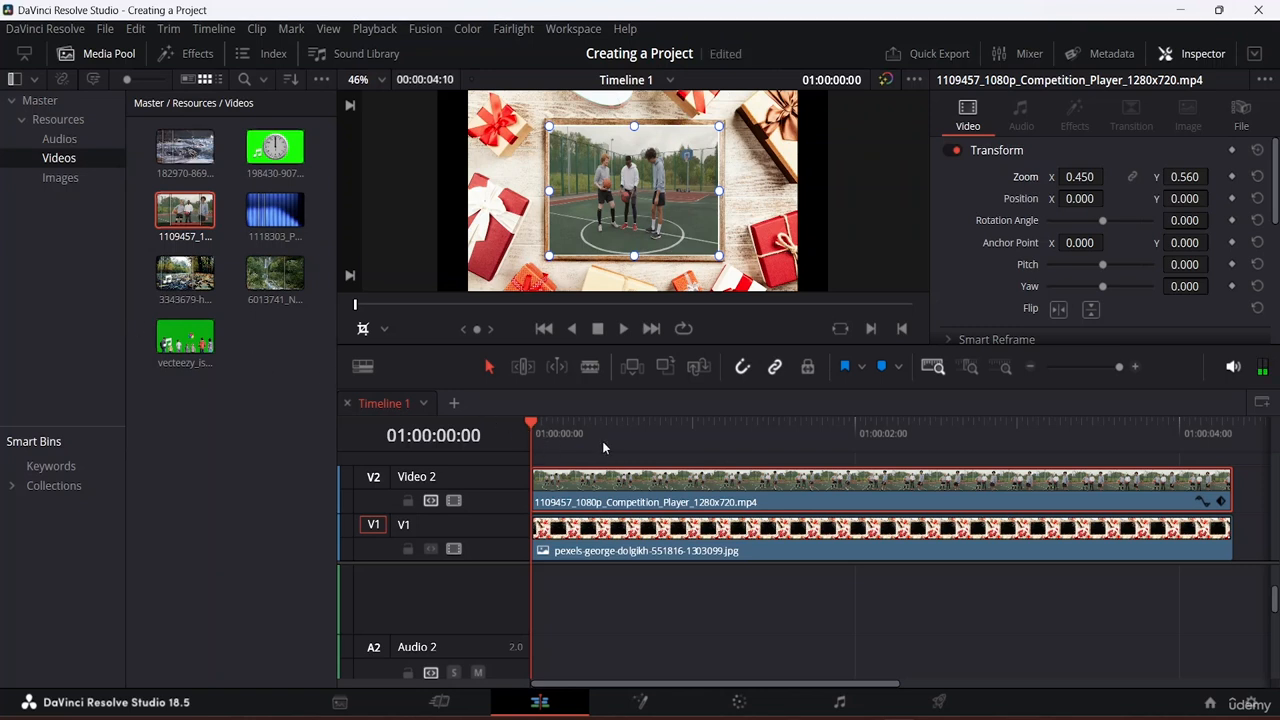
drag(531, 425, 557, 425)
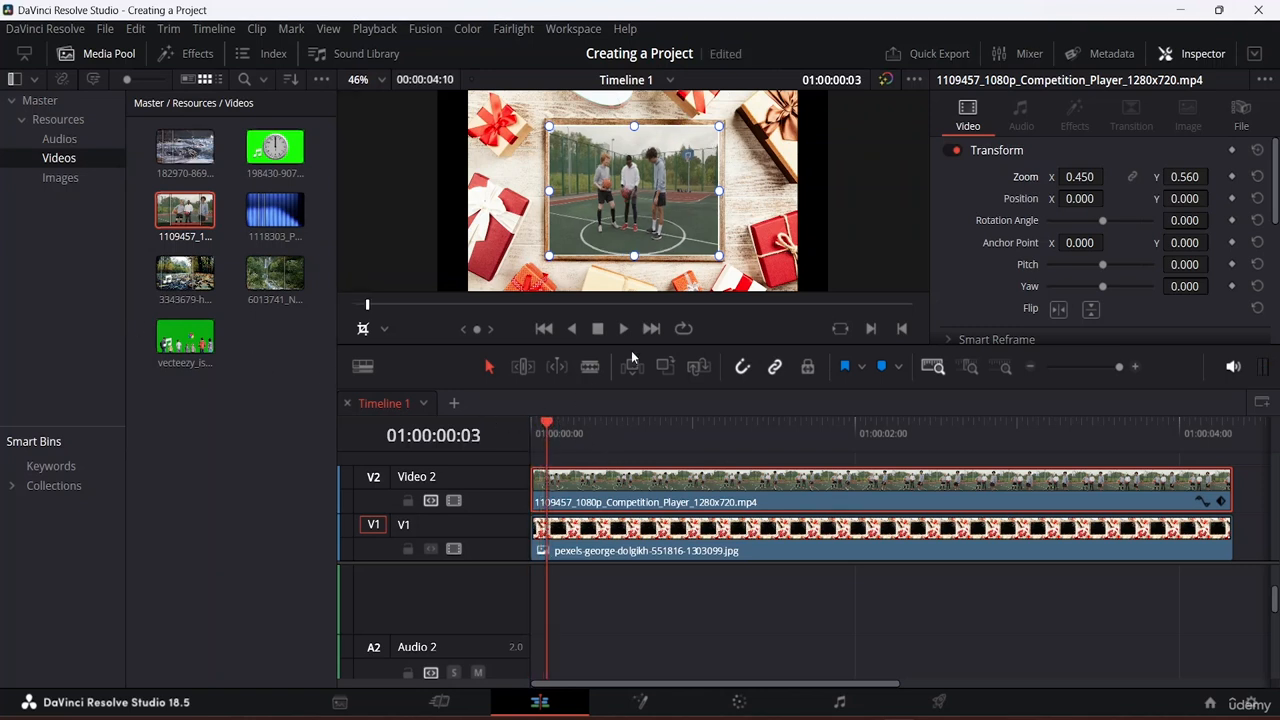
click(624, 329)
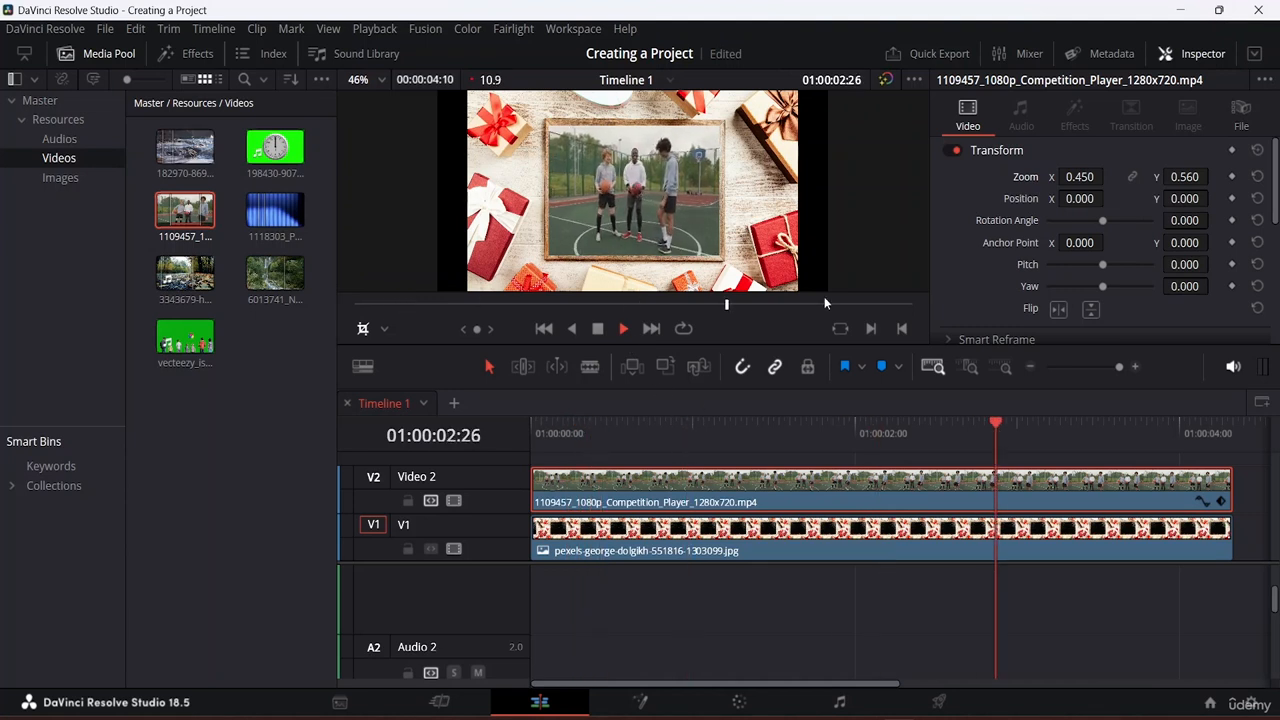
key(space)
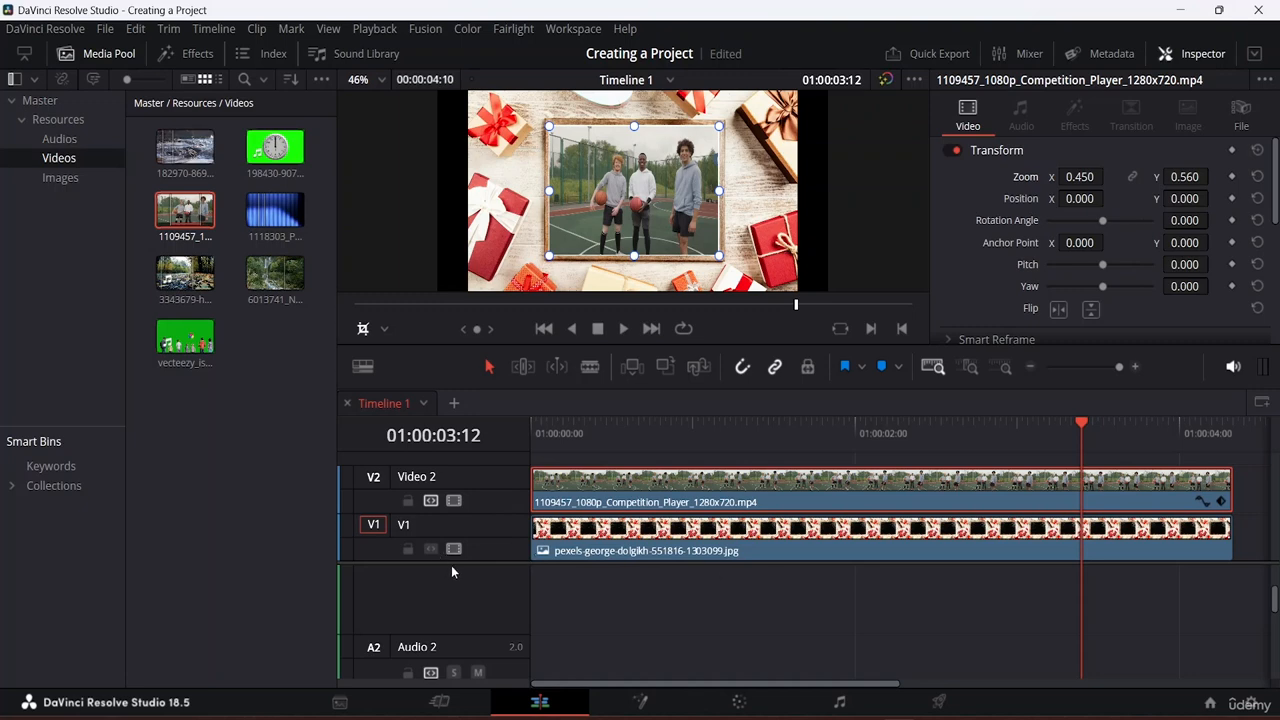
Step: Add the pexels-magda-ehlers image from the Images bin to V3 at the timeline start and trim its end to match the V2 clip
drag(471, 562, 471, 611)
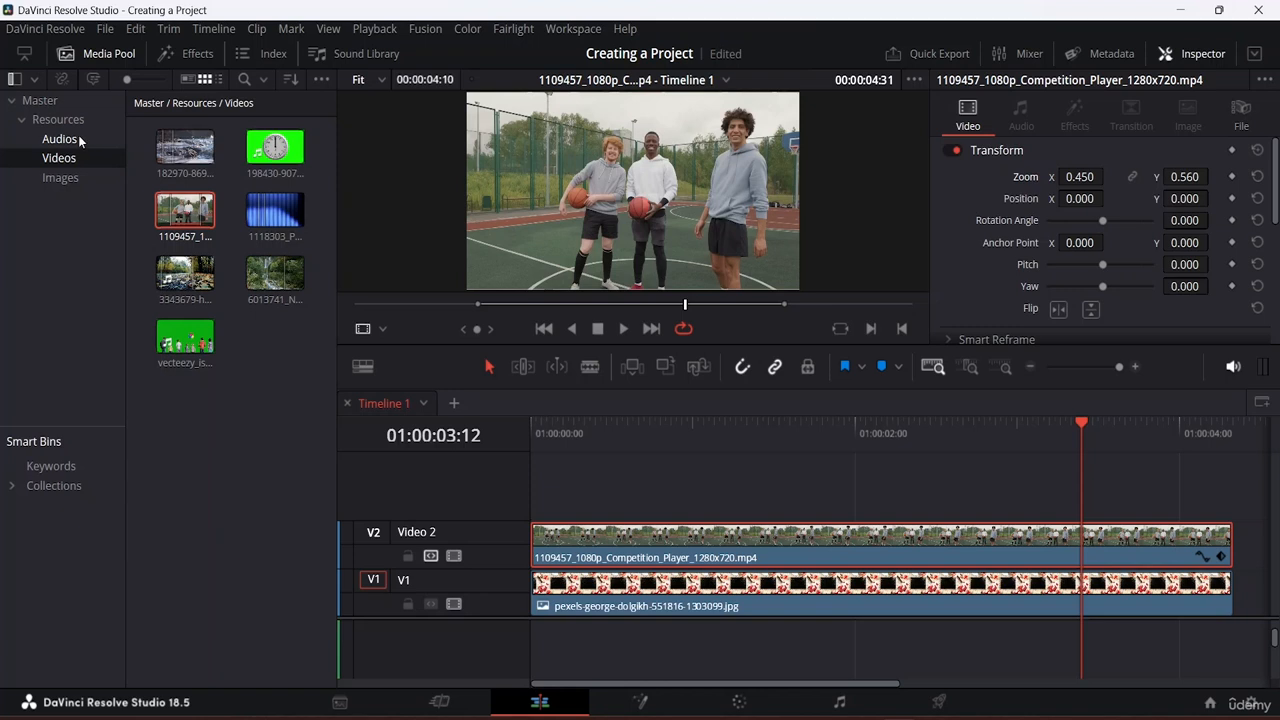
click(70, 181)
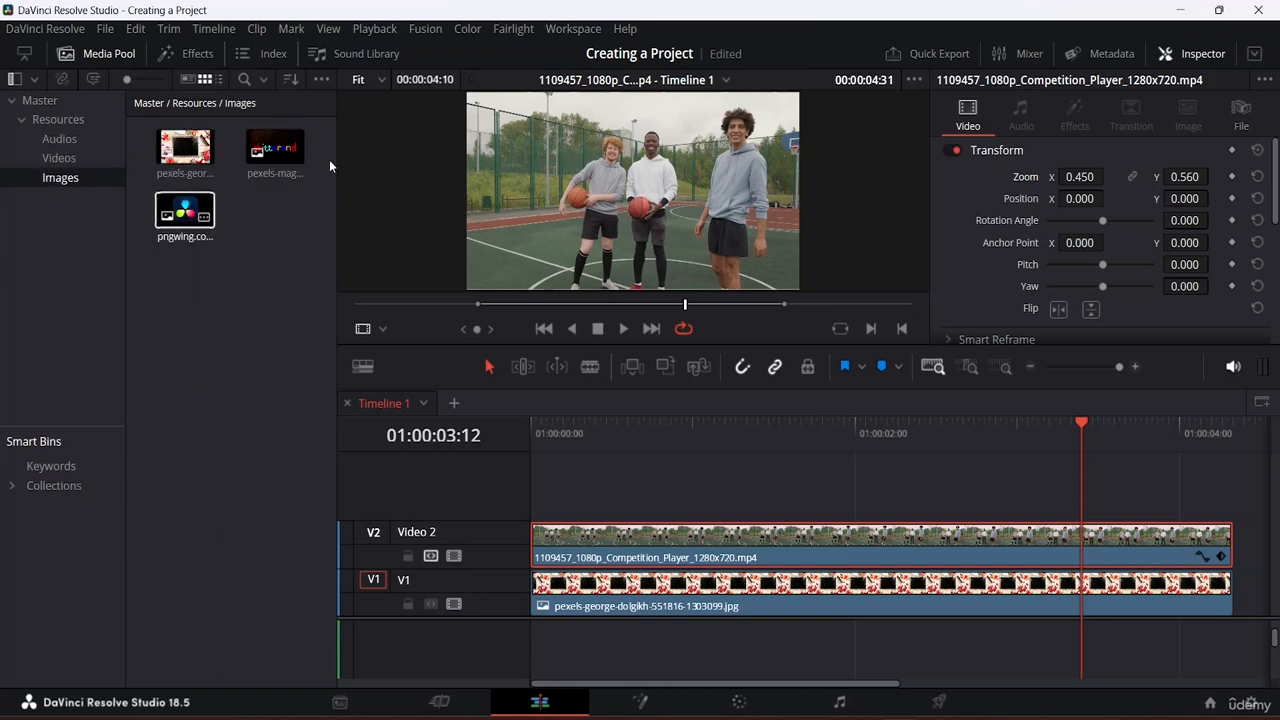
drag(266, 150, 541, 495)
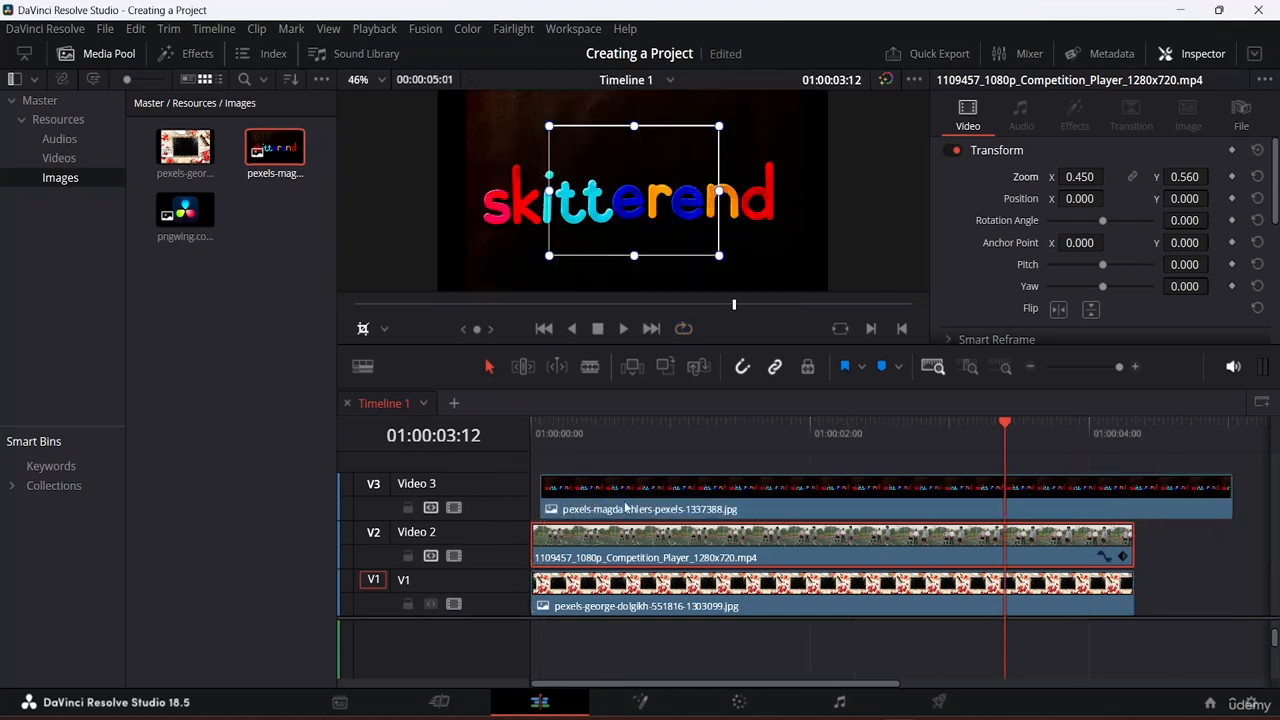
drag(667, 507, 654, 504)
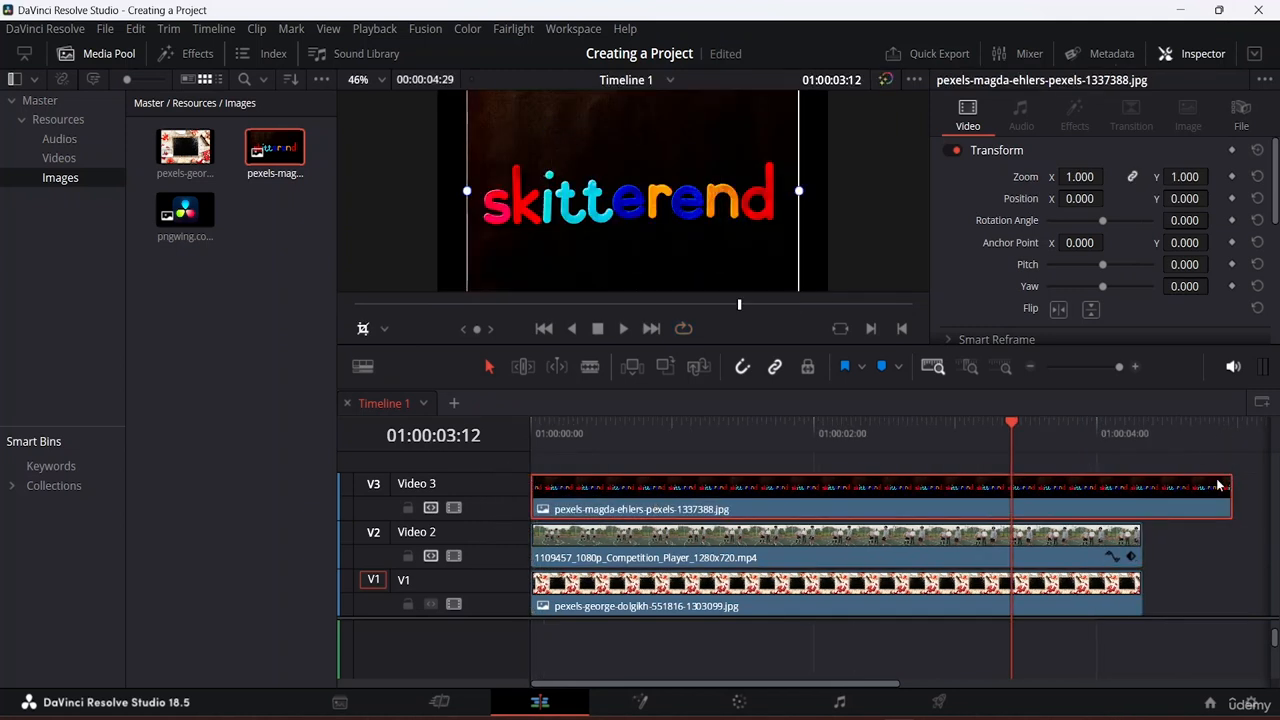
drag(1229, 496, 1158, 482)
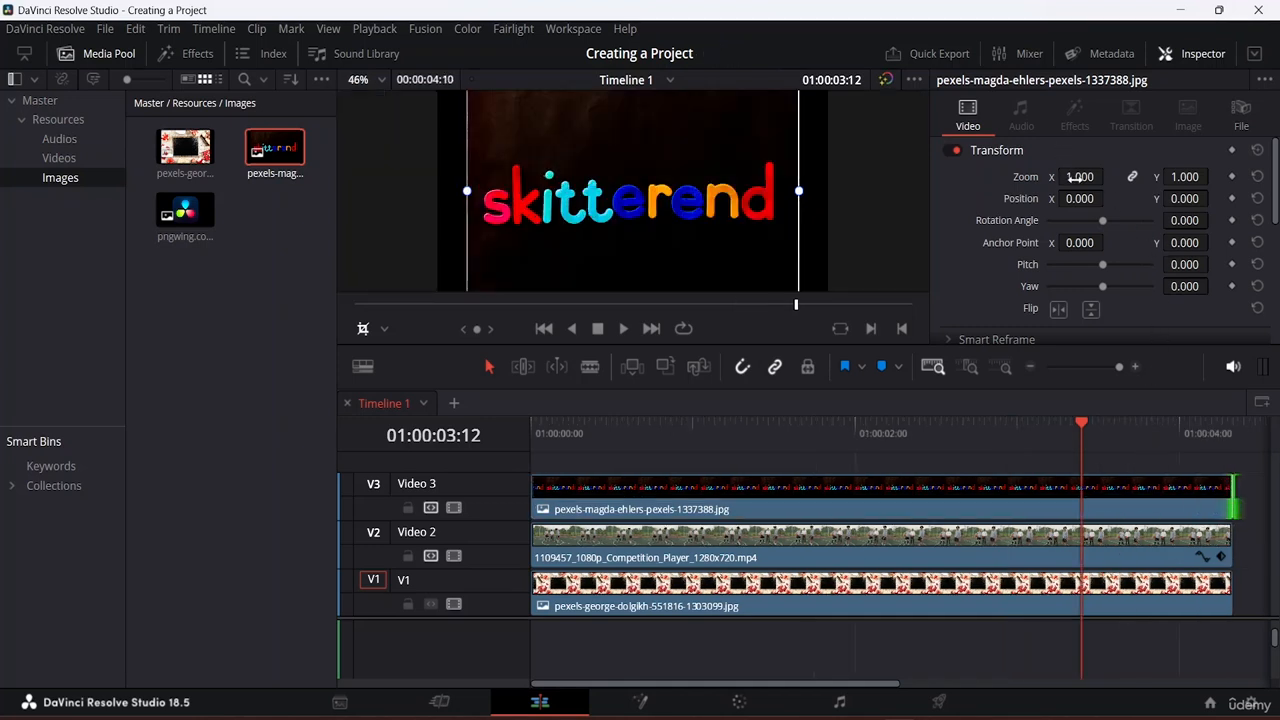
Step: Shrink the V3 image to about 0.091 zoom, place it in the basketball video's upper-left corner with X position -505, and save the project
drag(1080, 177, 957, 198)
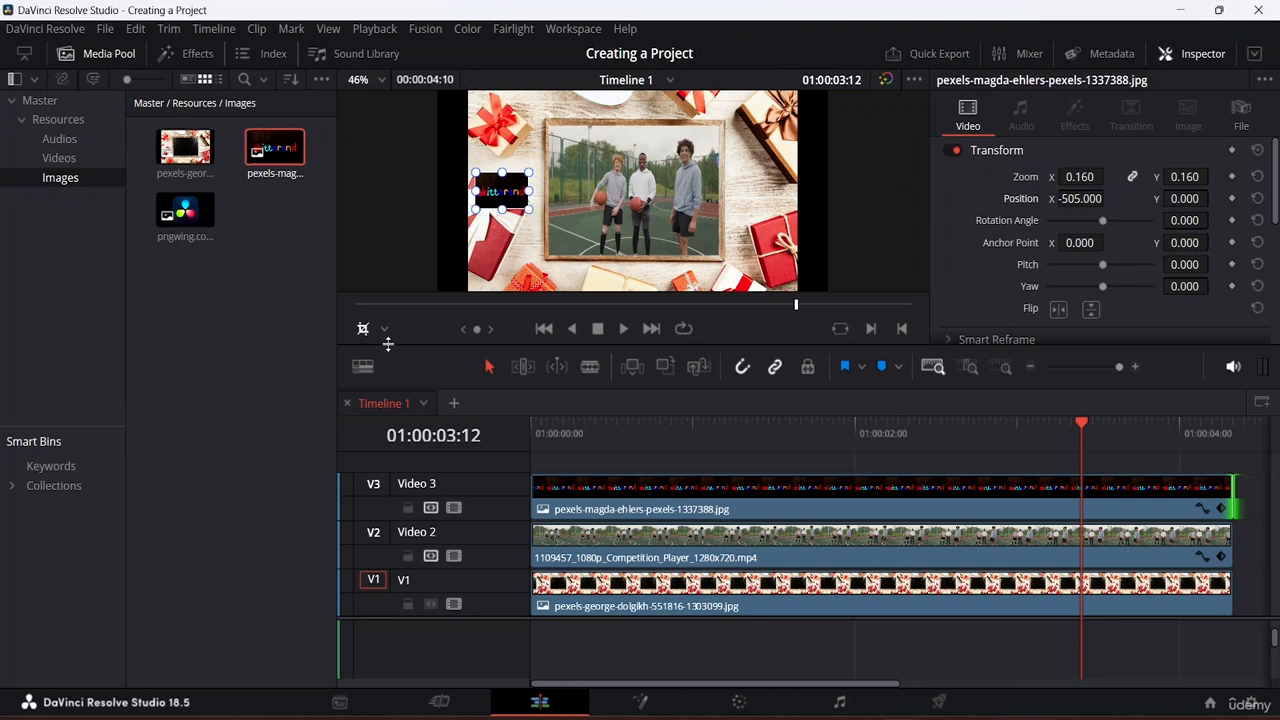
click(385, 329)
click(413, 354)
drag(533, 218, 582, 140)
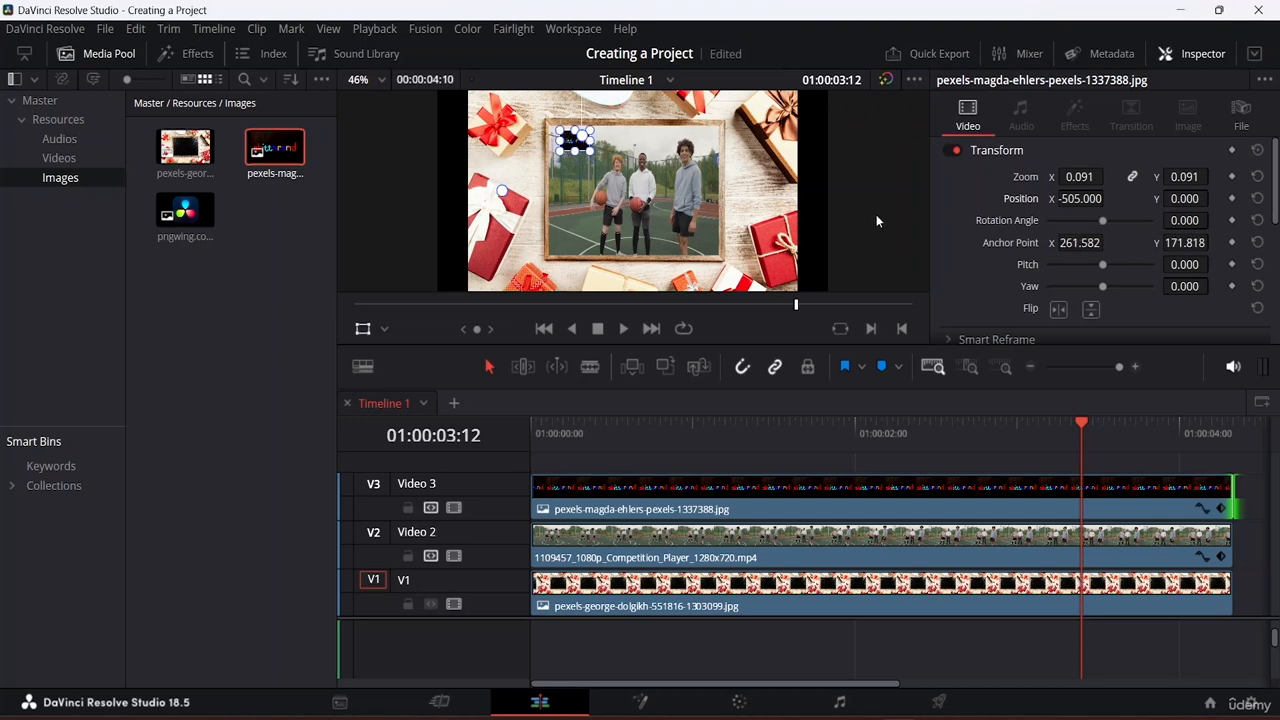
key(ctrl+s)
Step: Preview the three-layer composite from the timeline start, pausing before the clips end
drag(1080, 419, 228, 250)
key(space)
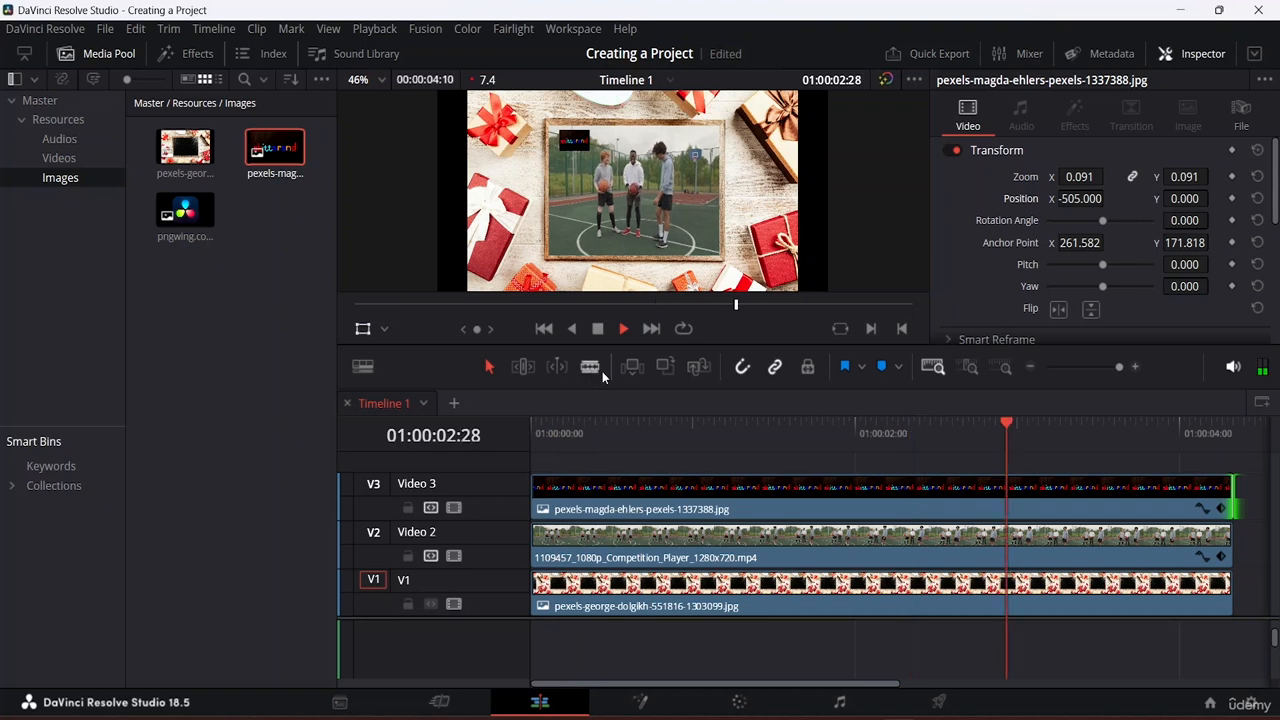
key(space)
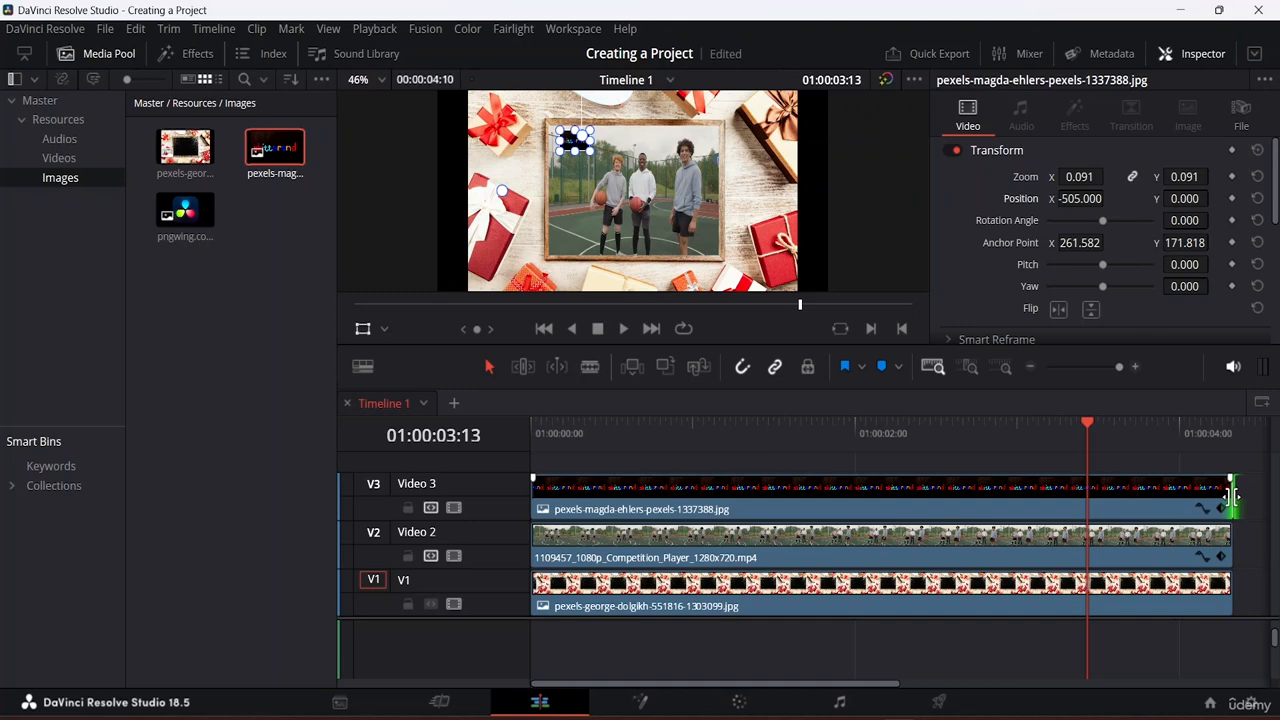
Step: Clear the edge selection on the V3 image, close the Inspector, and switch the viewer to the source clip
mouse_move(1232, 495)
mouse_down()
mouse_move(1146, 500)
mouse_move(1230, 518)
mouse_up()
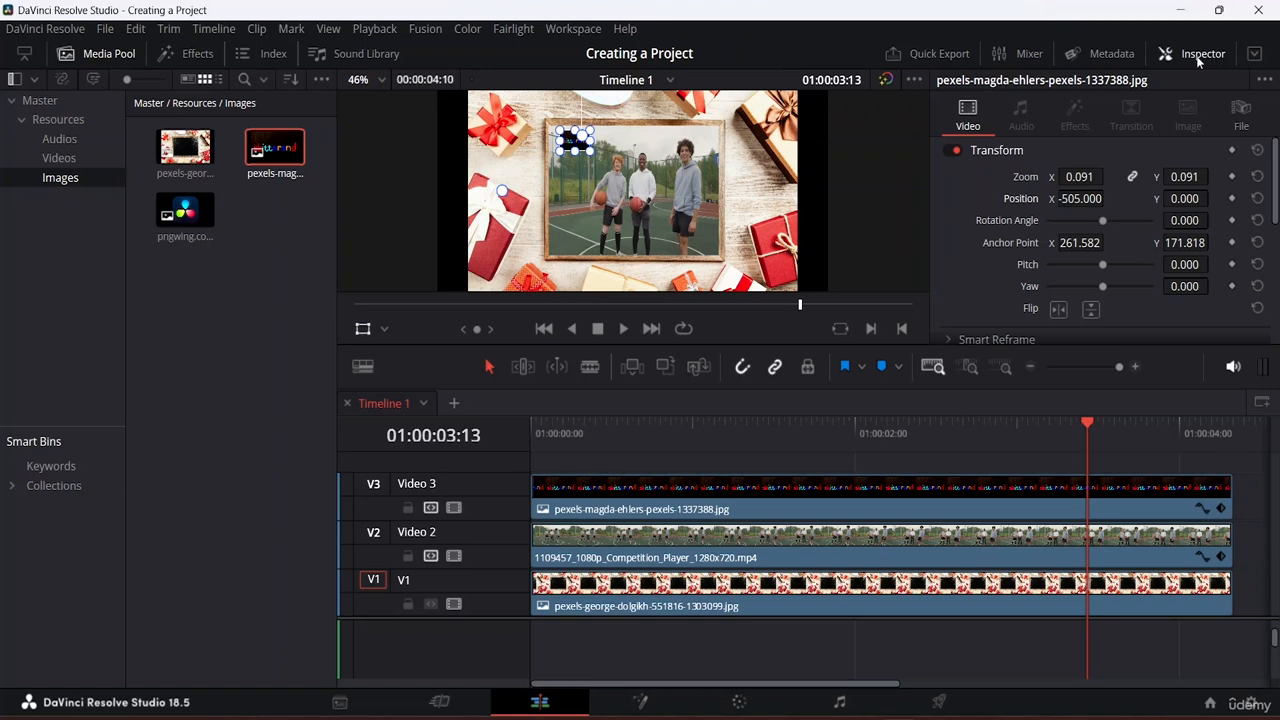
click(1166, 54)
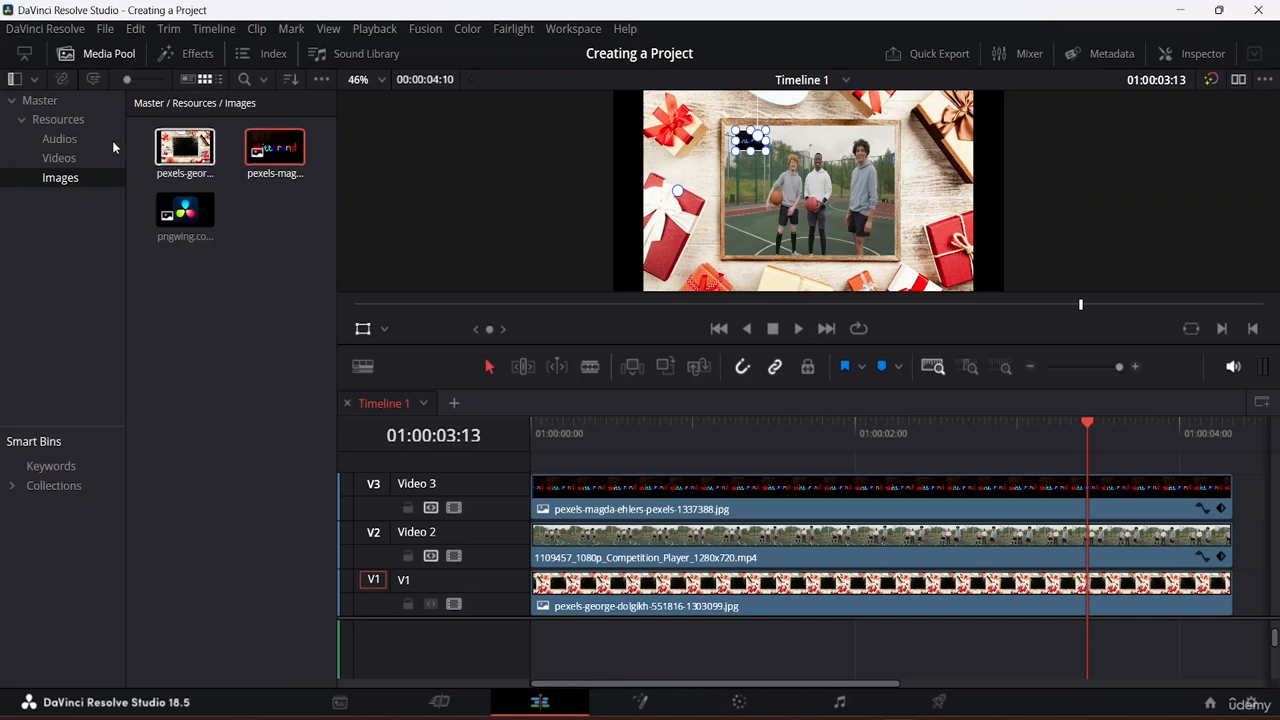
key(q)
Step: Add the 6013741 nature river clip from the Videos bin after the V3 image, shorten its end, and check it at 01:00:05:06
click(58, 158)
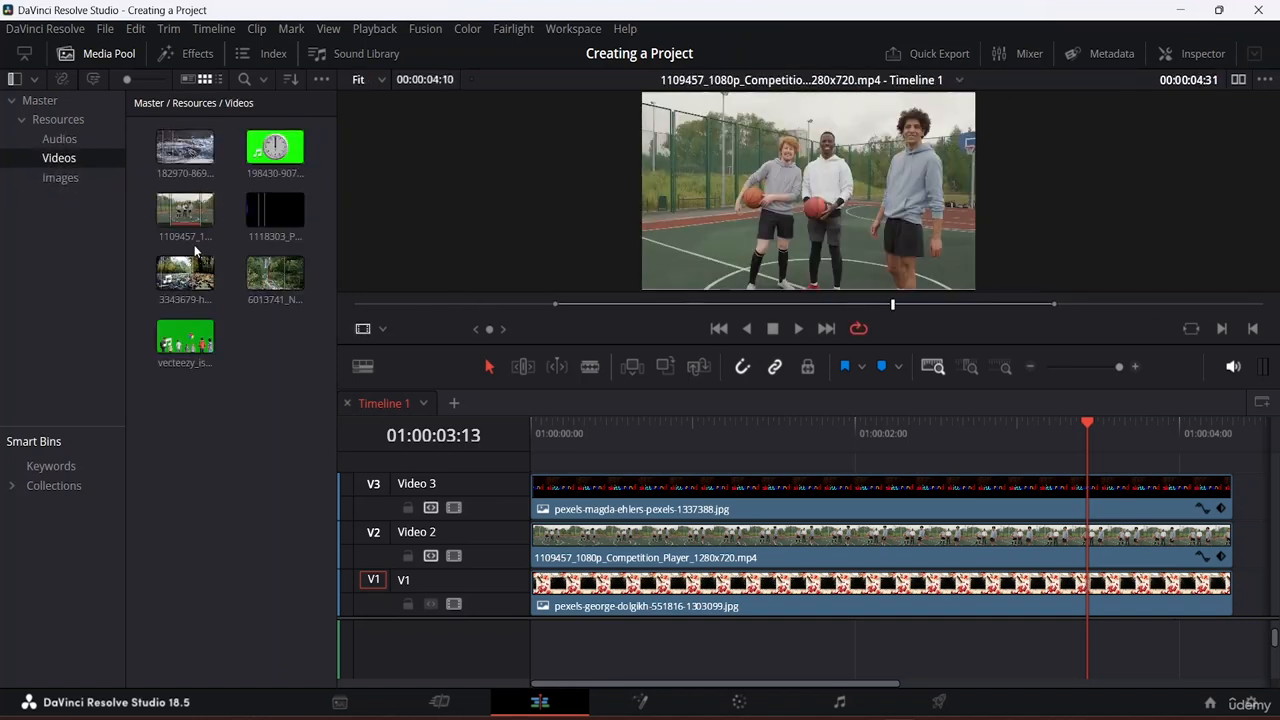
click(268, 284)
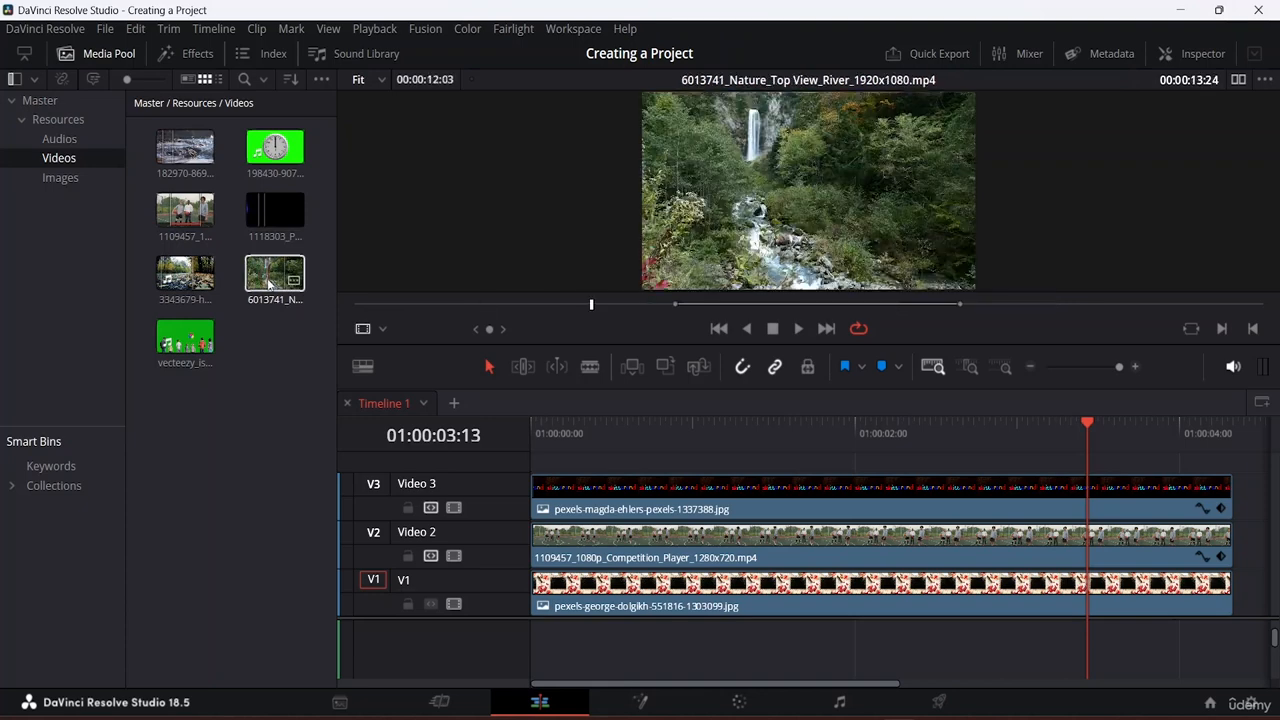
drag(268, 284, 925, 505)
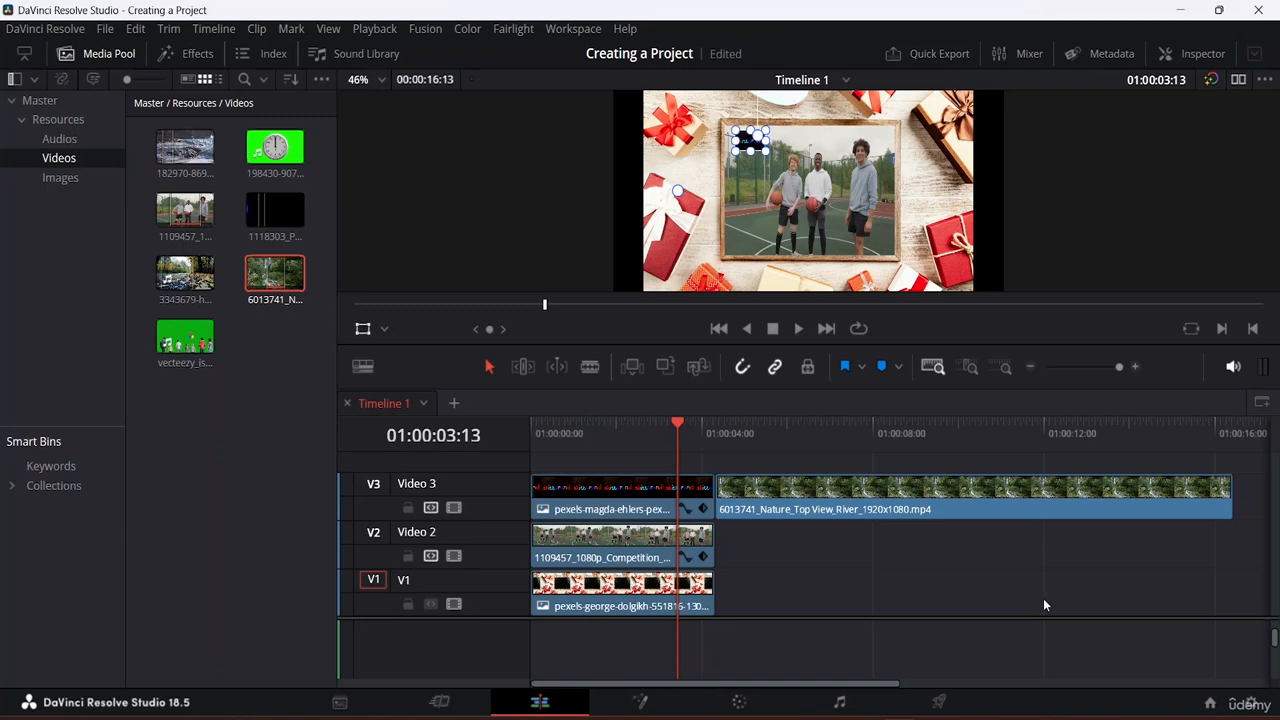
drag(1229, 493, 940, 458)
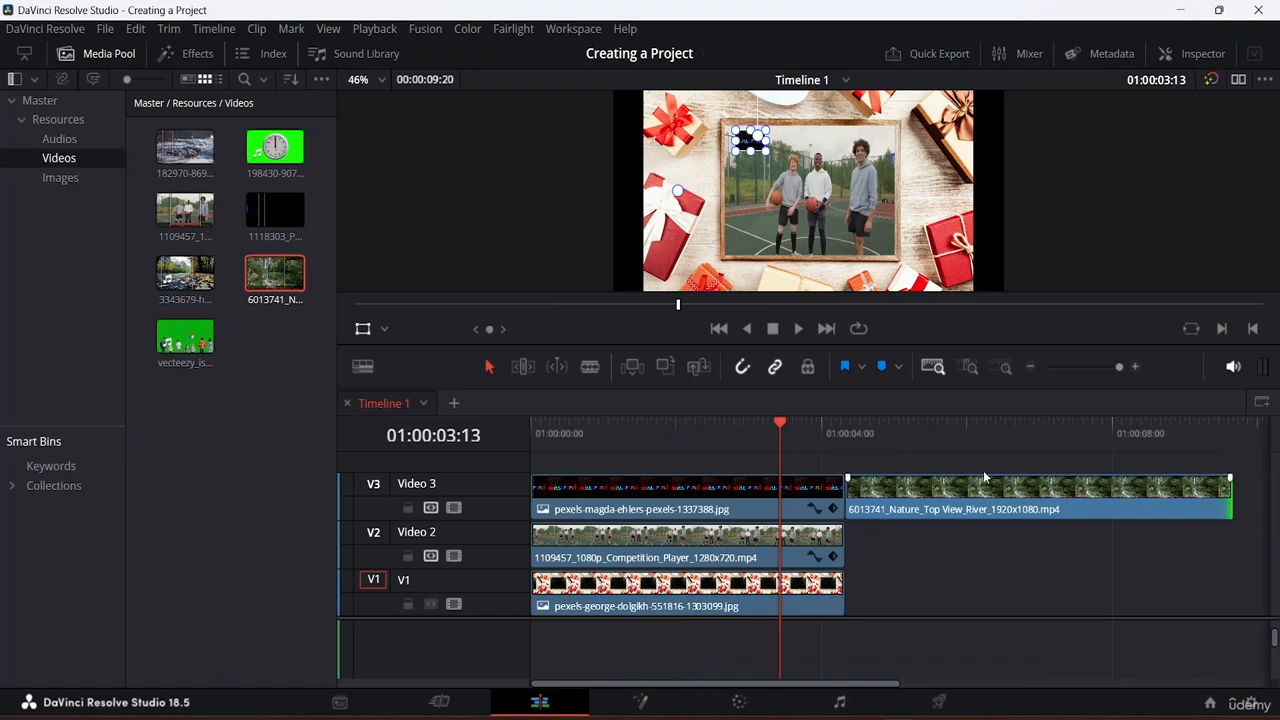
drag(778, 425, 905, 455)
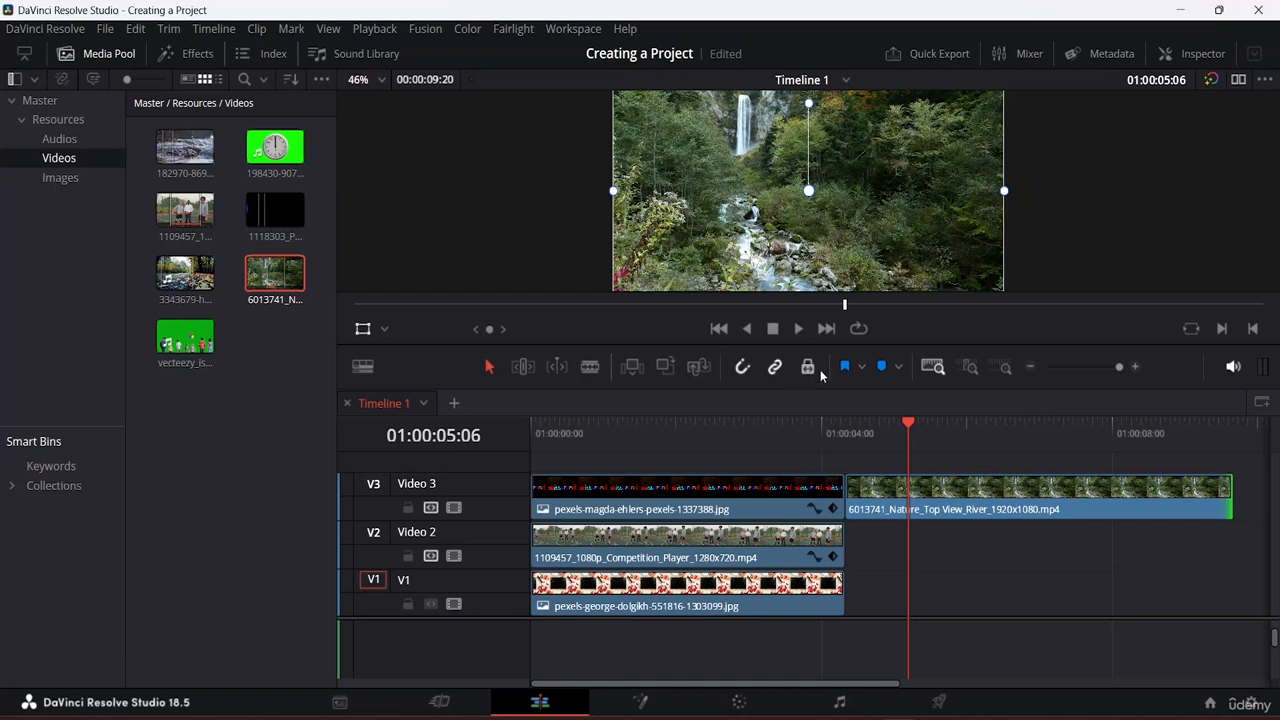
Step: Move the river clip on V3 away from the image to leave a gap, save the project, and park the playhead at 01:00:04:17
drag(886, 486, 929, 488)
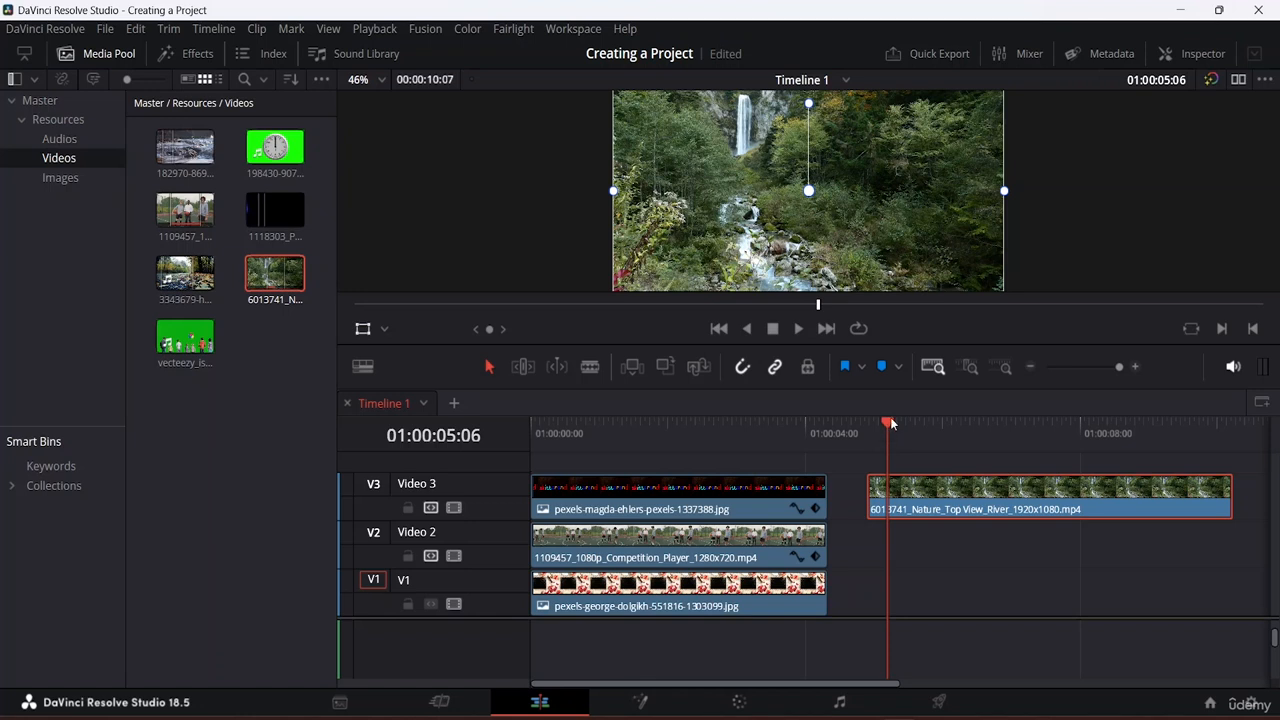
key(ctrl+s)
drag(891, 418, 844, 423)
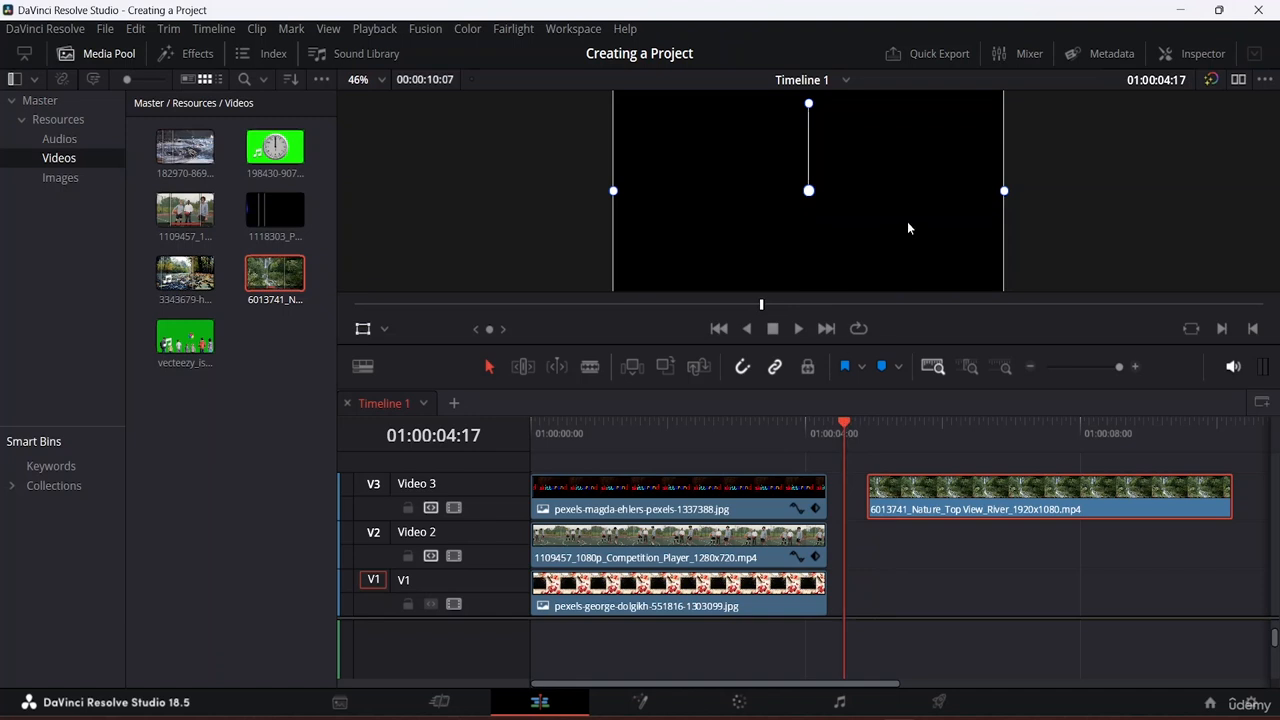
Step: Snap the river clip against the end of the V3 image, and pull it away again to reopen the gap
mouse_move(882, 481)
drag(948, 490, 908, 482)
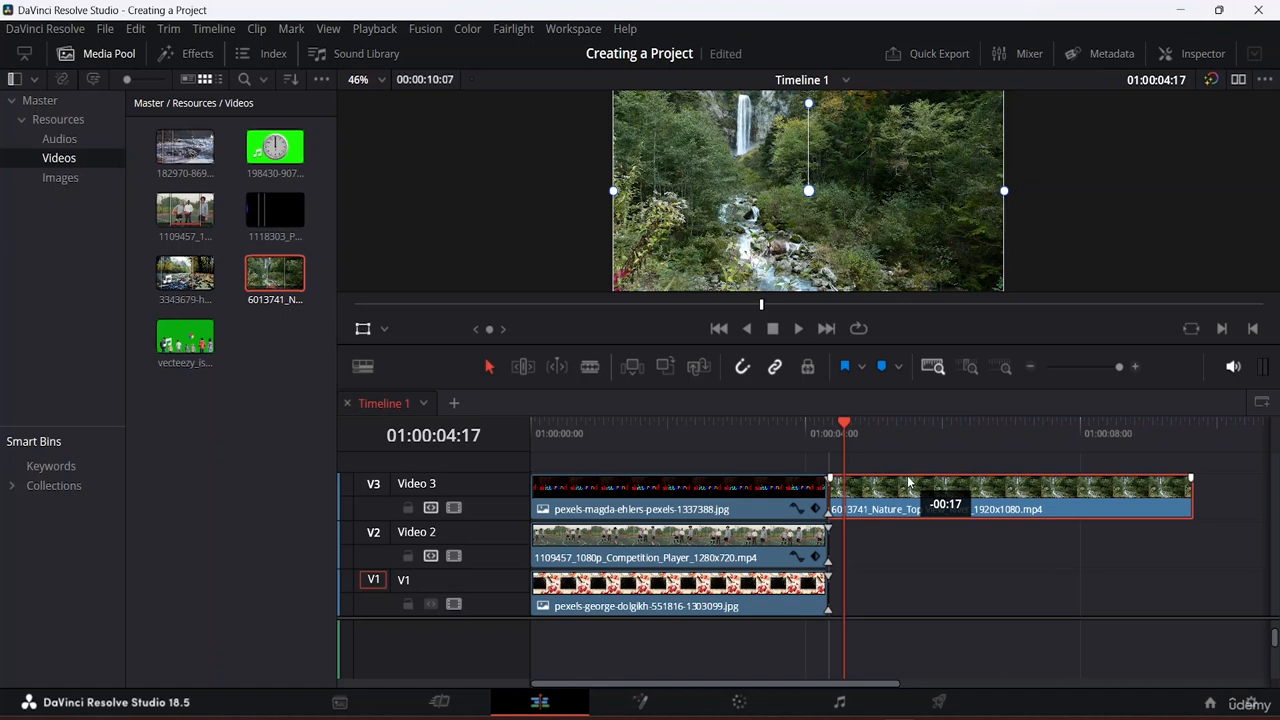
mouse_move(907, 475)
mouse_down()
mouse_move(915, 498)
mouse_move(886, 495)
mouse_move(921, 496)
mouse_up()
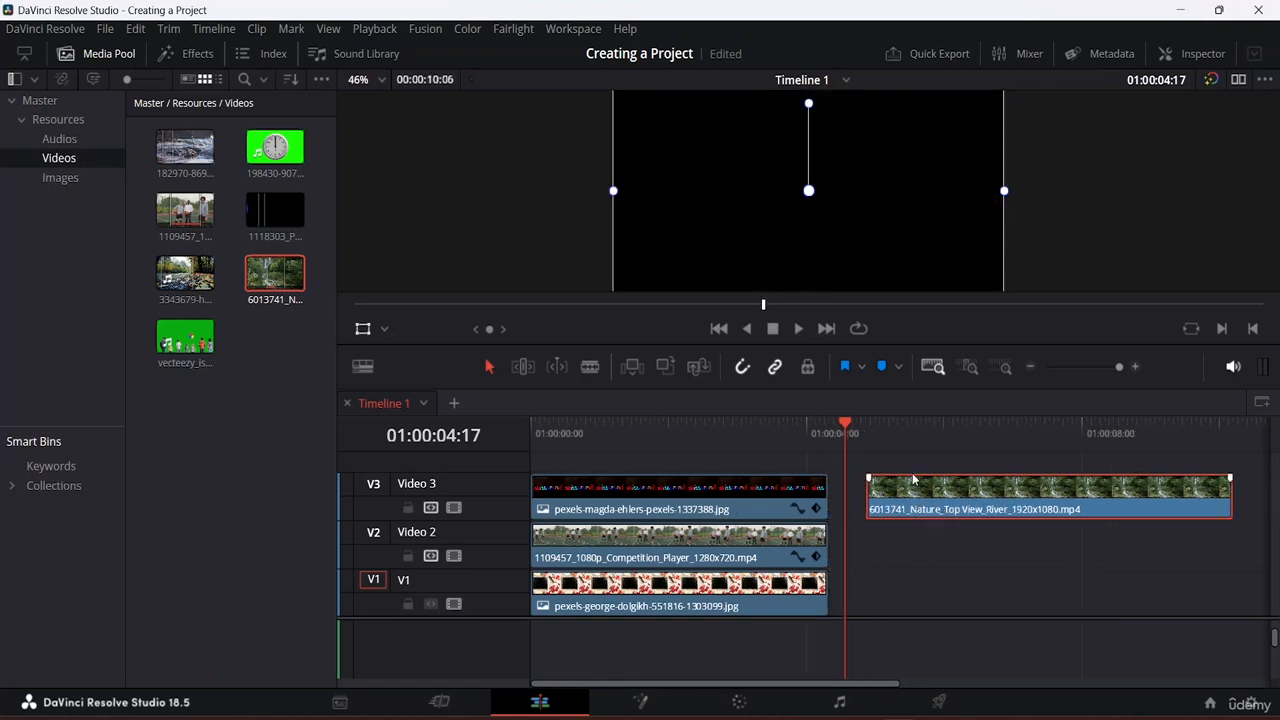
Step: Move the river clip freely toward the V3 image with snapping off, and butt it against the image with snapping back on
click(741, 368)
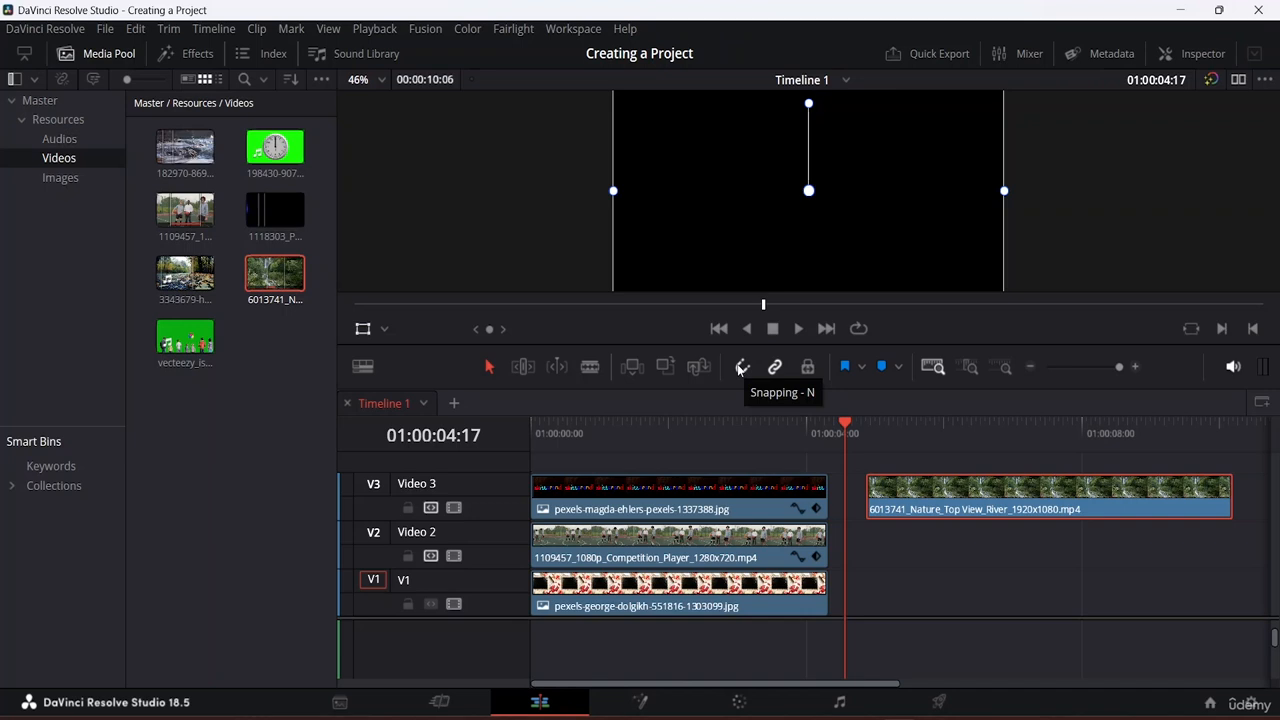
click(739, 370)
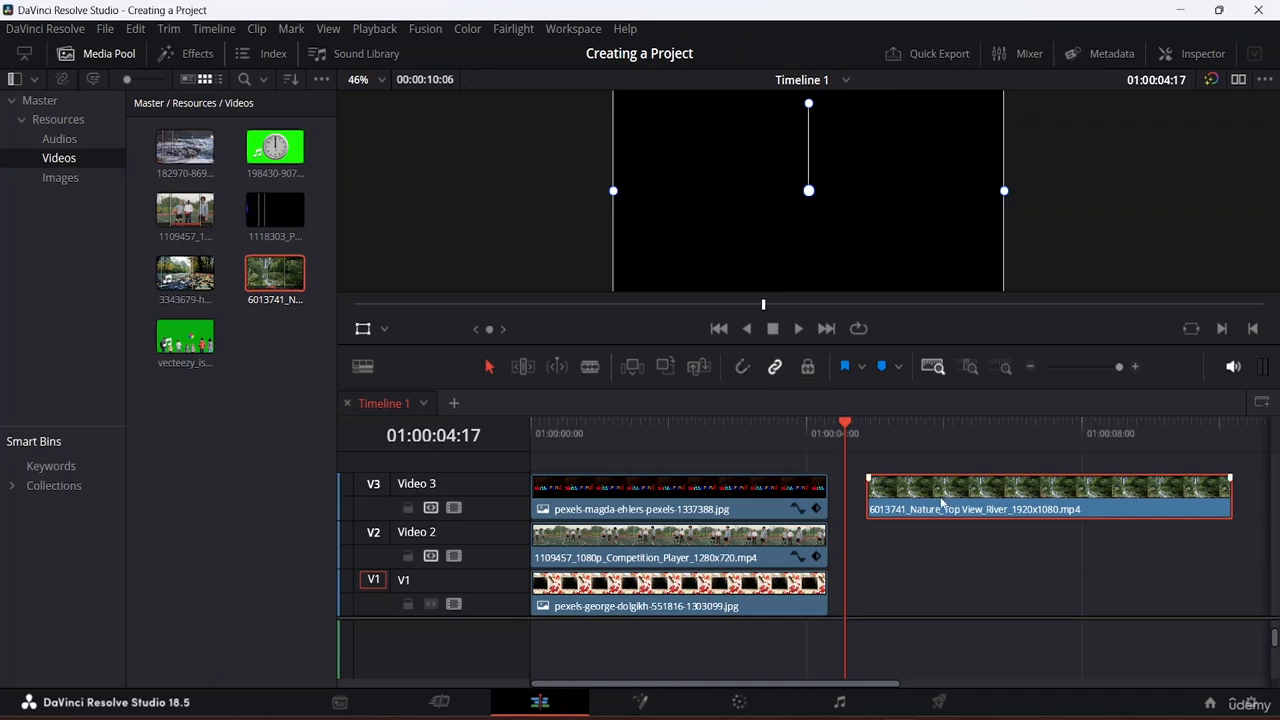
drag(941, 494, 913, 495)
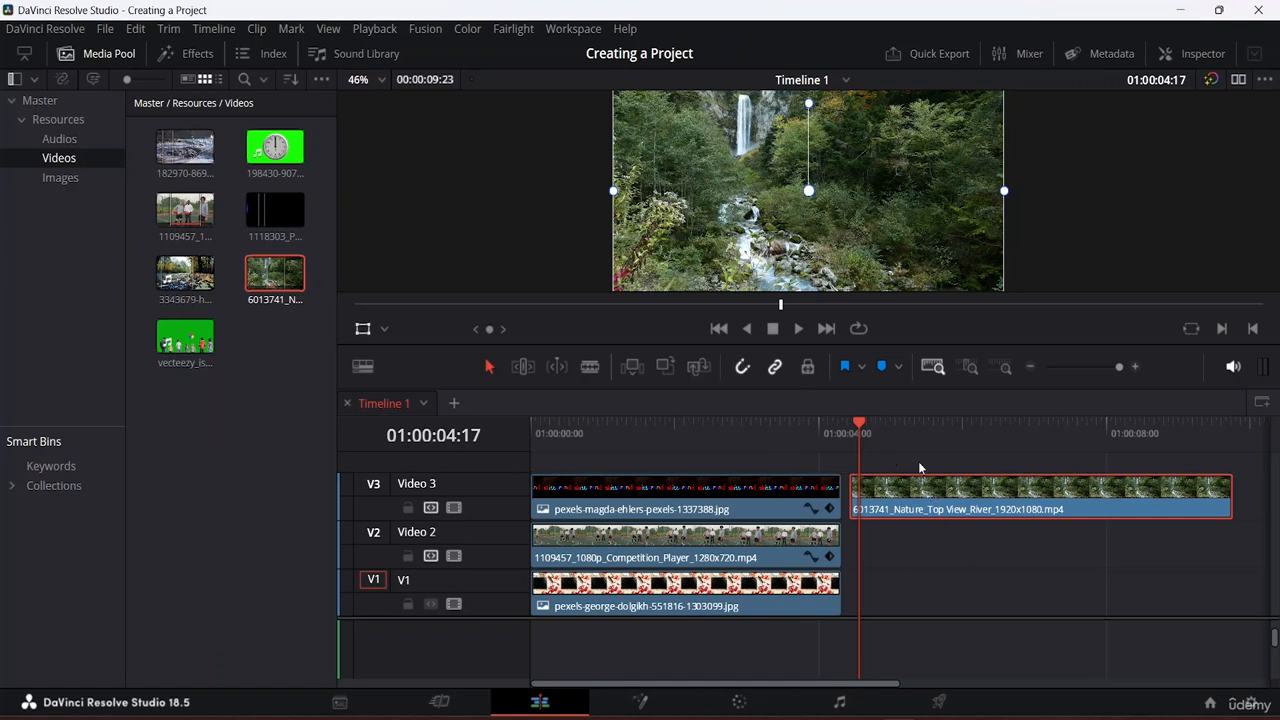
drag(935, 492, 928, 492)
Step: Add the 3343679-hd clip from the Videos bin to V3 after the river clip, leaving a short gap between them
click(928, 567)
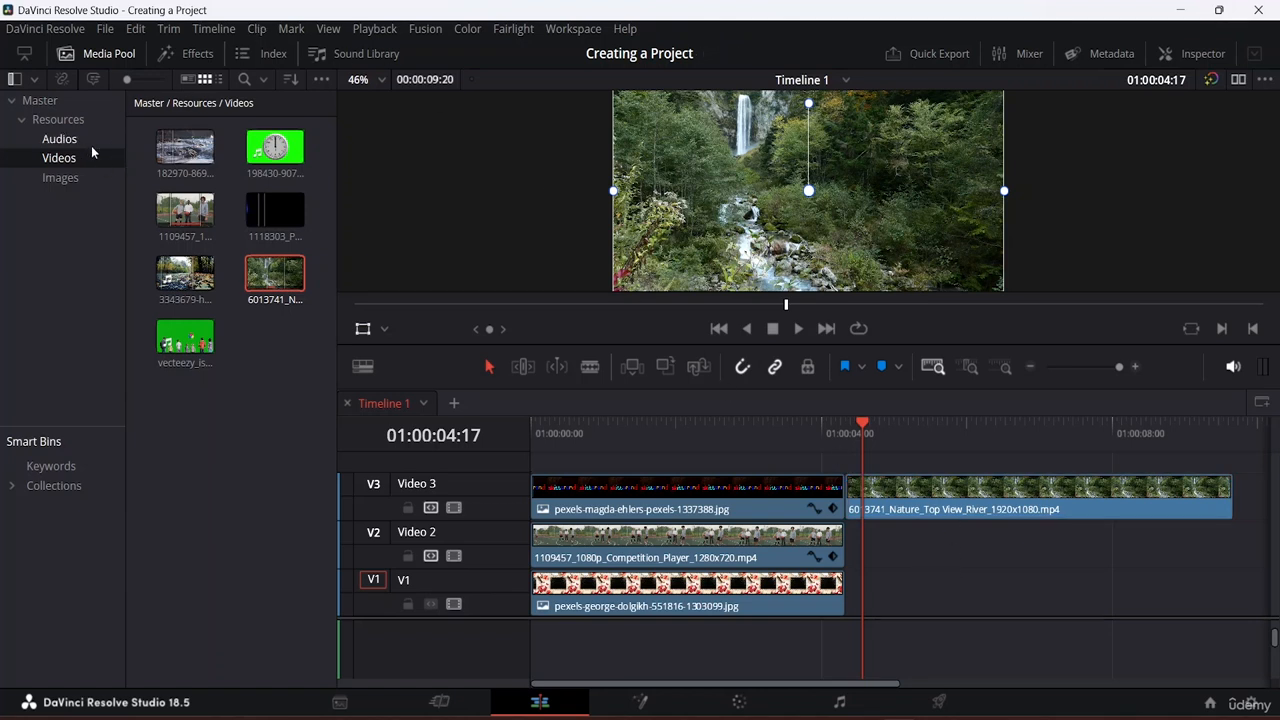
click(863, 428)
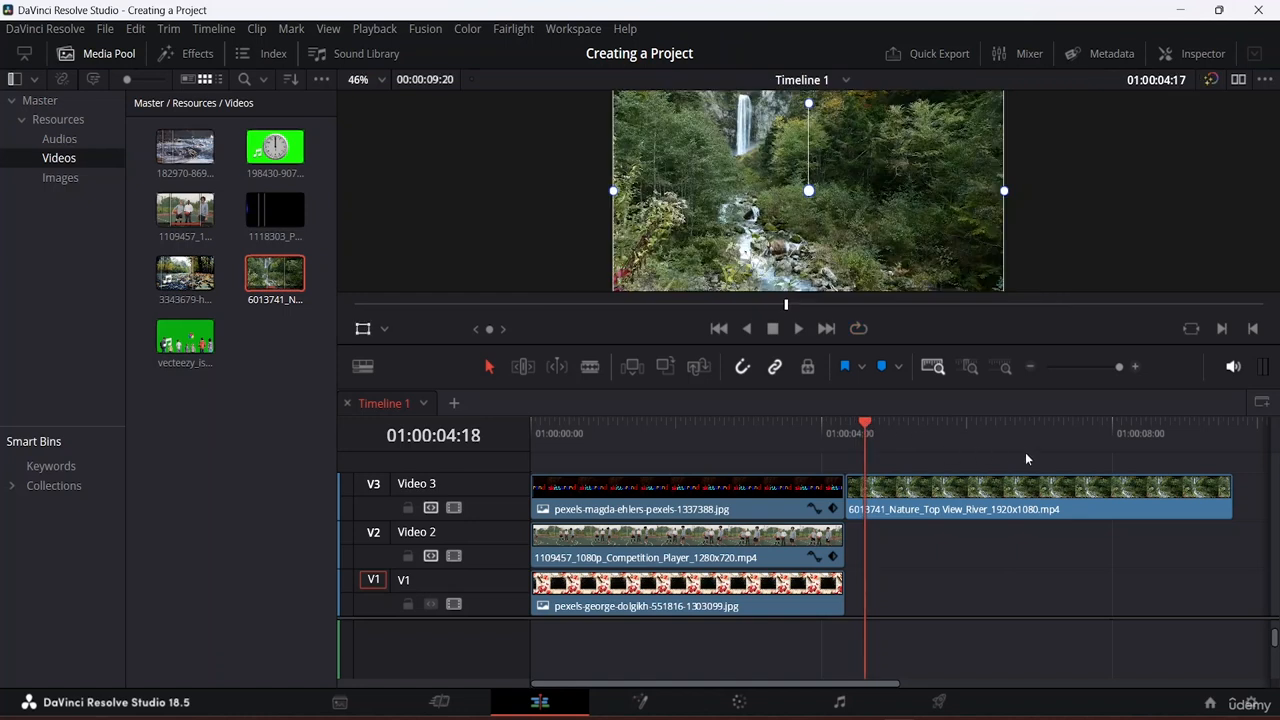
drag(185, 272, 1180, 496)
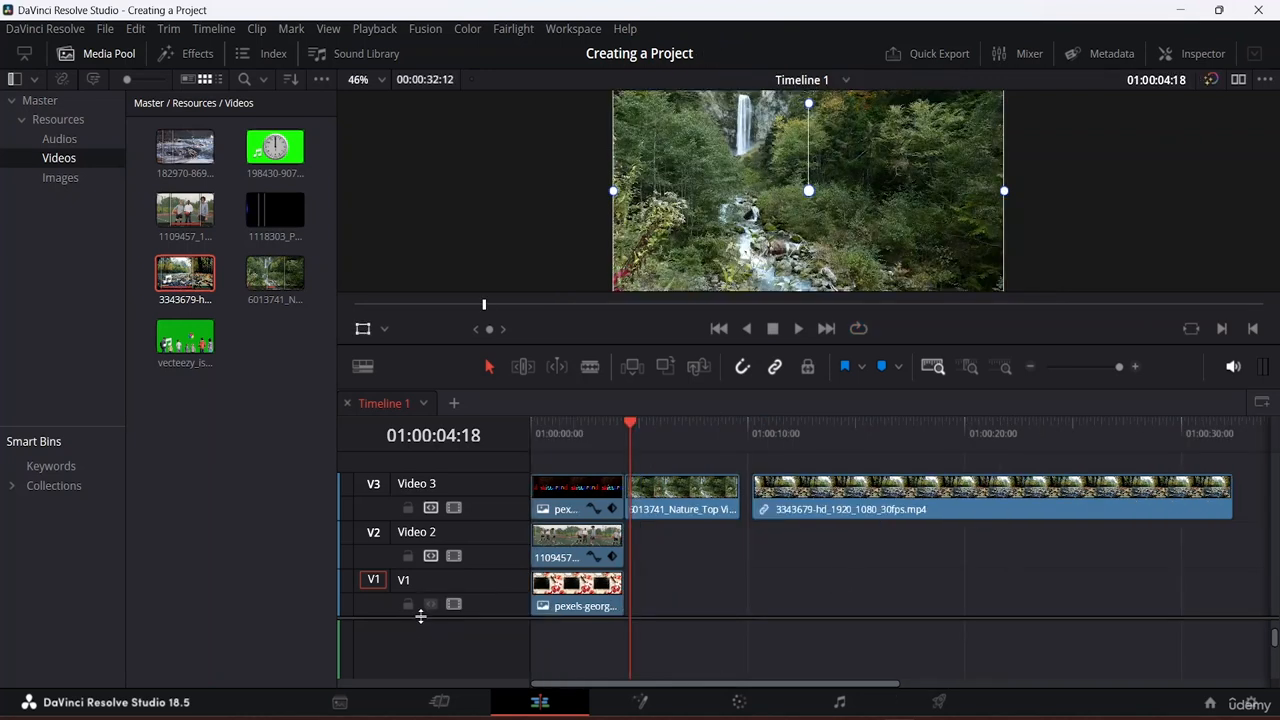
Step: Reduce the audio track height to the minimum and bring the 3343679-hd clip's video and audio parts into view together
scroll(426, 590, down, 3)
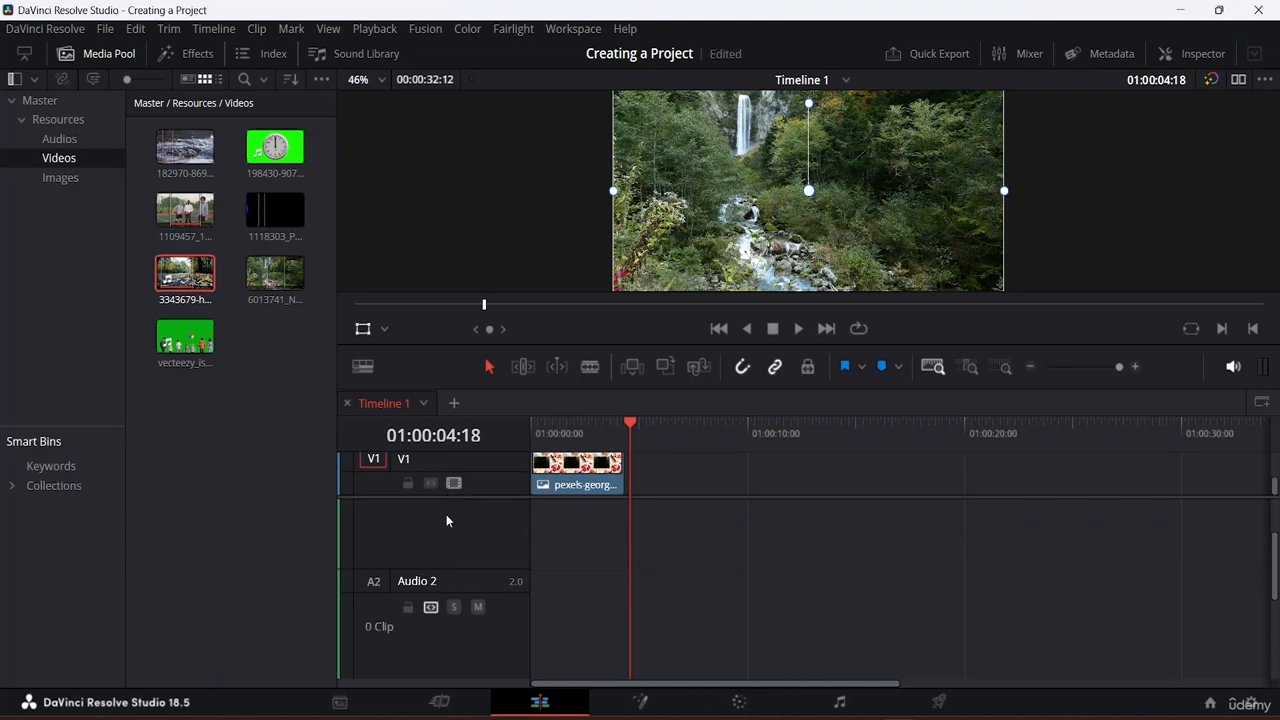
click(363, 366)
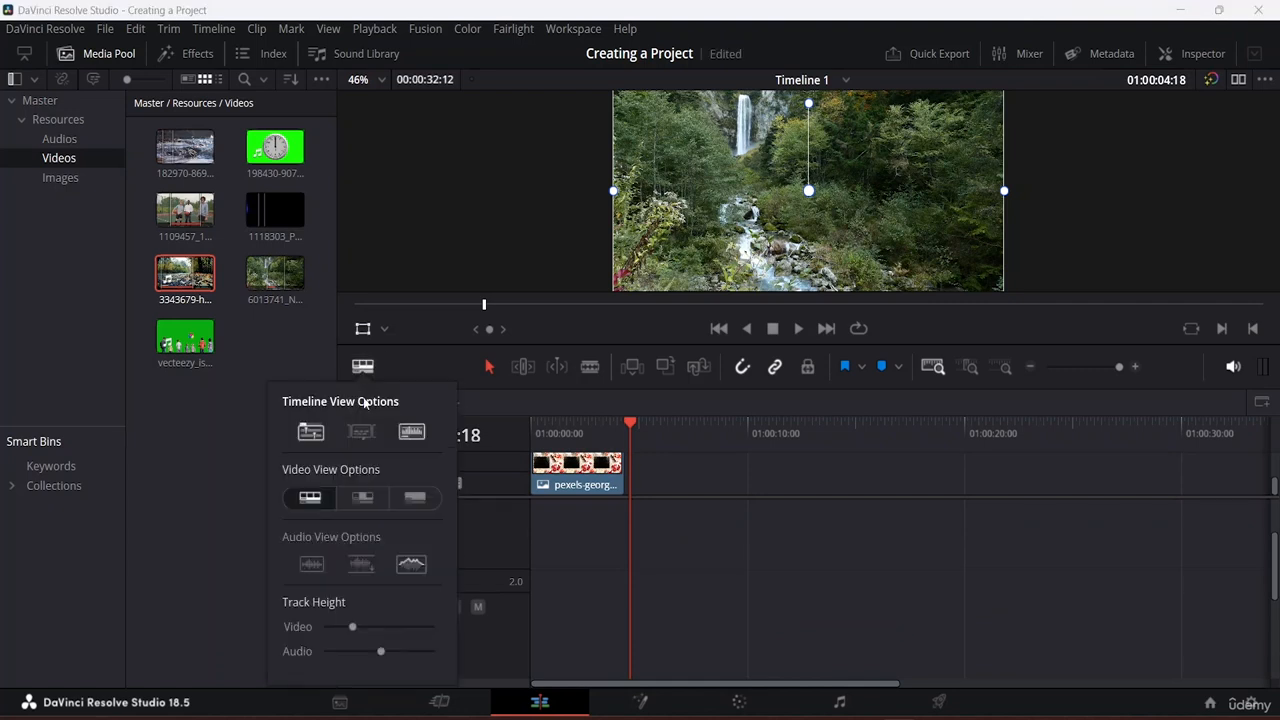
drag(382, 650, 323, 646)
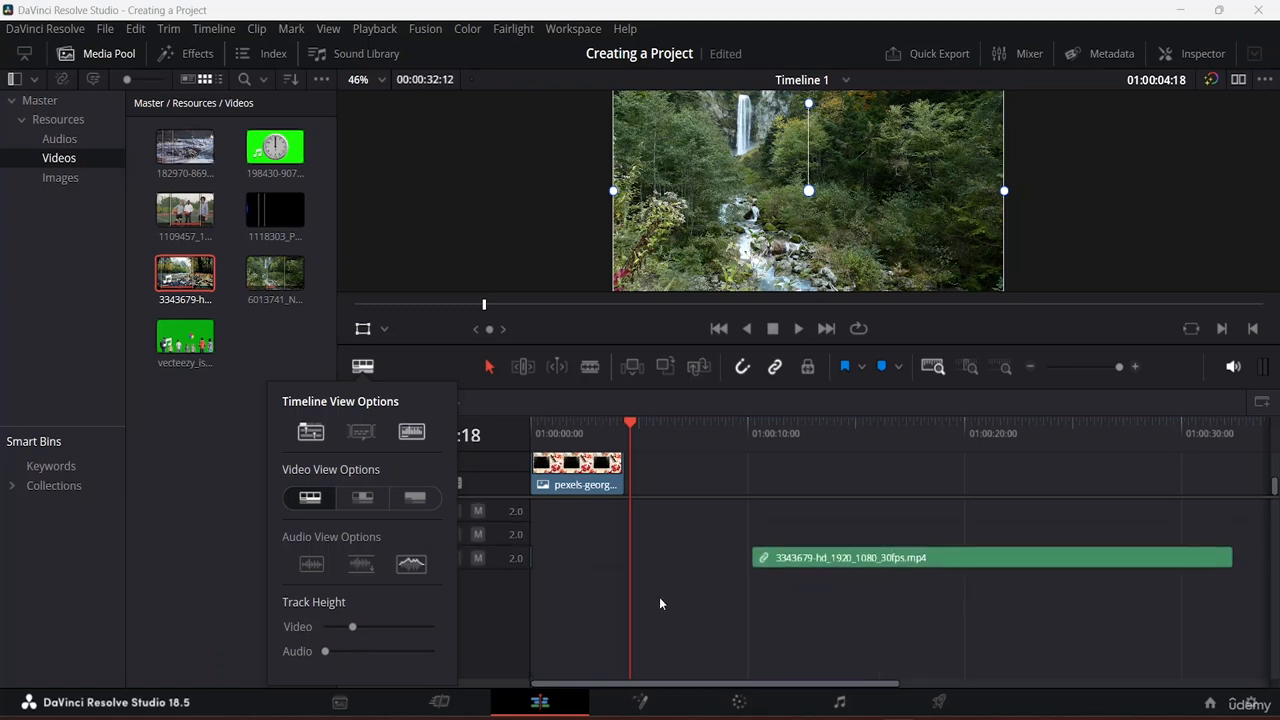
click(476, 623)
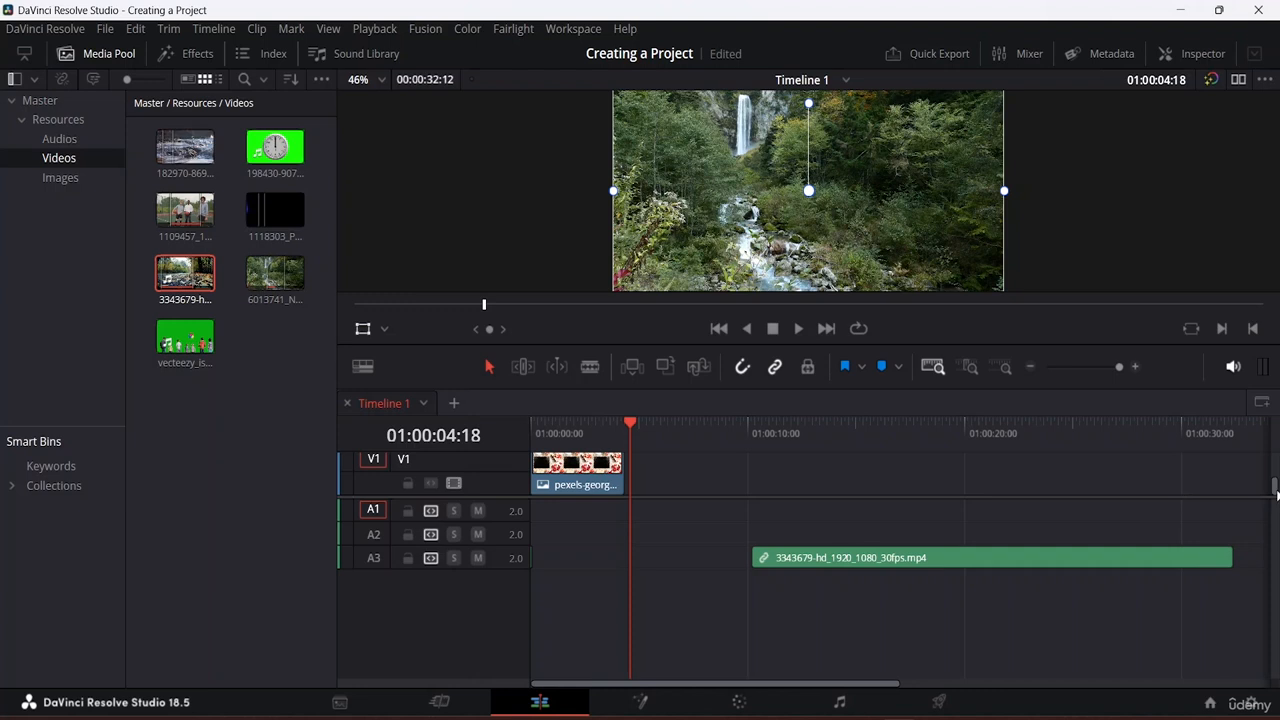
drag(1274, 490, 1276, 463)
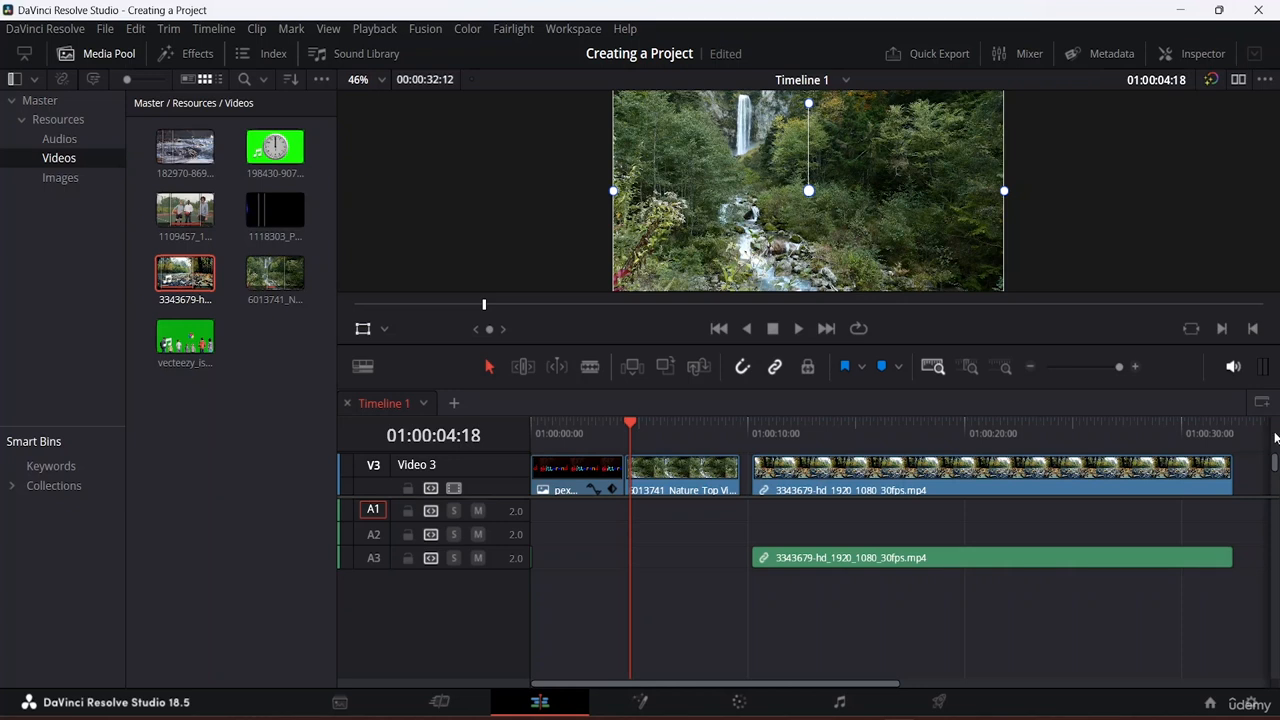
Step: Turn off Linked Selection and select the 3343679-hd clip's audio and video parts independently
click(854, 470)
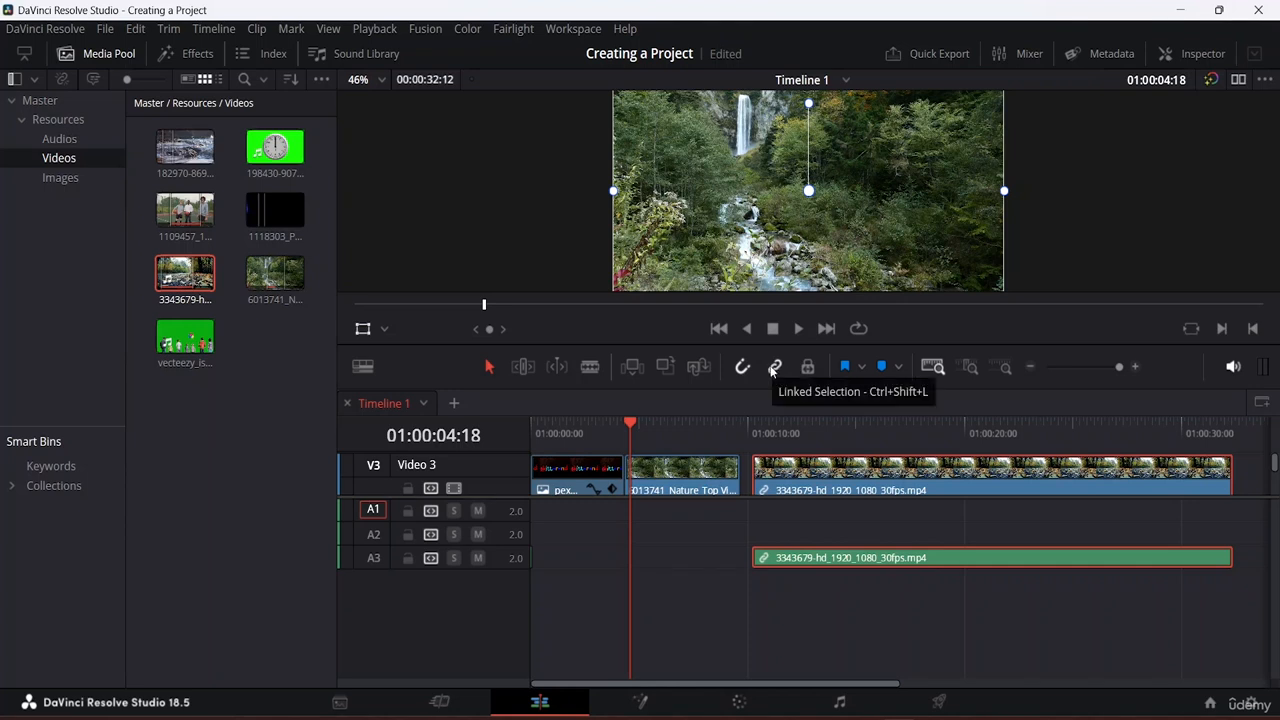
click(867, 599)
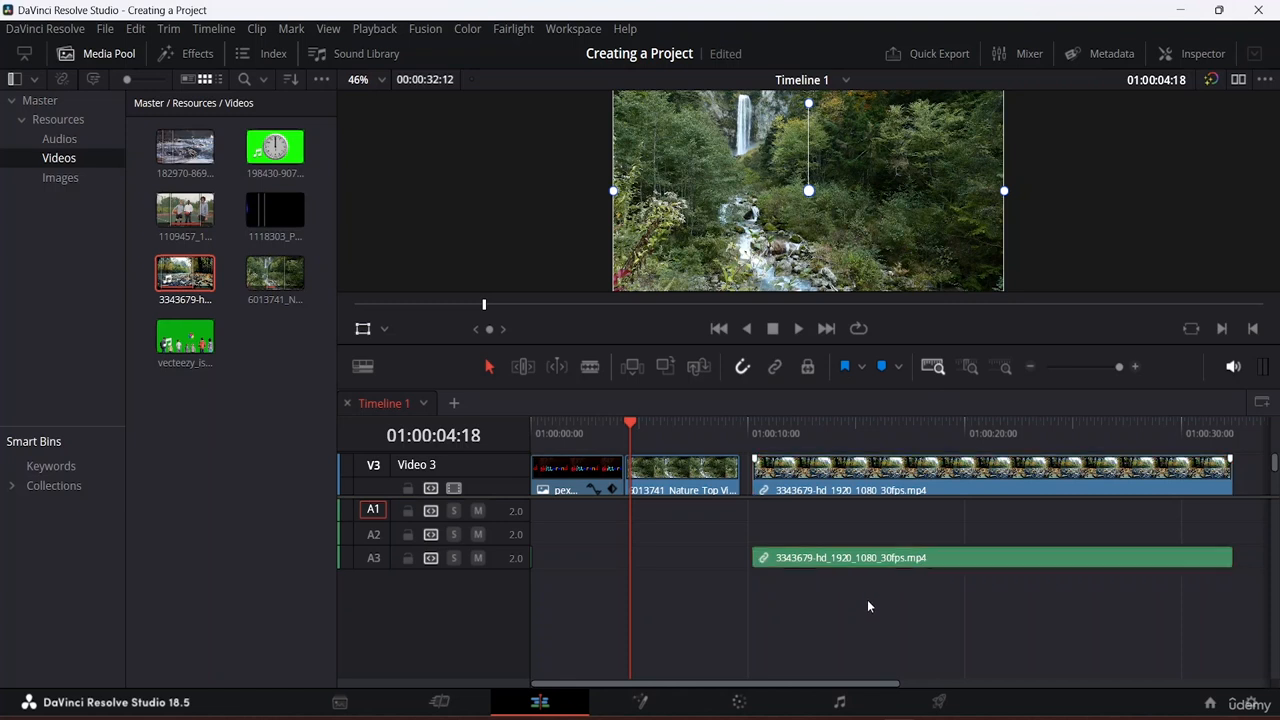
click(849, 559)
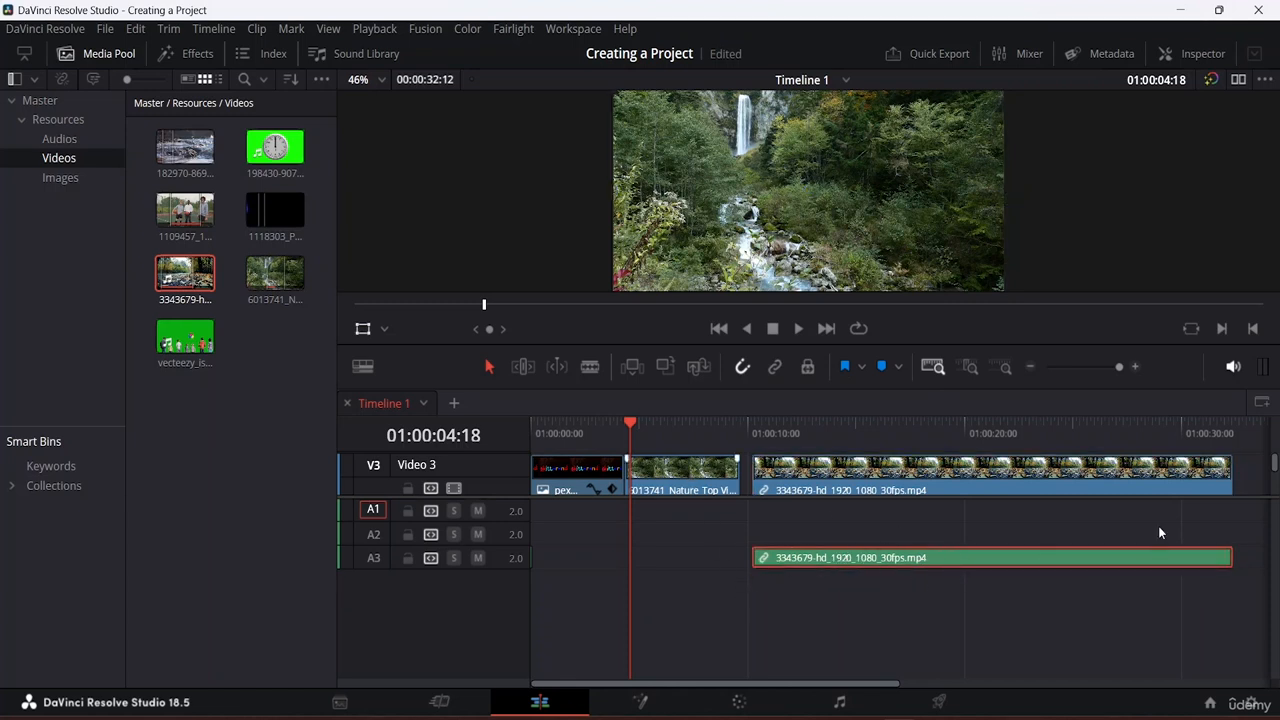
click(850, 475)
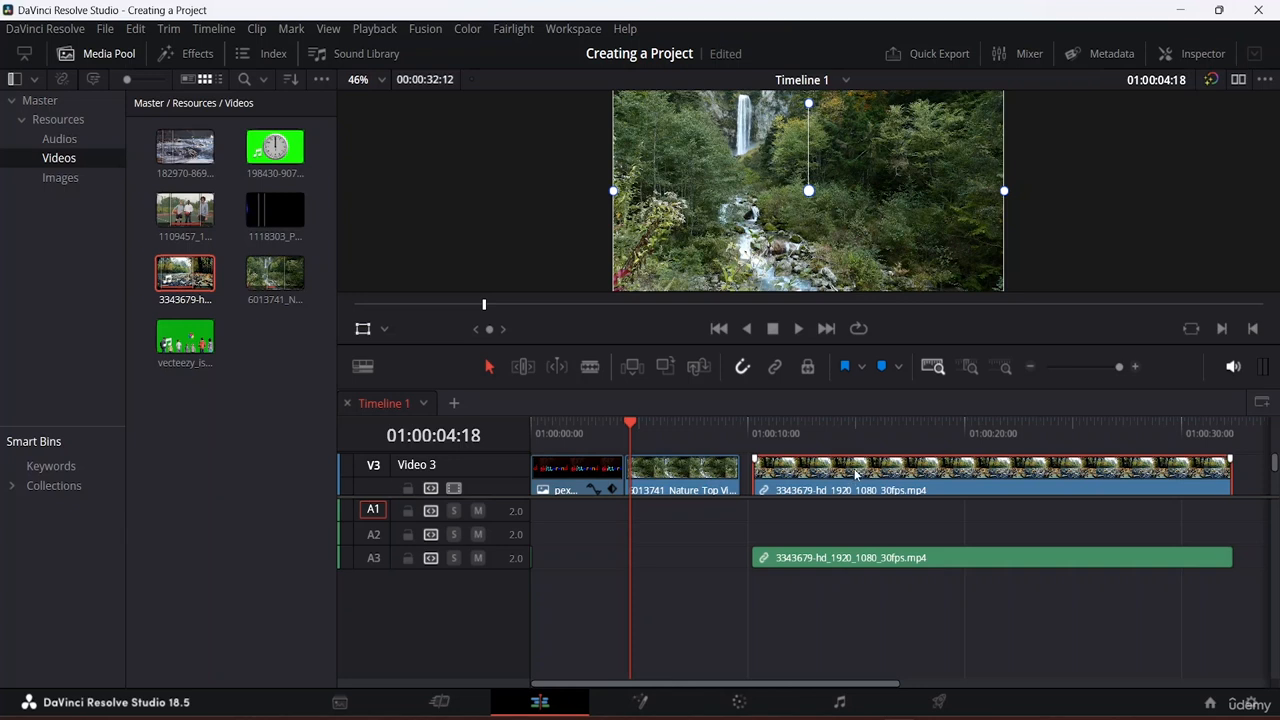
click(809, 559)
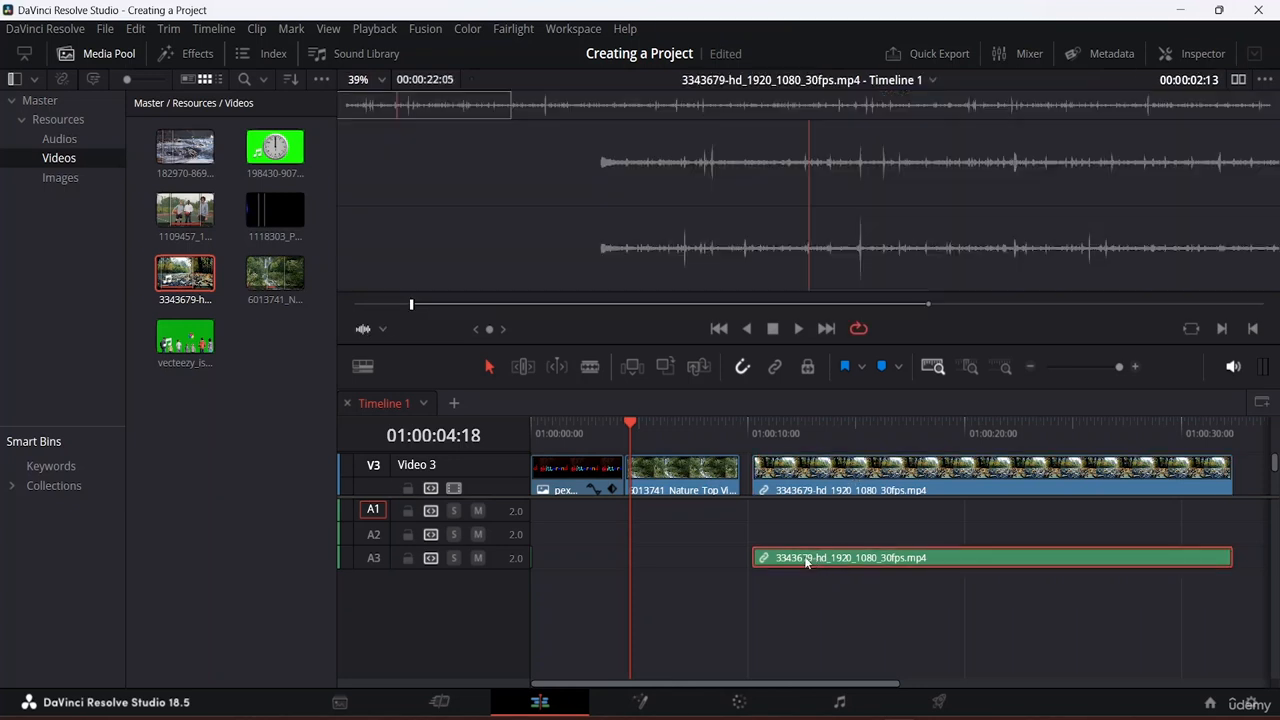
Step: Cut the 3343679-hd clip's audio from A3, keeping its video on V3, and show the source clip in the viewer
right_click(882, 560)
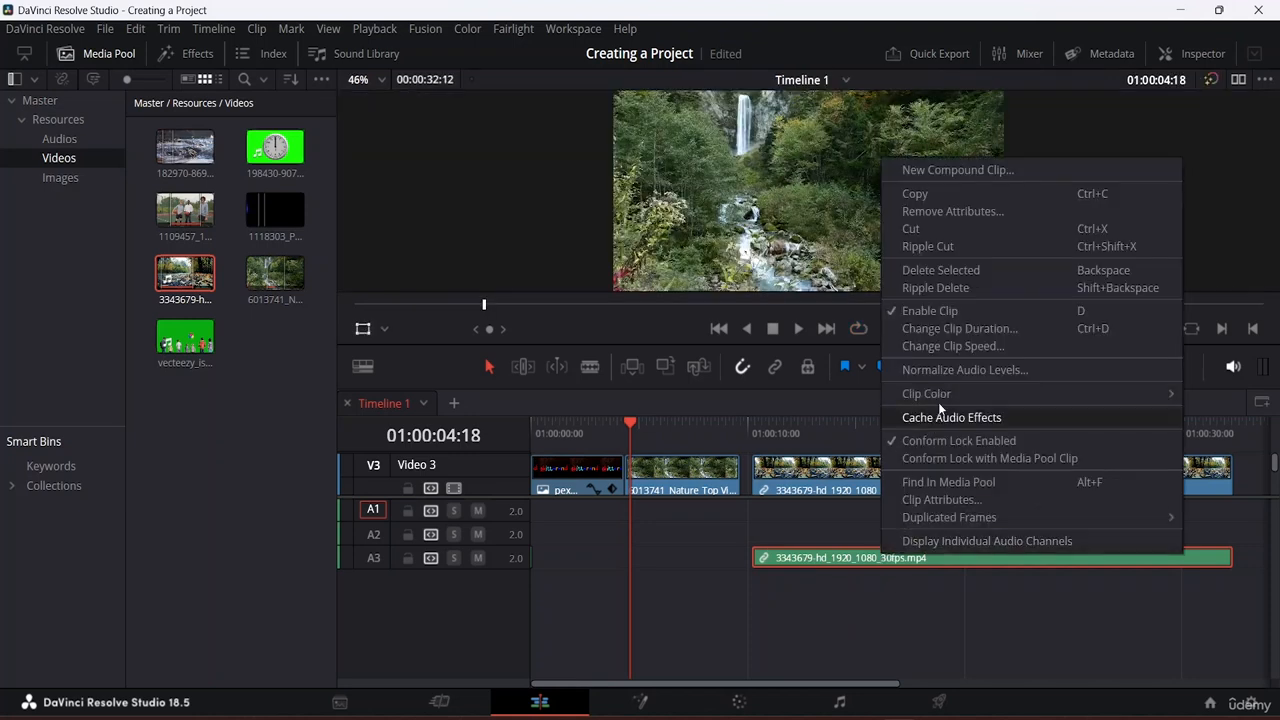
click(962, 231)
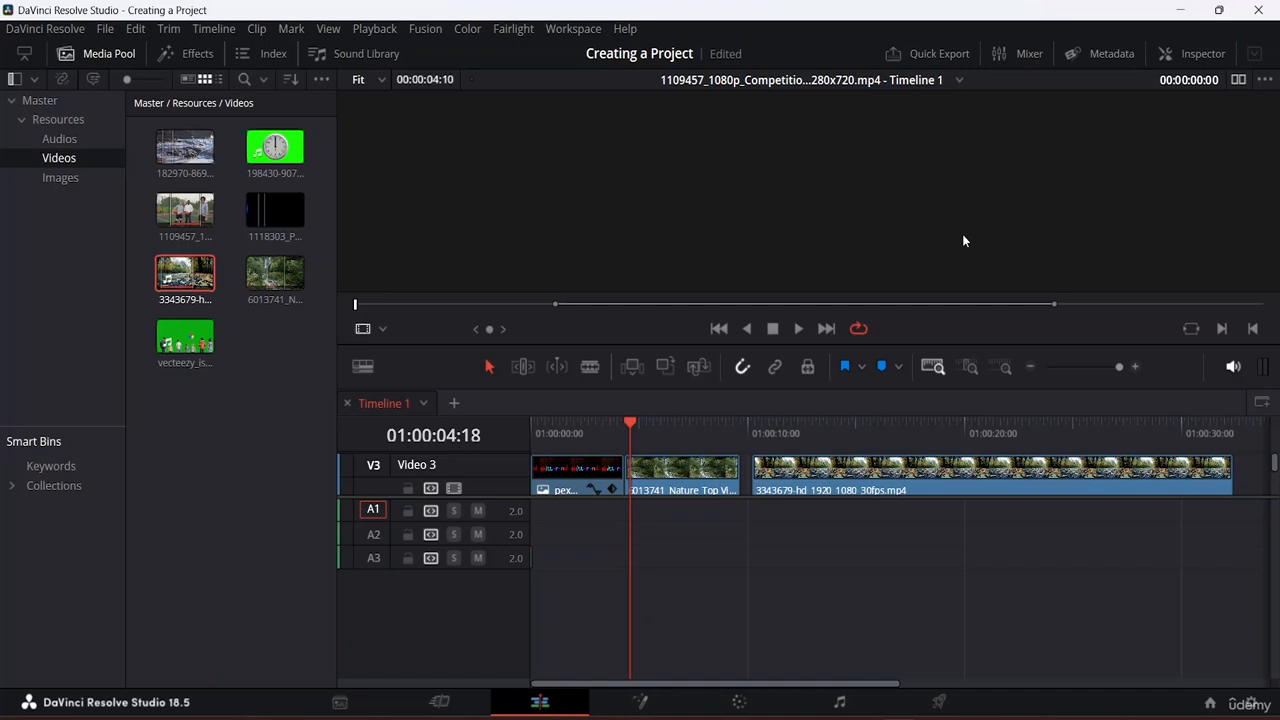
click(966, 458)
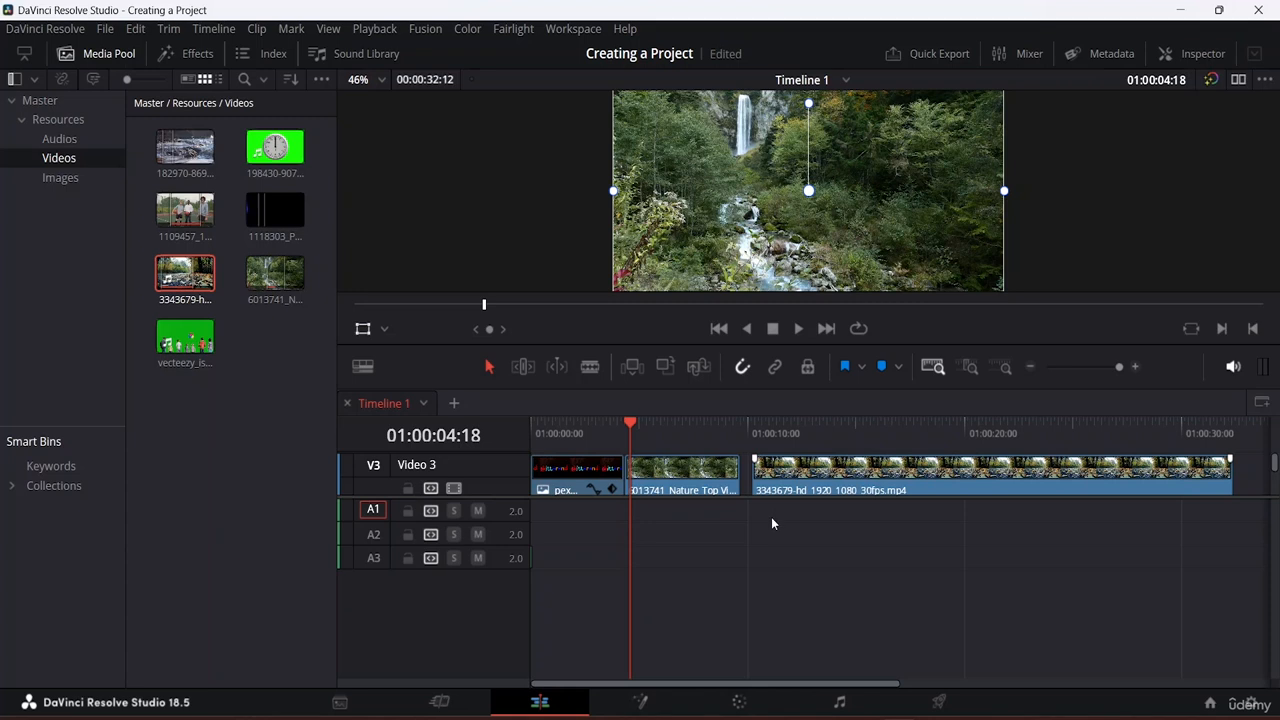
key(q)
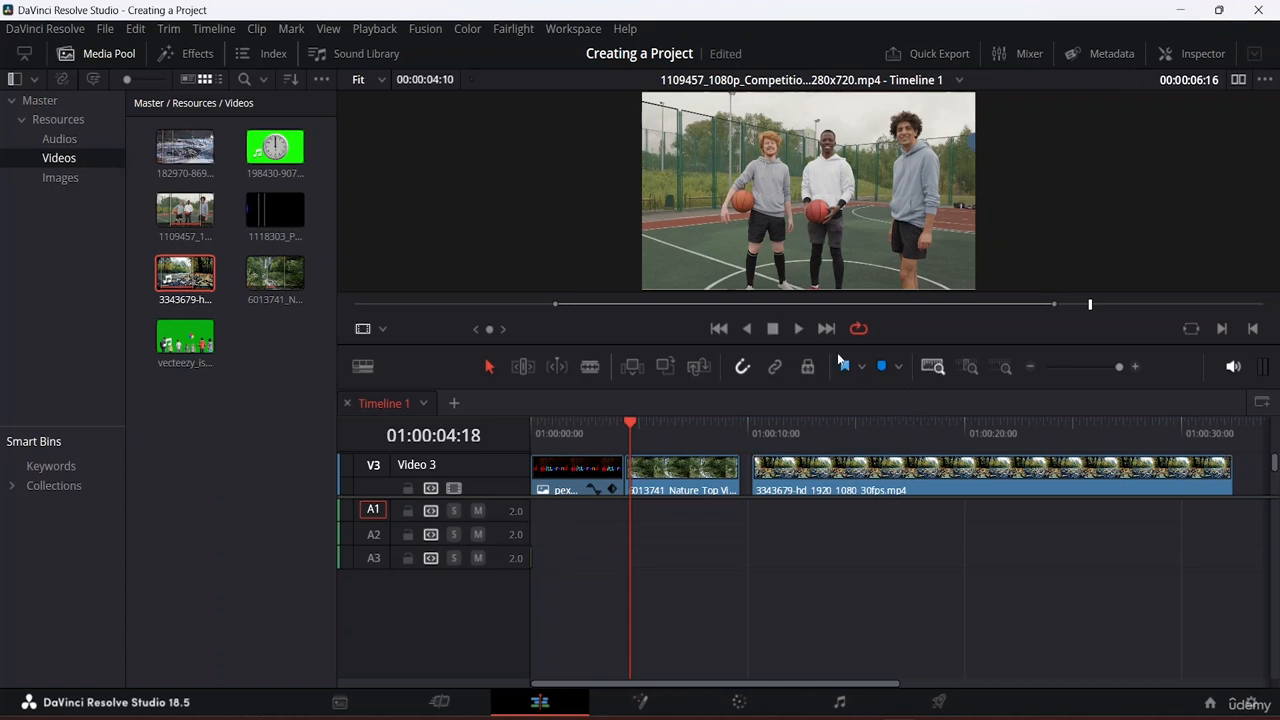
Step: Turn Position Lock on and off again for all tracks, and delete the 3343679-hd video clip from V3
click(808, 372)
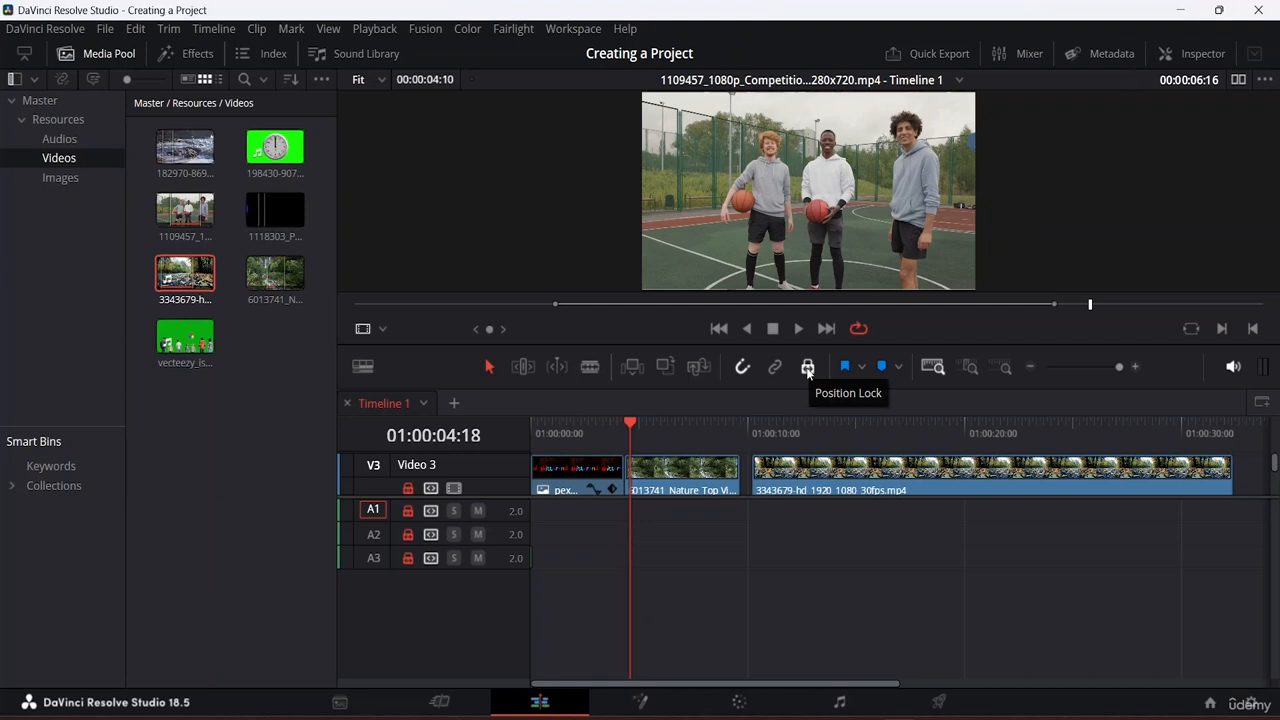
click(808, 370)
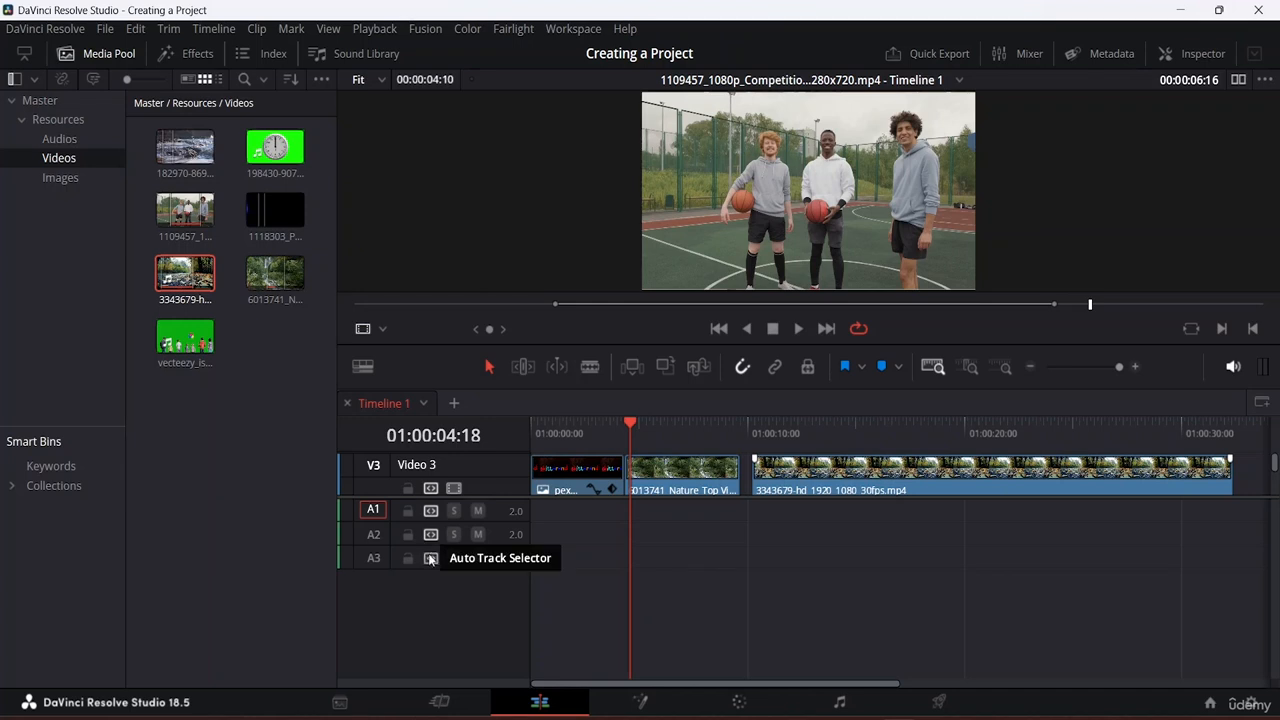
click(855, 477)
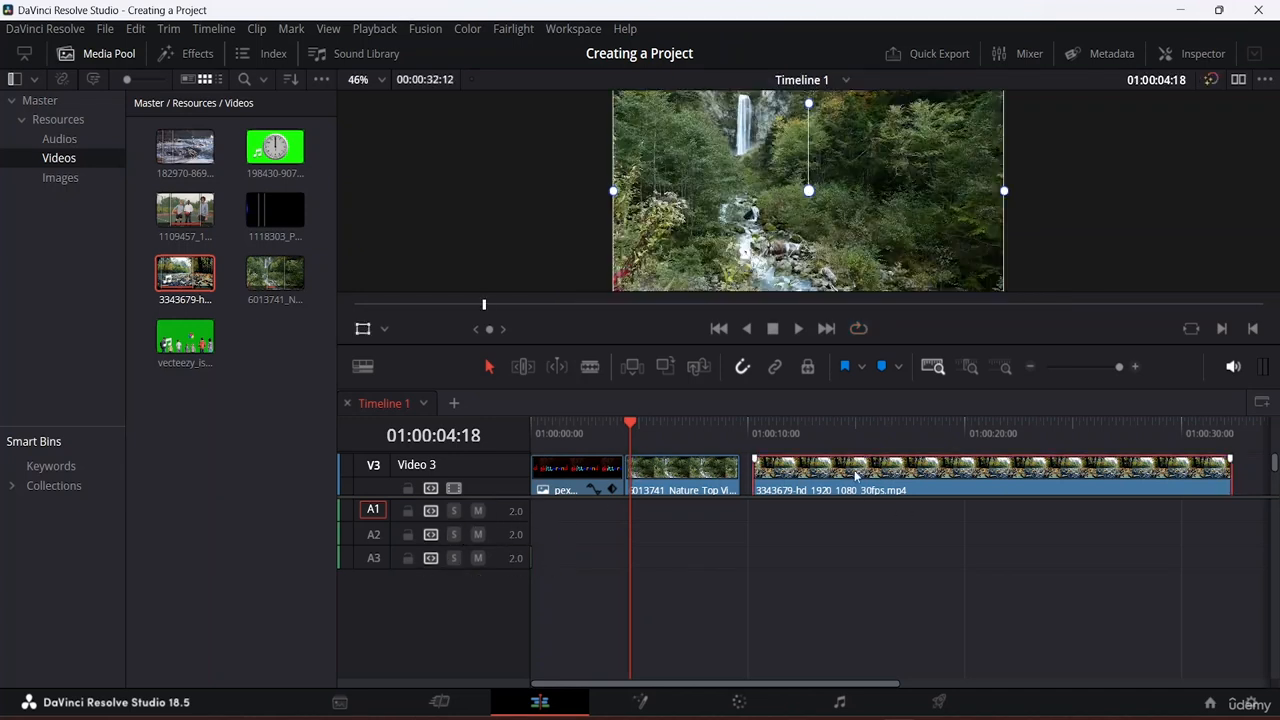
key(Delete)
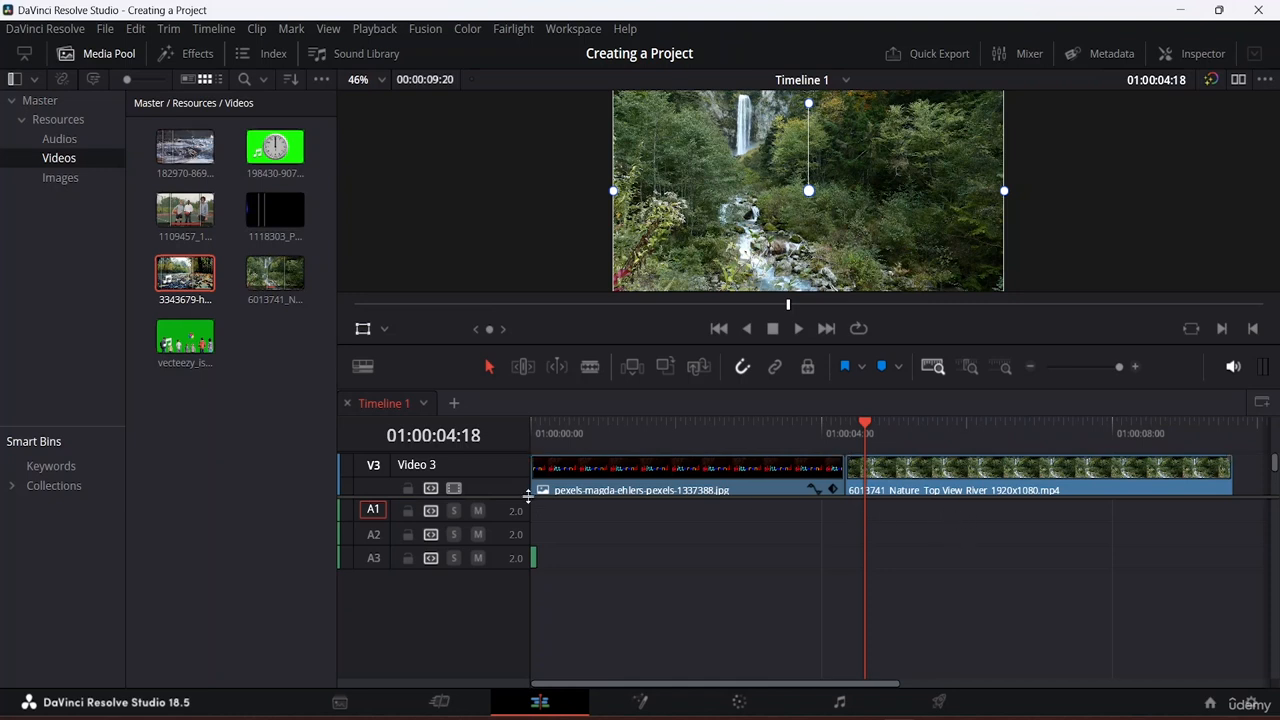
Step: Enlarge the video track area to show all three video tracks, and cut the tiny movement-200697.mp3 remnant from A3
drag(528, 496, 538, 600)
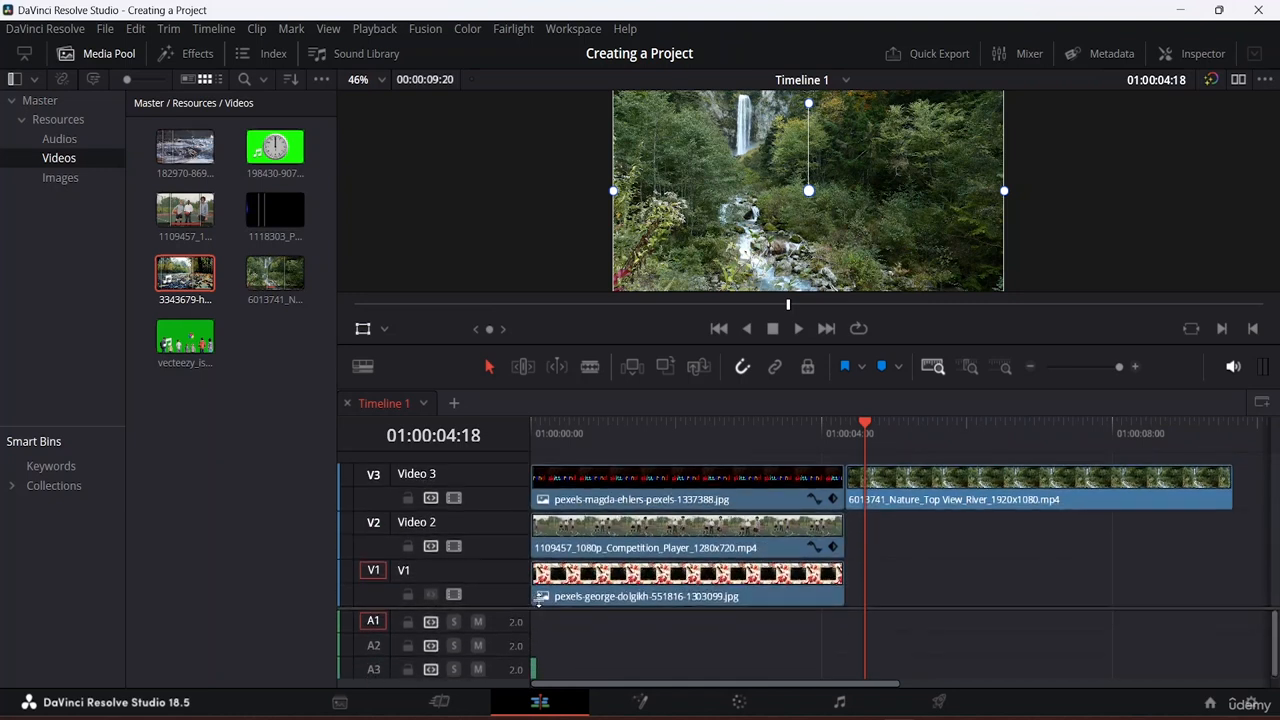
double_click(533, 665)
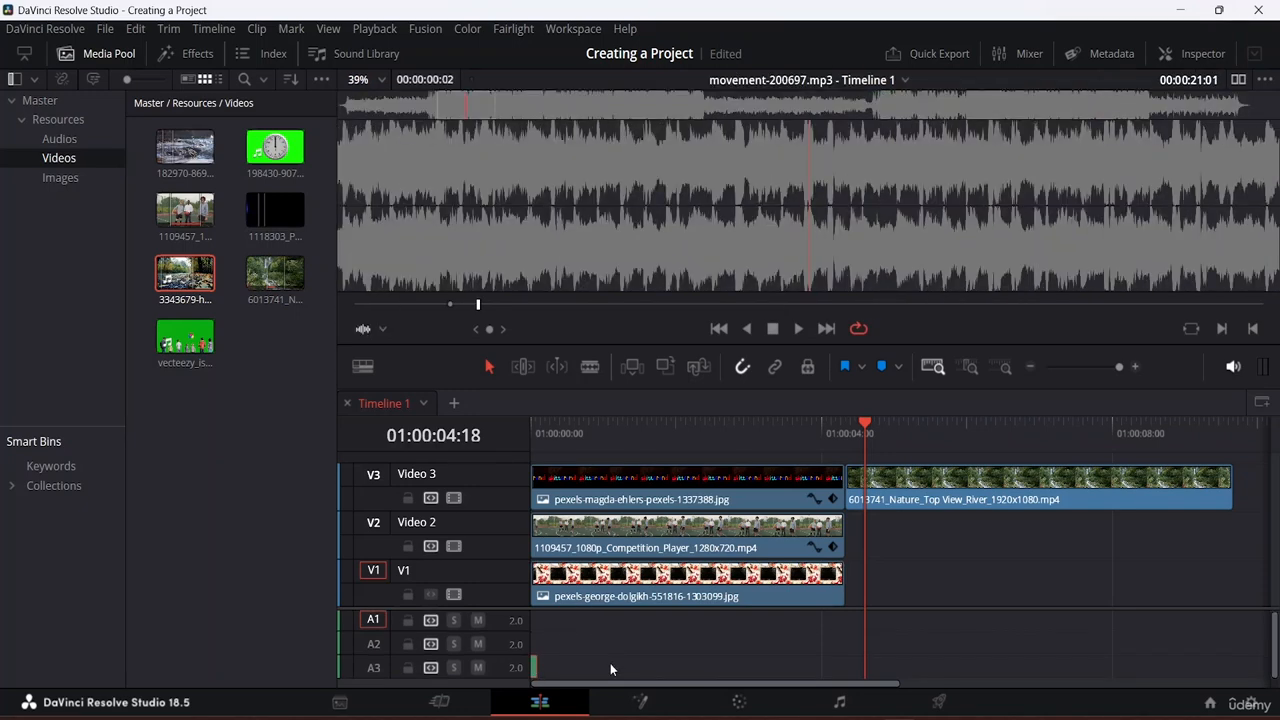
right_click(535, 667)
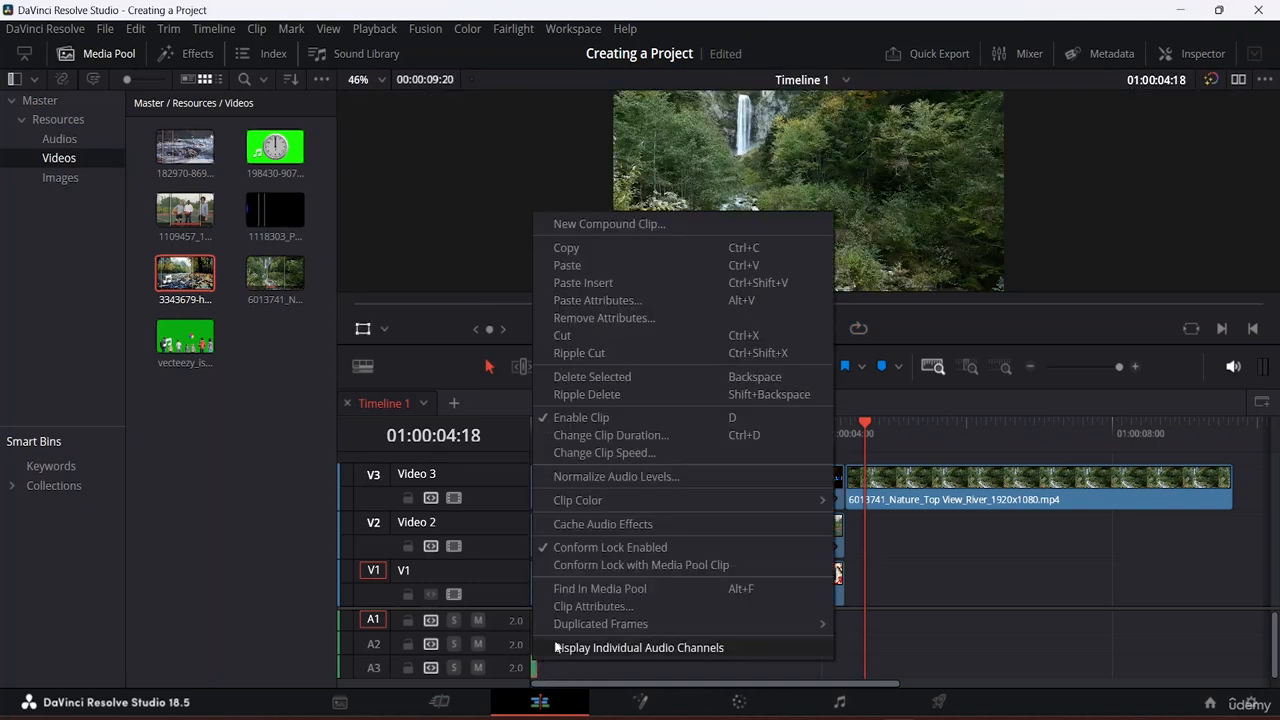
click(590, 335)
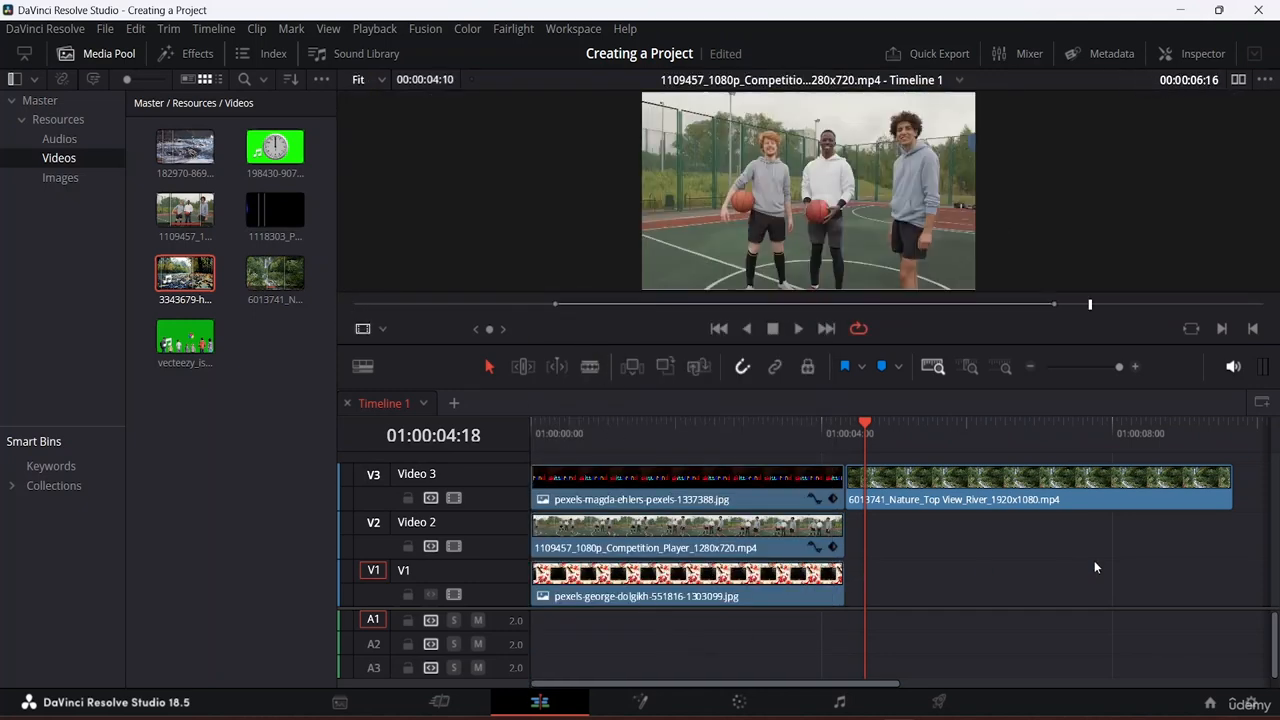
Step: Delete the river clip from V3 and select the basketball video on V2
click(1030, 497)
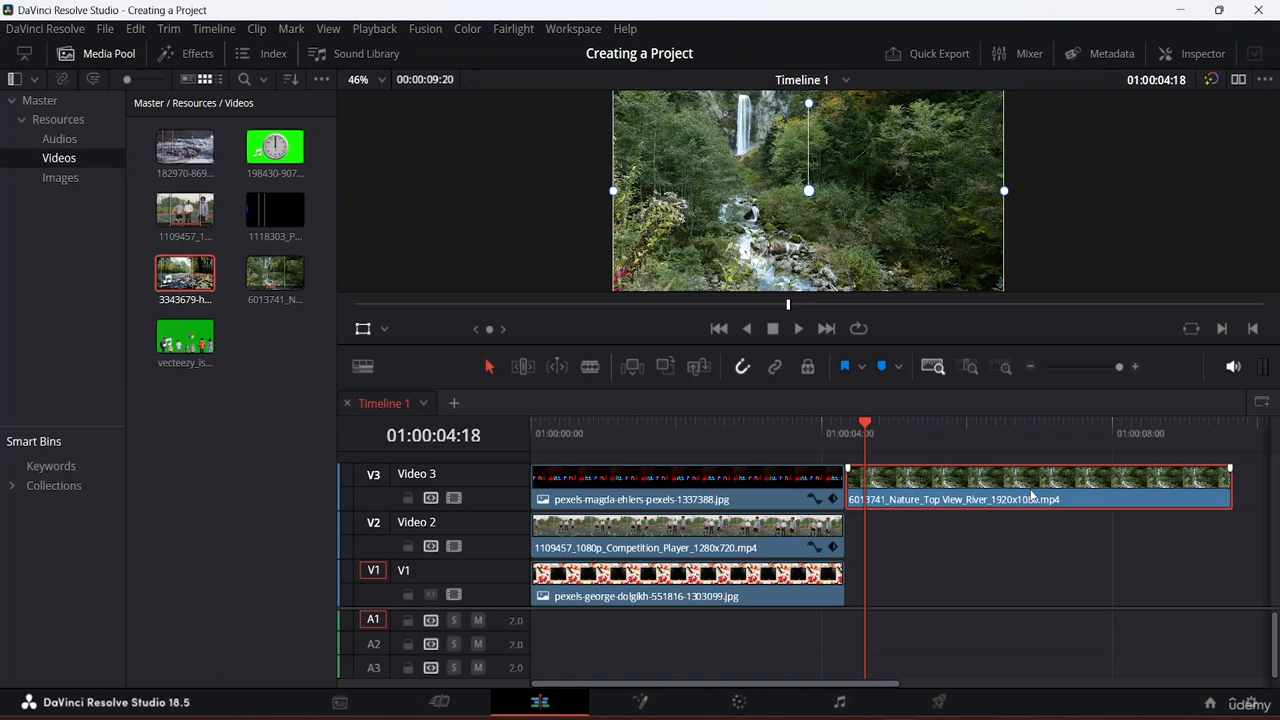
key(Delete)
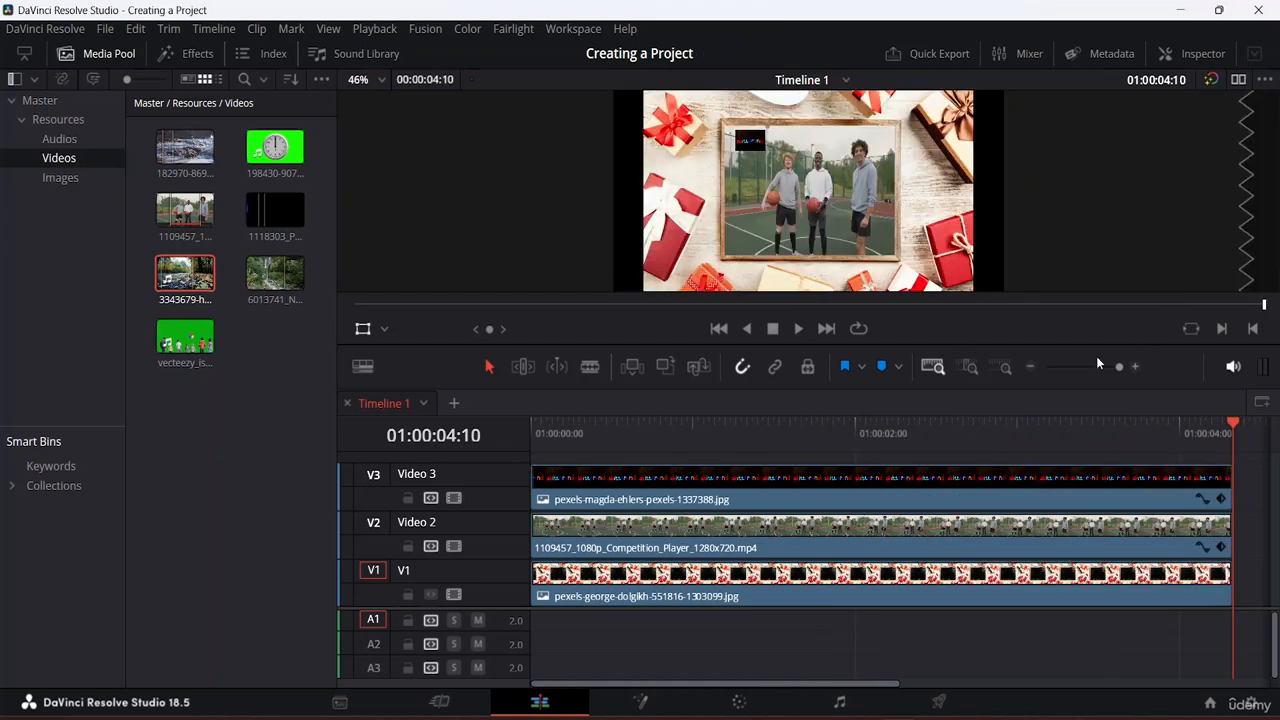
click(724, 540)
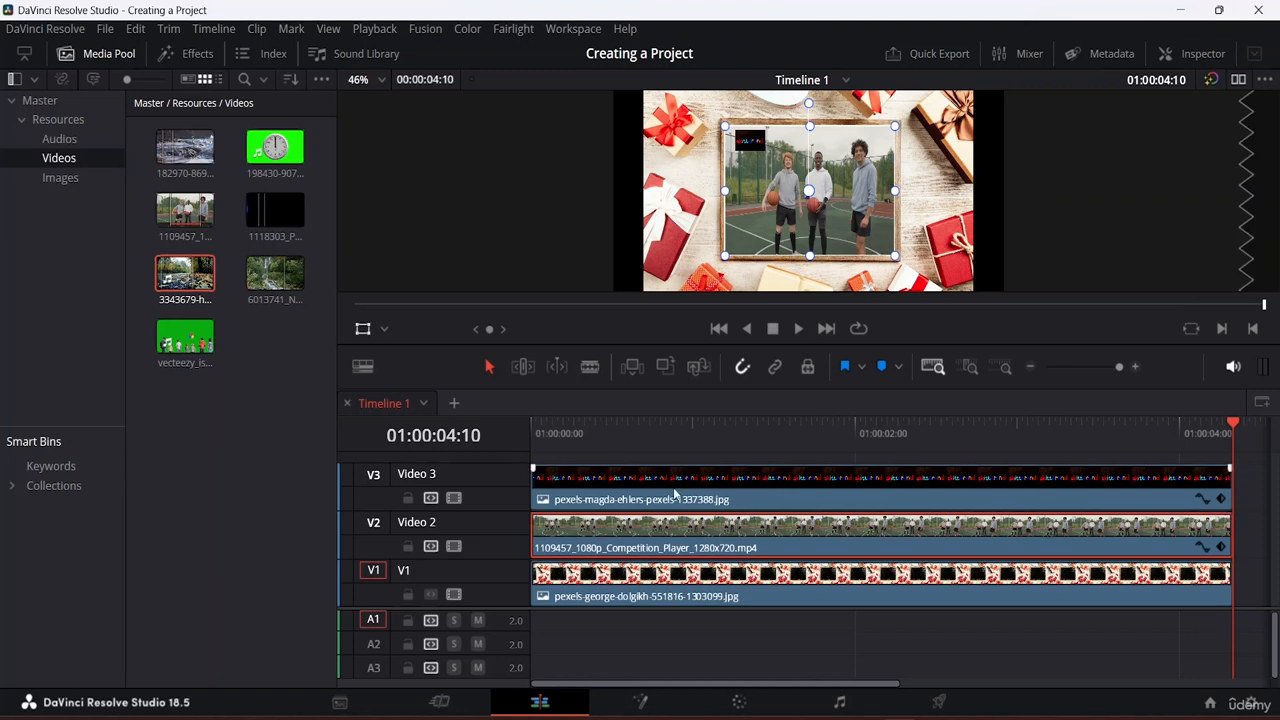
Step: Move the basketball video from V2 to a new V4 track above the V3 image and return it to V2
drag(686, 534, 678, 415)
drag(706, 543, 696, 423)
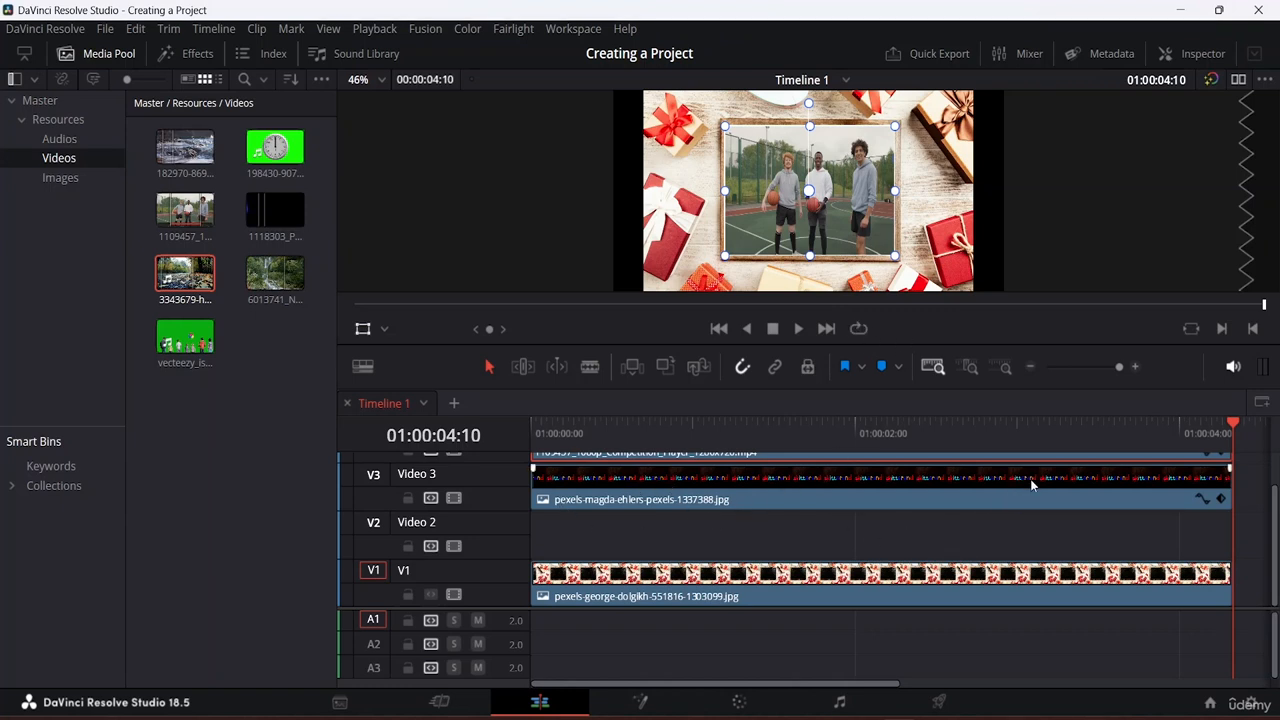
scroll(812, 521, up, 1)
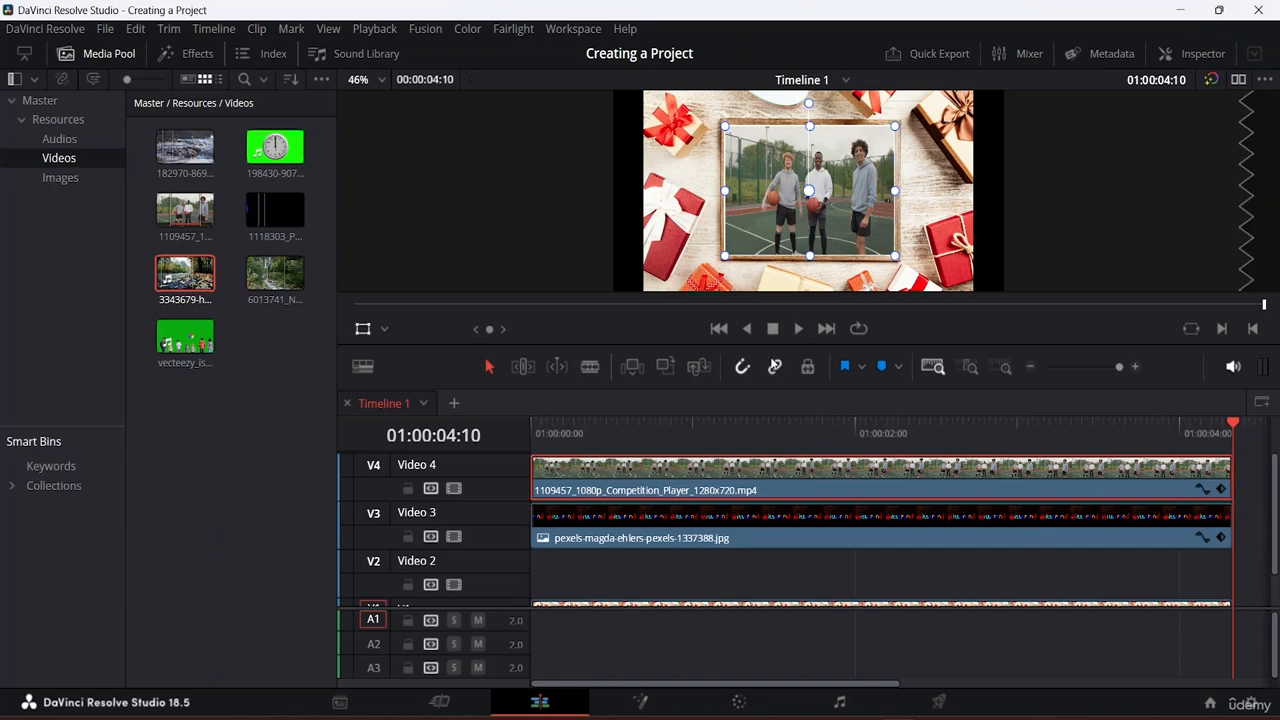
drag(637, 478, 615, 570)
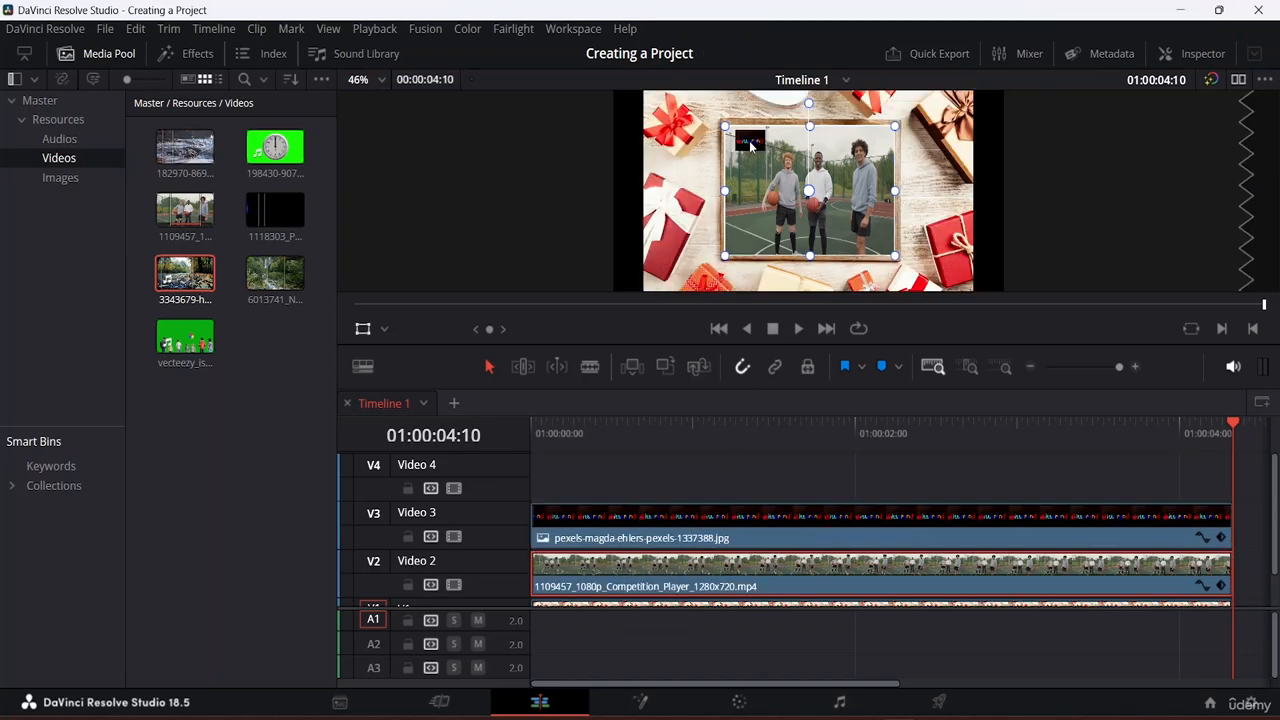
Step: Examine the layered composite up close and in full in the viewer, and deselect the basketball clip
scroll(750, 145, up, 5)
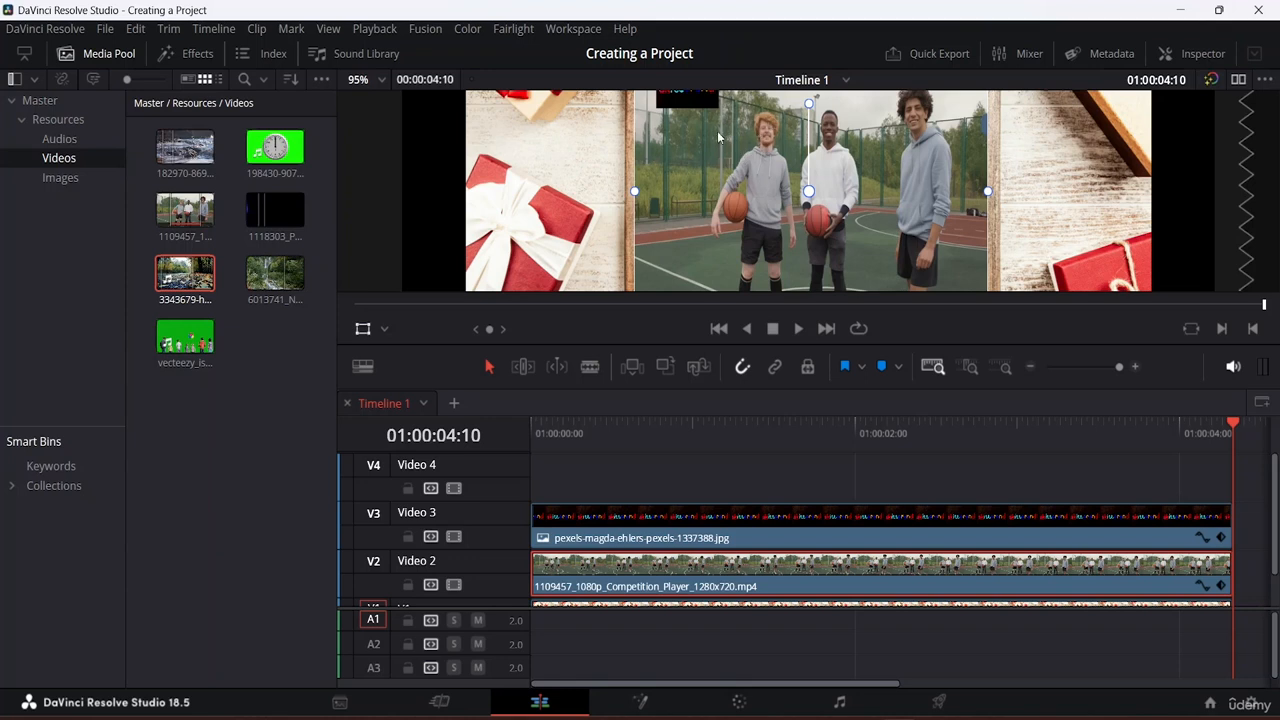
scroll(693, 138, up, 2)
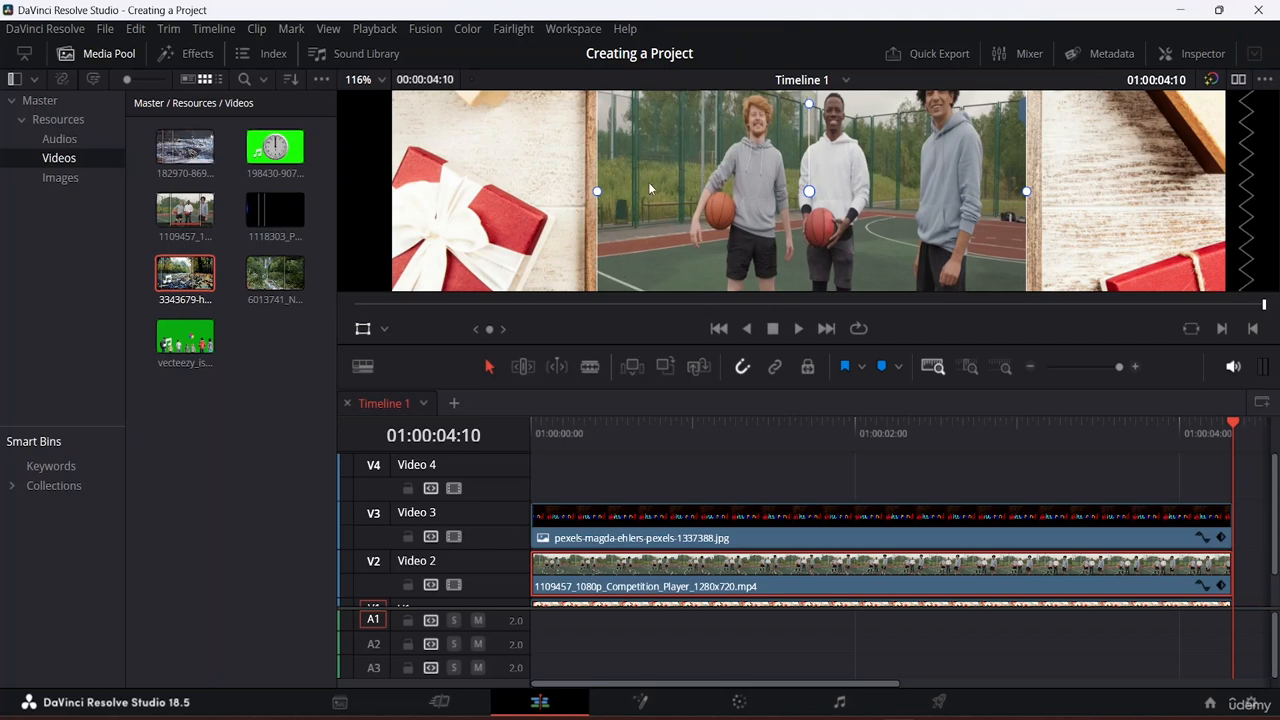
scroll(642, 151, up, 1)
scroll(642, 151, down, 1)
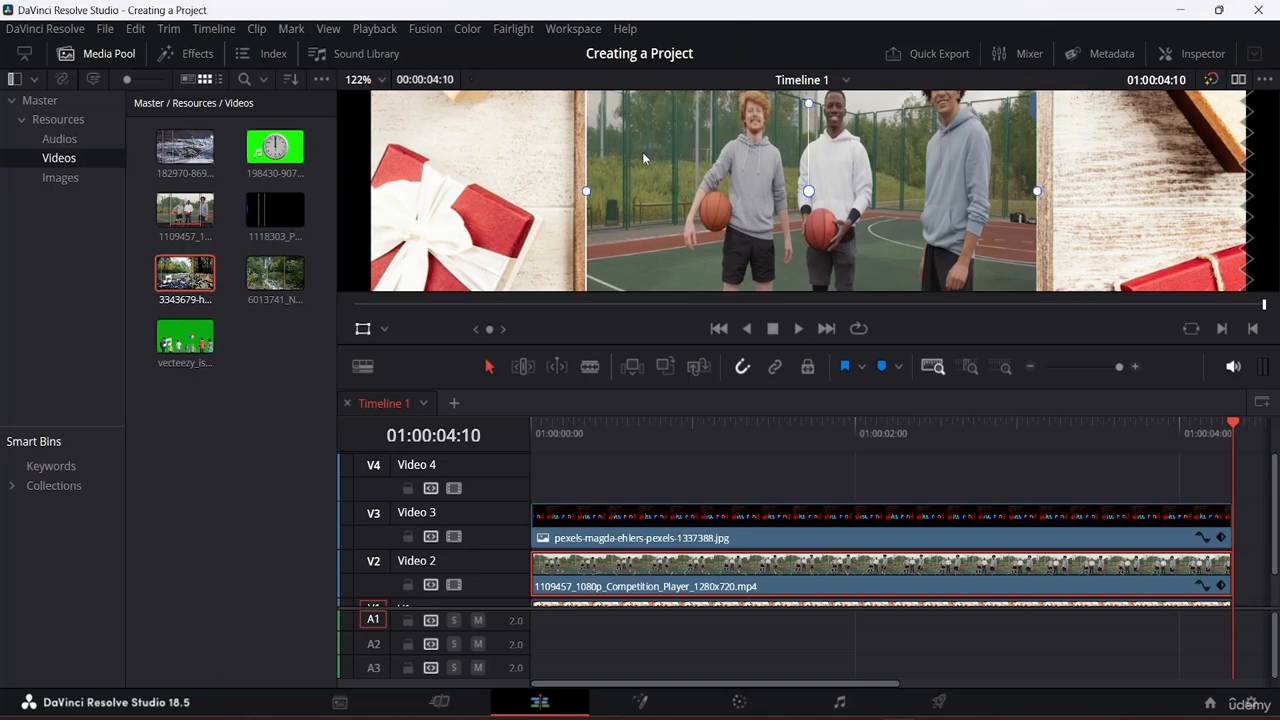
scroll(642, 152, down, 5)
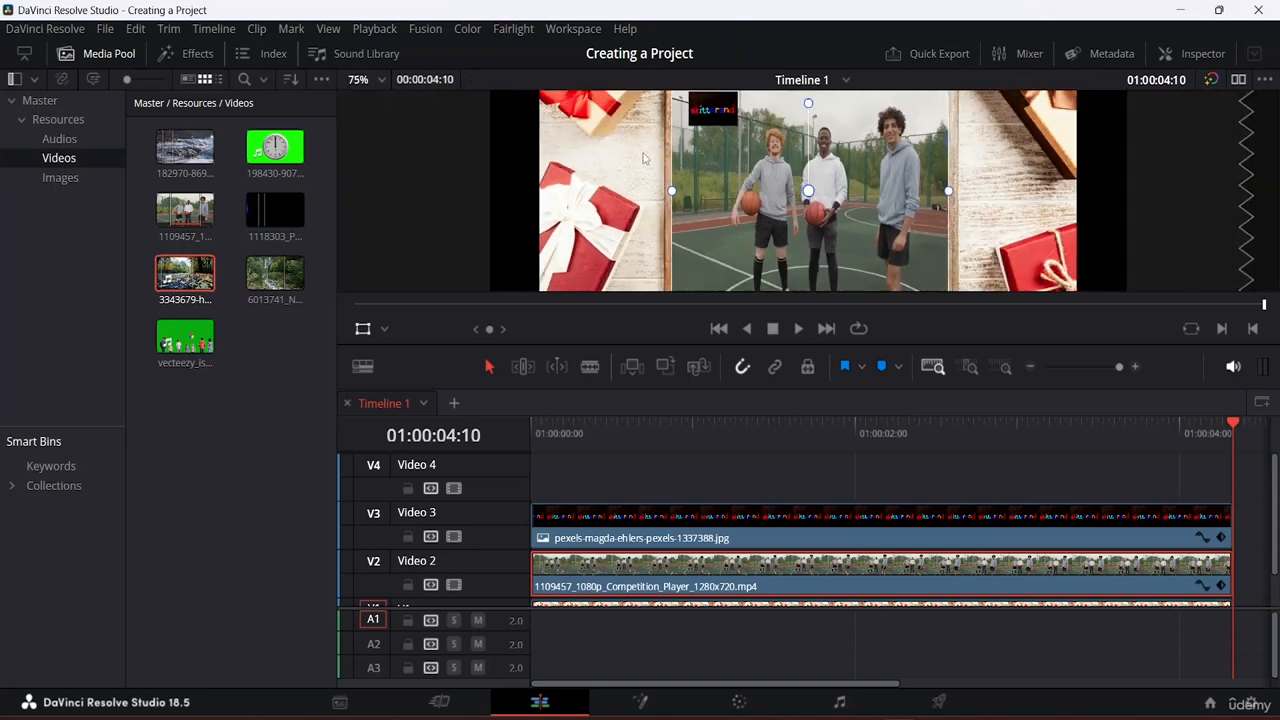
scroll(642, 151, down, 1)
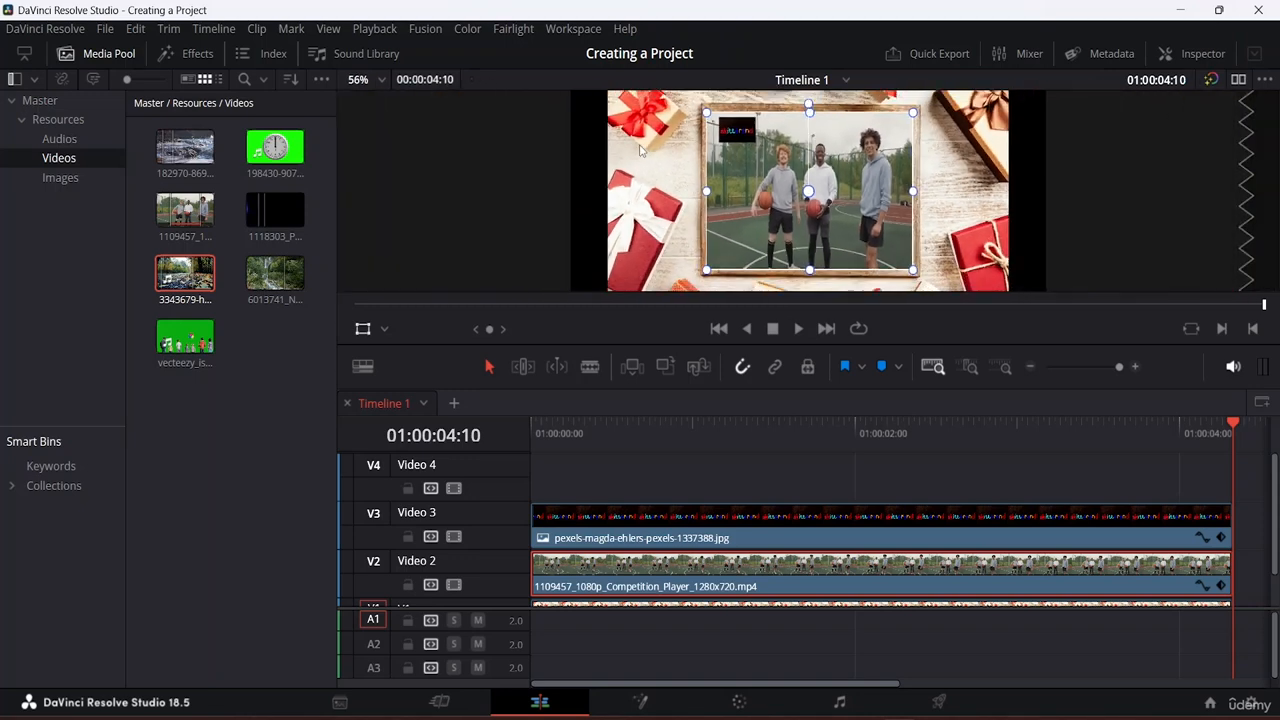
scroll(642, 151, down, 1)
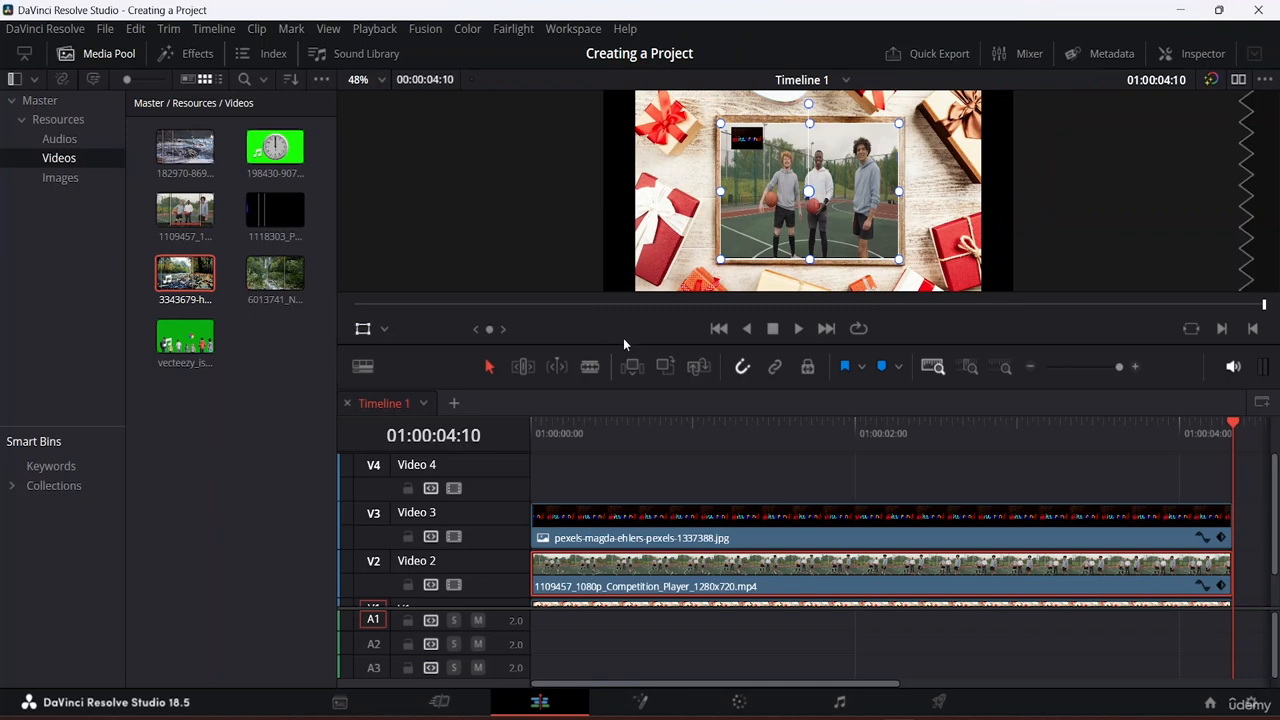
click(642, 474)
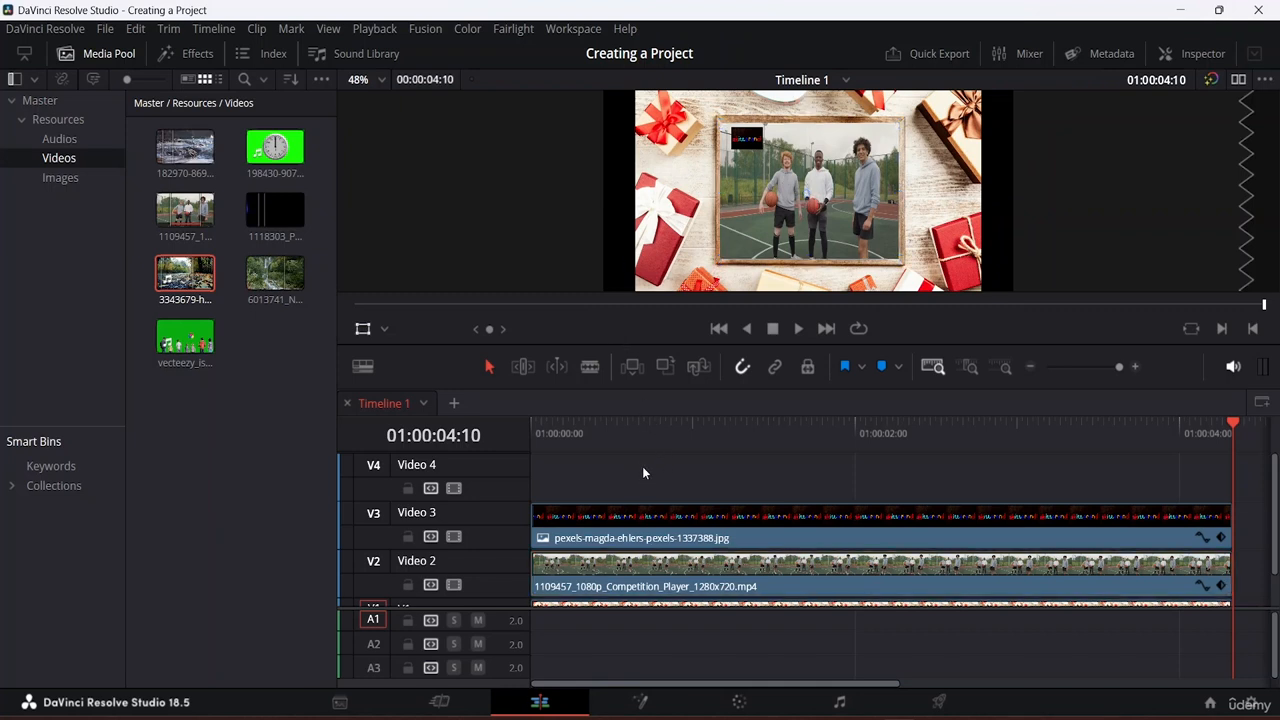
Step: Open an empty second timeline tab and close it again to return to Timeline 1
click(455, 405)
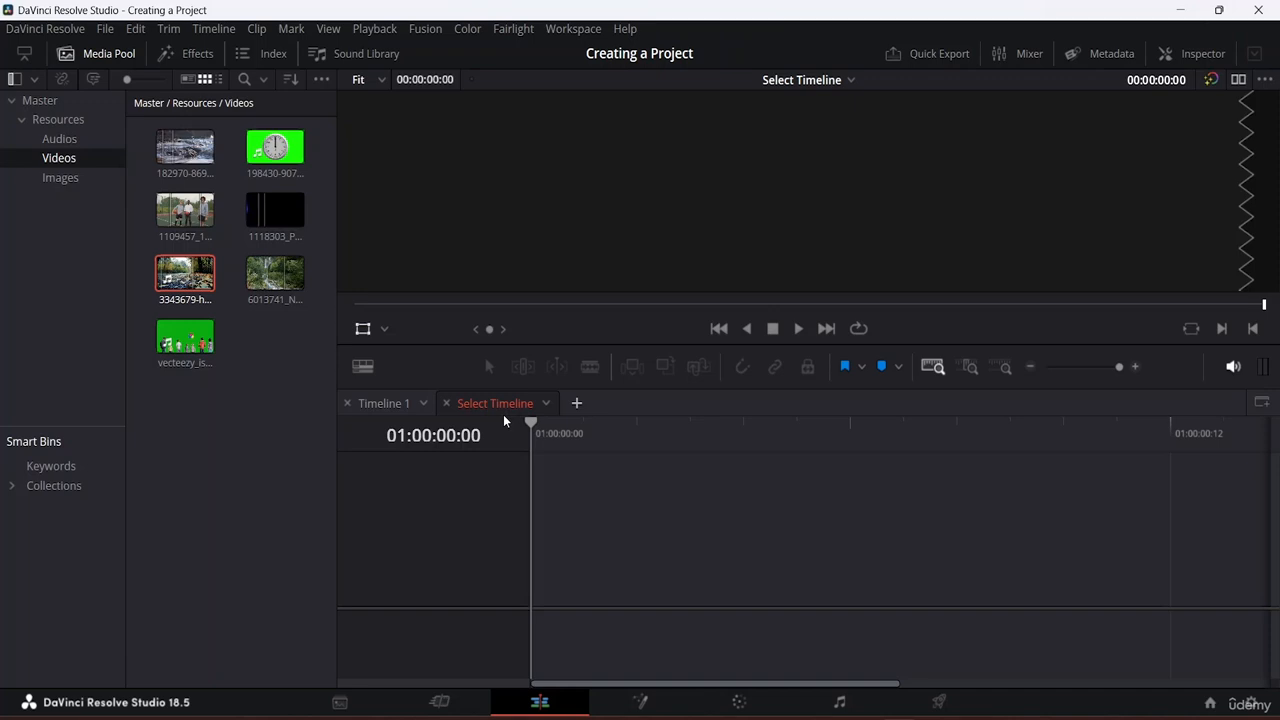
click(549, 404)
click(502, 404)
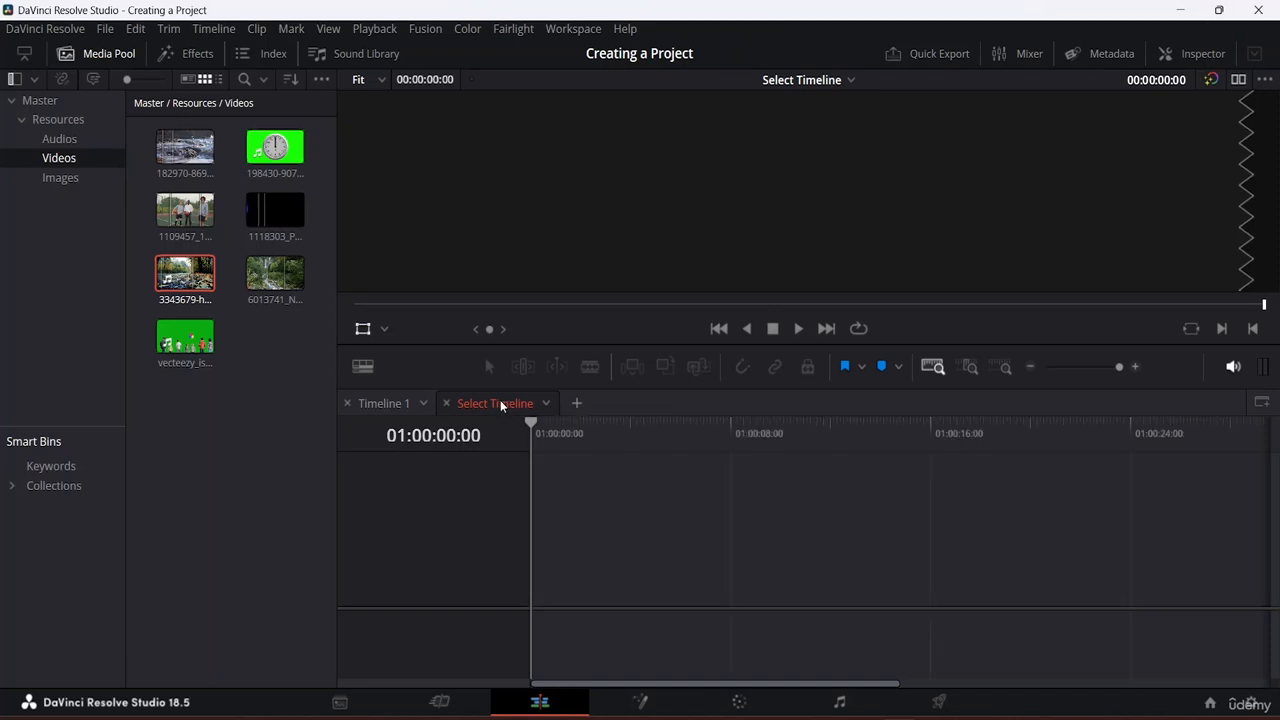
click(448, 402)
click(448, 402)
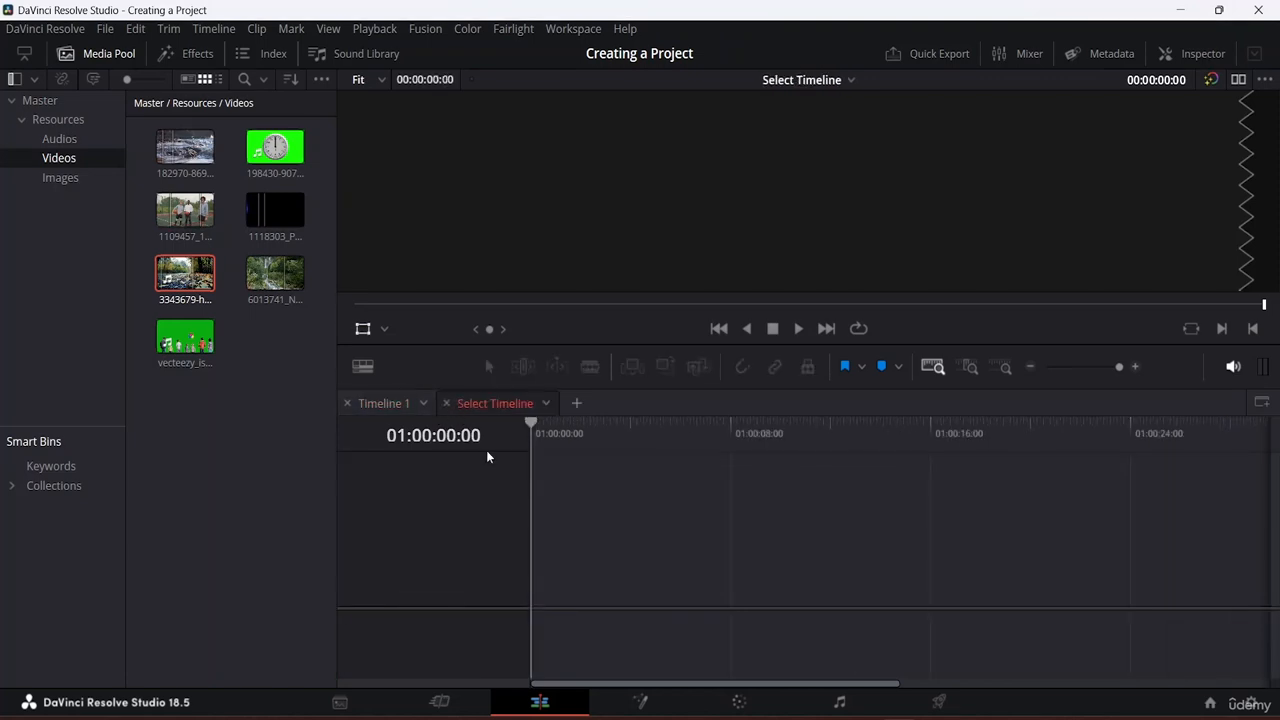
click(447, 403)
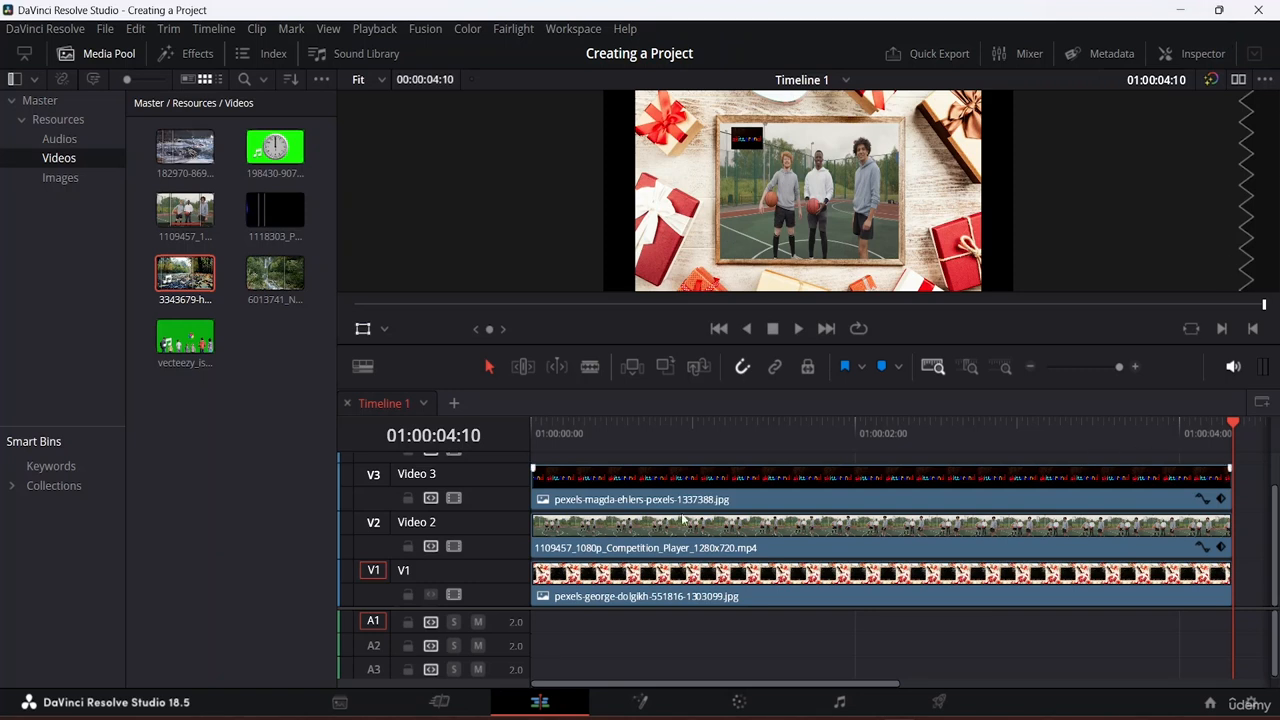
Step: Move the playhead to 01:00:04:05 and add a blue flag to the pexels-magda-ehlers image clip on V3
click(771, 501)
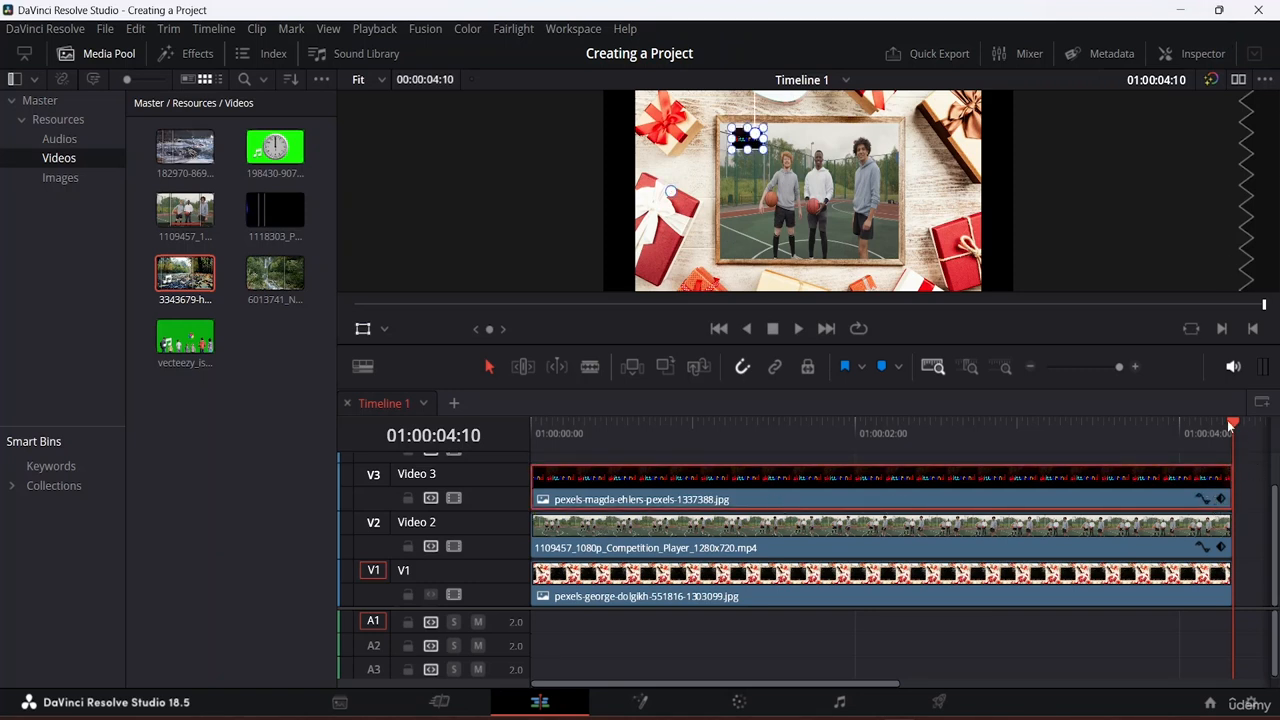
mouse_move(1200, 424)
mouse_down()
mouse_move(1042, 436)
mouse_move(1207, 431)
mouse_up()
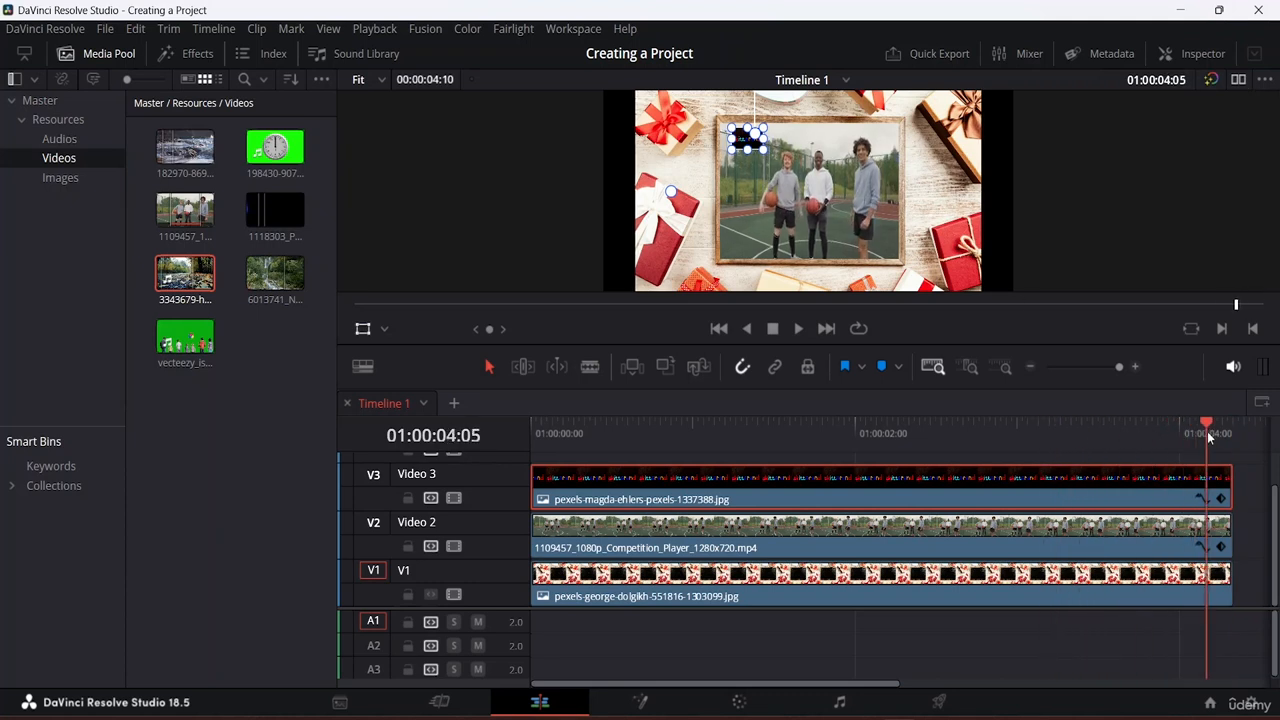
click(843, 366)
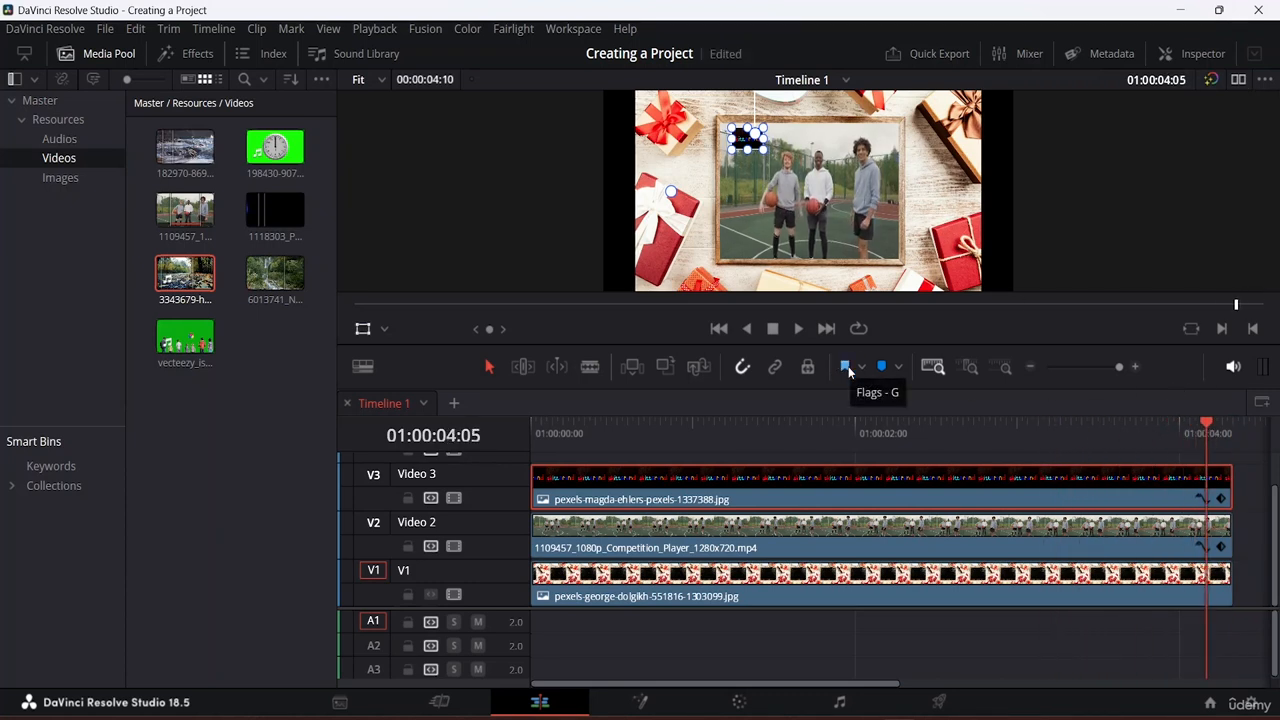
click(848, 366)
Step: Add a blue flag with the note "Crop this layer" to the basketball video on V2
drag(1206, 432, 793, 423)
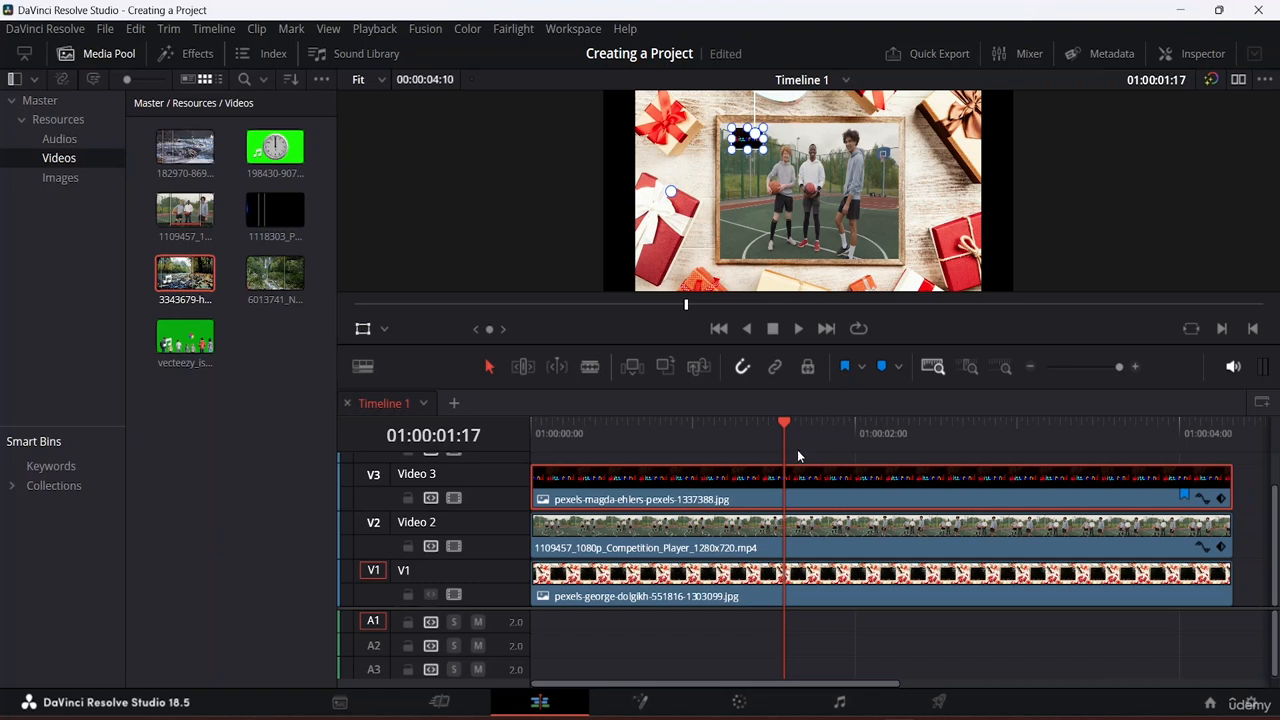
click(867, 558)
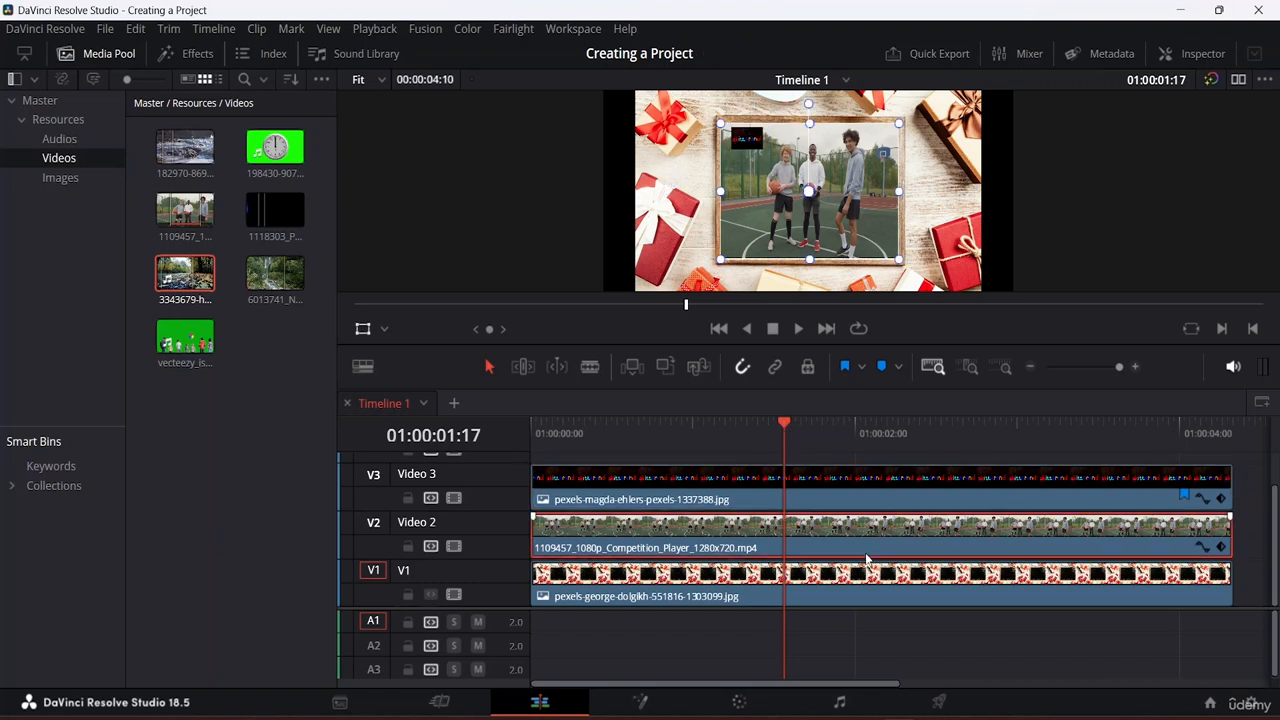
click(845, 370)
double_click(1186, 544)
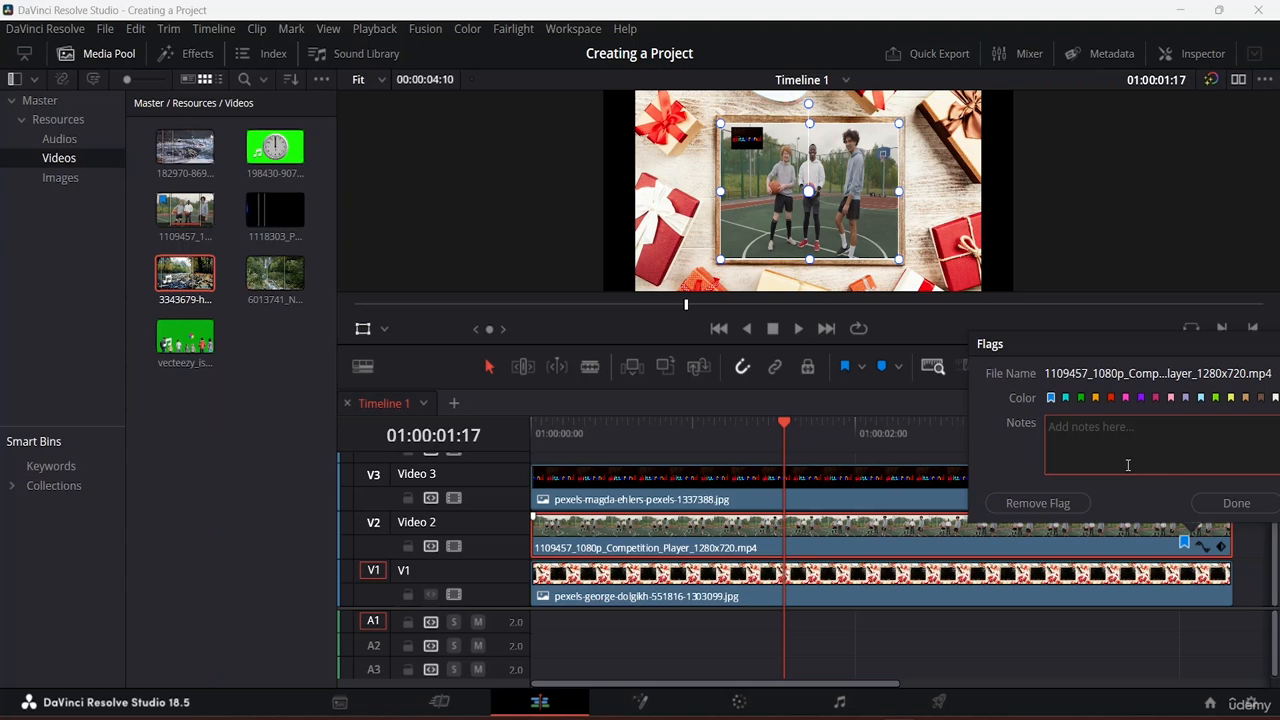
text(Crop this layer)
click(1238, 507)
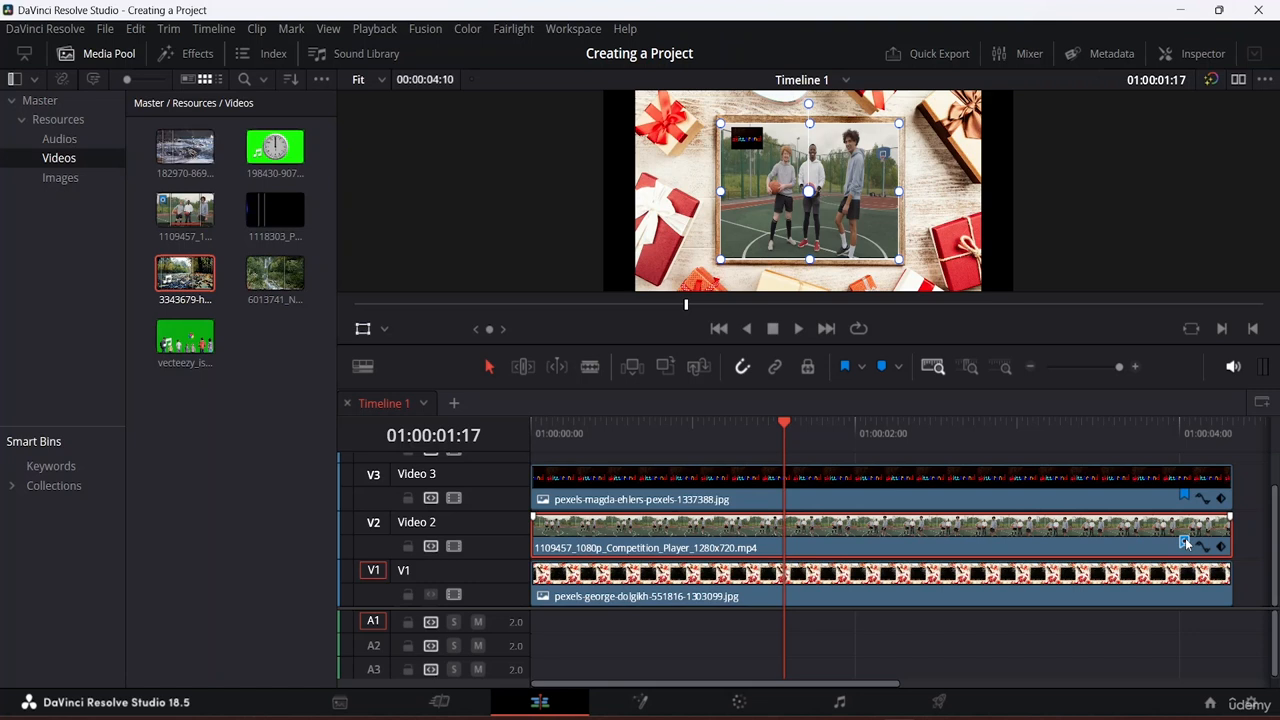
click(1240, 543)
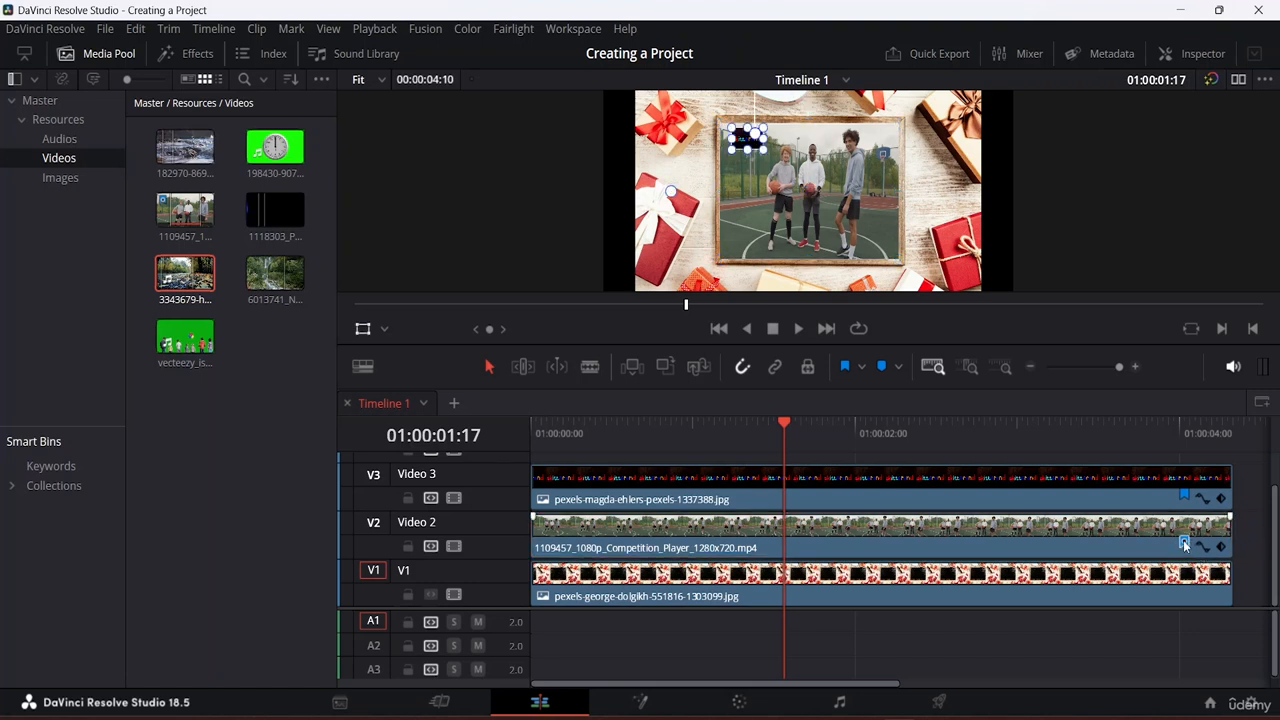
Step: Change the color of the basketball clip's flag on V2 to Rose
double_click(1183, 540)
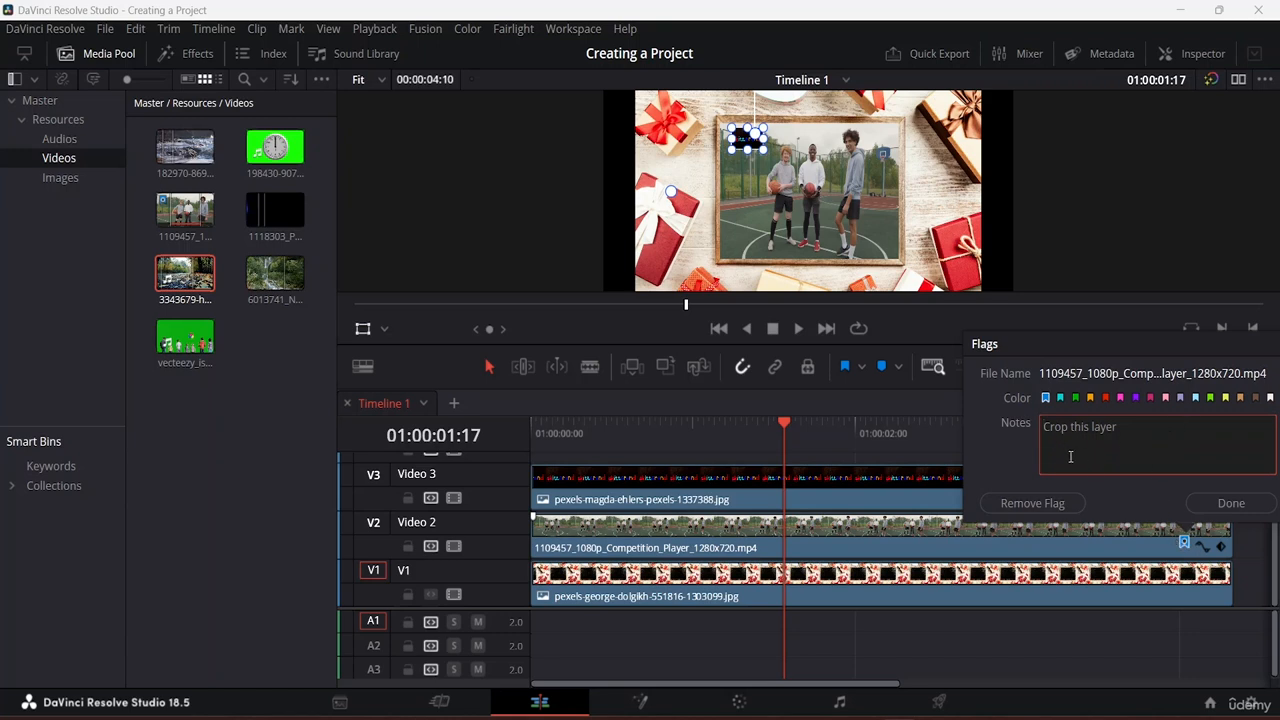
click(1135, 398)
click(1166, 398)
click(1233, 503)
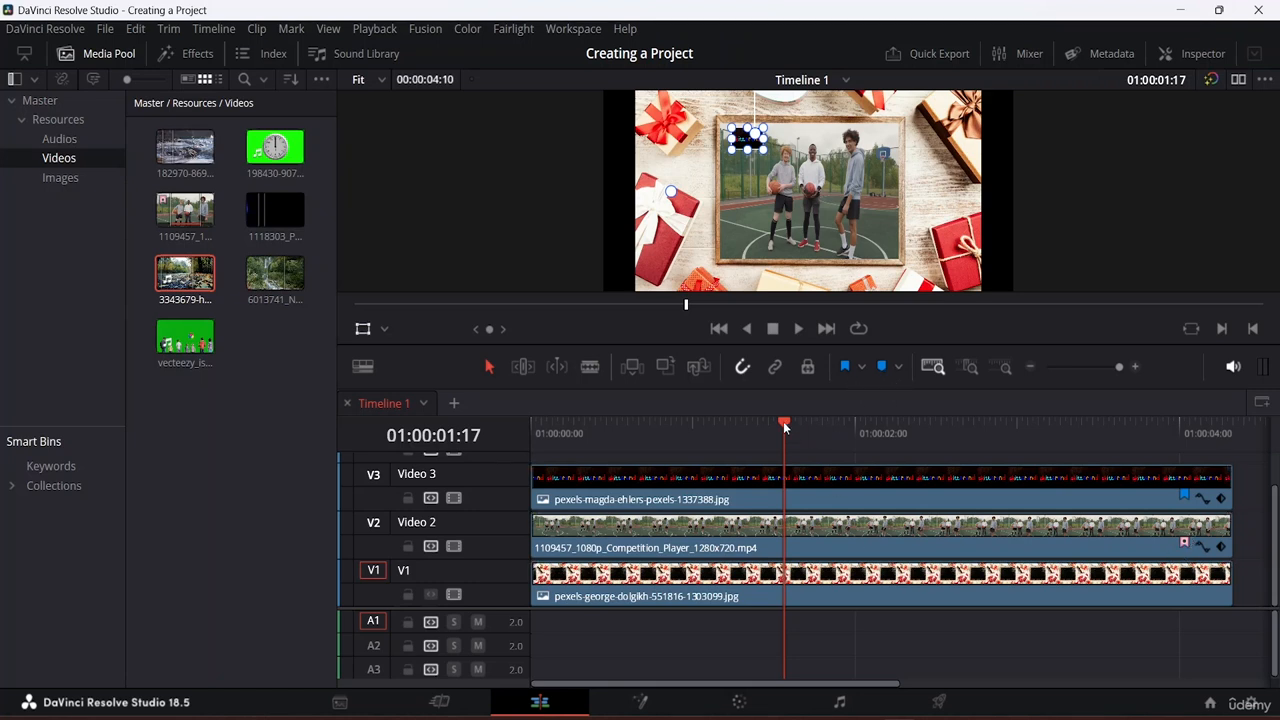
Step: Add a Sky marker to the basketball video on V2 at 01:00:01:23
drag(783, 421, 688, 427)
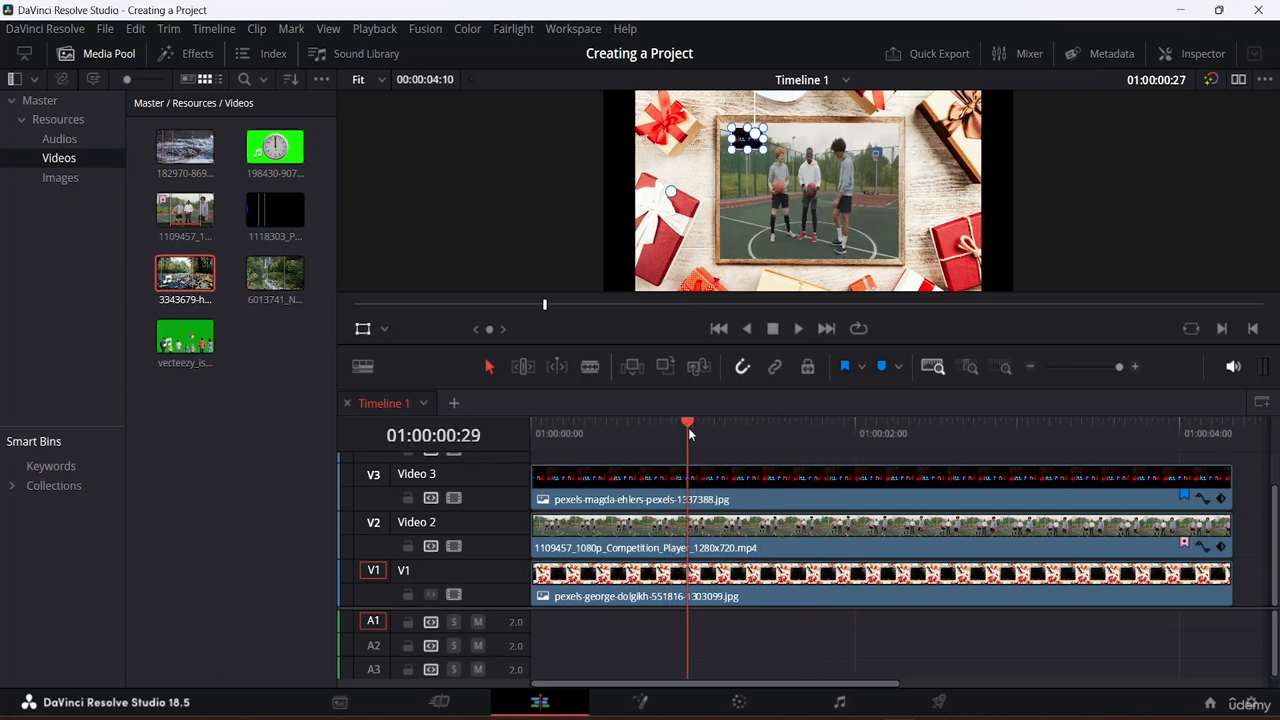
click(795, 491)
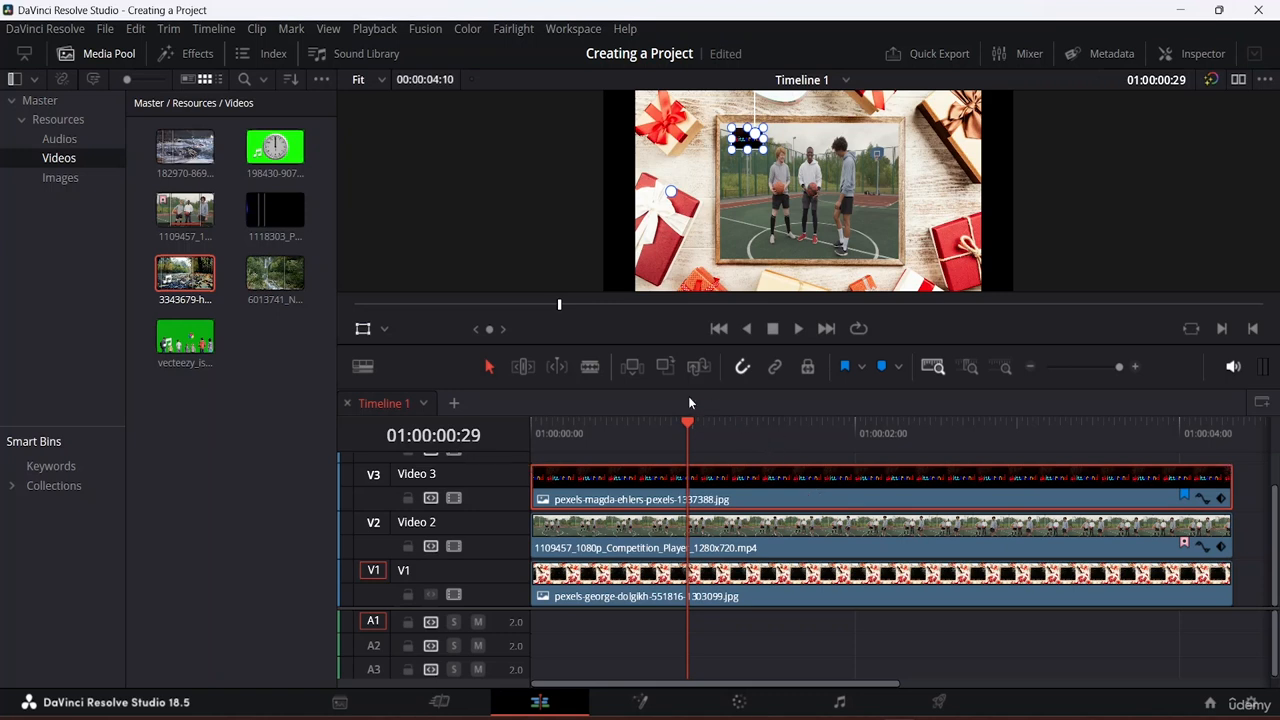
drag(684, 421, 799, 451)
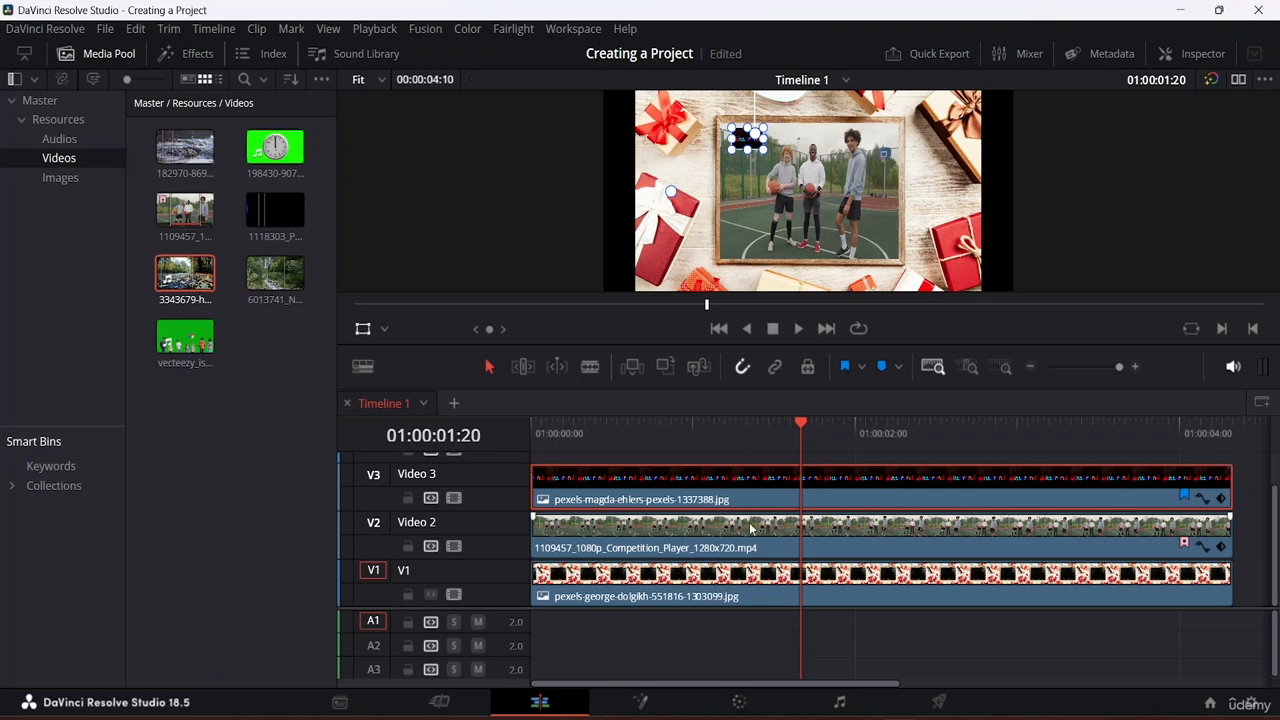
click(716, 542)
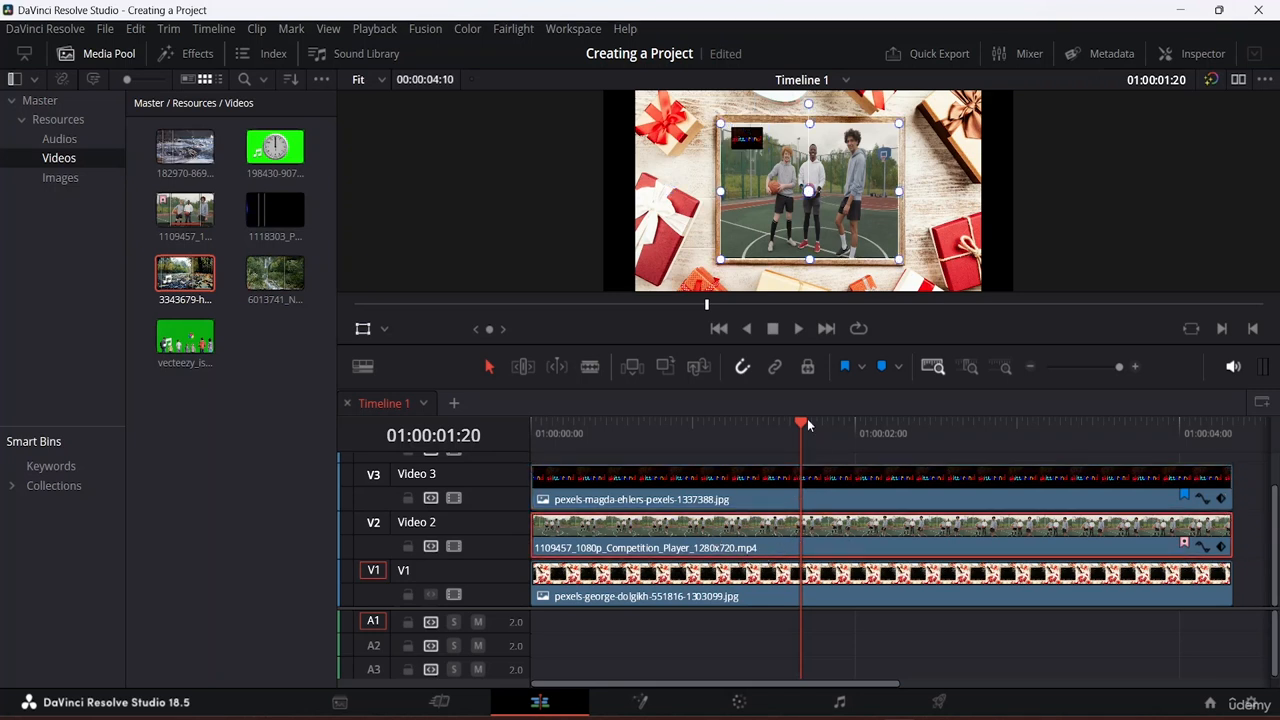
drag(801, 424, 820, 454)
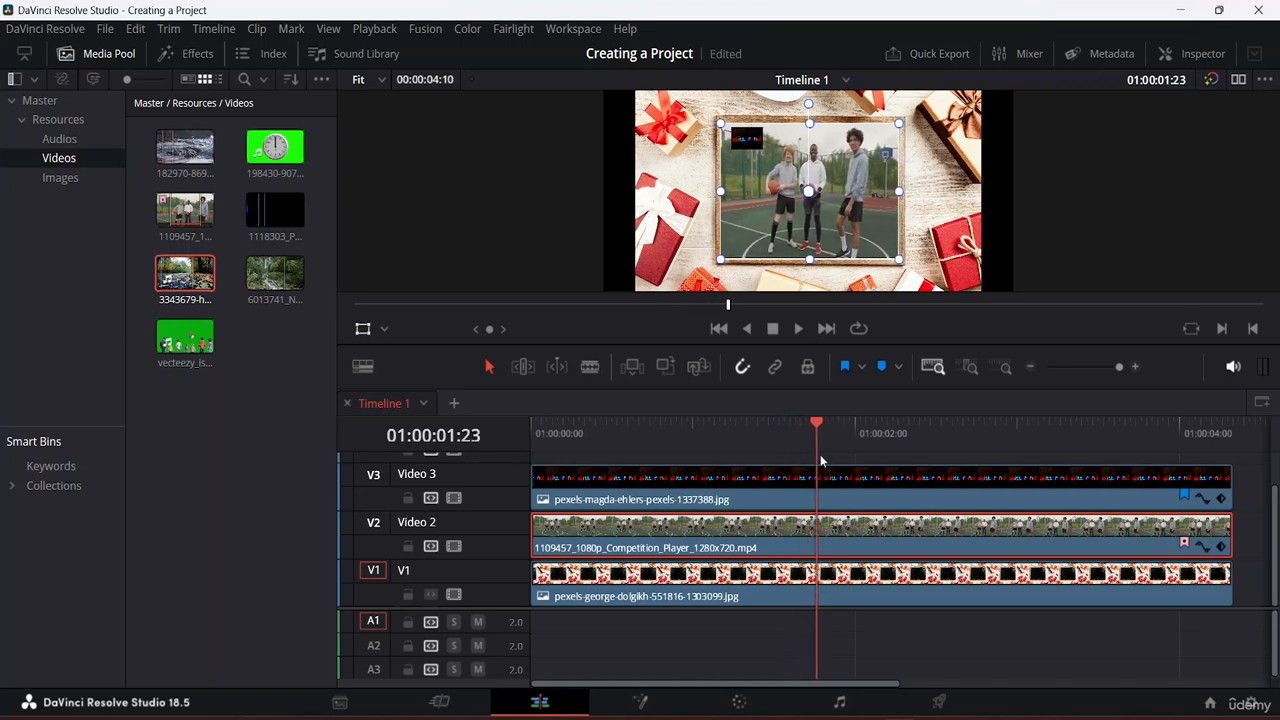
click(898, 368)
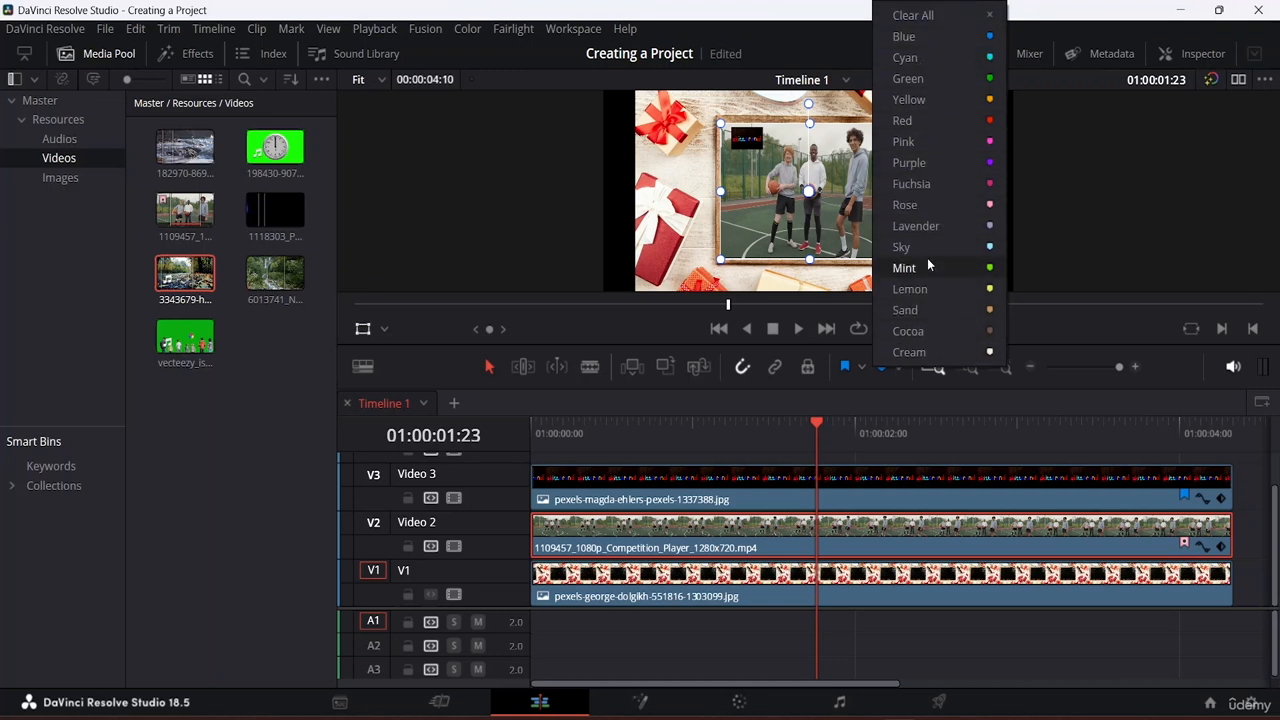
click(951, 245)
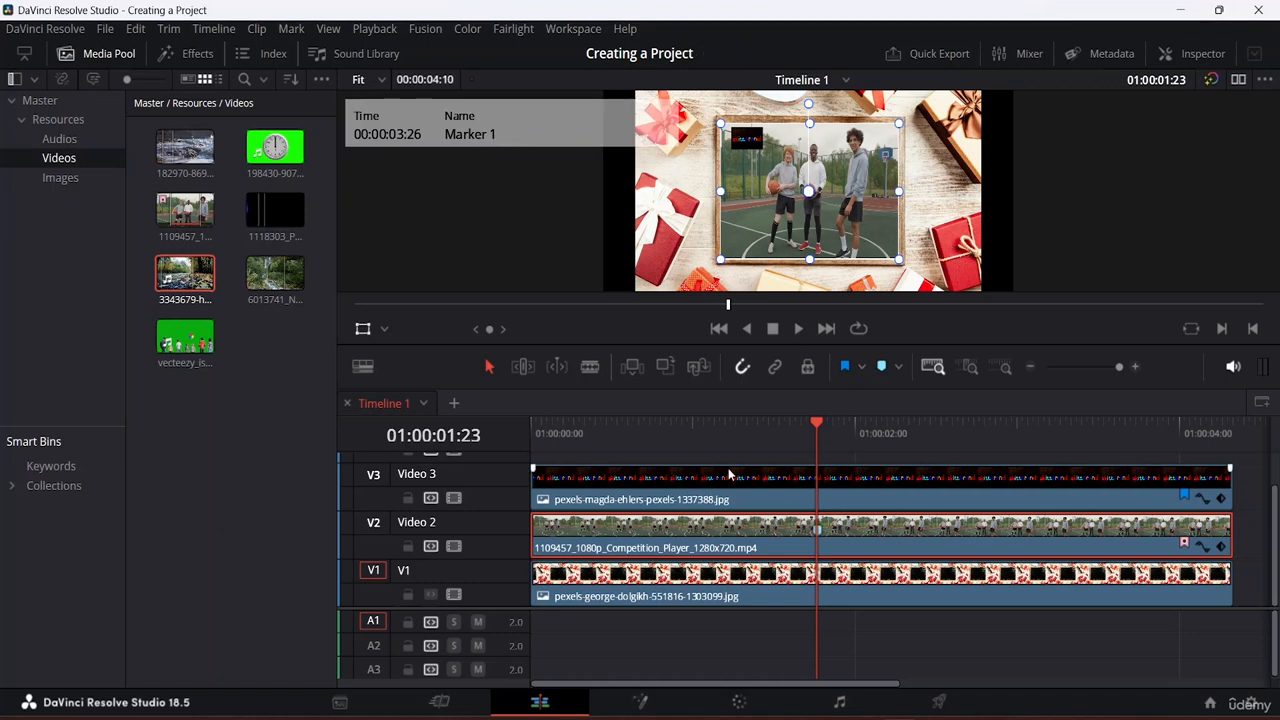
Step: Open the marker on the basketball video on V2 and browse the keyword suggestions for "d", leaving the keyword empty
double_click(819, 532)
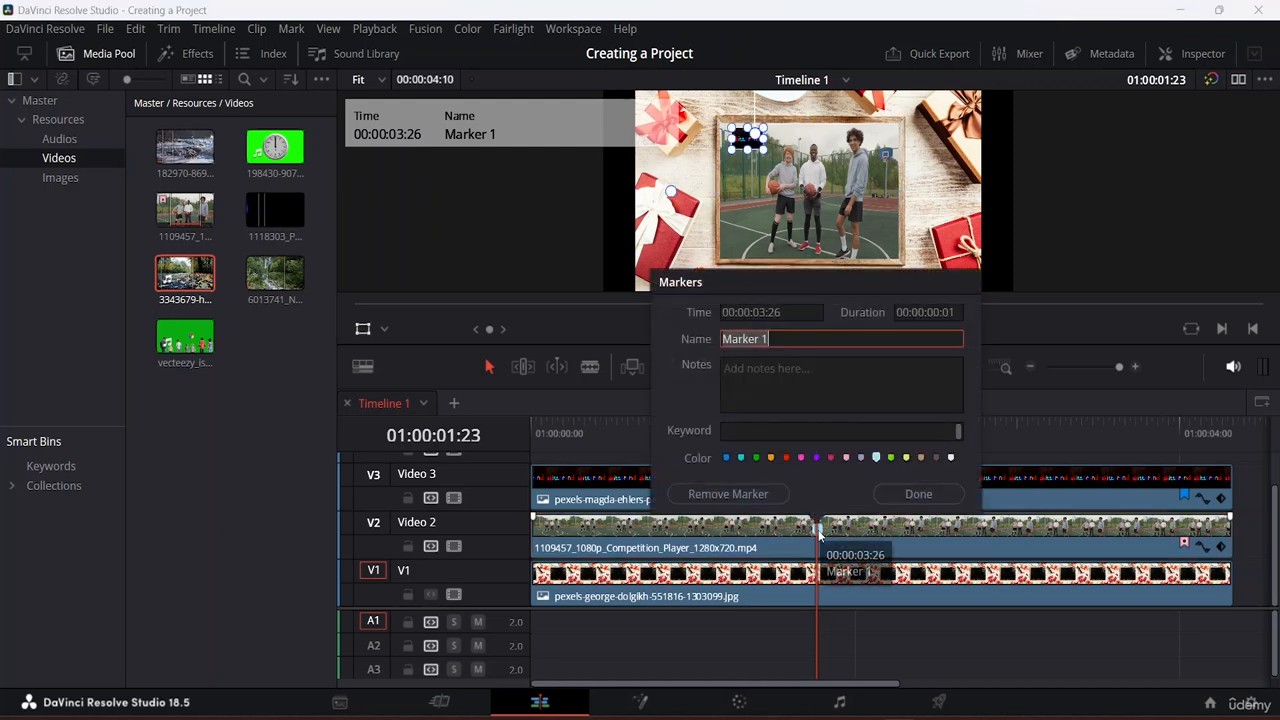
click(775, 339)
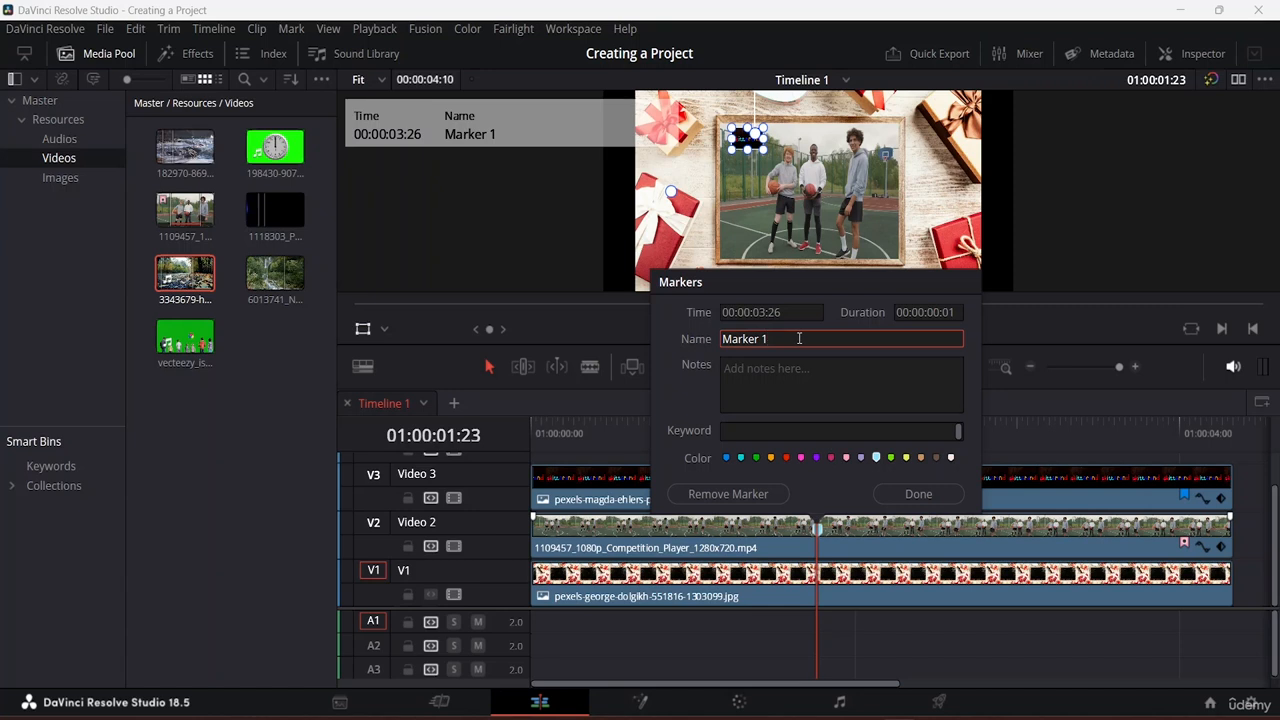
click(782, 431)
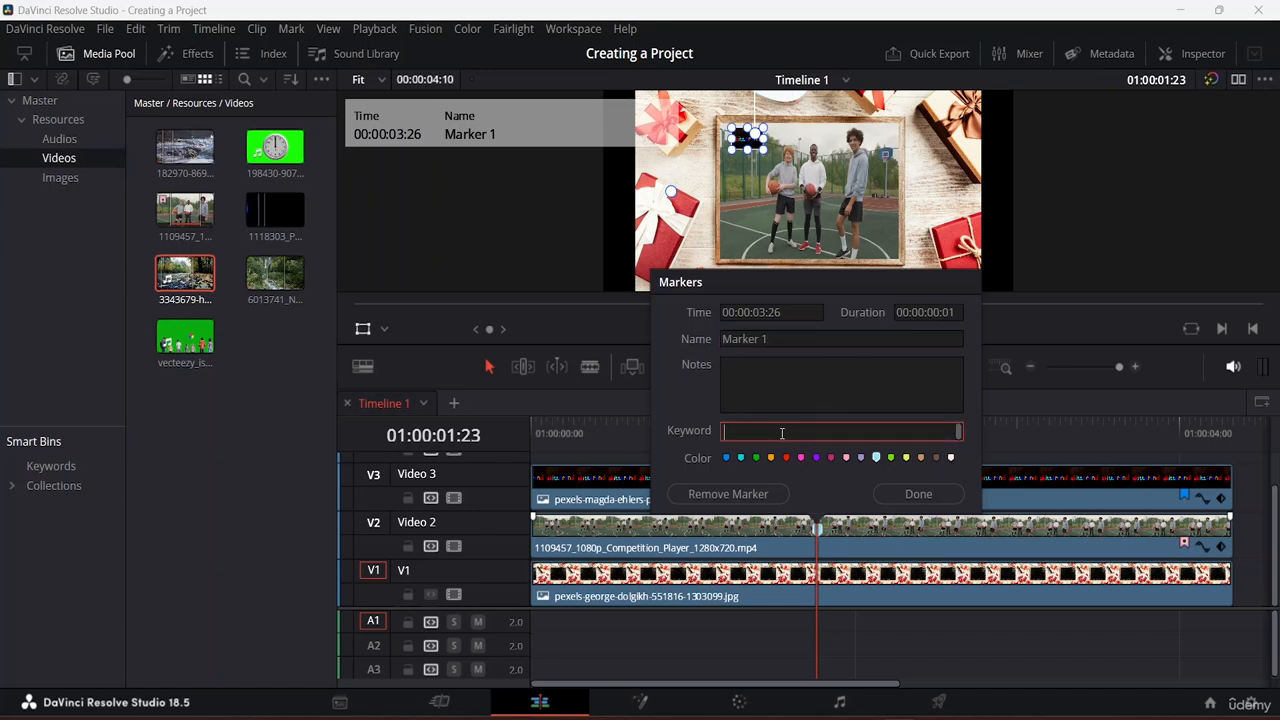
text(d)
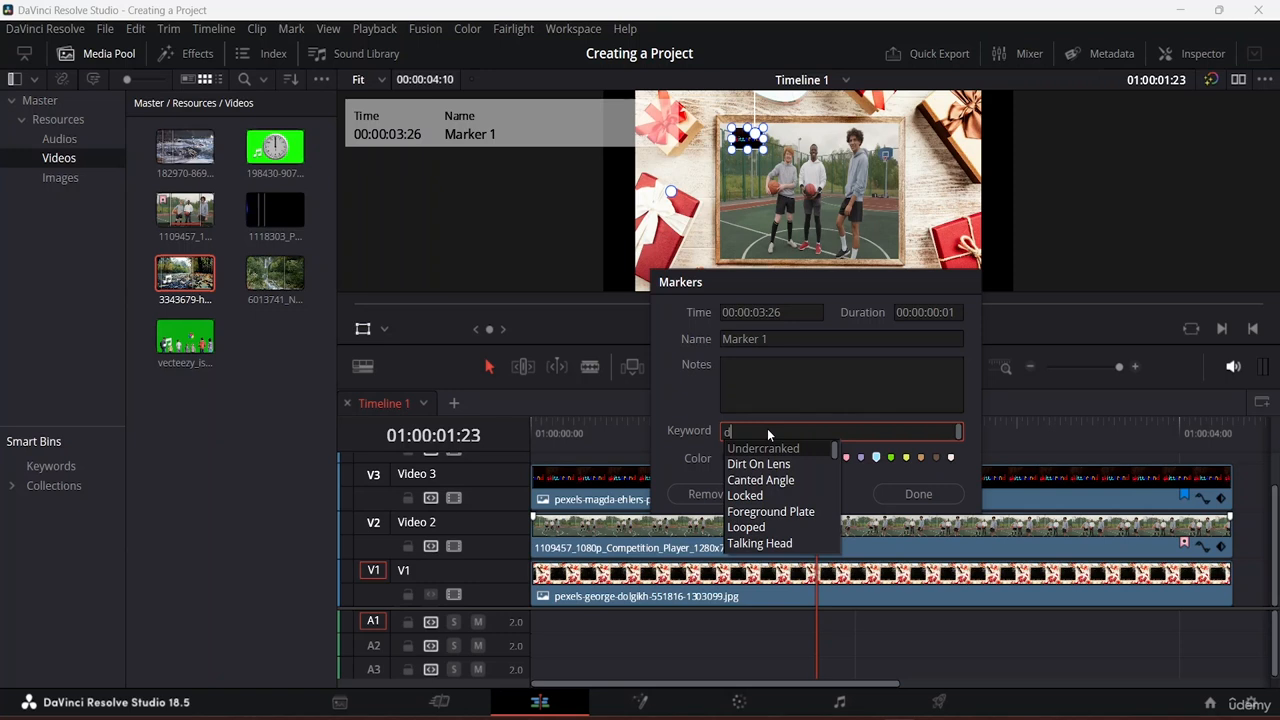
mouse_move(835, 449)
mouse_down()
mouse_move(836, 543)
mouse_move(823, 459)
mouse_up()
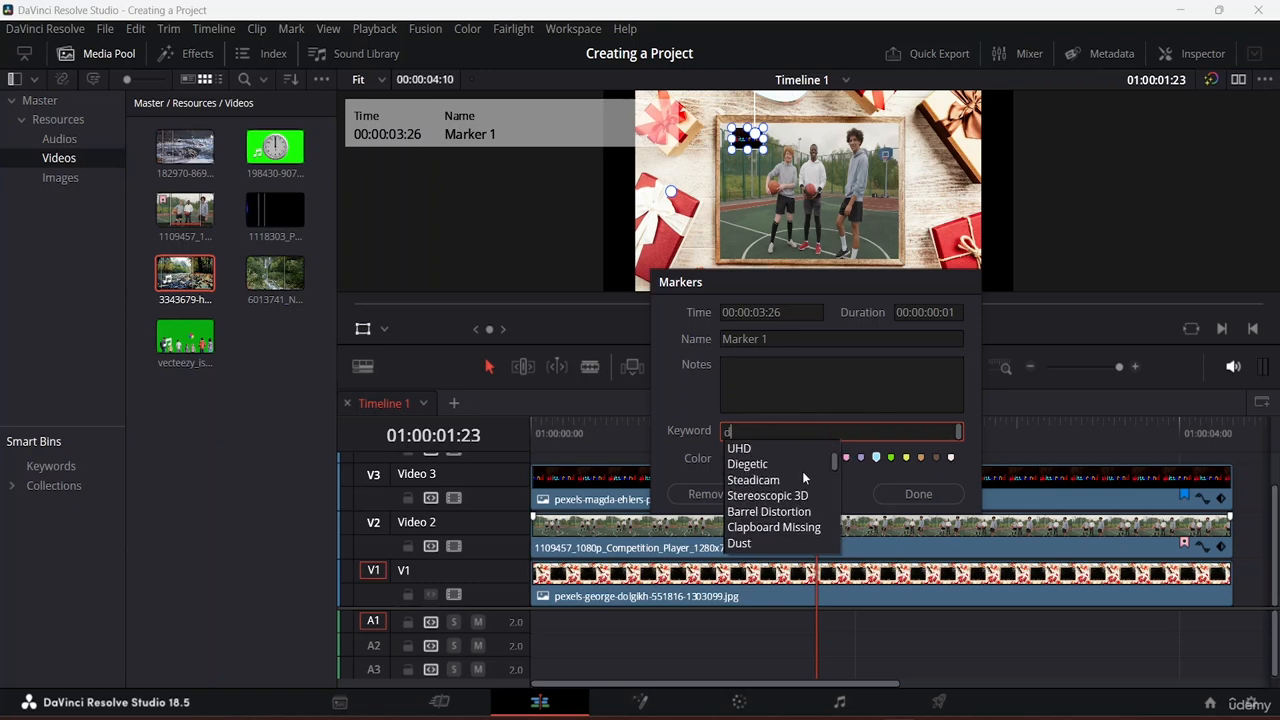
key(BackSpace)
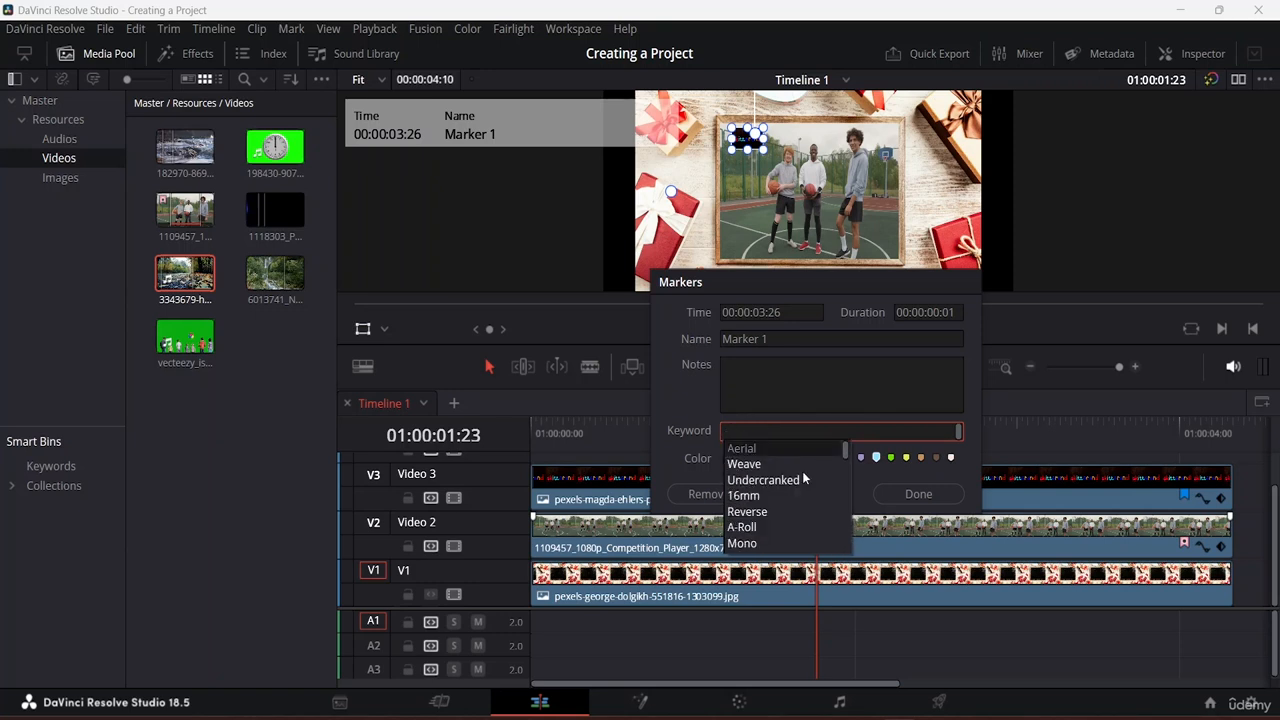
Step: Add the note "Put on slow mo effect" to the basketball clip's marker on V2 and select that clip
click(766, 396)
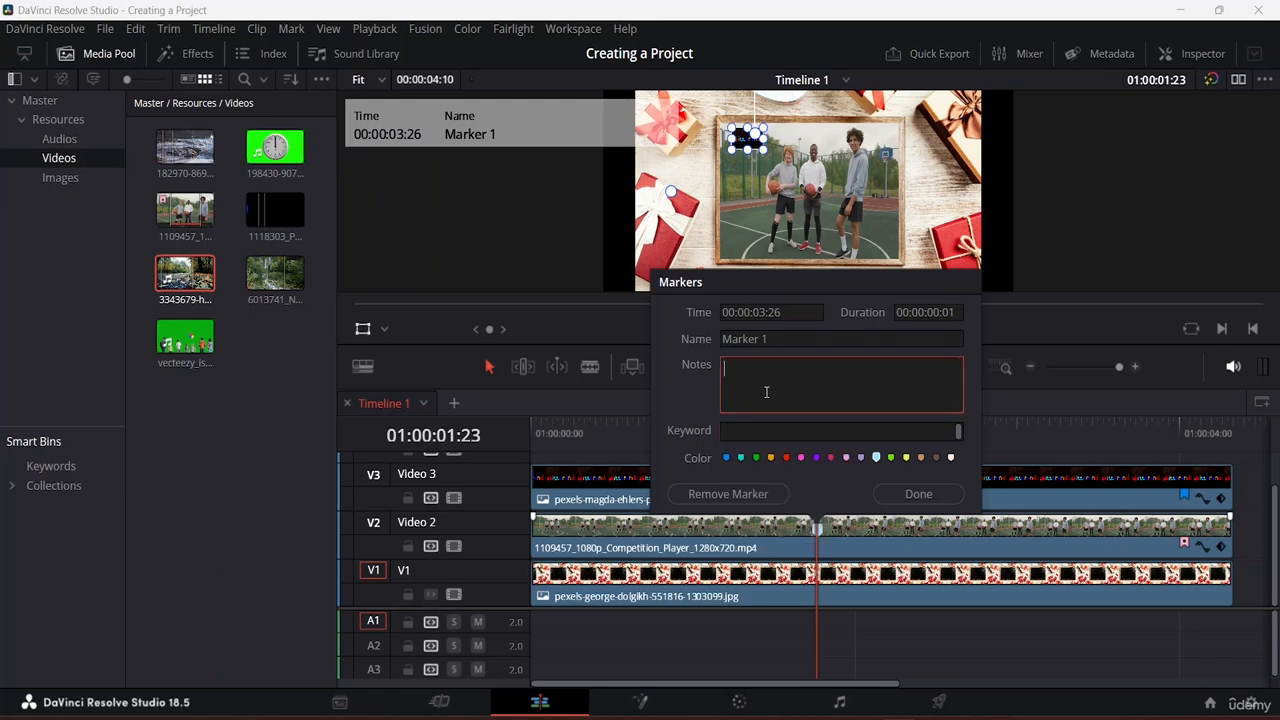
text(Put on slow mo effect)
click(911, 493)
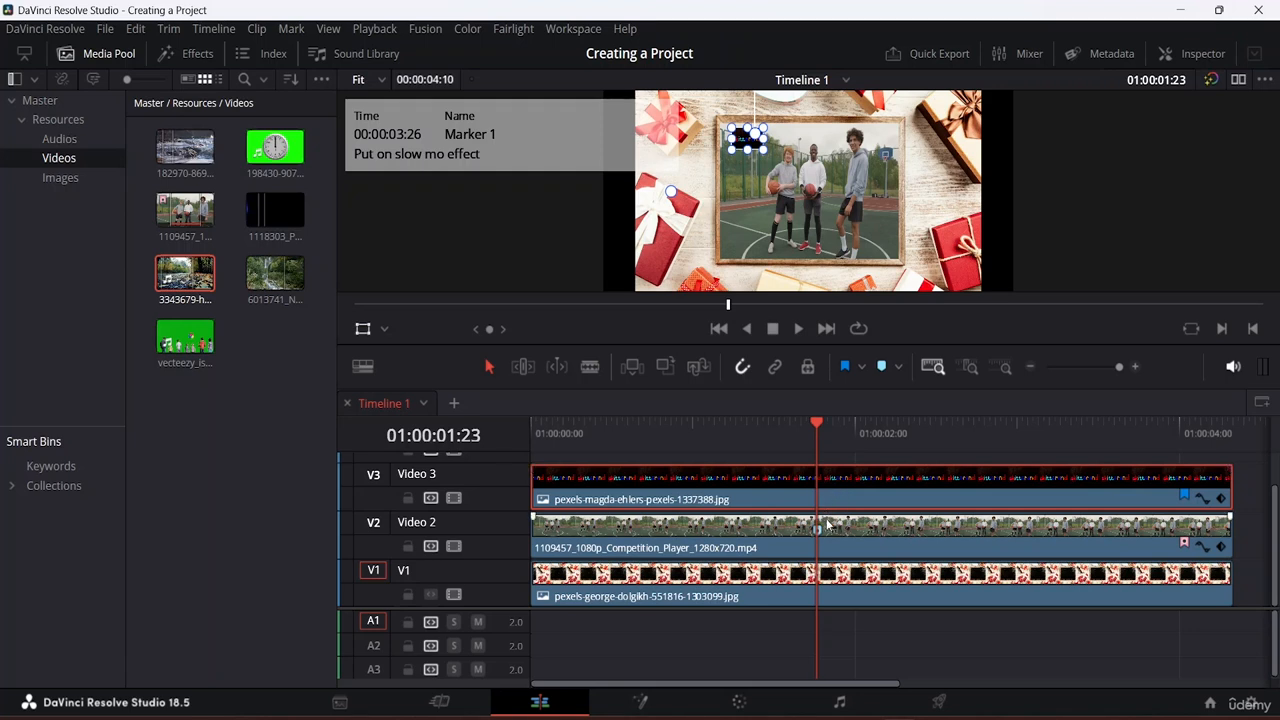
mouse_move(818, 538)
click(738, 540)
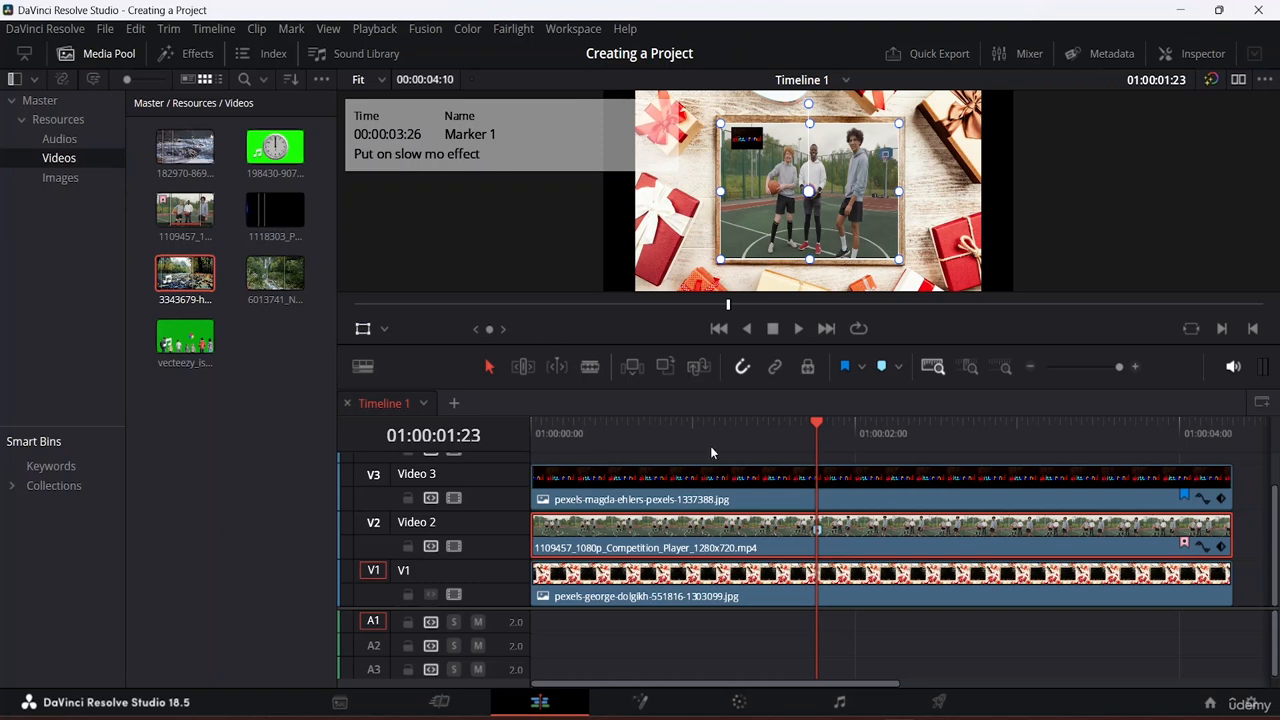
Step: Save the current project as "Creating a Project", overwriting the existing project of that name
click(105, 28)
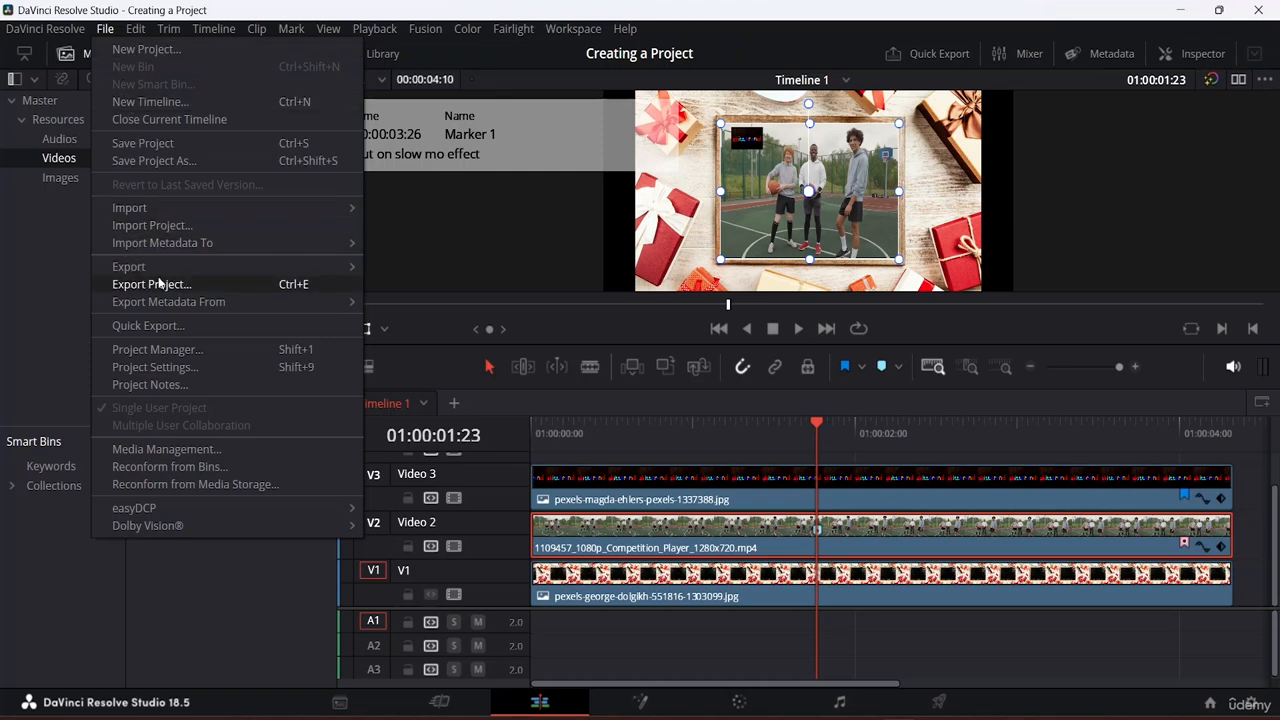
click(170, 161)
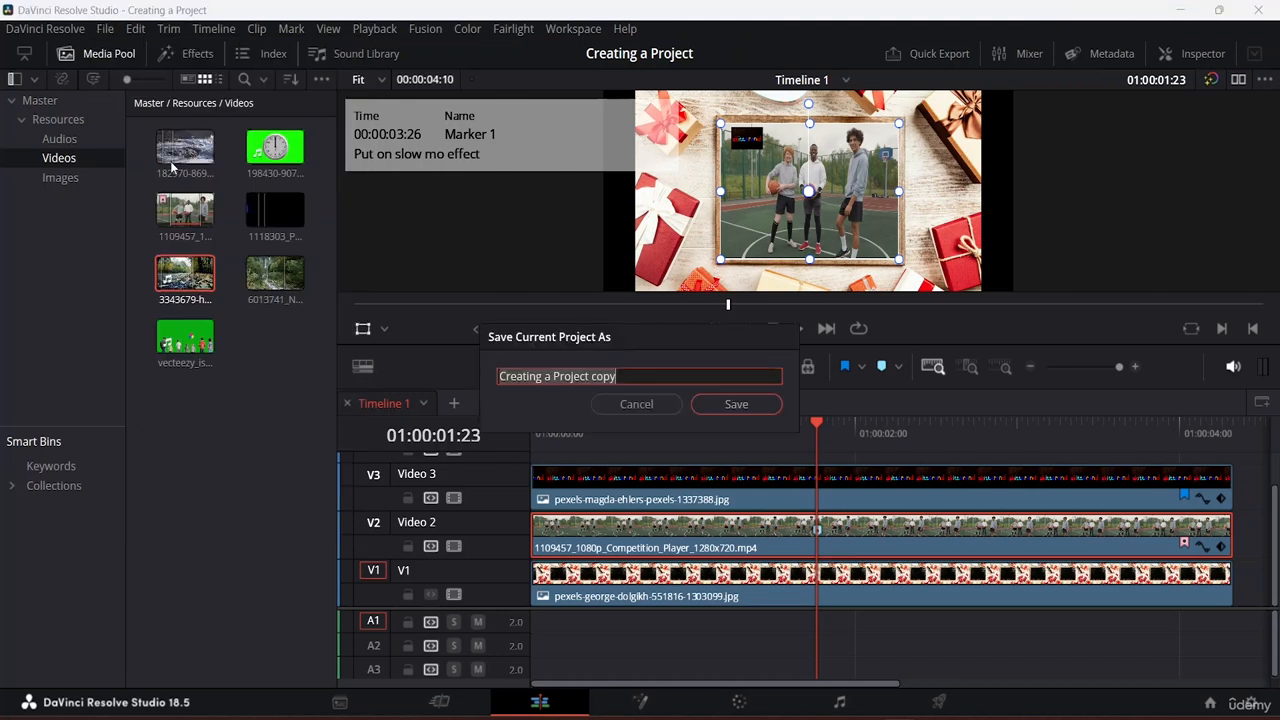
click(638, 375)
key(BackSpace)
key(BackSpace)
key(BackSpace)
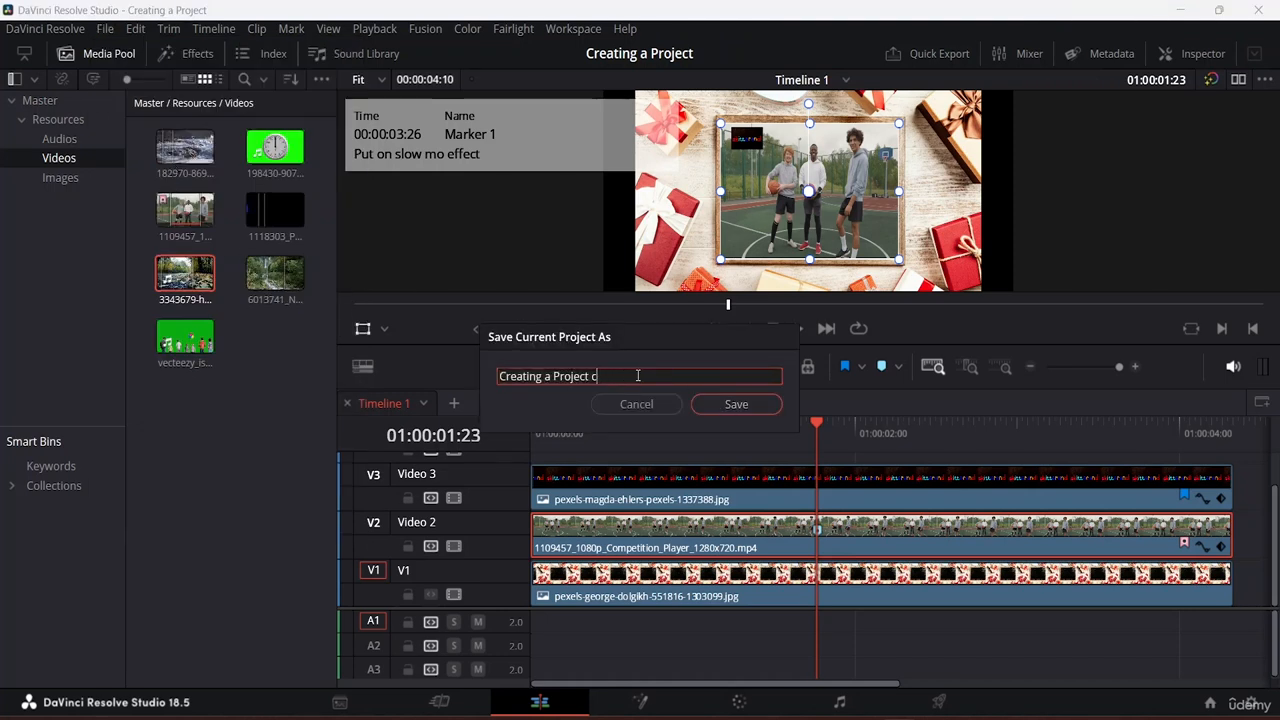
key(BackSpace)
key(BackSpace)
click(739, 404)
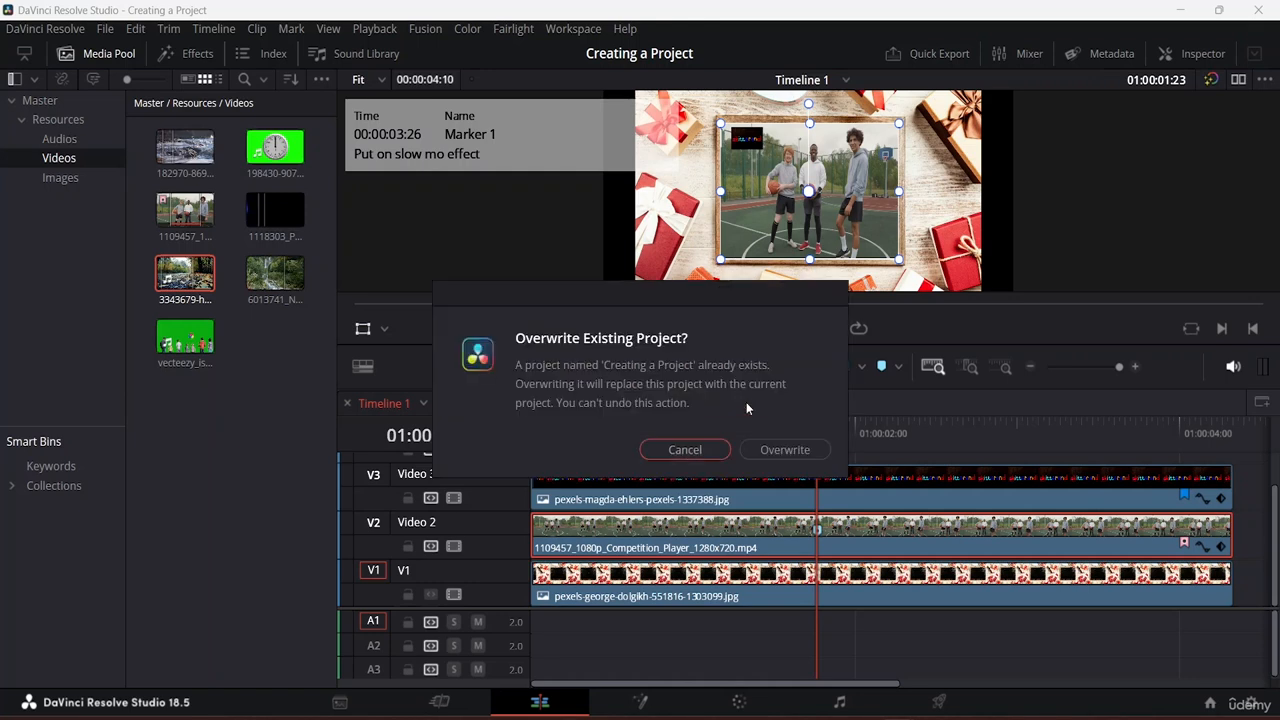
click(778, 450)
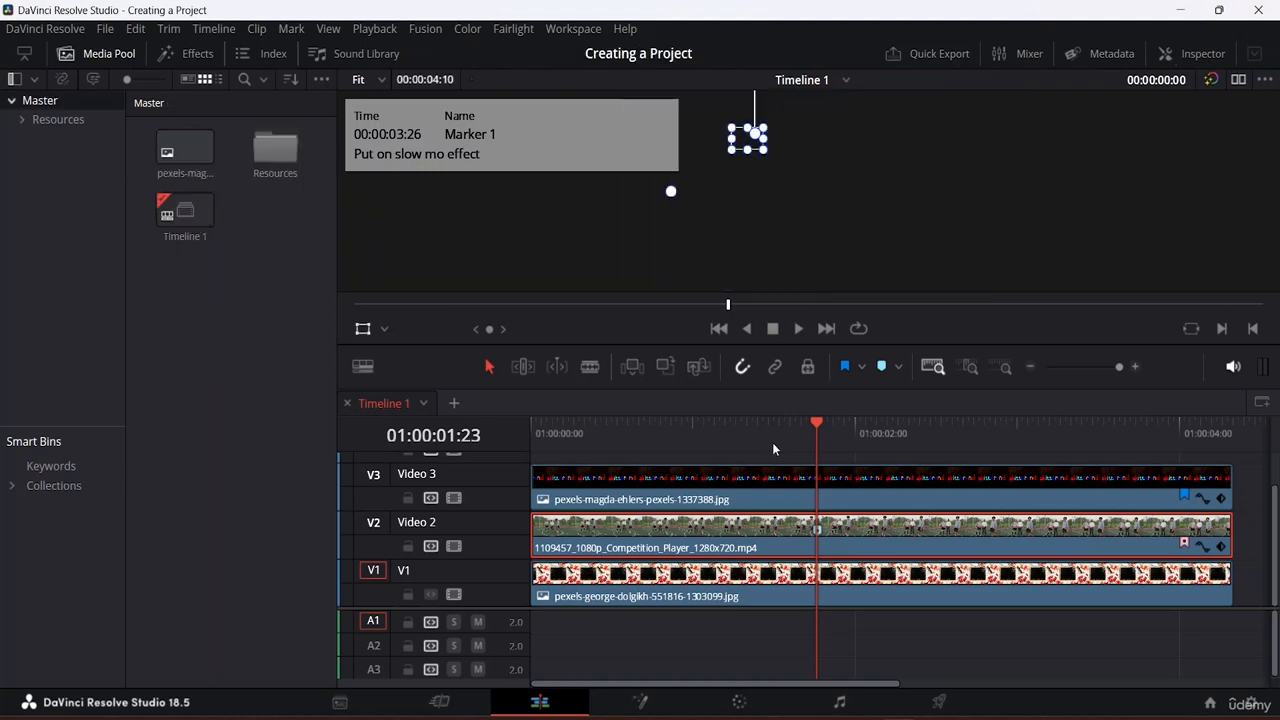
Step: Save the open project in place under its current name
click(107, 31)
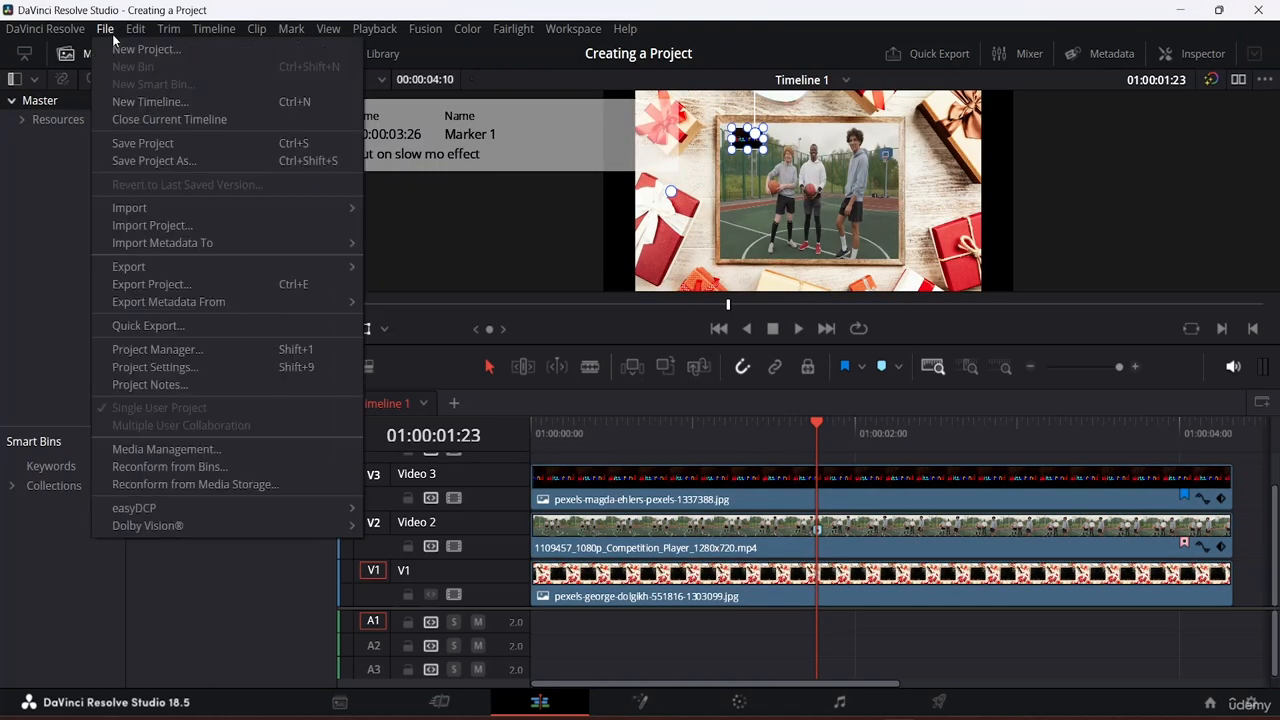
click(142, 149)
double_click(185, 147)
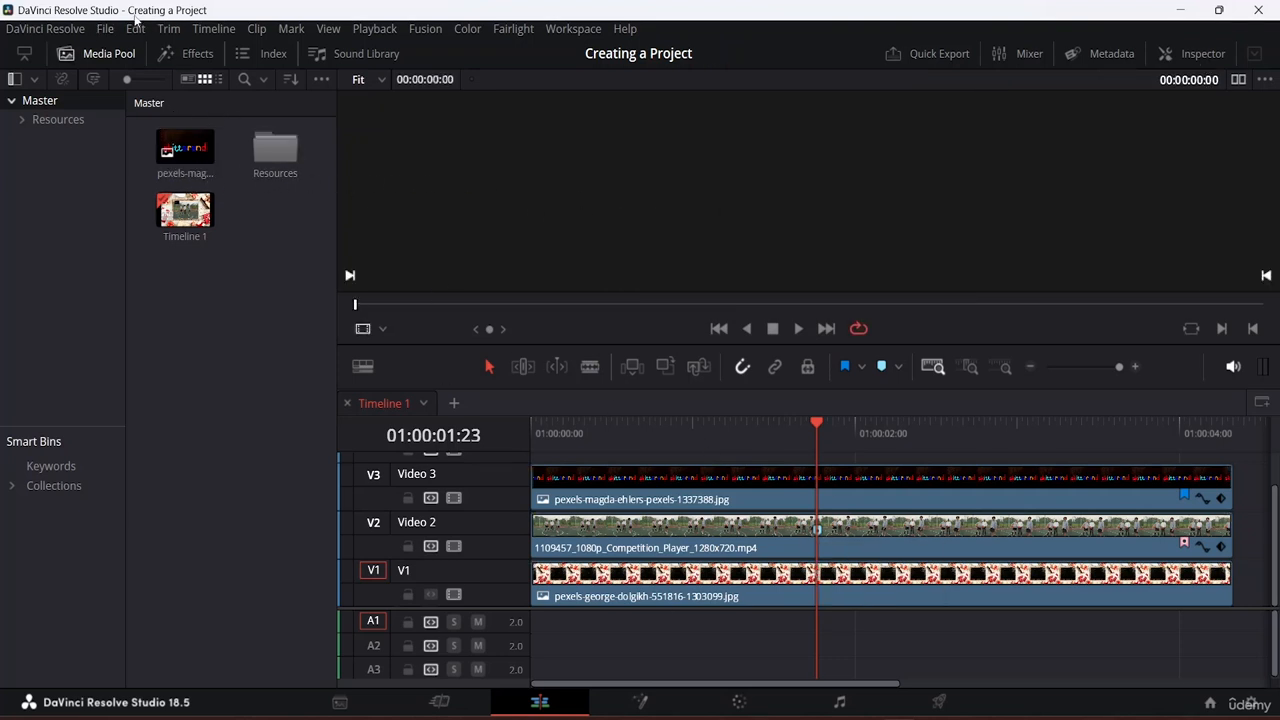
click(105, 30)
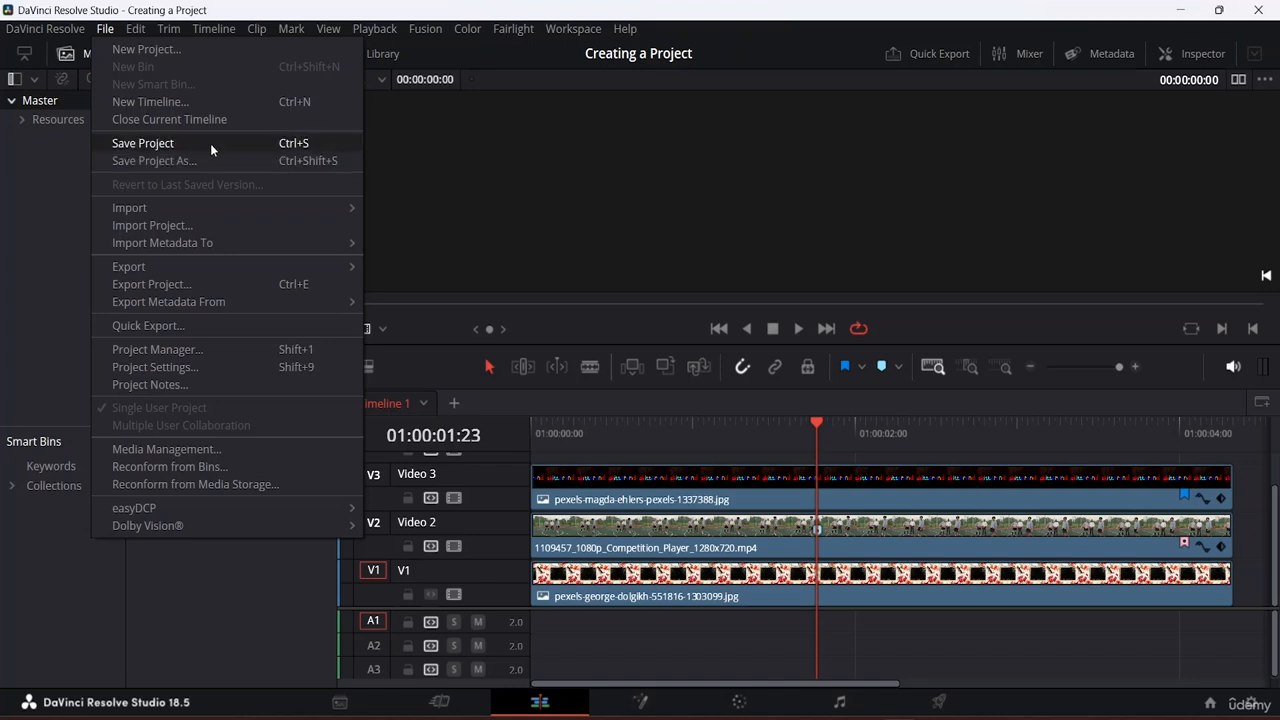
click(238, 579)
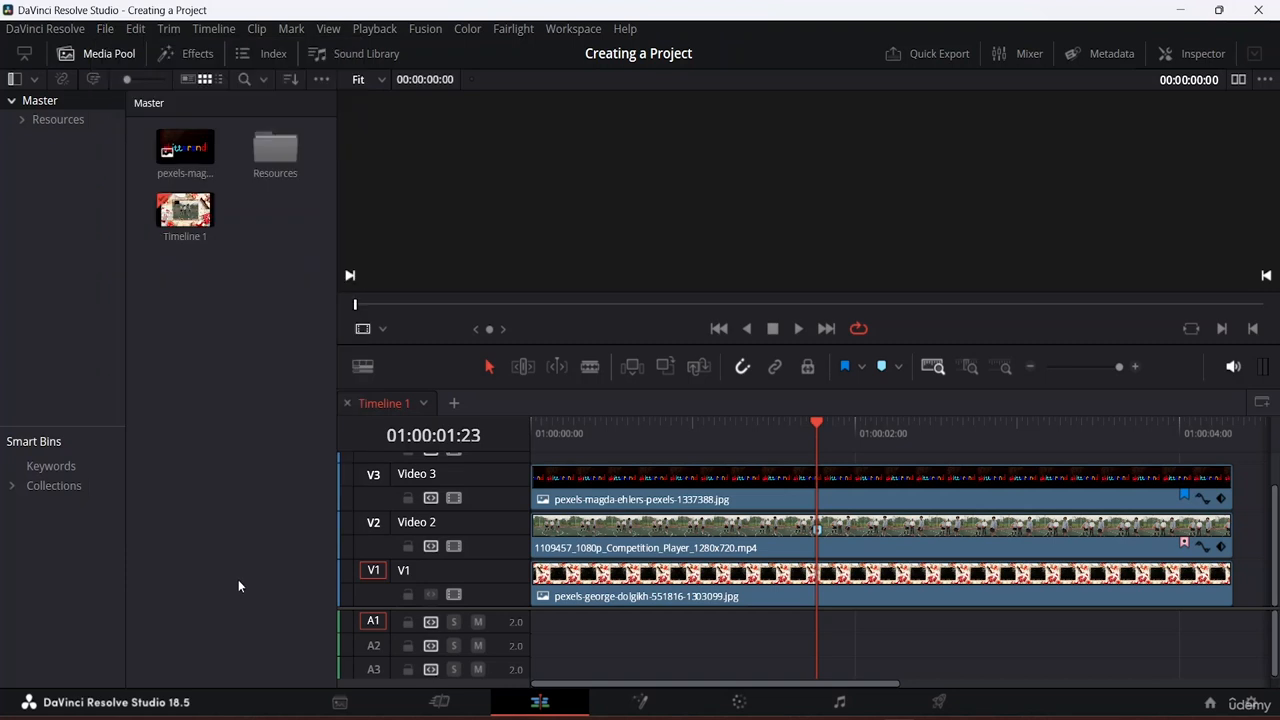